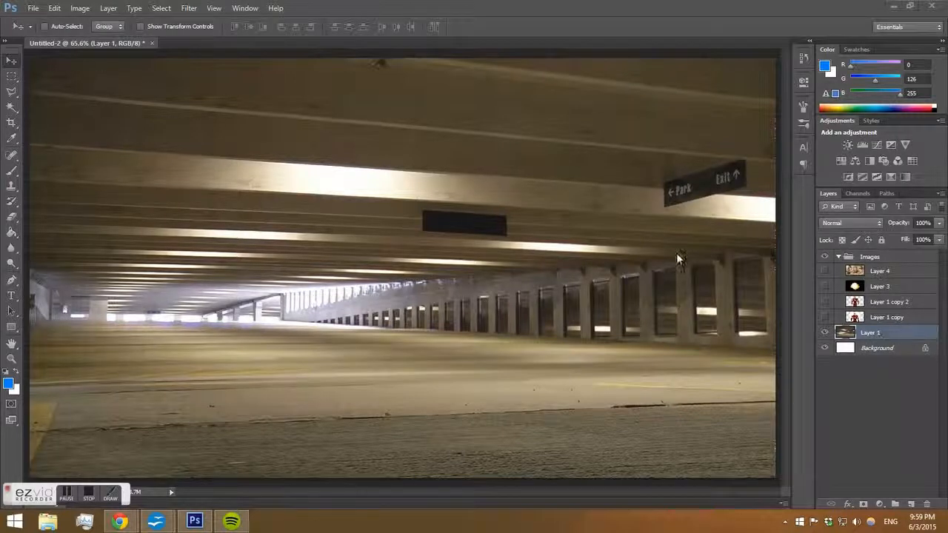
Stretch the parking garage layer slightly wider with Free Transform, to about 100.6% width, and apply the transformation.
key(ctrl+t)
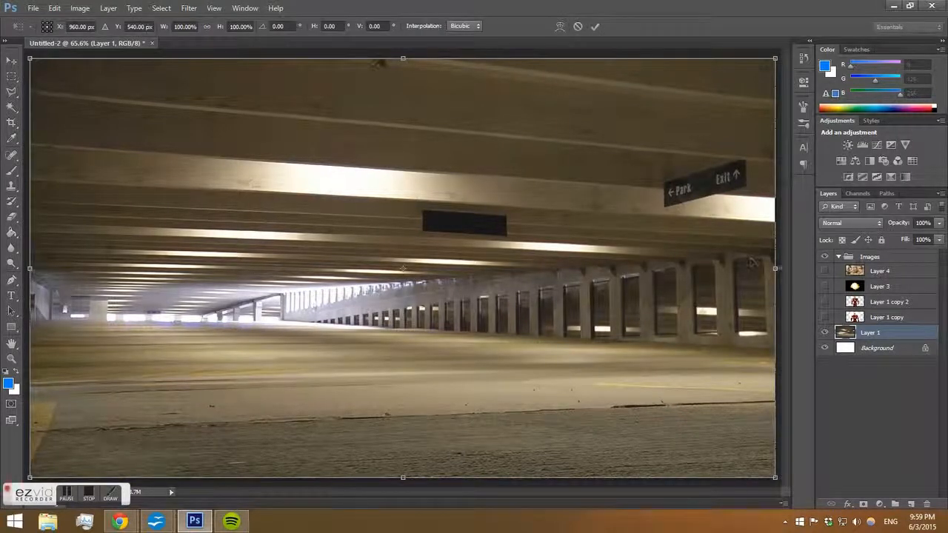
drag(775, 268, 778, 268)
click(18, 64)
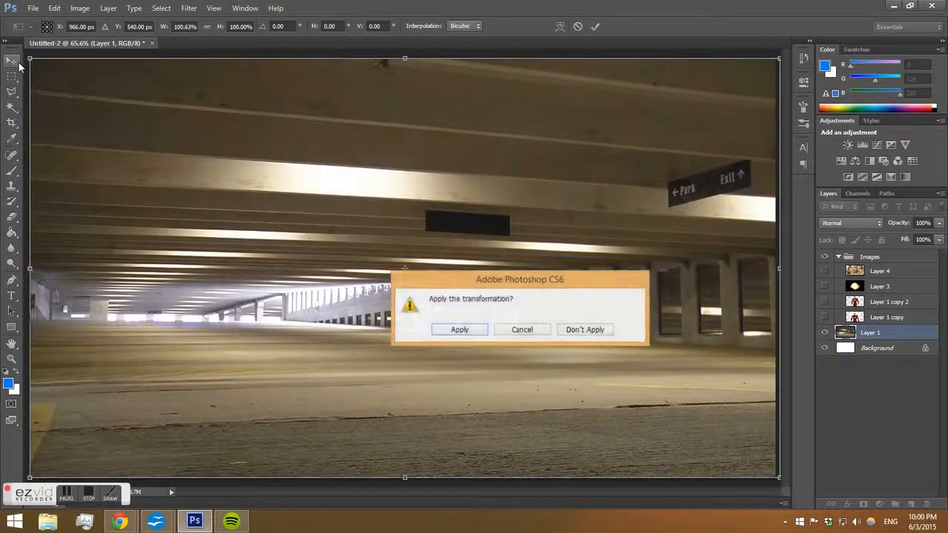
key(Return)
drag(393, 228, 392, 229)
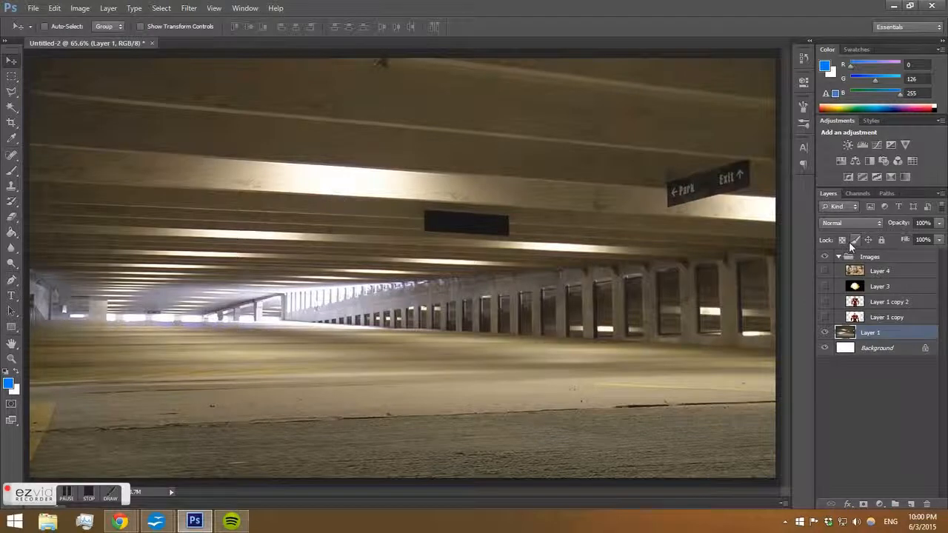
Toggle the visibility of the Iron Man and other image layers in the Images group to preview them over the background.
click(825, 319)
click(826, 319)
click(823, 302)
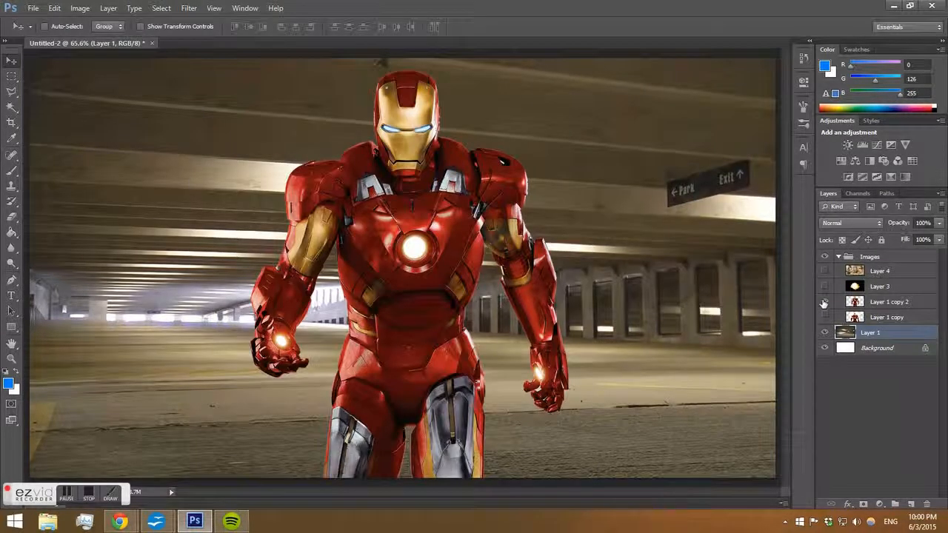
click(825, 285)
click(825, 286)
click(825, 273)
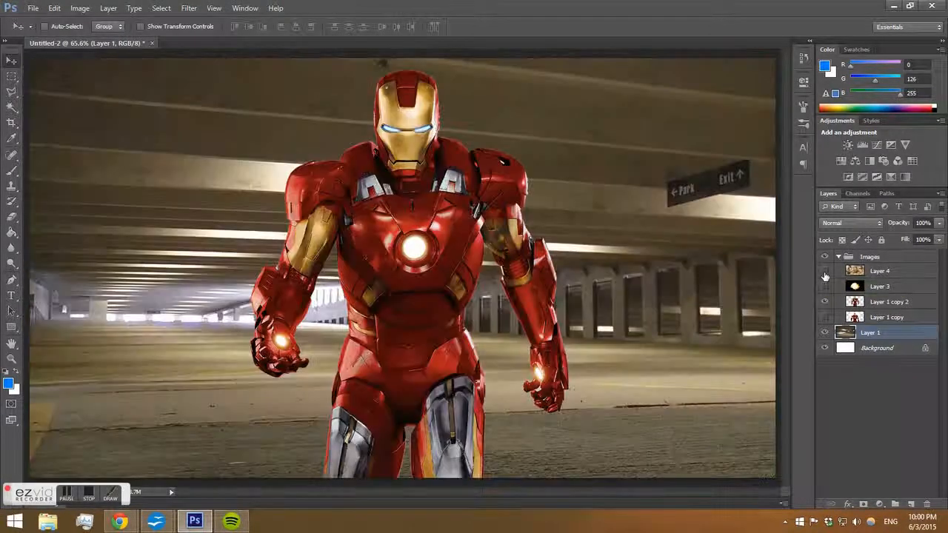
click(824, 272)
click(823, 317)
click(824, 302)
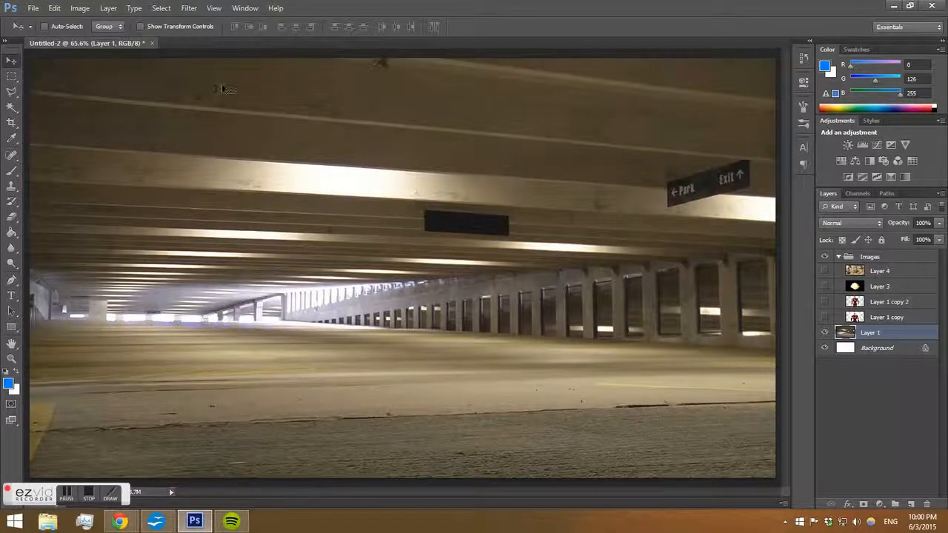
Try raising the background layer's contrast to 100 with Brightness/Contrast, then undo it.
click(81, 10)
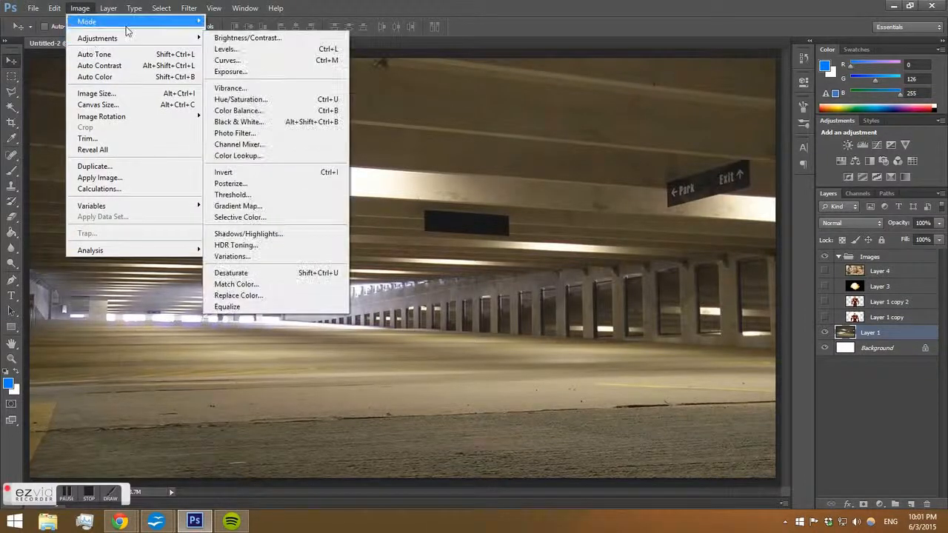
mouse_move(182, 38)
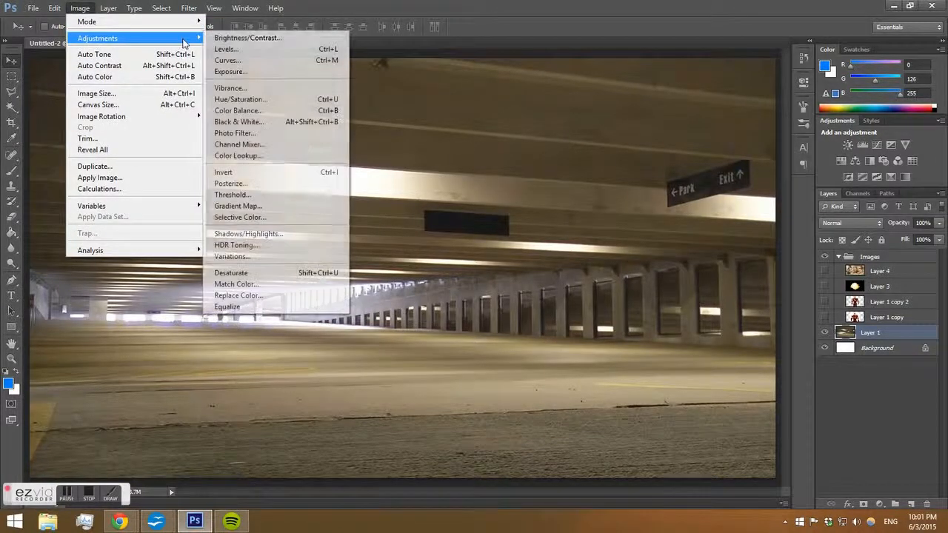
click(268, 38)
drag(596, 94, 528, 395)
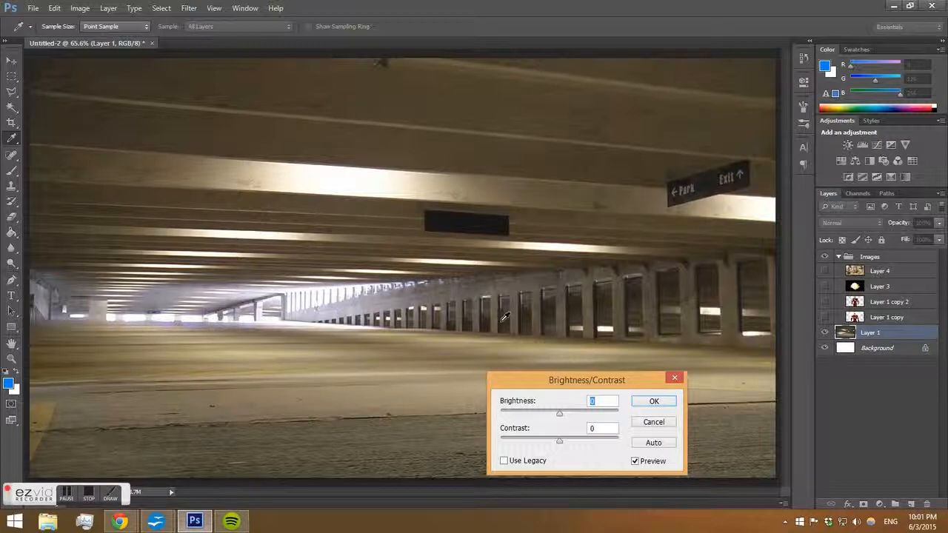
drag(538, 381, 549, 341)
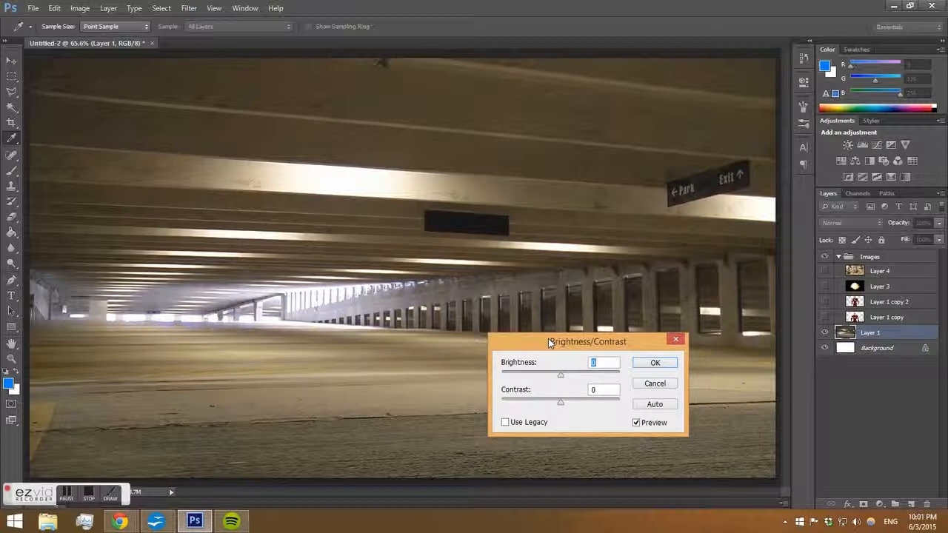
drag(548, 340, 580, 265)
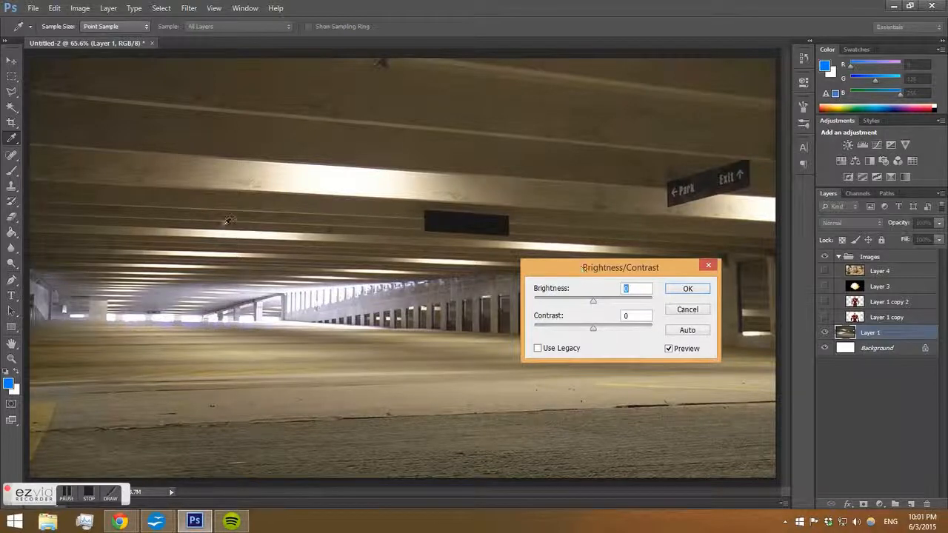
click(595, 329)
drag(597, 330, 653, 329)
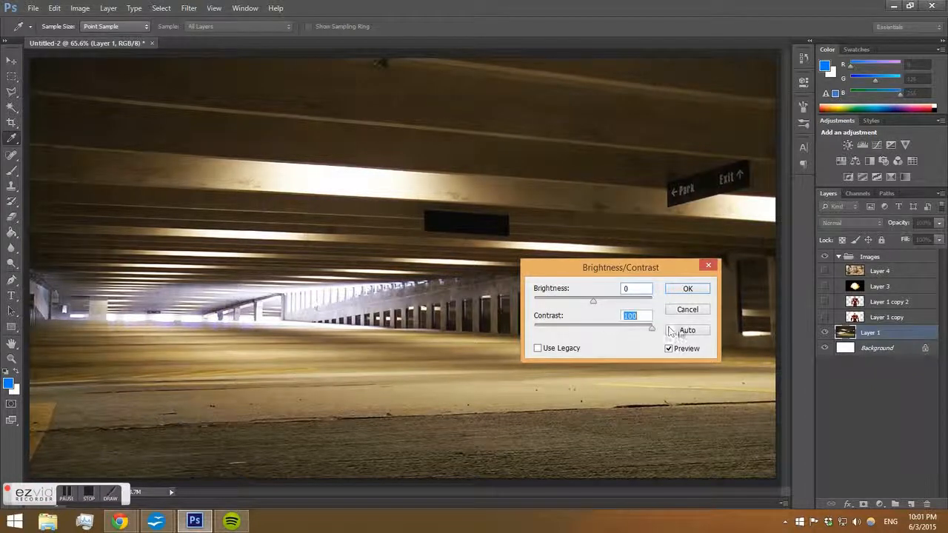
click(675, 291)
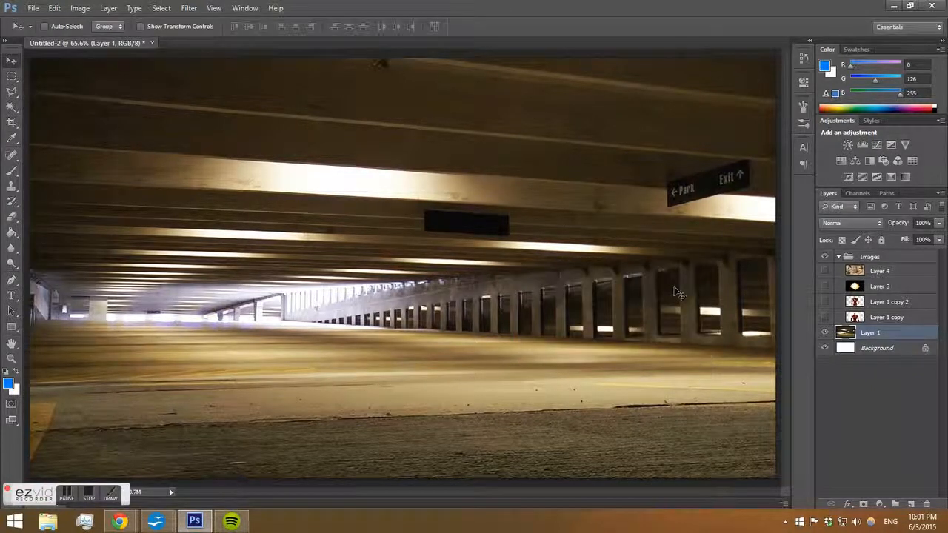
key(ctrl+f)
key(ctrl+z)
click(80, 8)
mouse_move(96, 37)
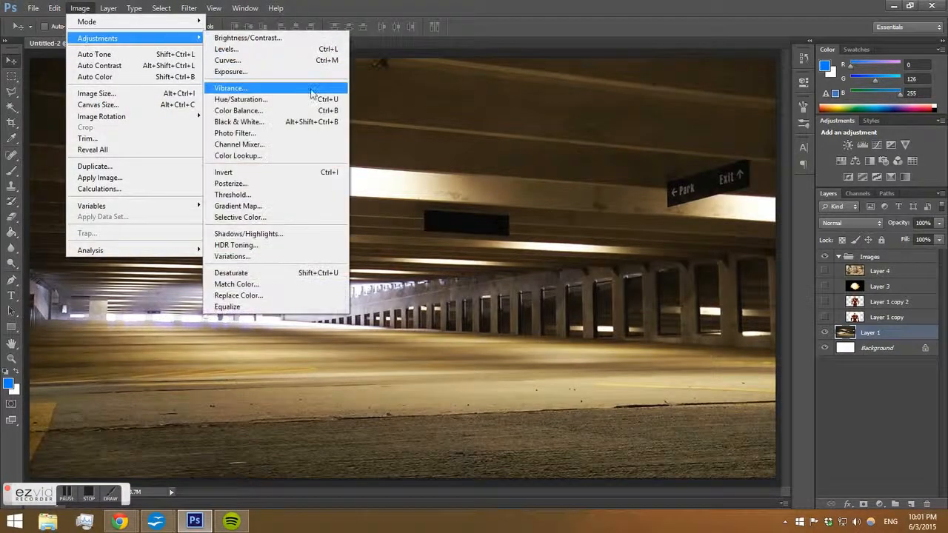
click(305, 111)
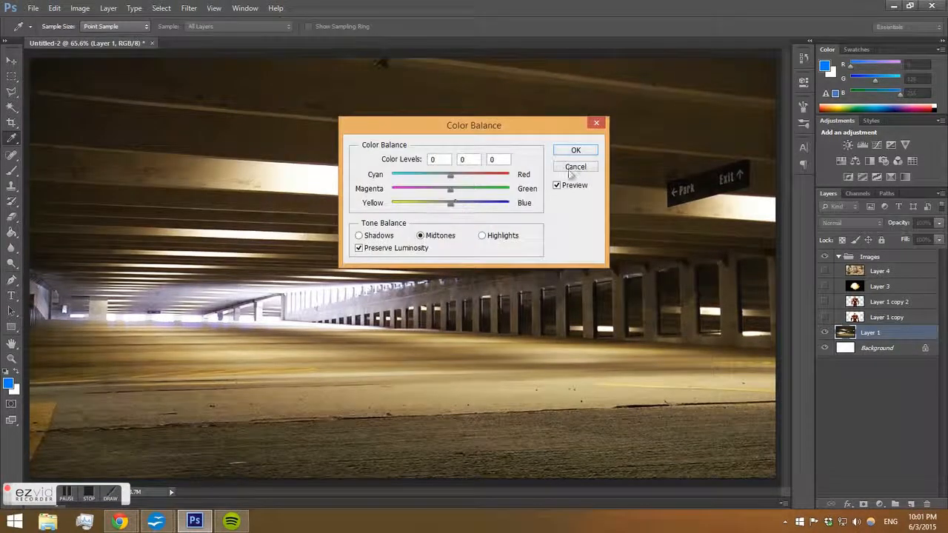
click(569, 169)
click(80, 8)
mouse_move(106, 38)
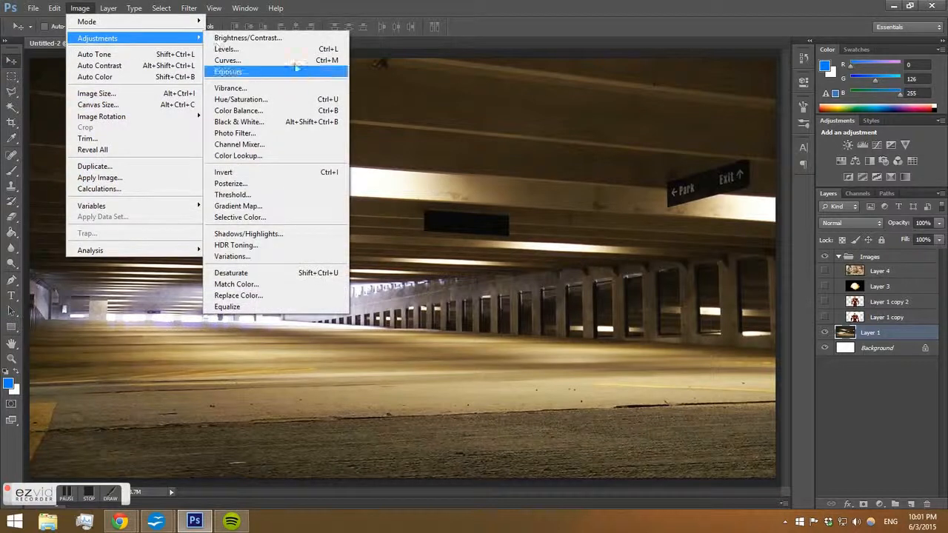
click(285, 37)
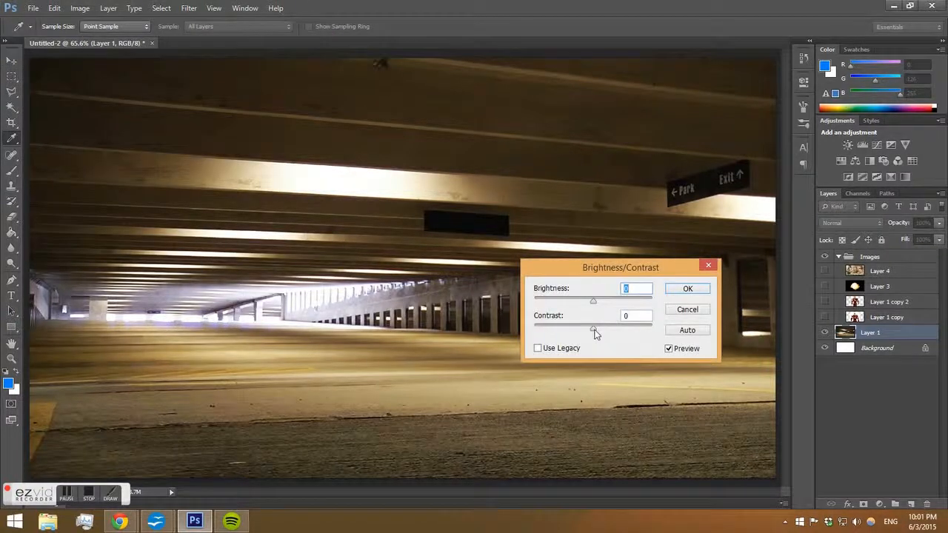
drag(594, 328, 664, 334)
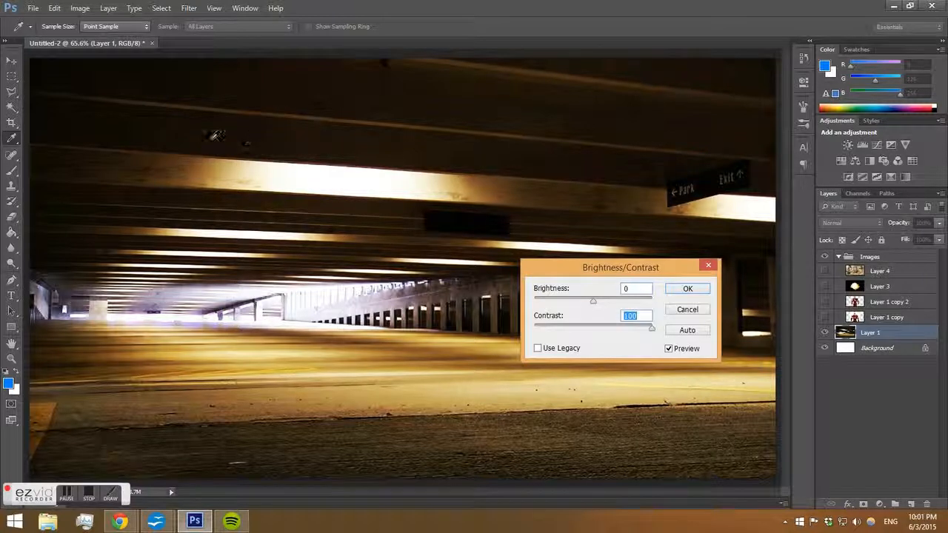
click(687, 309)
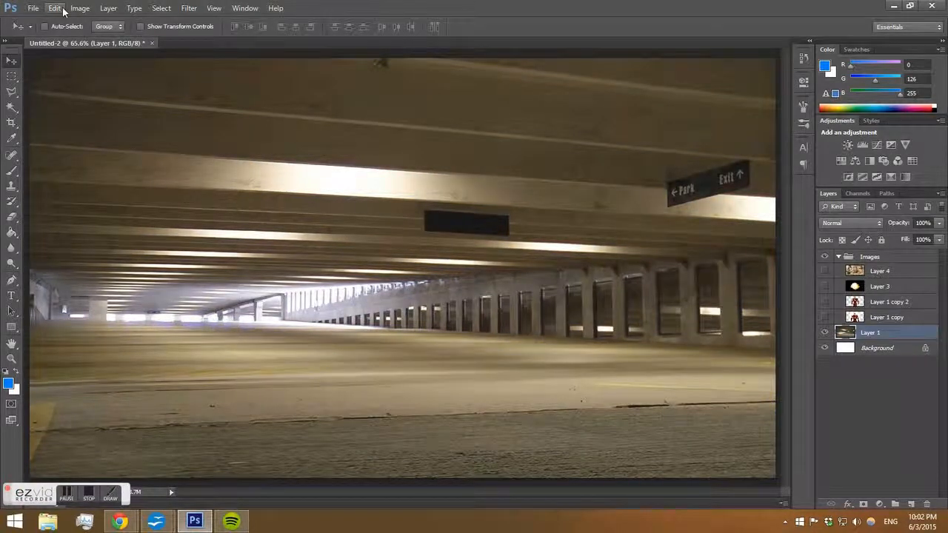
Adjust the background layer with Hue/Saturation, setting saturation to -5 and lightness to +4.
click(82, 11)
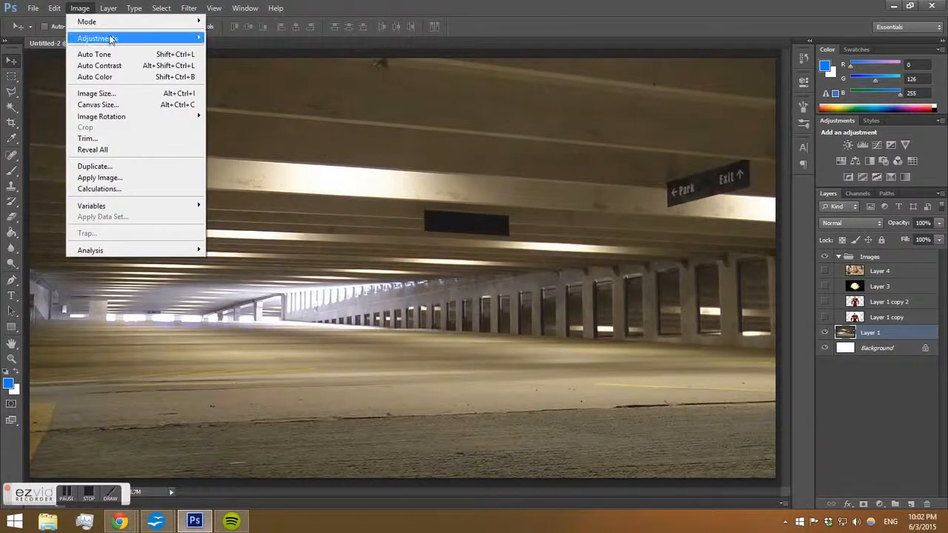
mouse_move(111, 37)
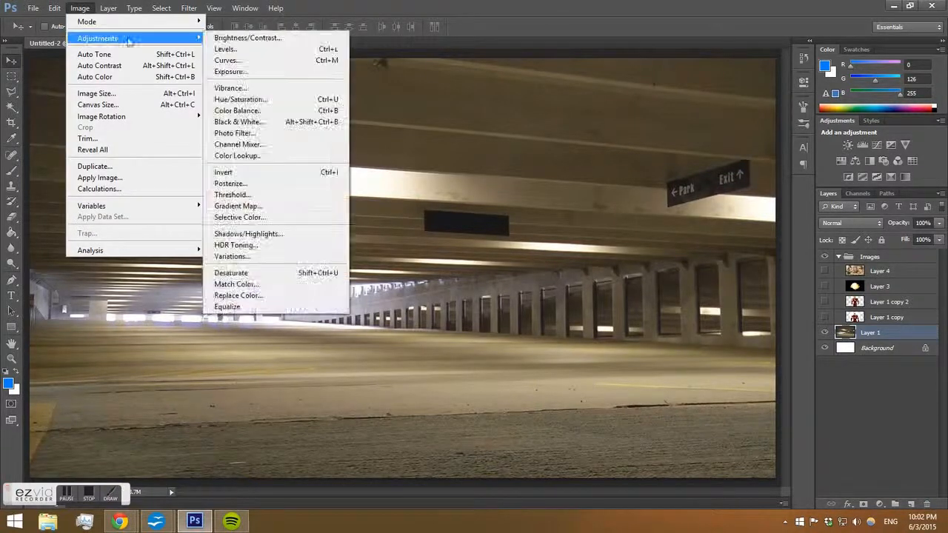
click(259, 102)
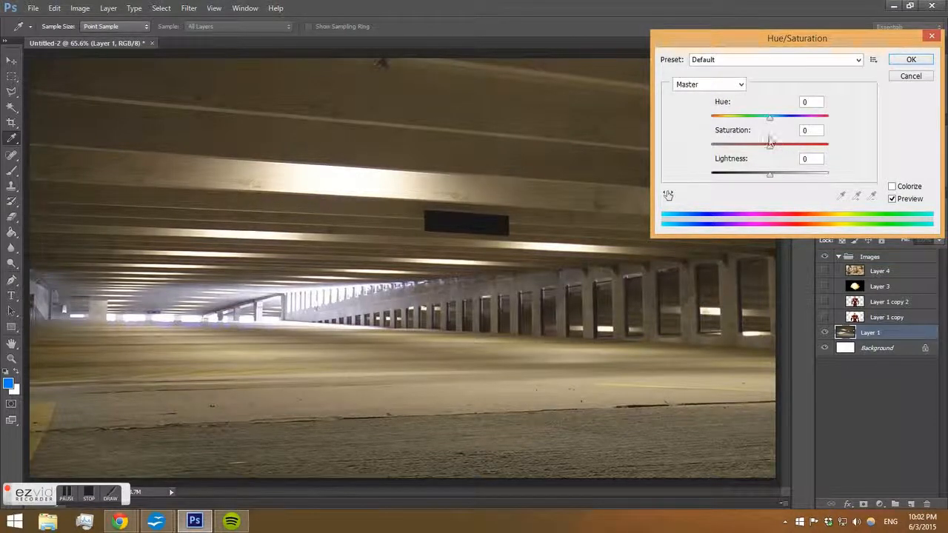
drag(770, 145, 912, 153)
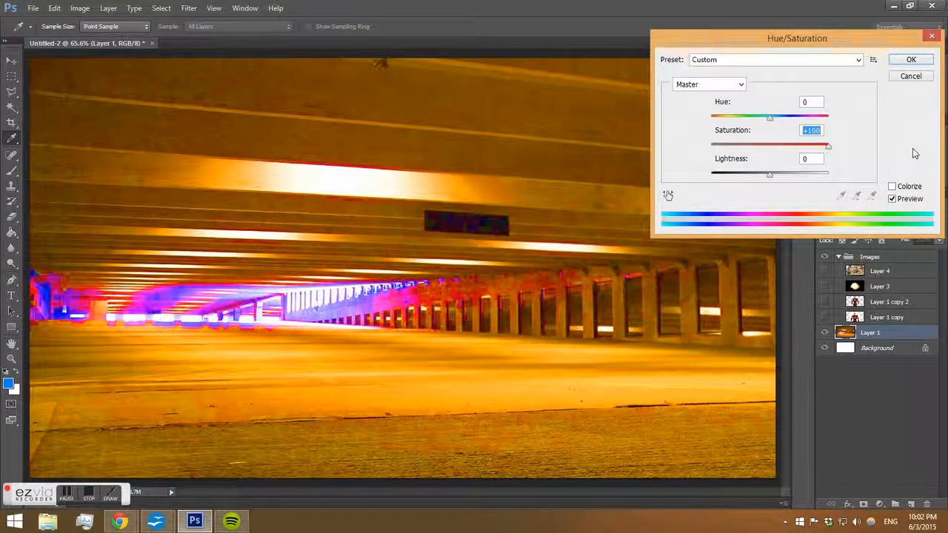
click(770, 147)
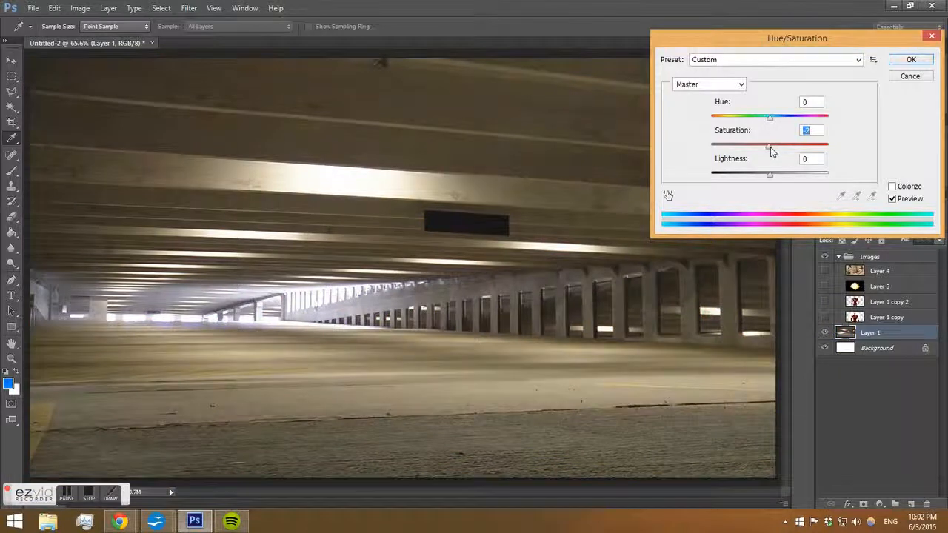
mouse_move(770, 145)
mouse_down()
mouse_move(863, 140)
mouse_move(770, 148)
mouse_up()
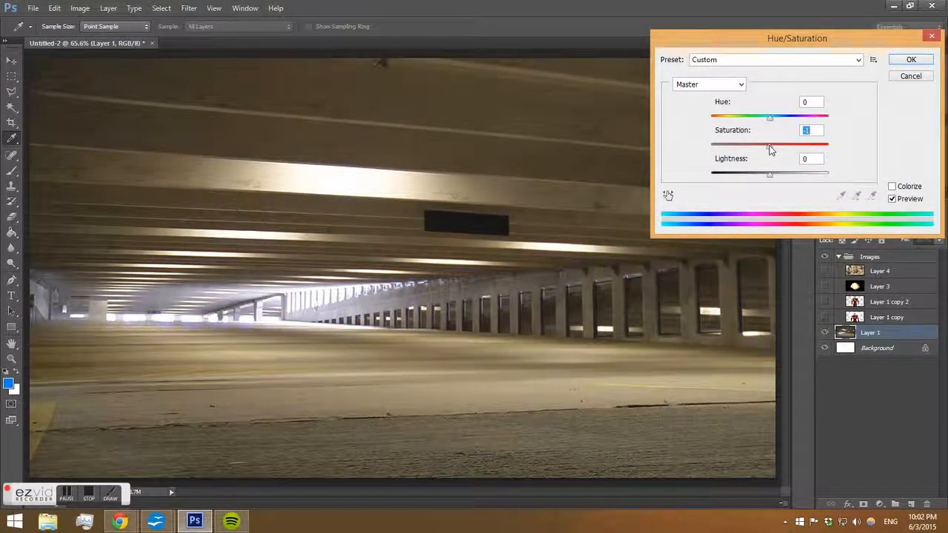
drag(770, 150, 772, 175)
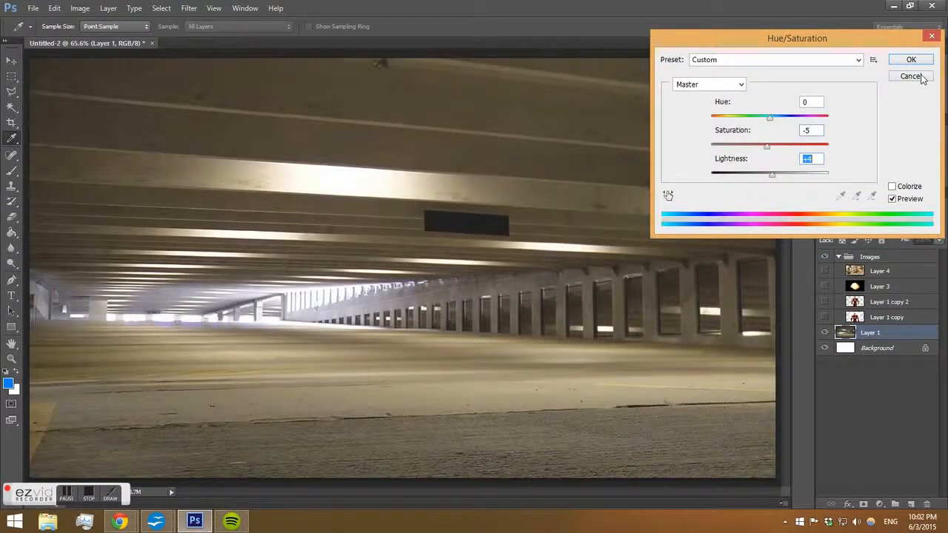
click(912, 61)
click(80, 8)
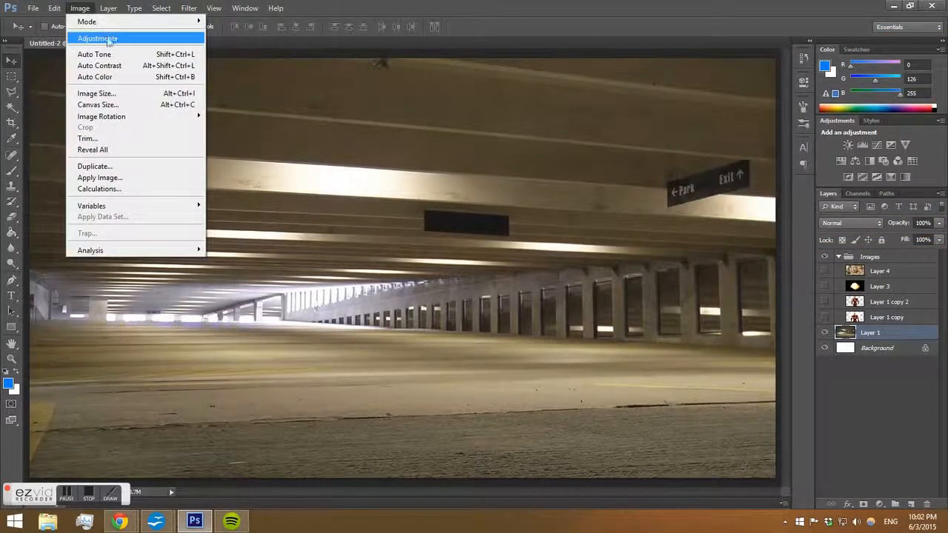
mouse_move(107, 38)
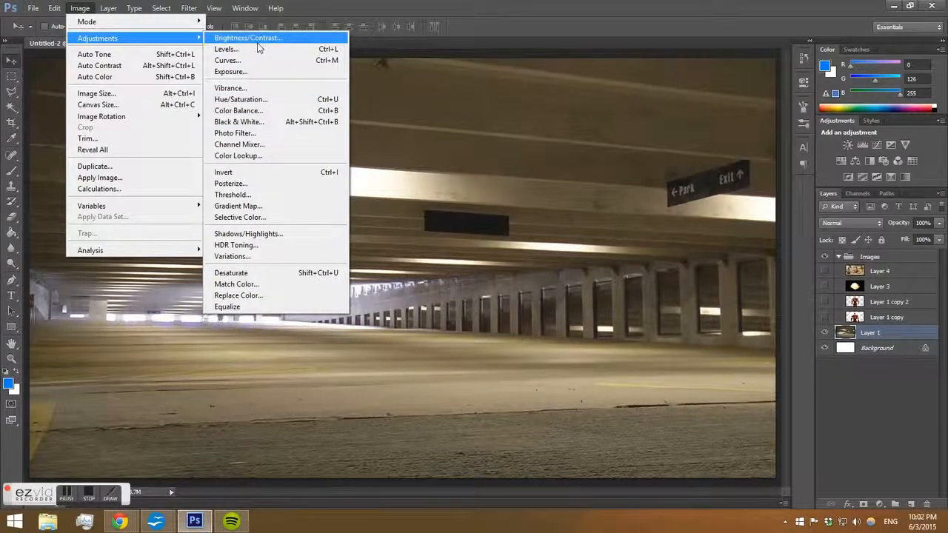
click(259, 71)
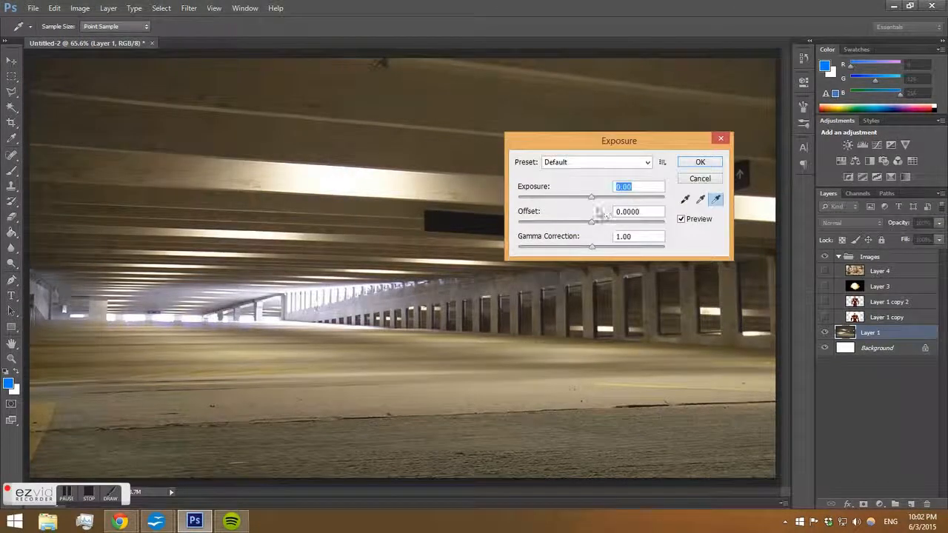
mouse_move(591, 195)
mouse_down()
mouse_move(635, 193)
mouse_move(557, 200)
mouse_move(633, 209)
mouse_move(591, 209)
mouse_move(603, 208)
mouse_up()
drag(613, 206, 593, 198)
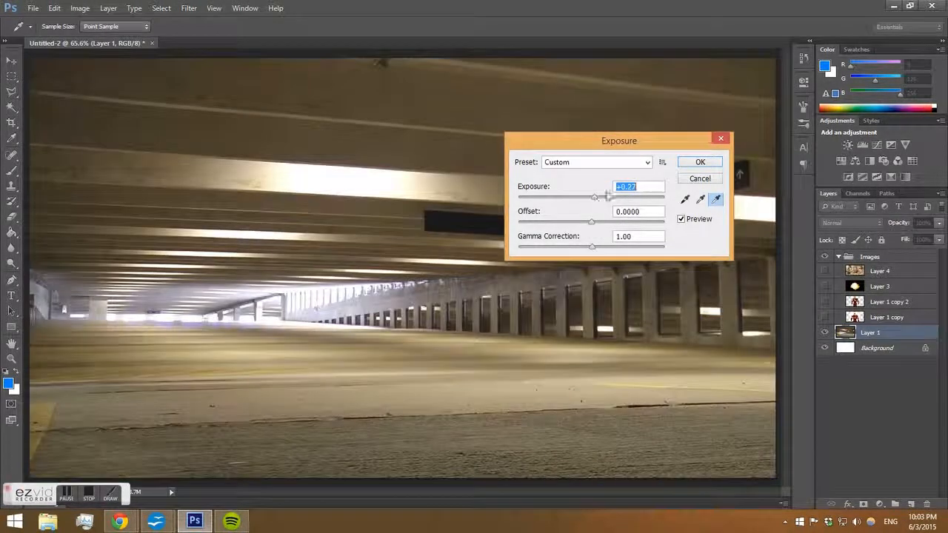
click(695, 176)
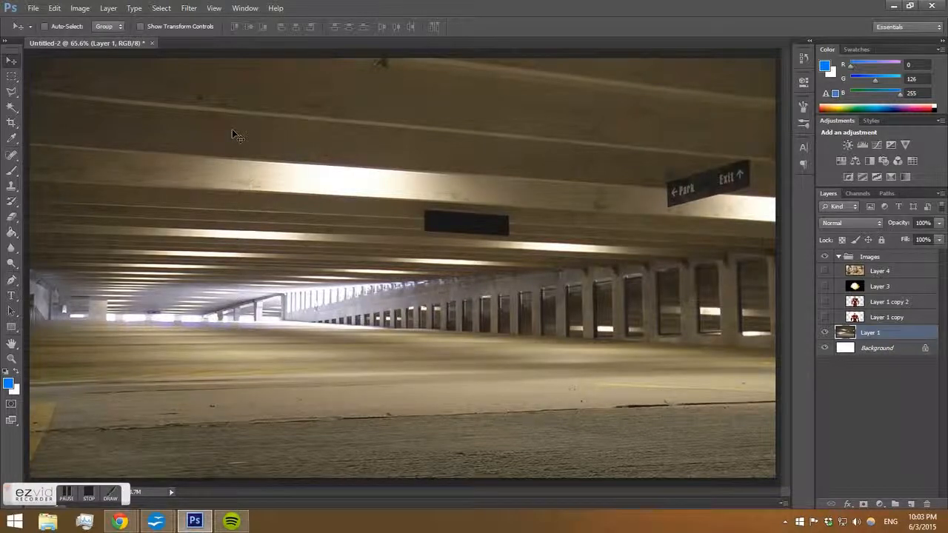
click(80, 8)
mouse_move(101, 46)
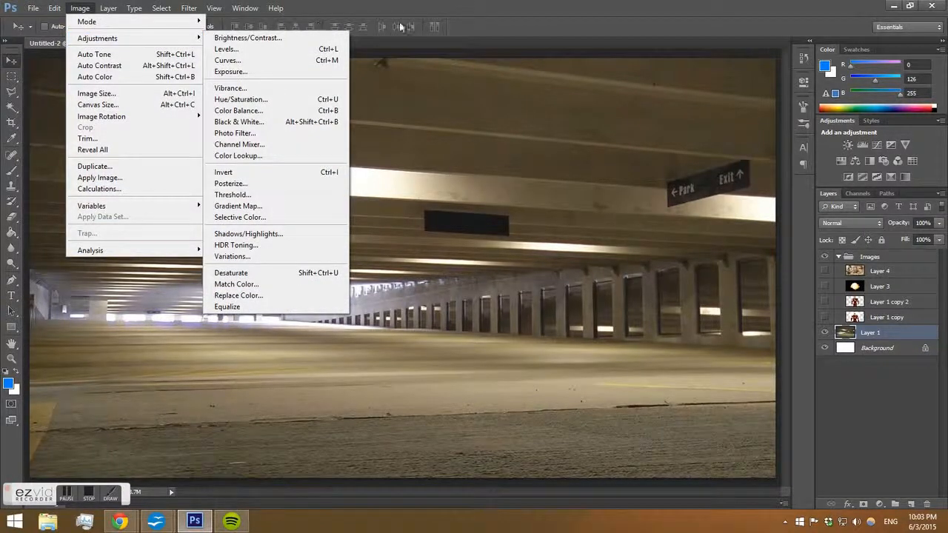
click(516, 23)
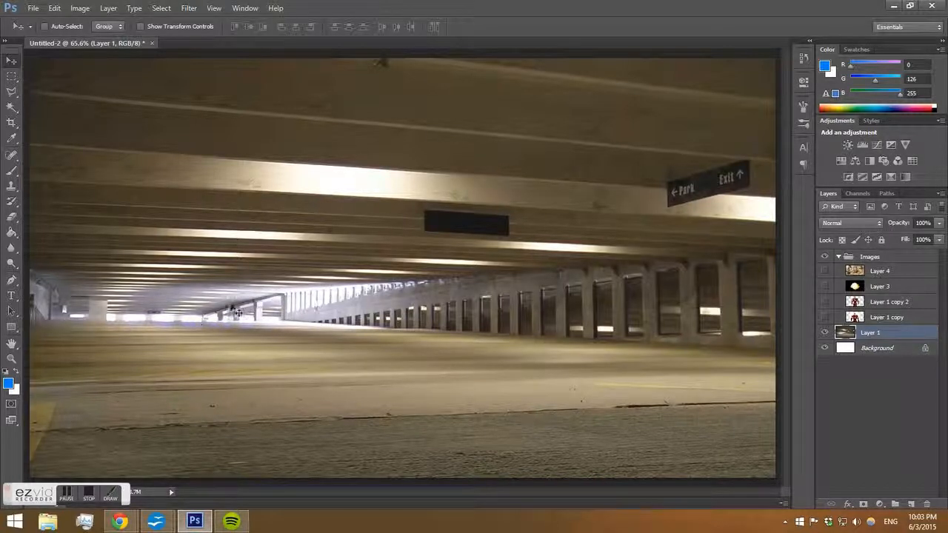
key(ctrl+u)
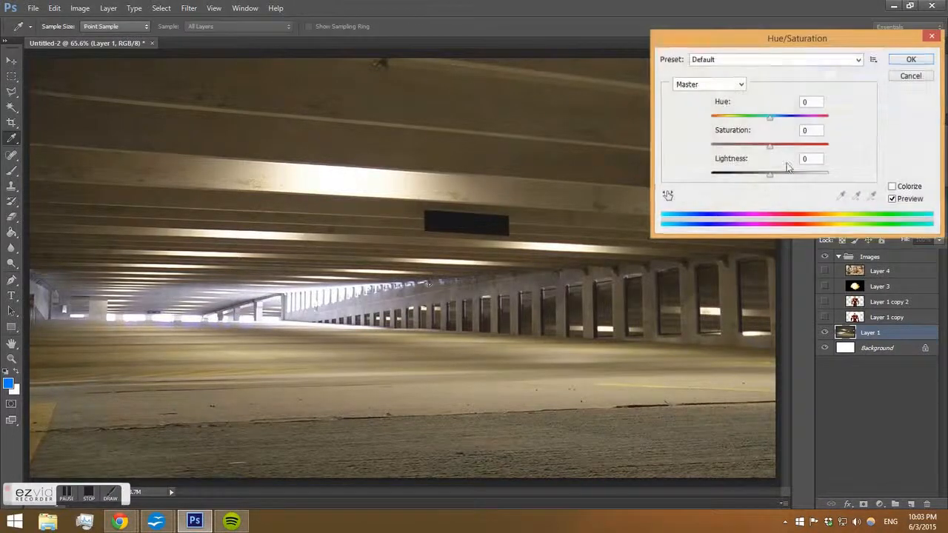
drag(774, 145, 829, 145)
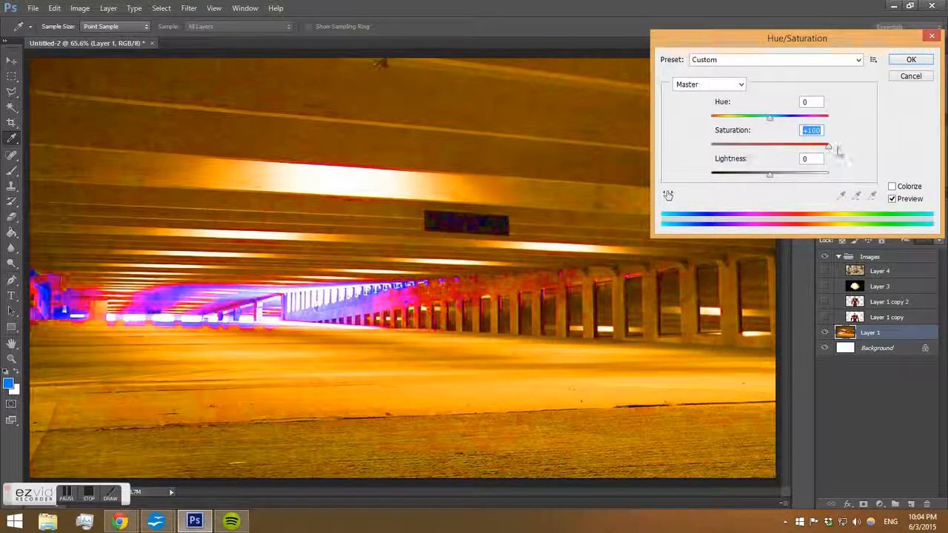
drag(830, 151, 773, 145)
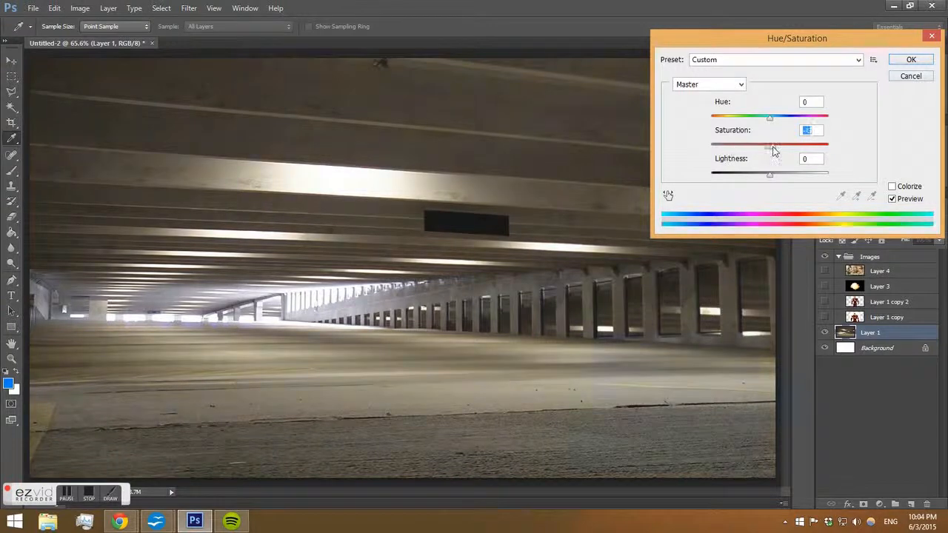
click(911, 76)
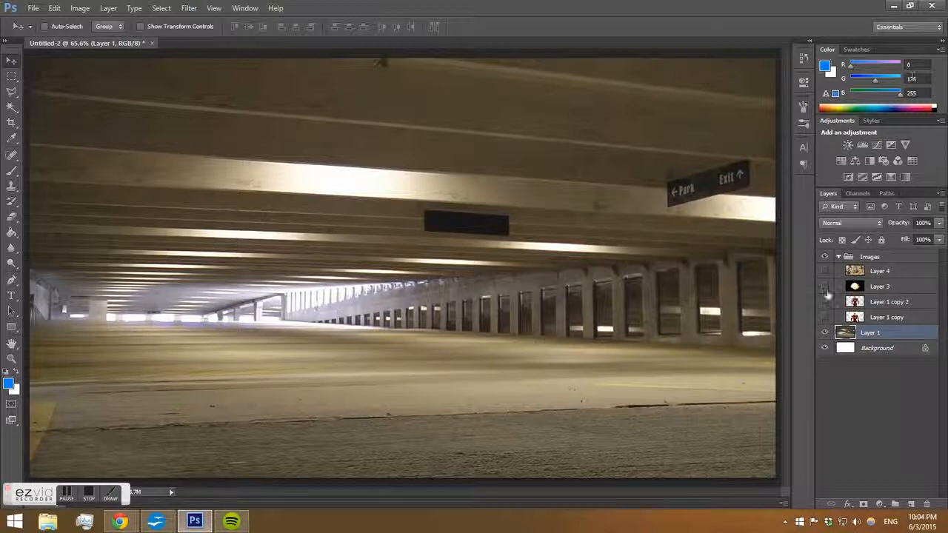
key(ctrl+m)
drag(492, 148, 656, 78)
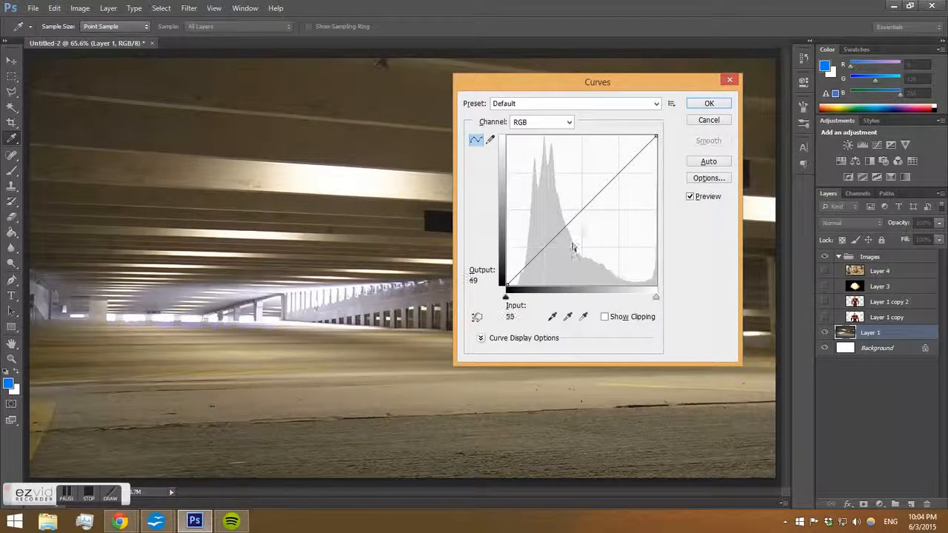
click(542, 123)
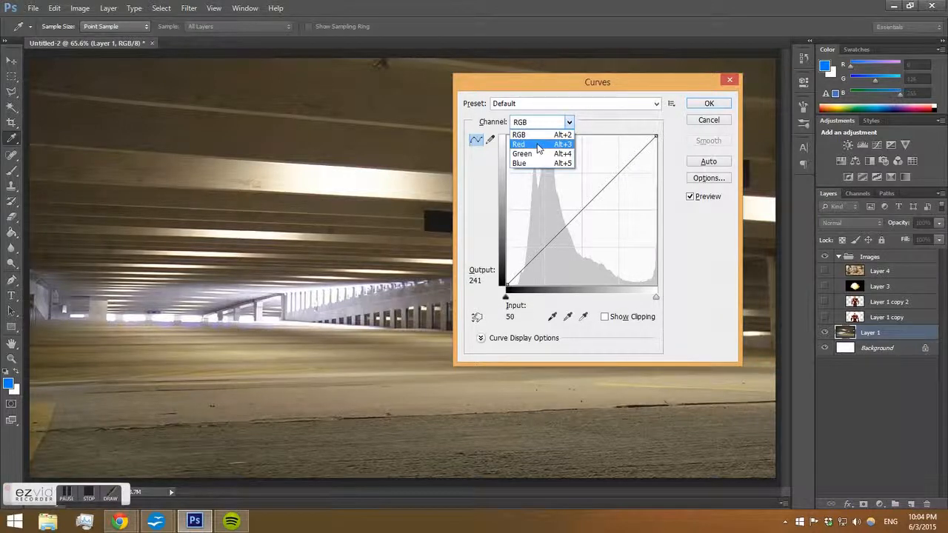
click(538, 145)
click(539, 122)
click(543, 153)
click(531, 124)
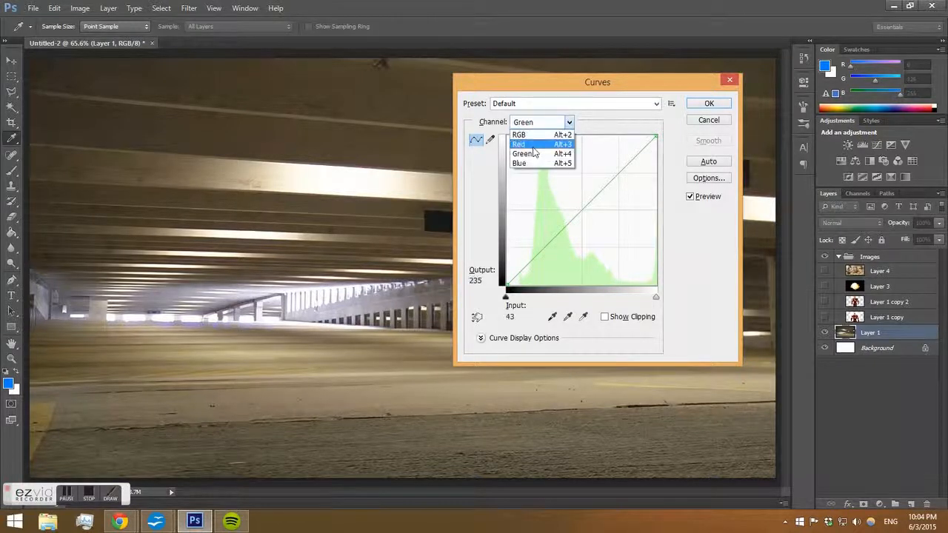
click(533, 154)
click(528, 125)
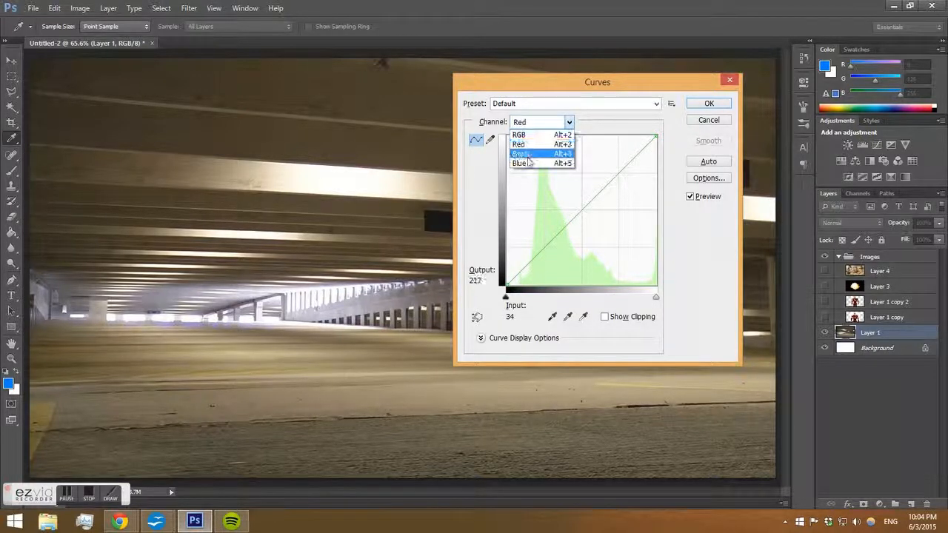
click(528, 154)
click(531, 123)
click(520, 163)
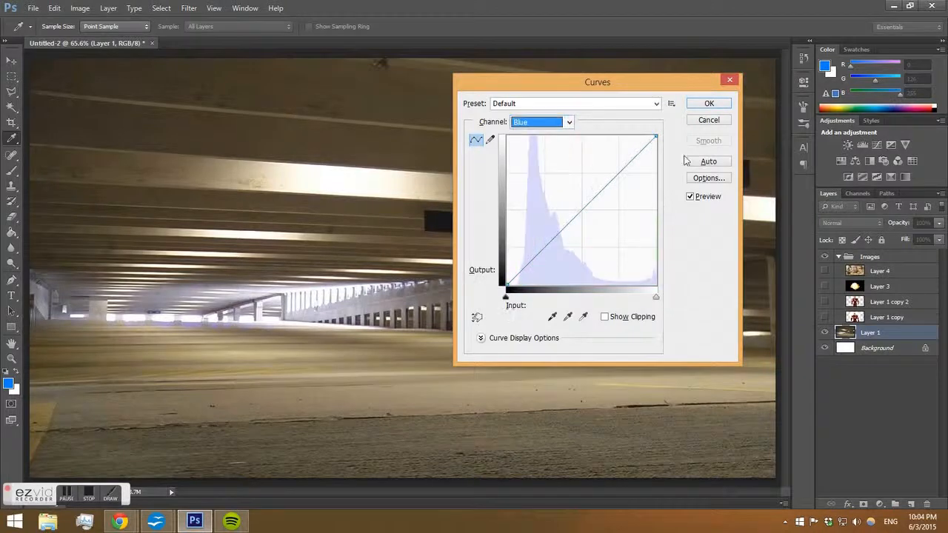
click(708, 119)
key(v)
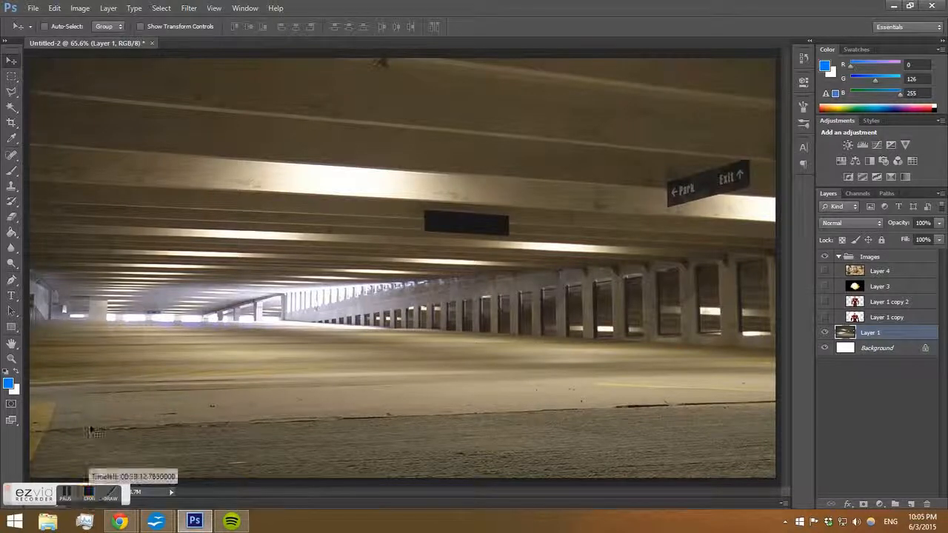
Show the Iron Man layer, Layer 1 copy 2, over the background and nudge it slightly into place.
click(90, 497)
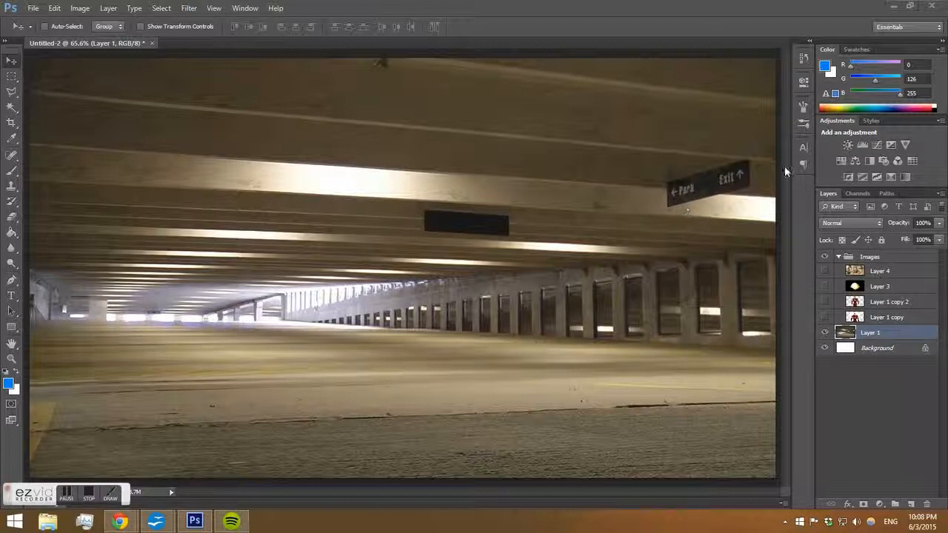
click(824, 301)
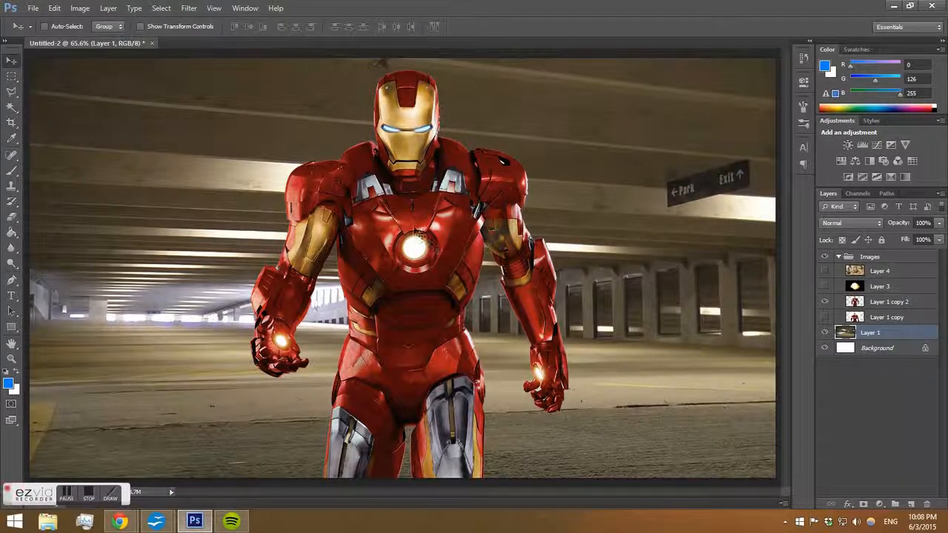
drag(416, 218, 417, 226)
key(ctrl+z)
drag(501, 232, 496, 232)
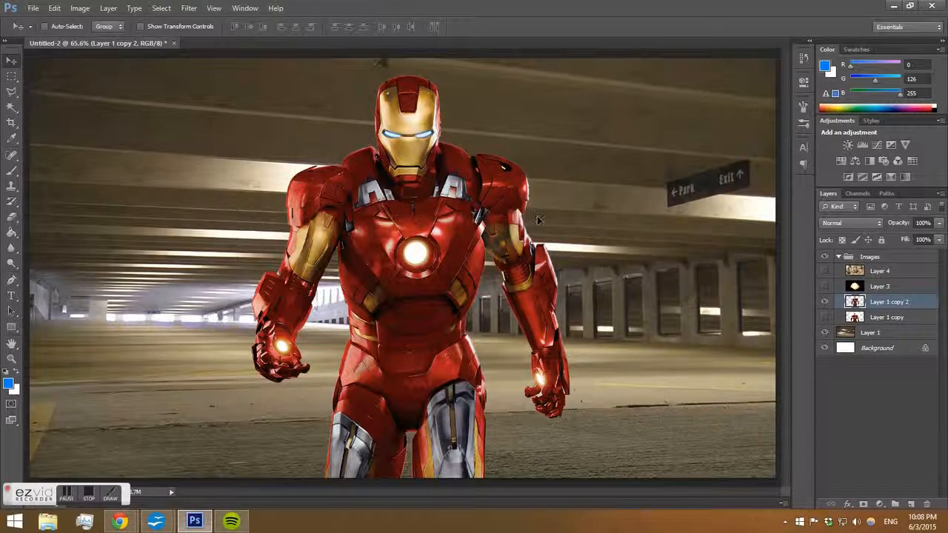
Raise the parking garage layer's saturation to +28 with Hue/Saturation.
click(870, 334)
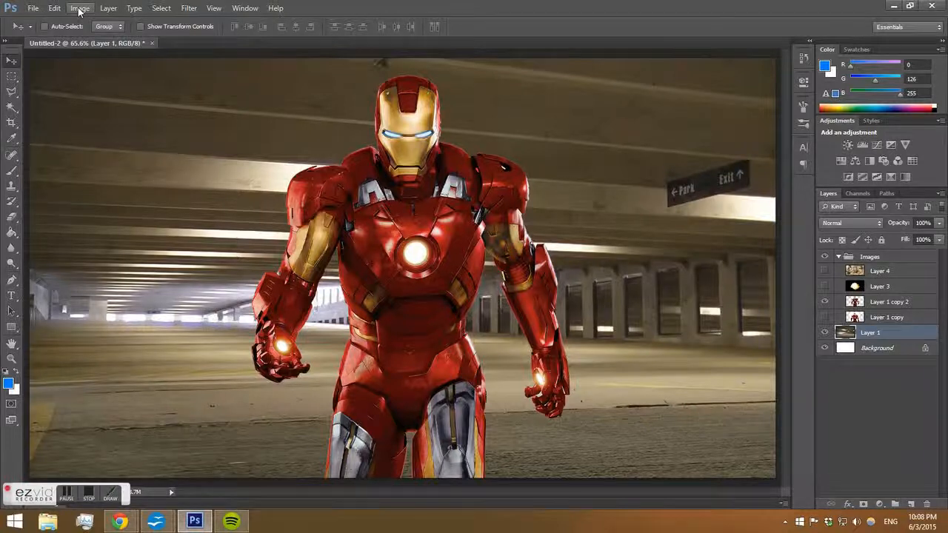
click(79, 9)
mouse_move(111, 39)
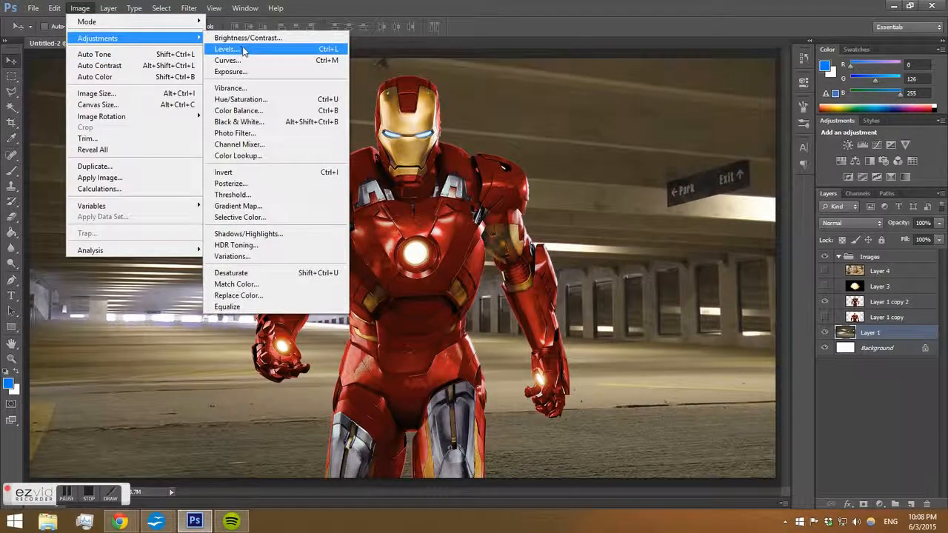
click(266, 99)
drag(770, 146, 787, 151)
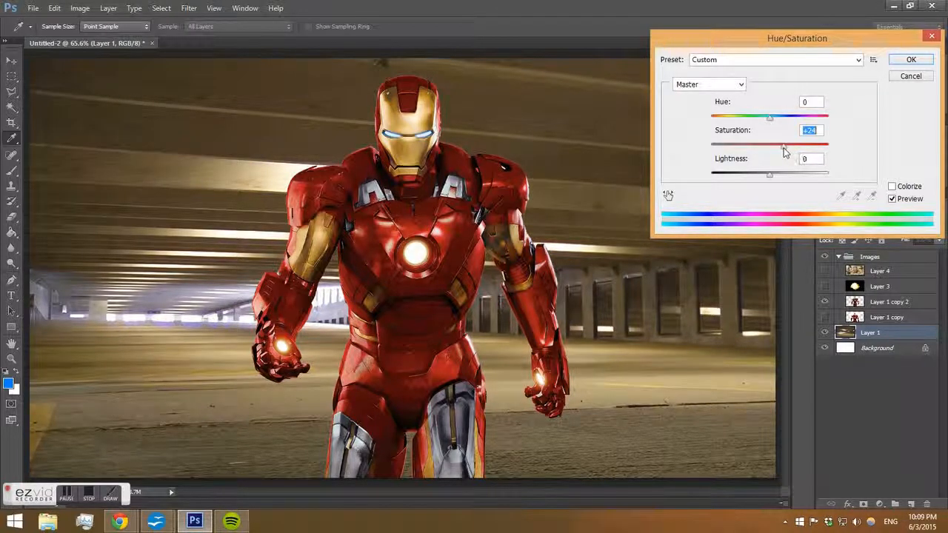
click(918, 61)
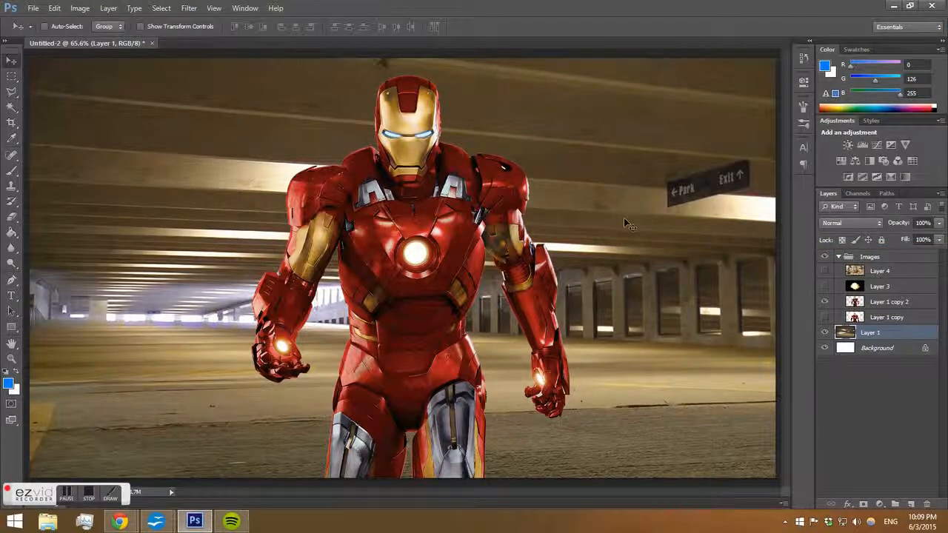
Apply Curves to the parking garage layer, moving the black point in to input 23.
key(ctrl+m)
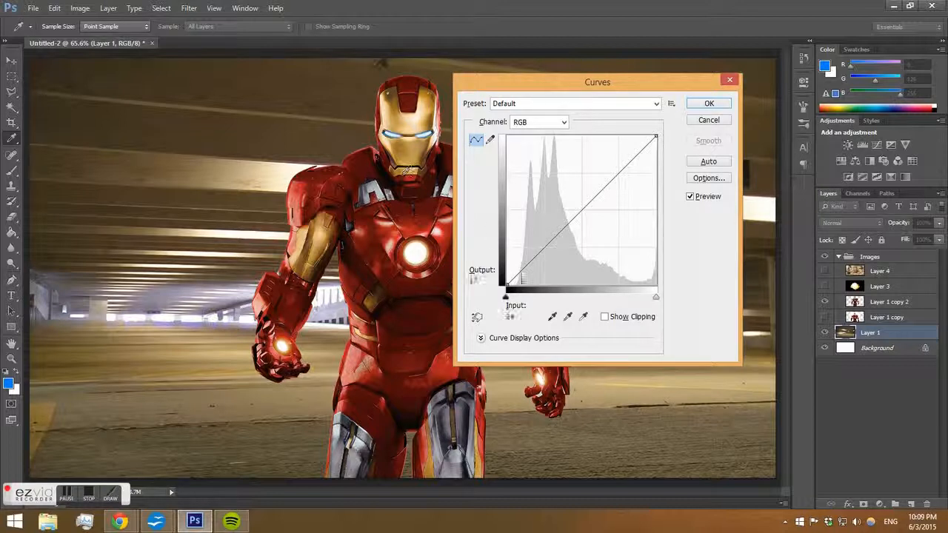
drag(506, 301, 522, 303)
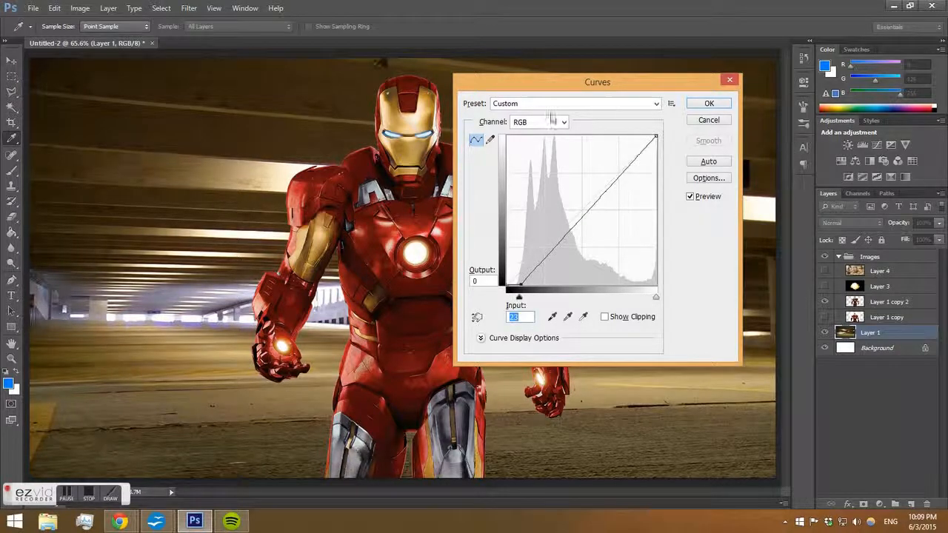
drag(661, 87, 708, 162)
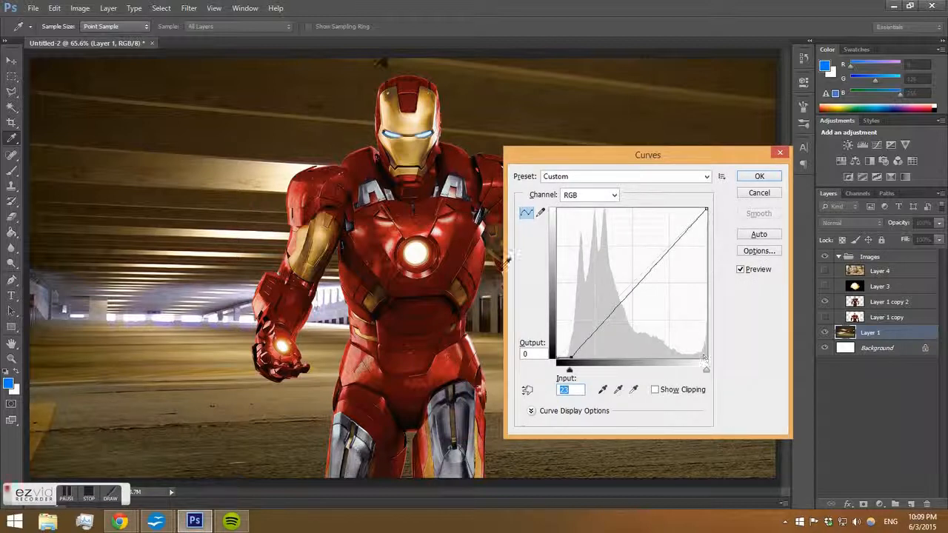
click(760, 178)
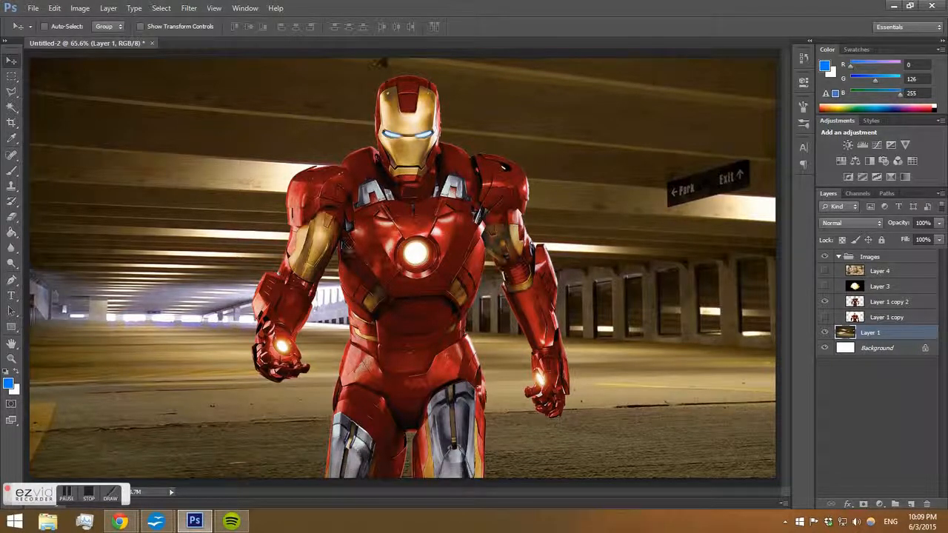
Load the Iron Man layer's outline as a selection and add a new empty layer above it.
click(888, 316)
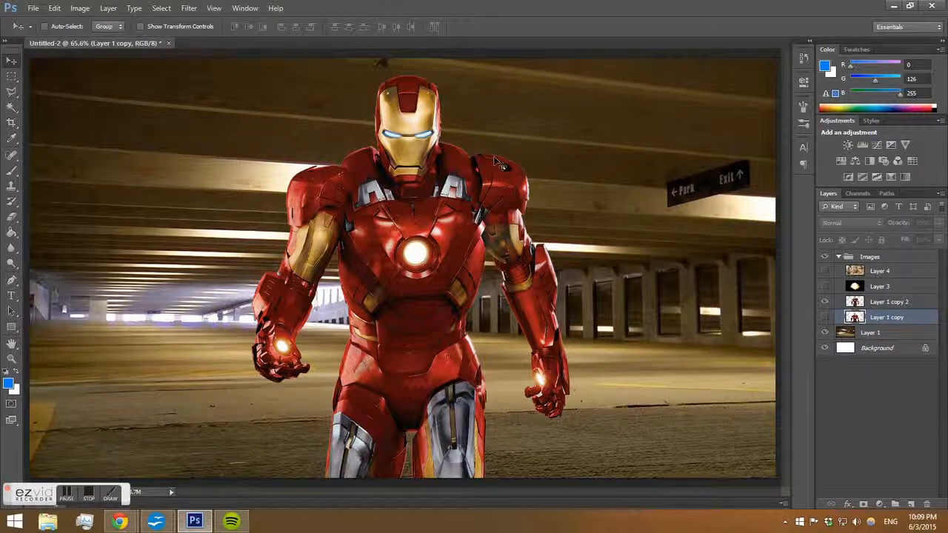
click(885, 302)
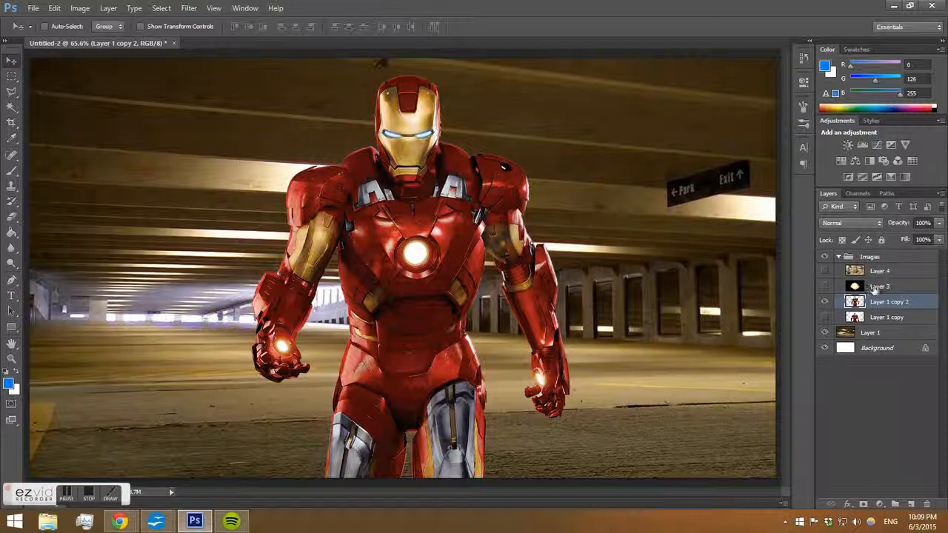
ctrl+click(855, 302)
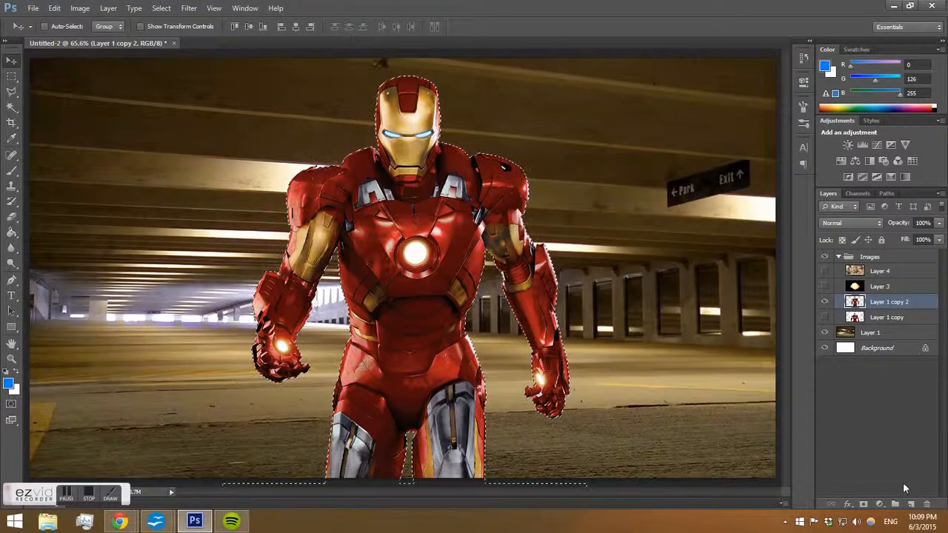
click(910, 504)
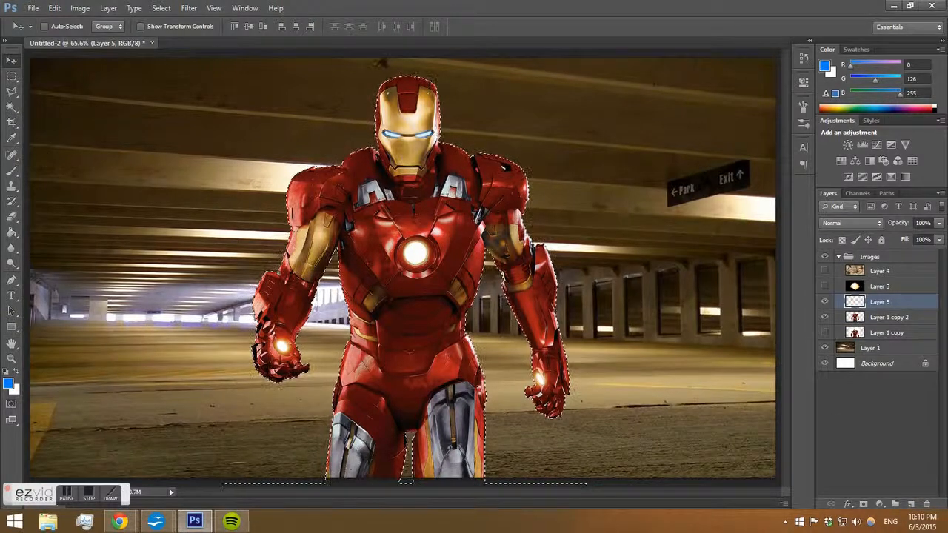
Set the foreground colour to orange ff9a00 (R 255, G 154, B 0).
click(12, 232)
alt+click(549, 88)
alt+click(536, 74)
alt+click(536, 73)
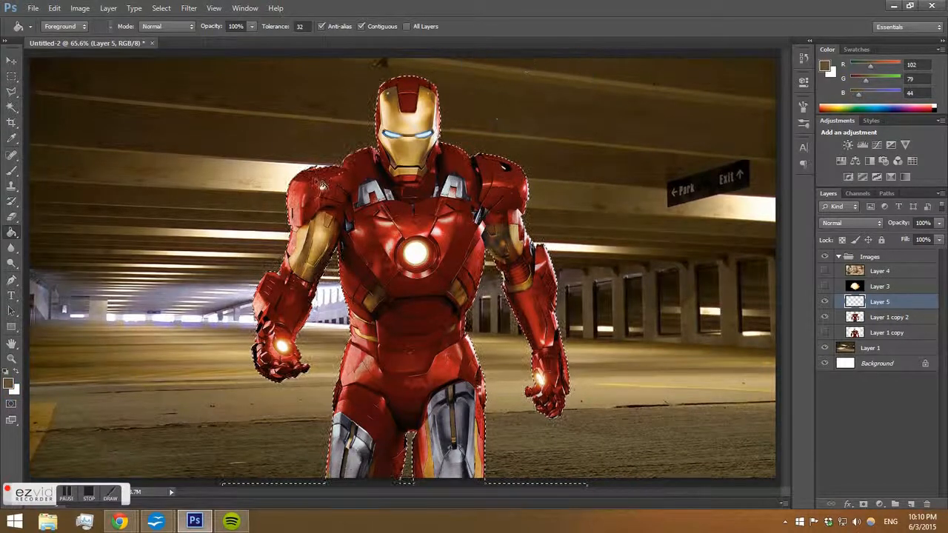
click(9, 382)
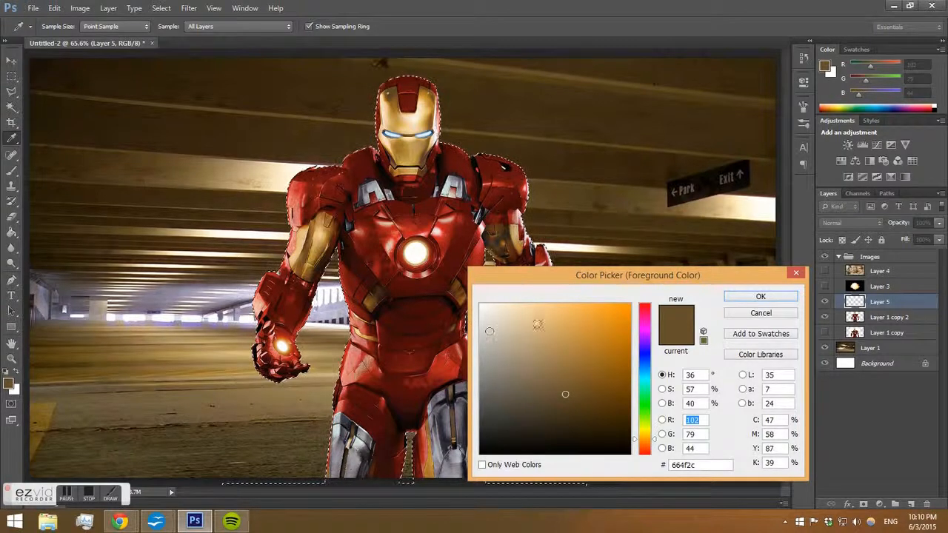
mouse_move(565, 394)
mouse_down()
mouse_move(637, 278)
mouse_move(666, 253)
mouse_up()
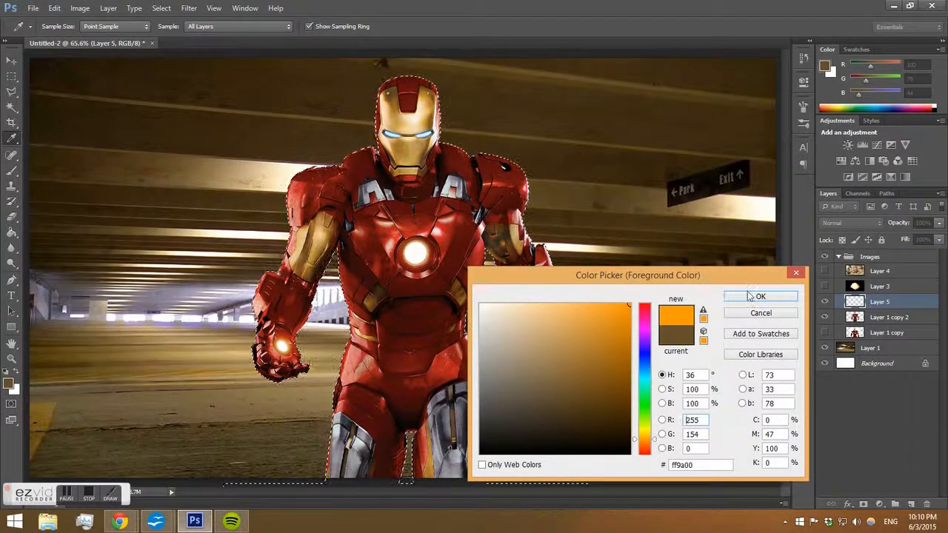
click(749, 296)
Fill the Iron Man selection on the new layer with the orange colour and deselect.
key(g)
click(396, 221)
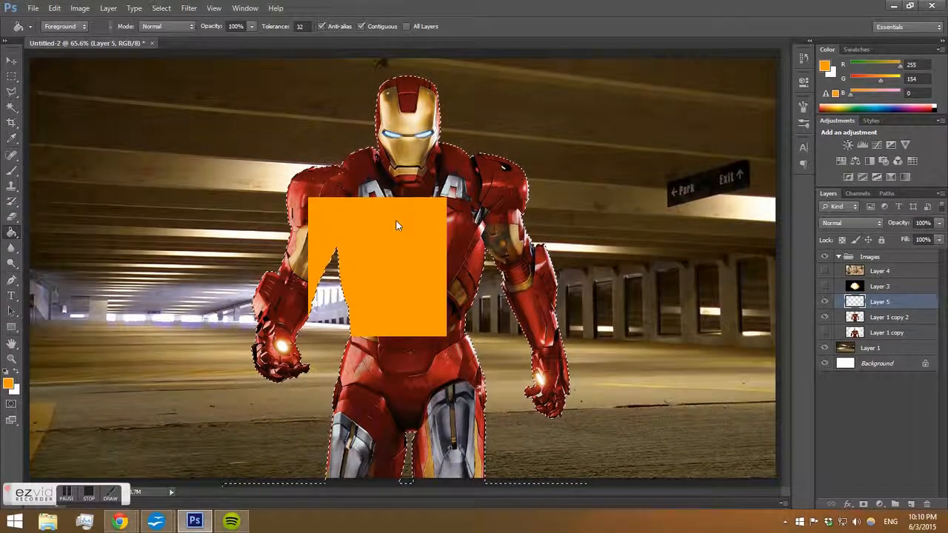
key(ctrl+z)
key(ctrl+z)
key(ctrl+d)
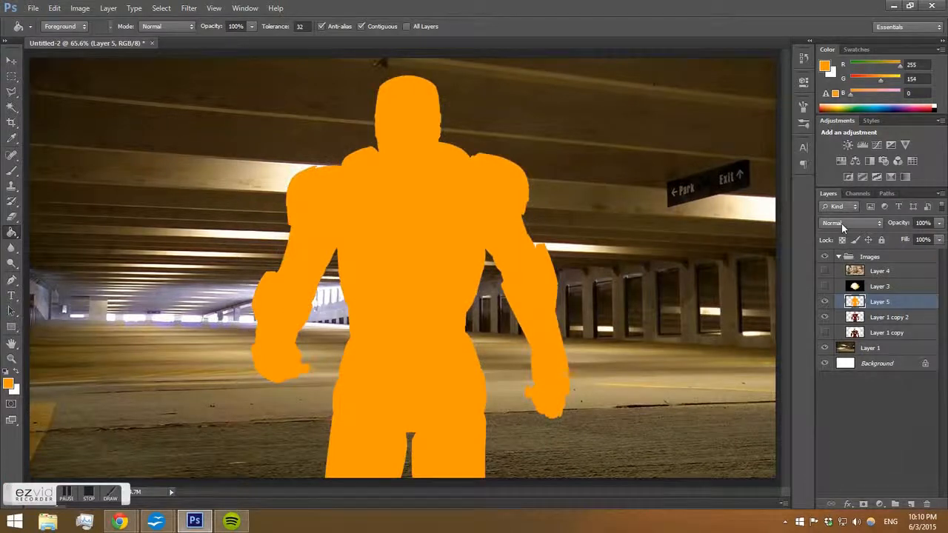
Set the orange layer's blend mode to Color and lower its opacity to 23%.
click(841, 223)
click(856, 278)
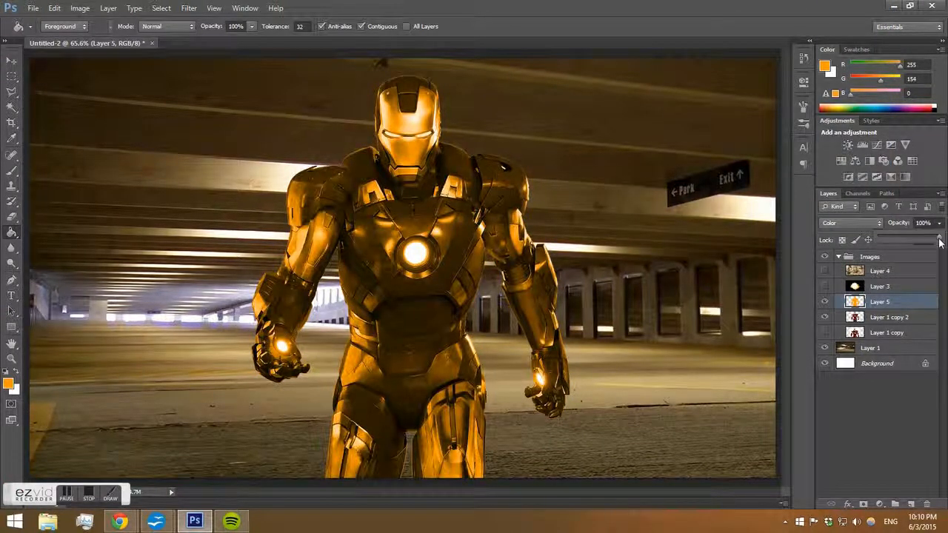
click(859, 223)
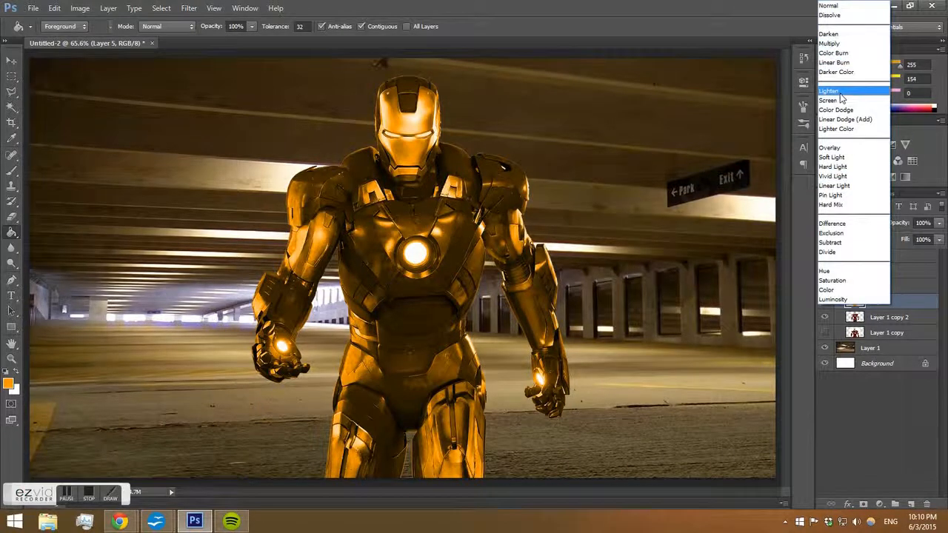
click(851, 99)
click(938, 223)
drag(935, 237, 905, 238)
click(841, 222)
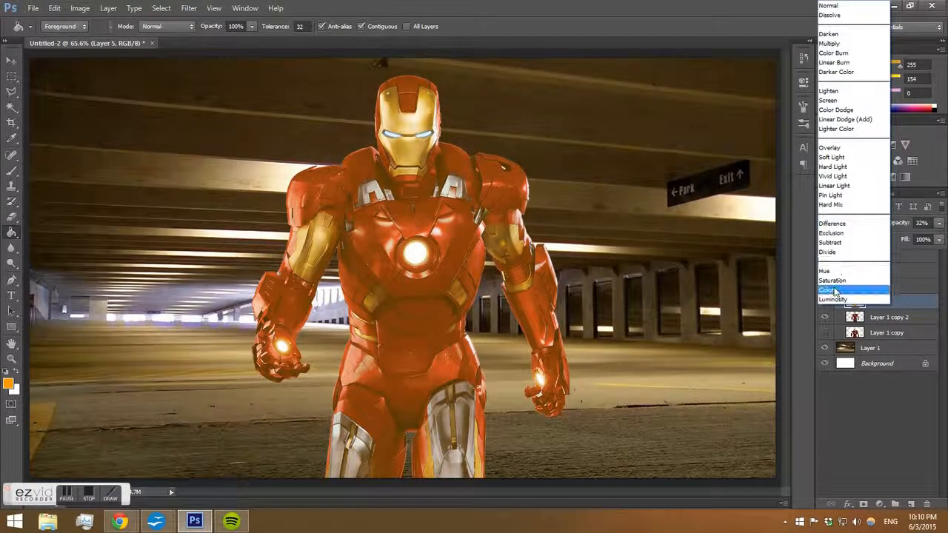
click(834, 291)
click(939, 223)
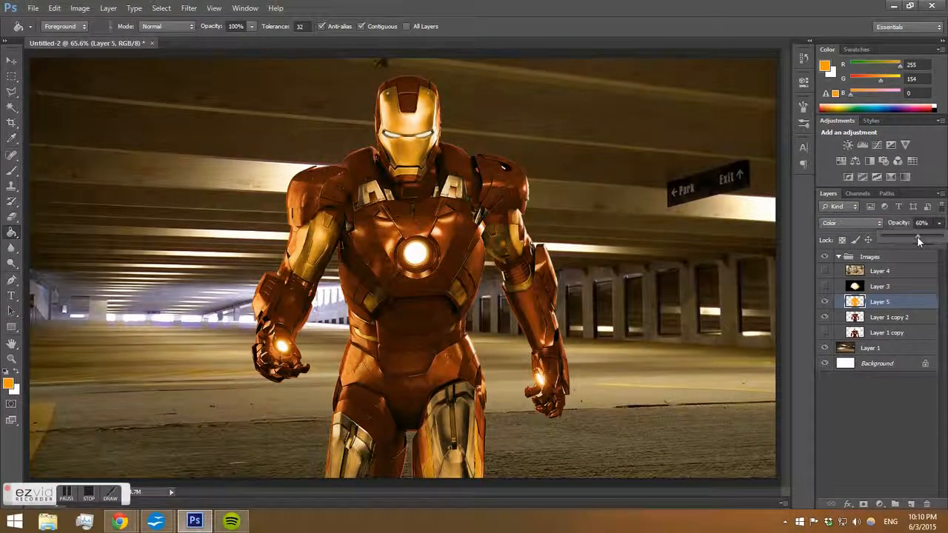
mouse_move(899, 238)
mouse_down()
mouse_move(862, 238)
mouse_move(893, 239)
mouse_up()
Try out other blend modes and opacities on the orange layer, such as Divide, Exclusion, Difference and Luminosity.
click(871, 224)
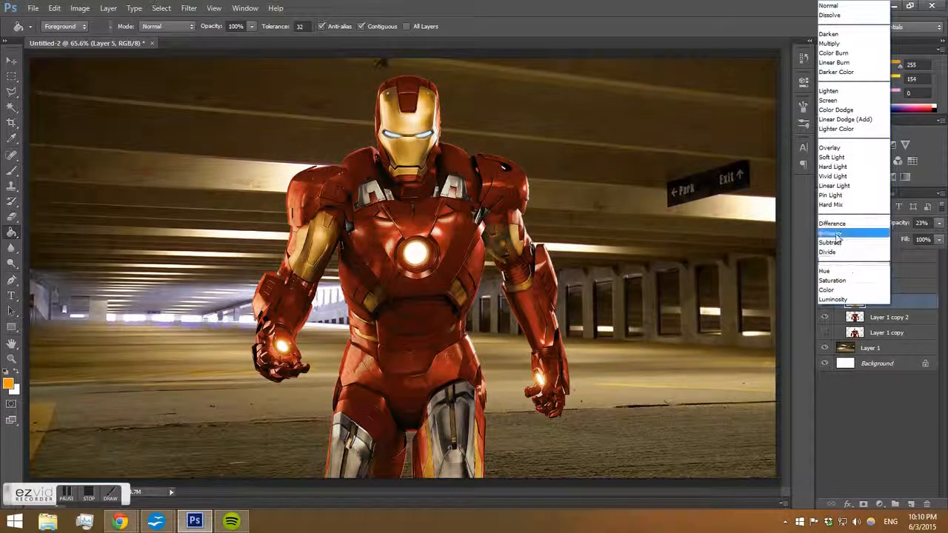
click(841, 281)
click(844, 224)
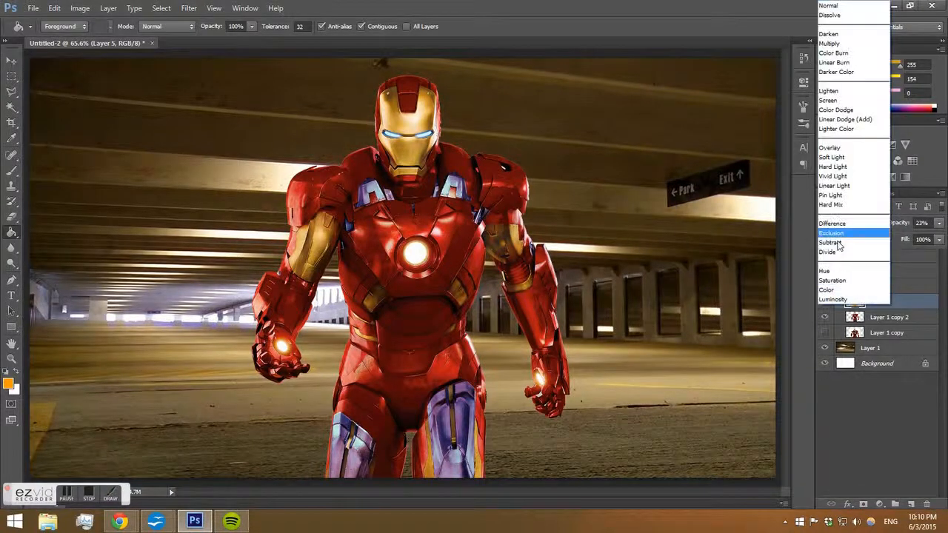
click(837, 277)
key(Down)
key(Up)
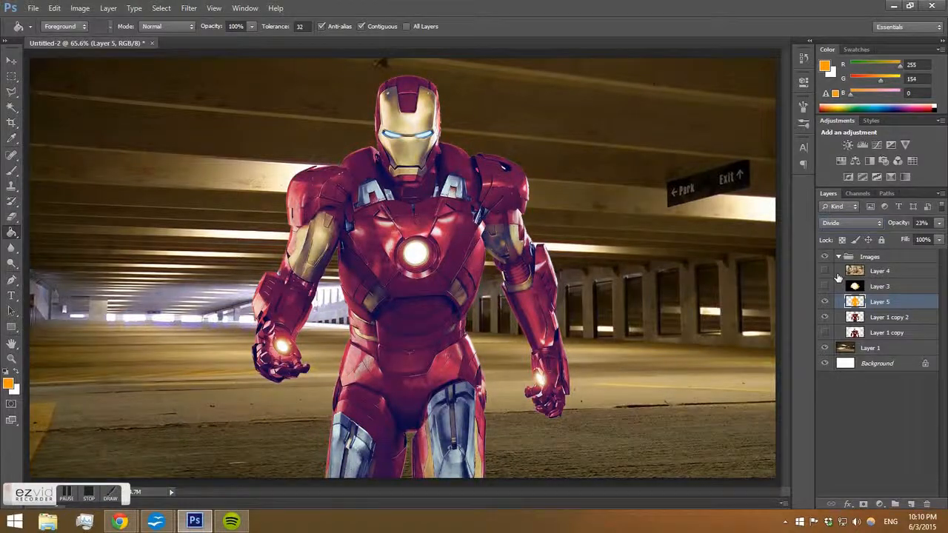
key(Up)
key(Up)
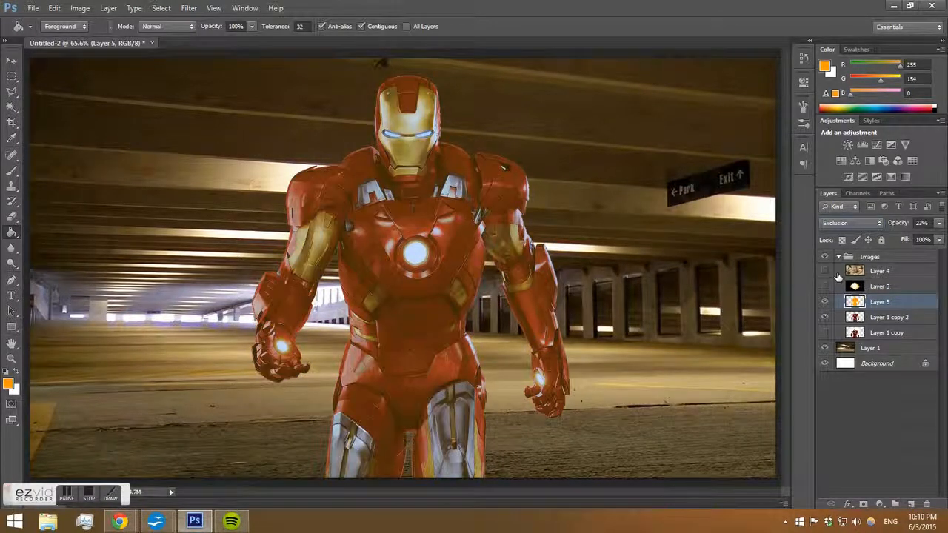
key(Up)
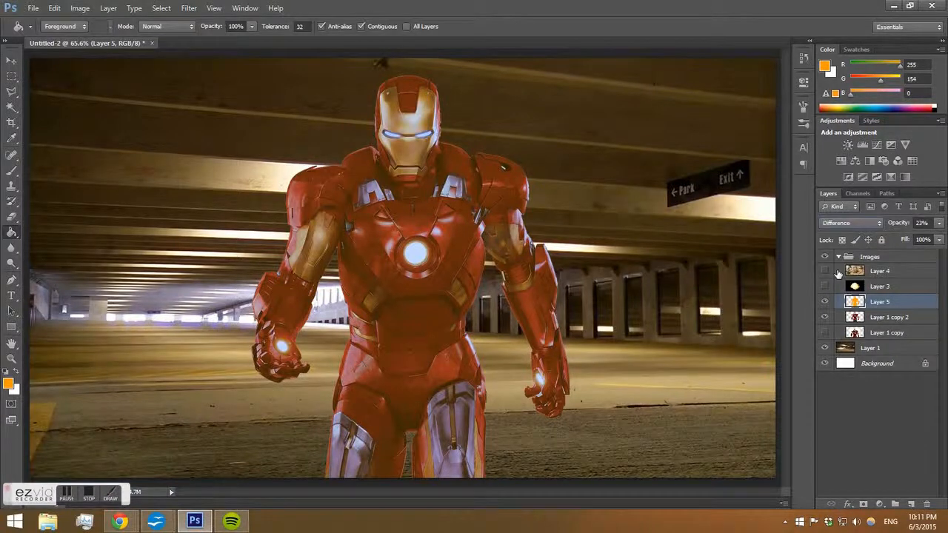
key(Down)
click(833, 223)
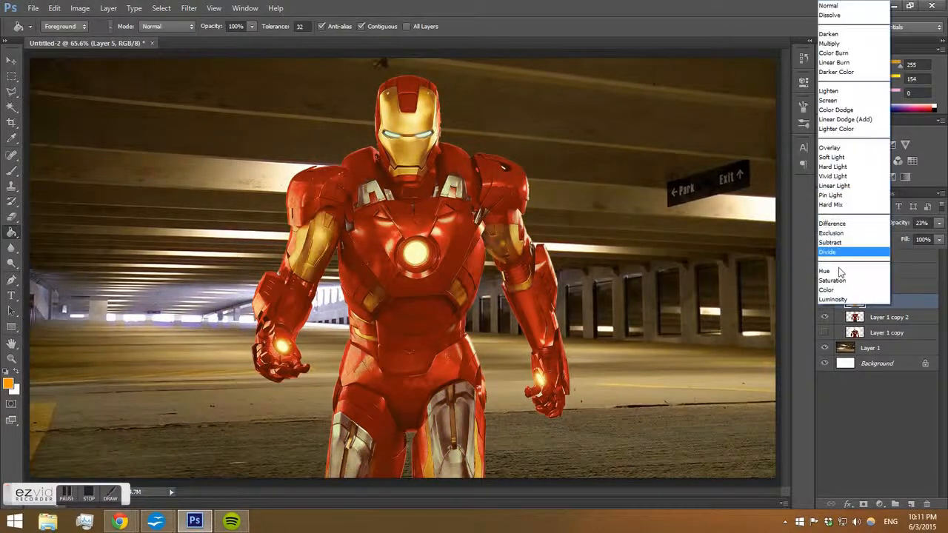
click(832, 299)
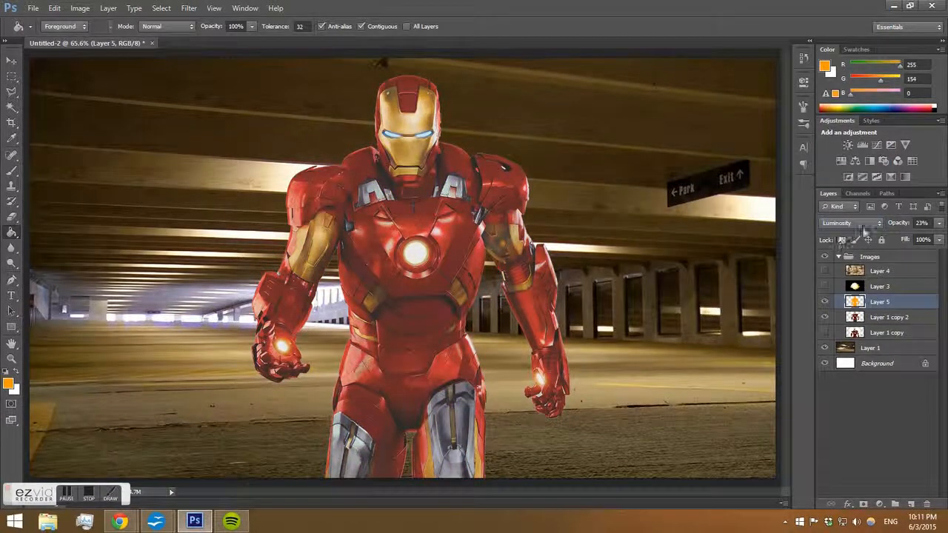
click(939, 223)
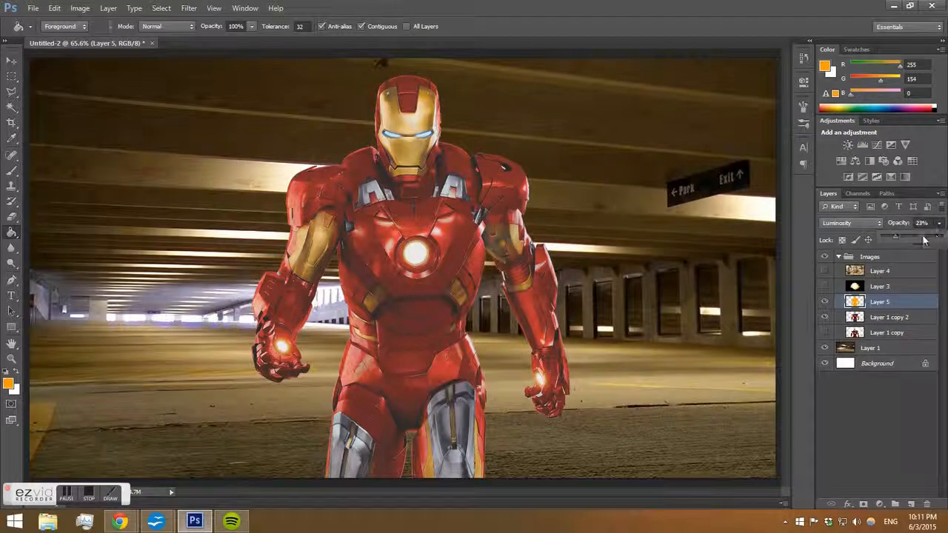
click(938, 240)
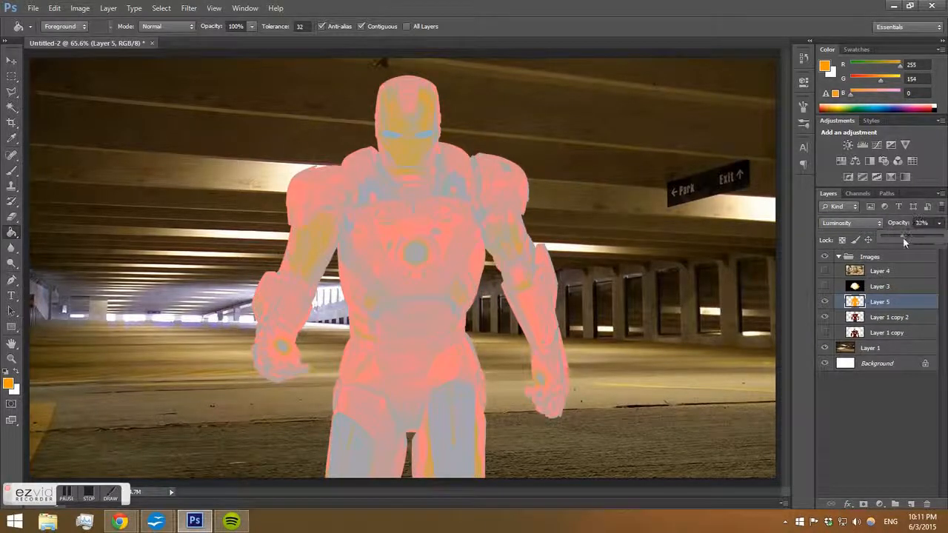
drag(903, 238, 900, 237)
click(866, 220)
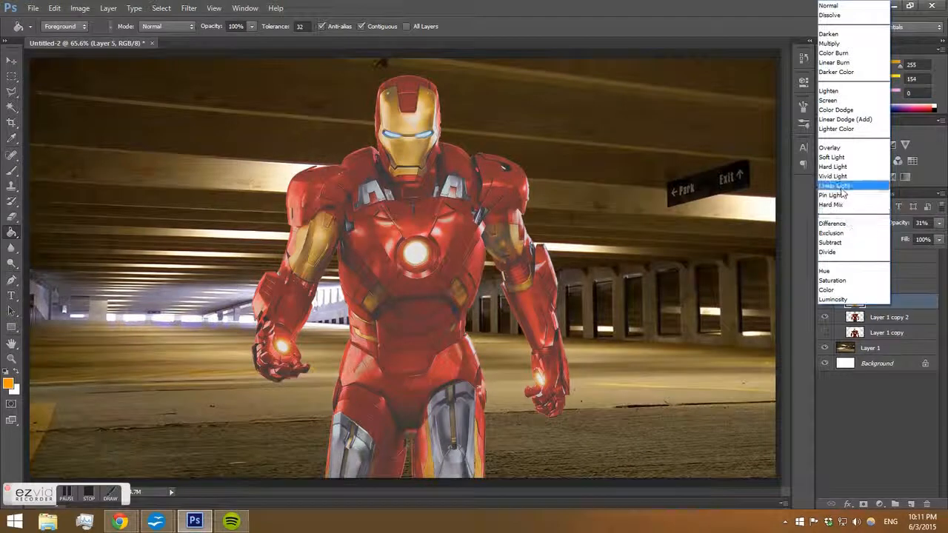
Set the orange layer's blend mode to Hue and adjust its opacity and fill.
click(832, 167)
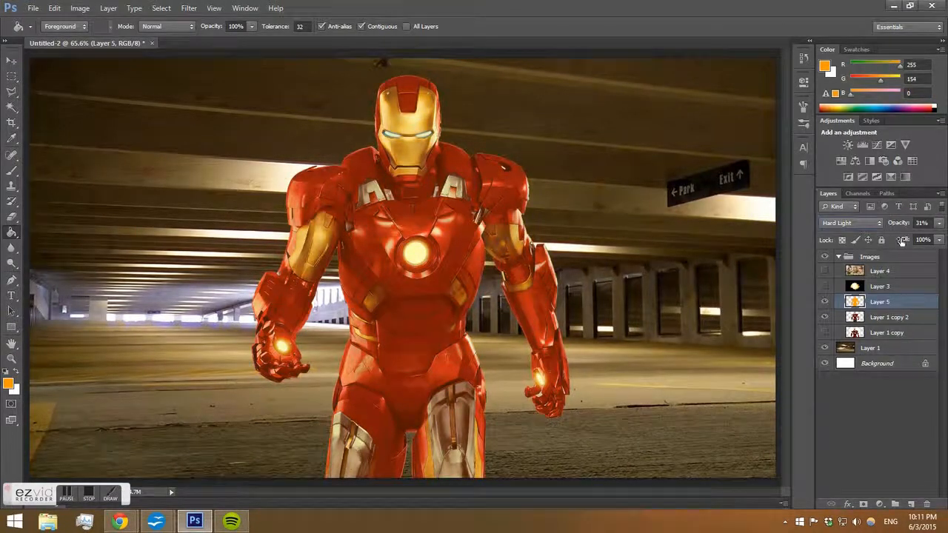
click(939, 223)
click(938, 239)
click(851, 223)
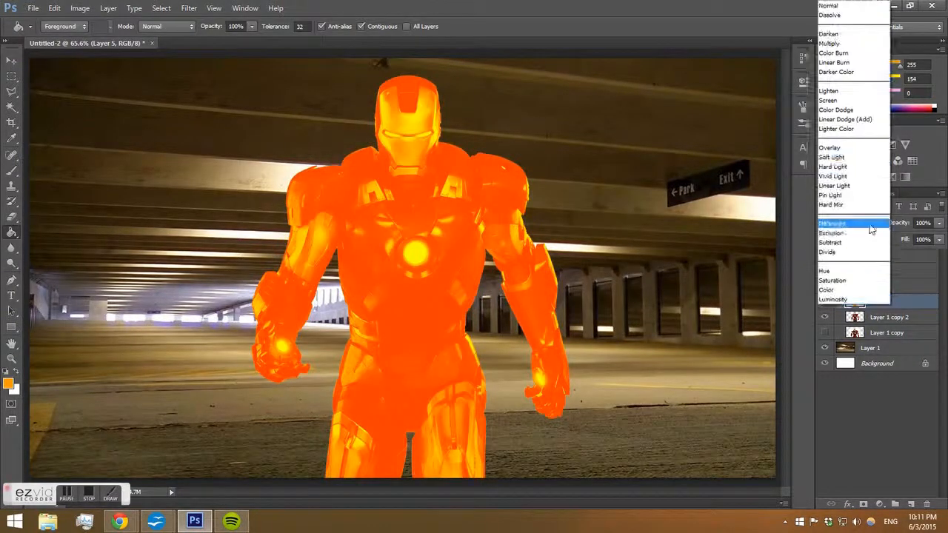
click(841, 161)
key(Down)
key(Down)
key(Down)
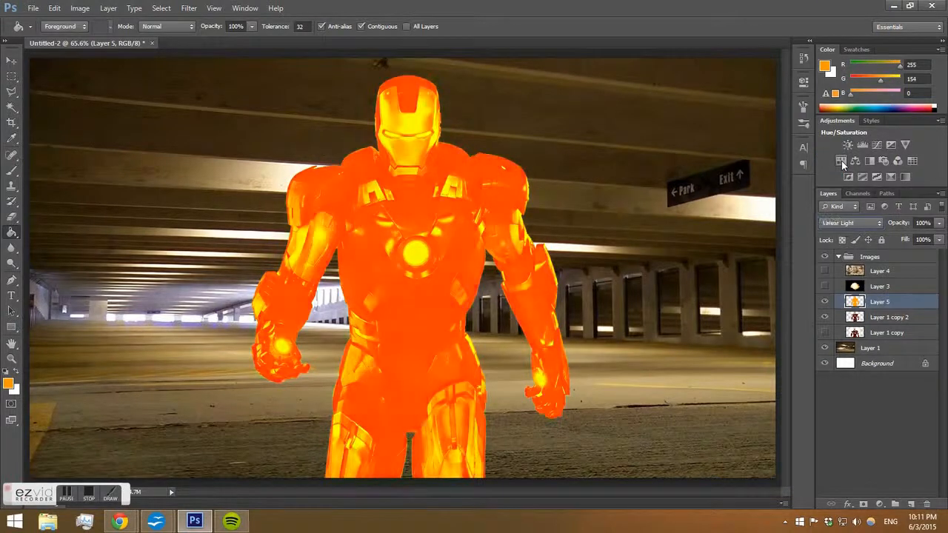
key(Down)
key(Down)
key(Down)
key(Down)
key(Down)
key(Down)
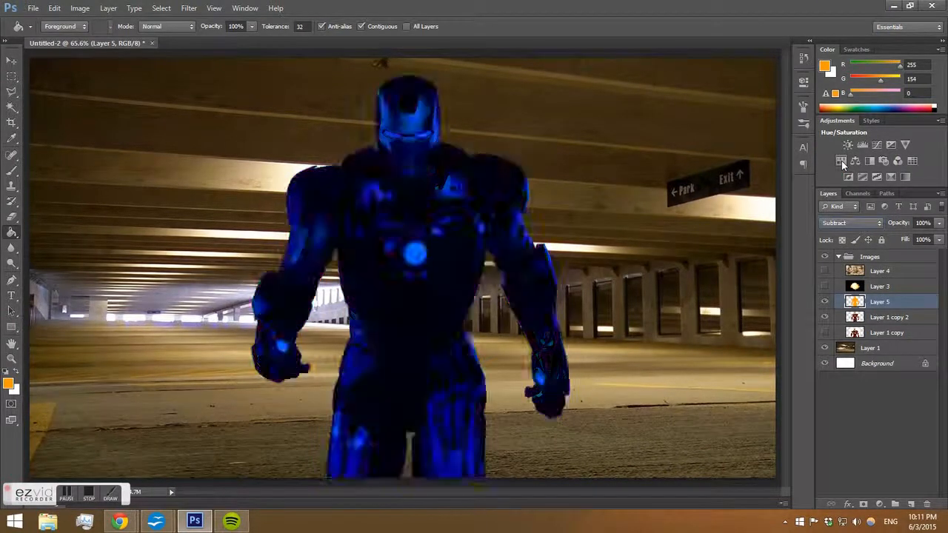
key(Down)
key(Down)
key(Down)
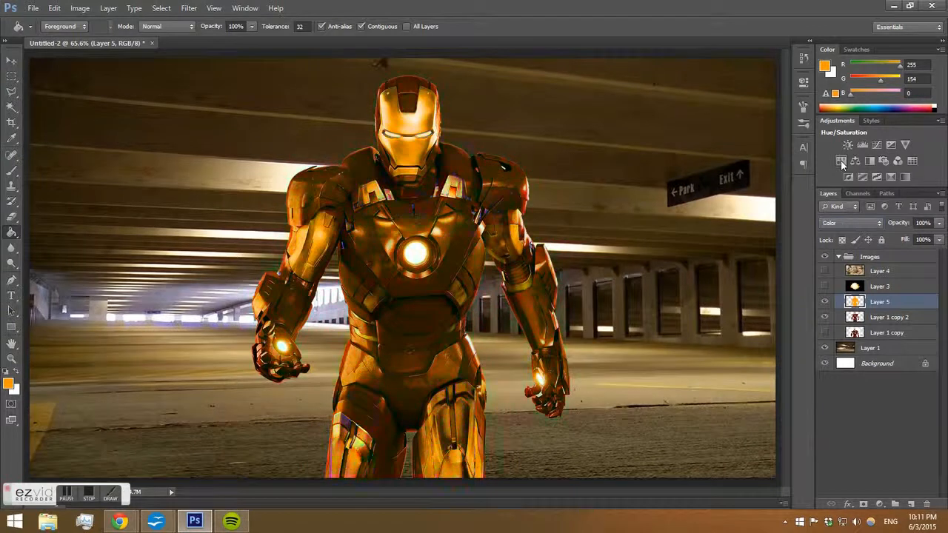
key(Up)
key(Up)
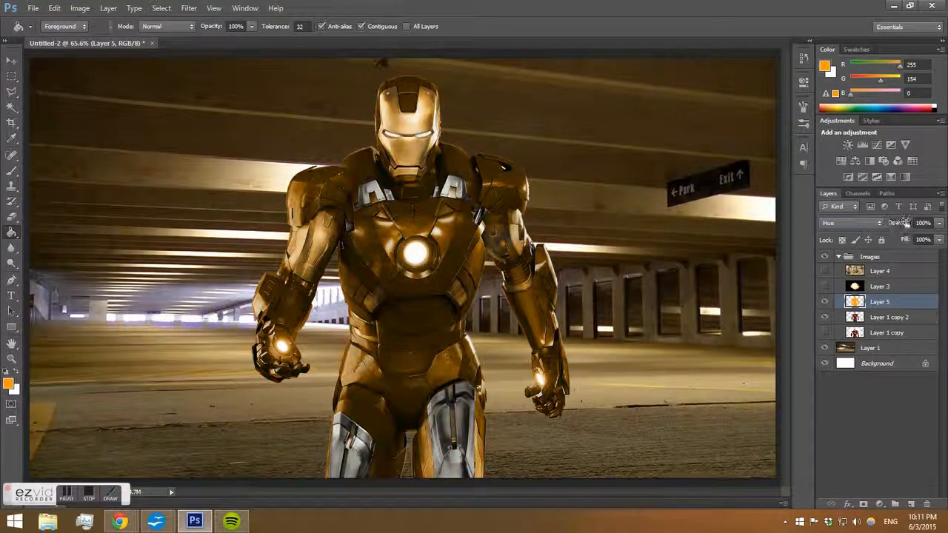
click(938, 223)
mouse_move(935, 241)
mouse_down()
mouse_move(916, 239)
mouse_move(944, 243)
mouse_up()
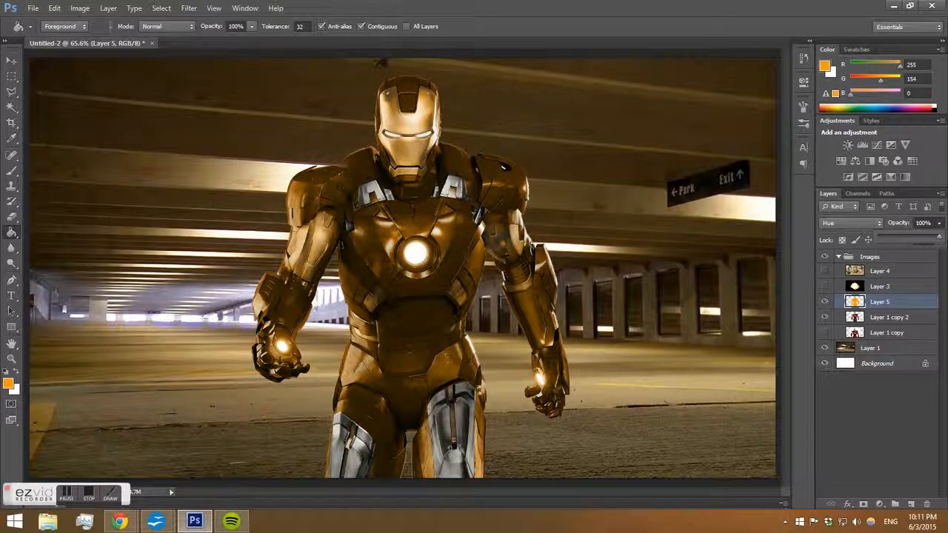
drag(882, 239, 889, 240)
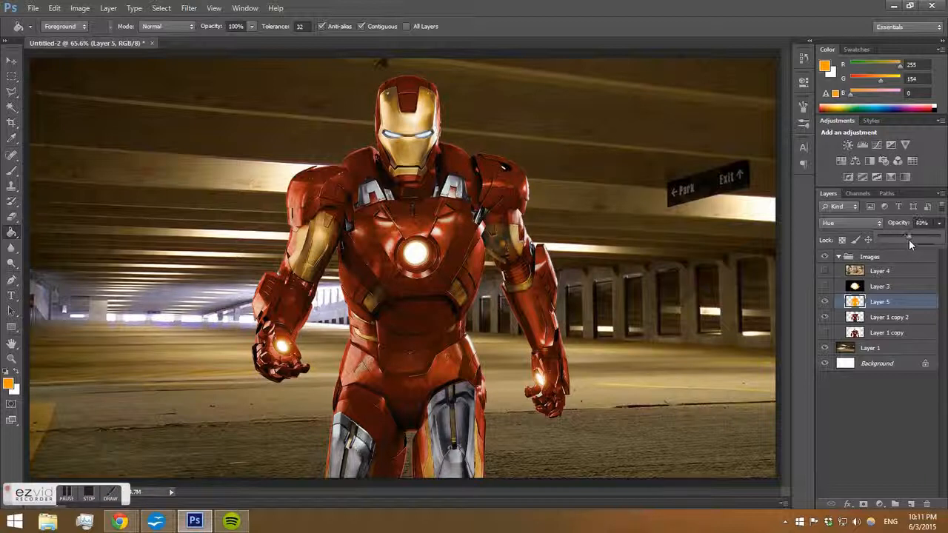
drag(914, 238, 909, 239)
Apply Curves to the Layer 1 copy 2 figure layer, lifting the shadow point to input 19, output 25.
click(867, 317)
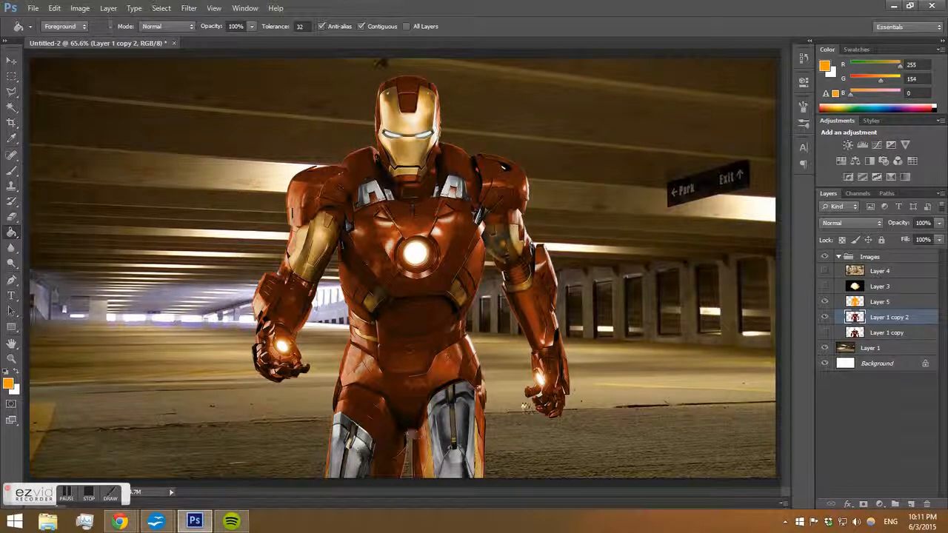
key(ctrl+m)
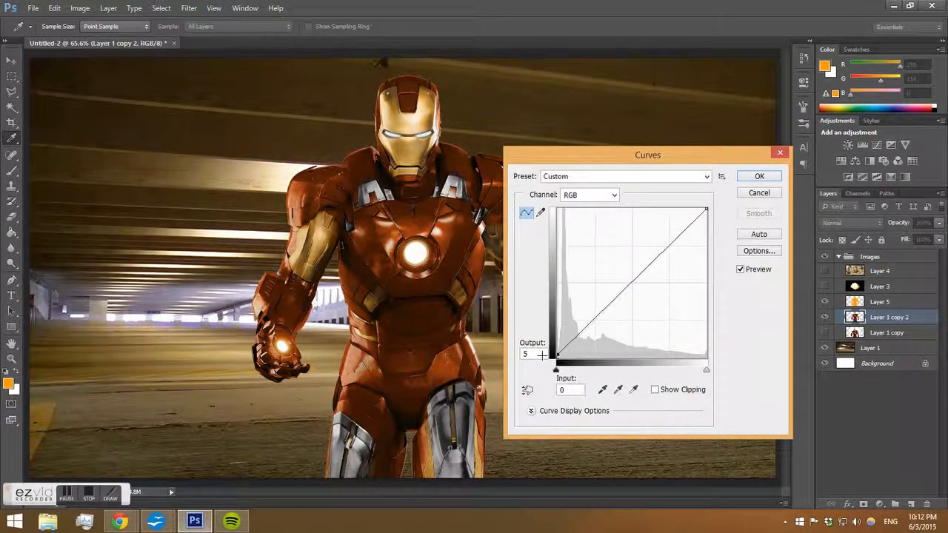
drag(542, 356, 542, 355)
drag(542, 353, 565, 343)
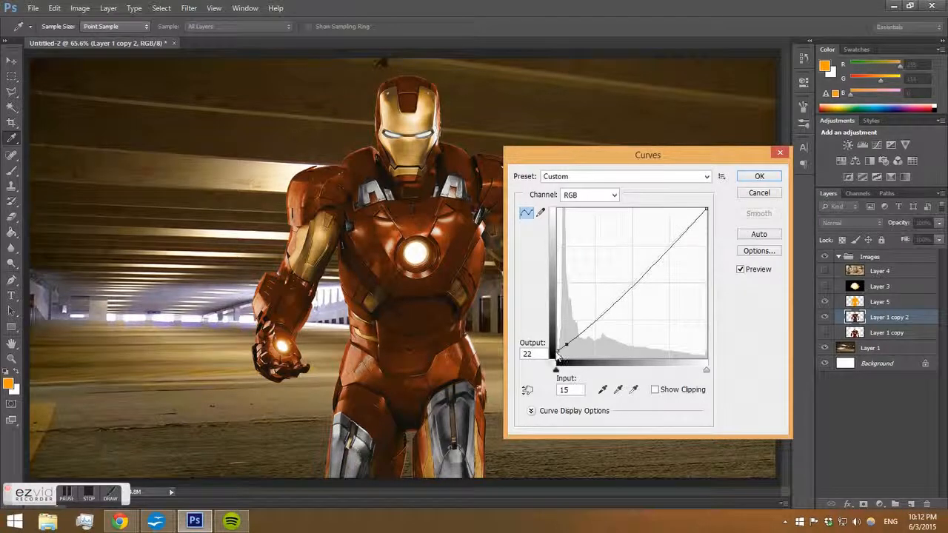
drag(564, 345, 566, 341)
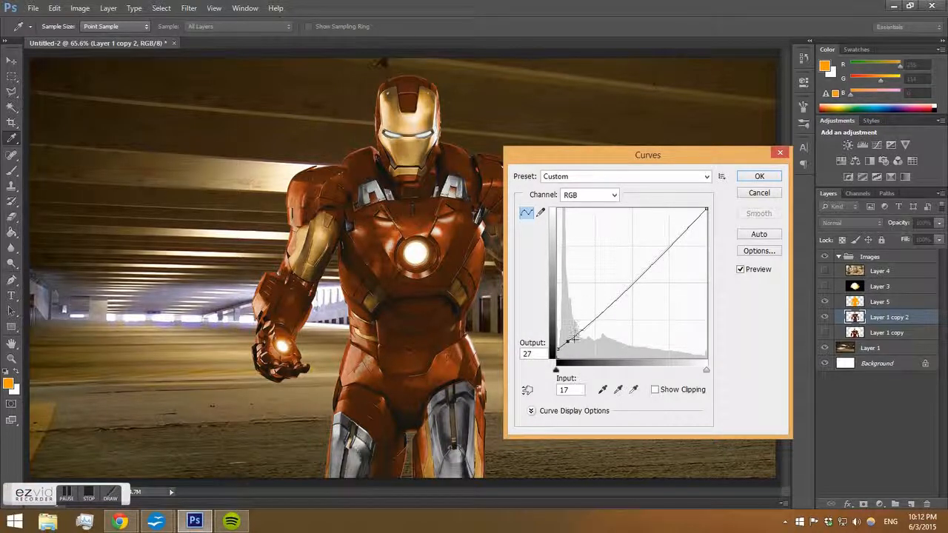
drag(556, 356, 570, 344)
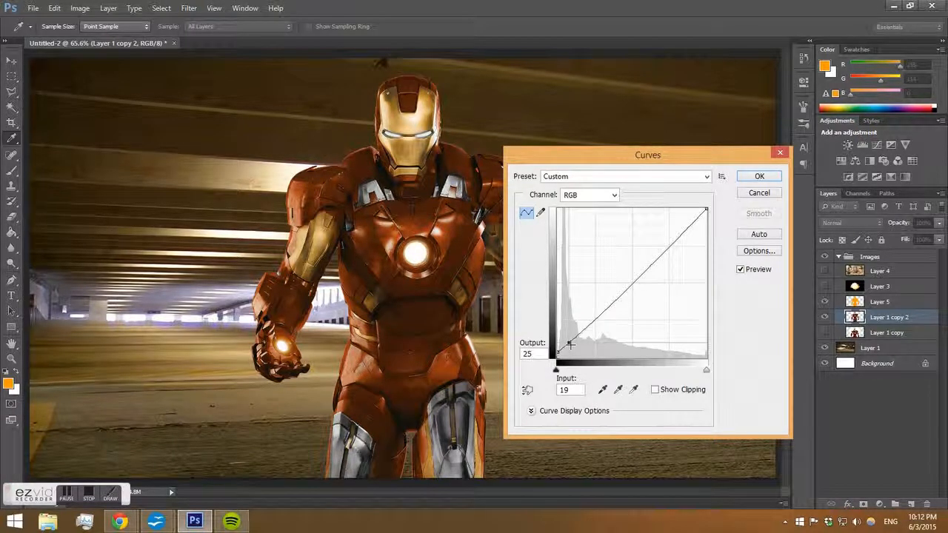
click(760, 178)
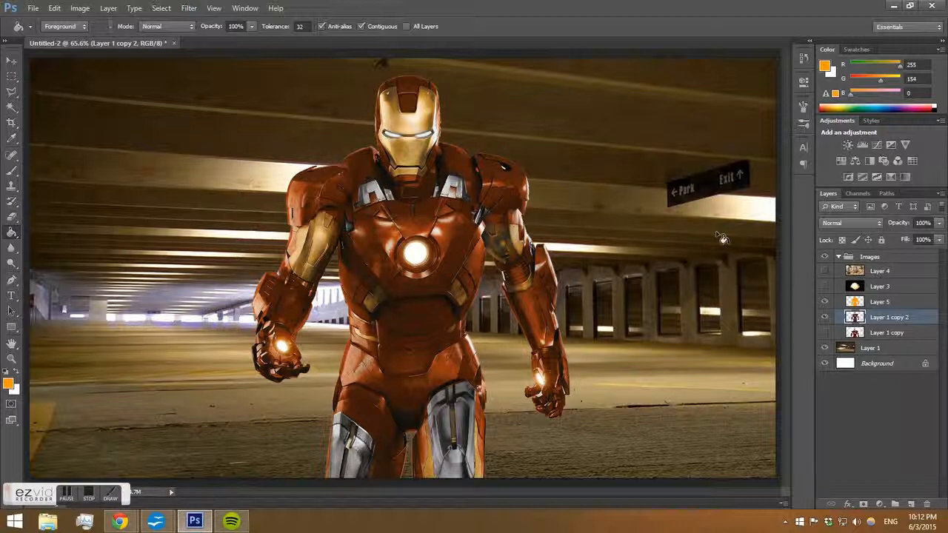
Select a band of the garage background with the Polygonal Lasso and copy it to a new layer.
click(878, 347)
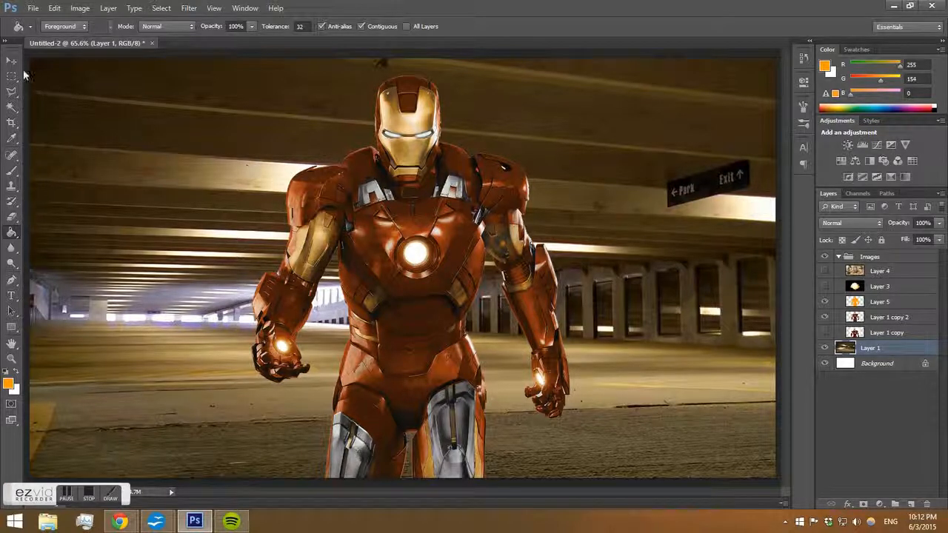
click(11, 90)
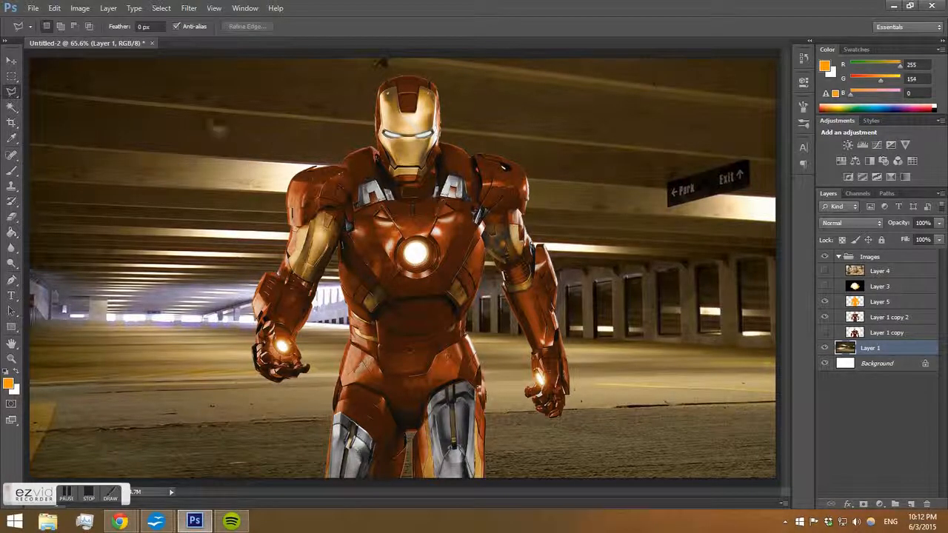
click(770, 194)
click(28, 136)
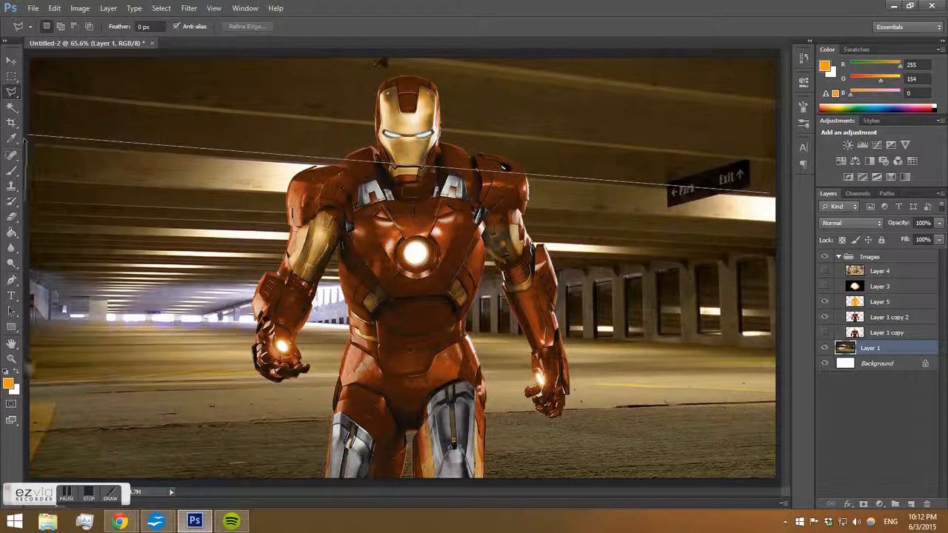
click(27, 404)
click(778, 397)
click(777, 195)
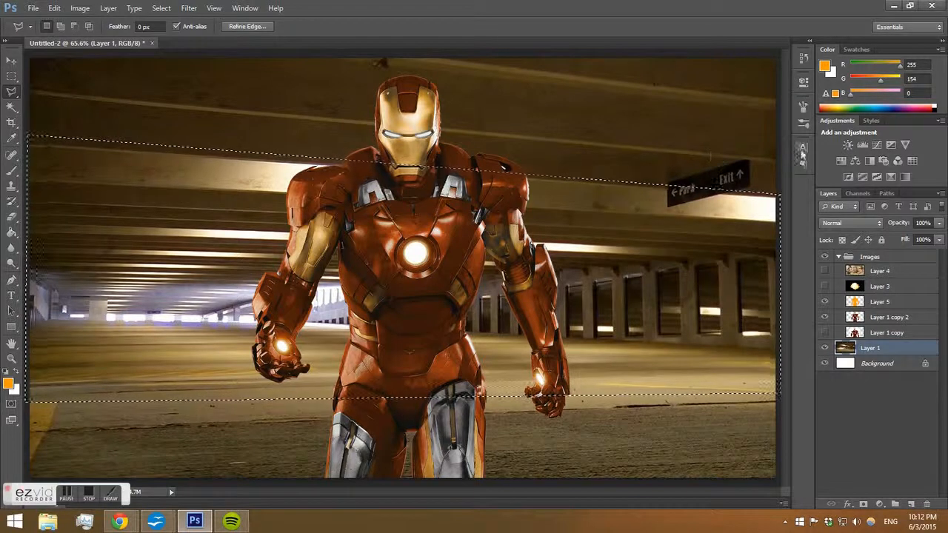
key(ctrl+j)
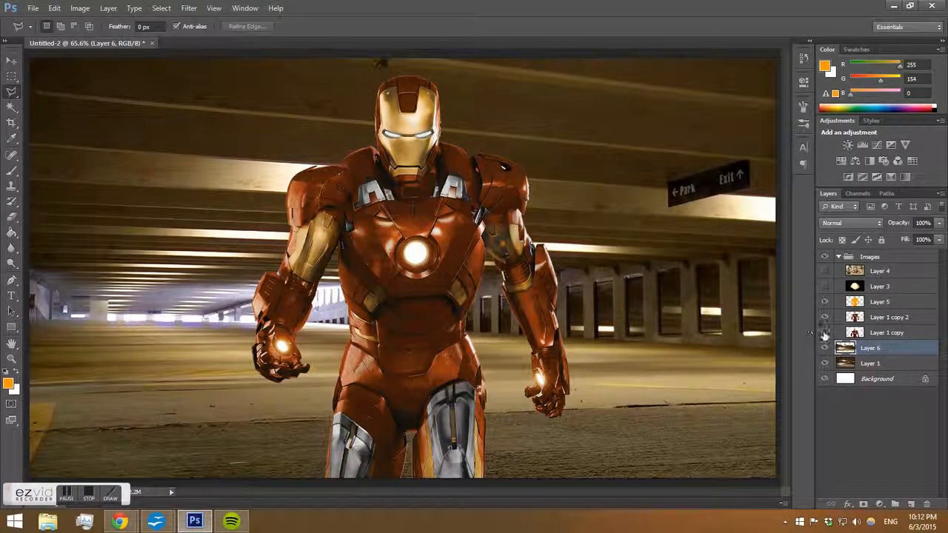
Apply a Gaussian Blur with a 2.4 pixel radius to the copied background layer.
click(824, 348)
click(824, 348)
click(12, 60)
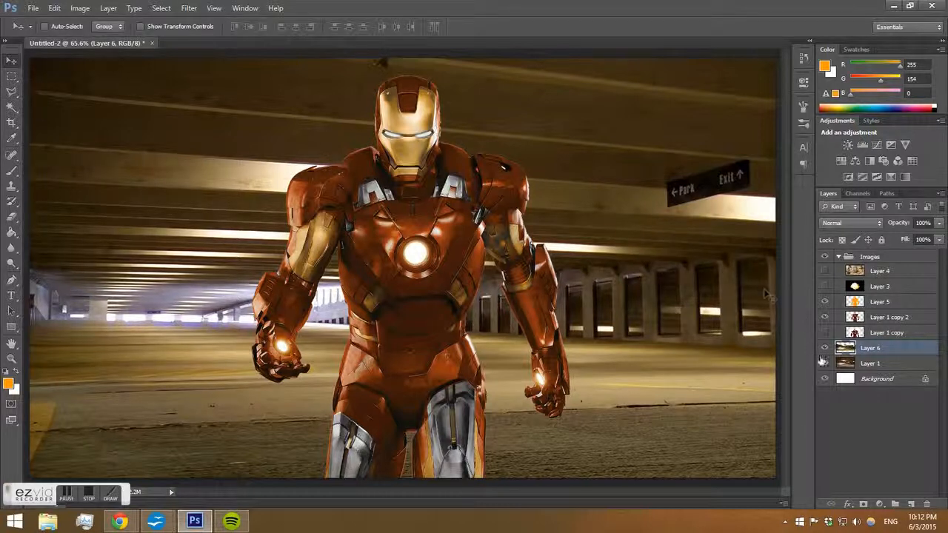
click(160, 7)
click(160, 7)
click(189, 8)
mouse_move(222, 127)
click(362, 211)
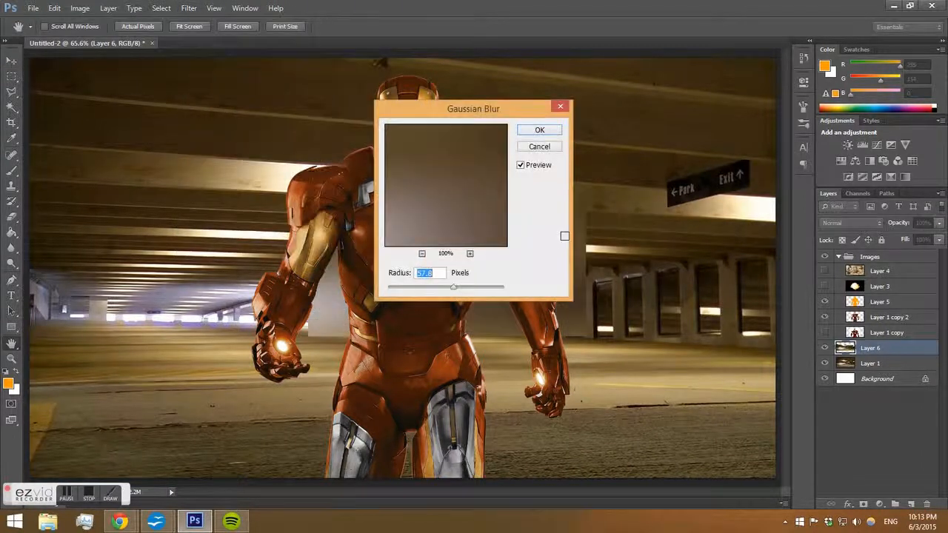
drag(453, 287, 403, 290)
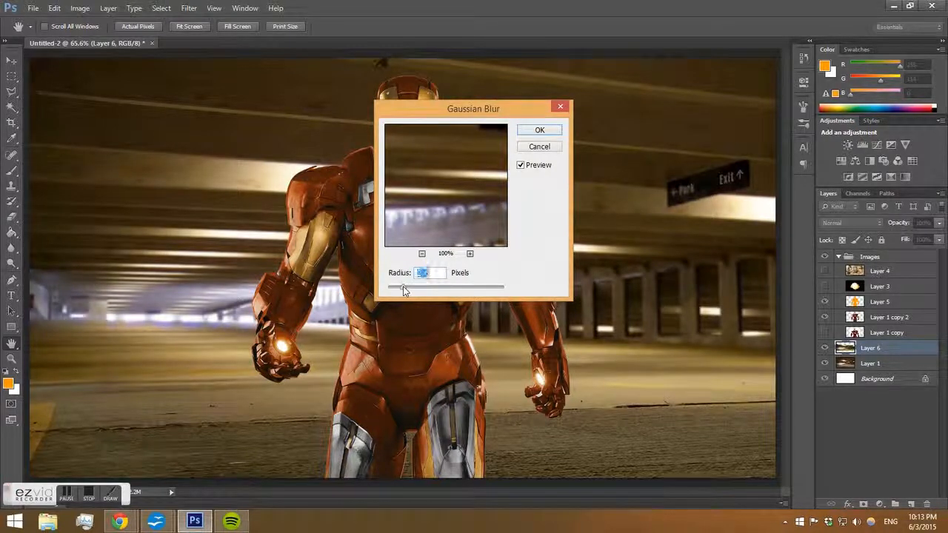
click(526, 133)
Erase part of the blurred background copy near the Exit sign with a soft 422 px eraser at 26% opacity.
key(e)
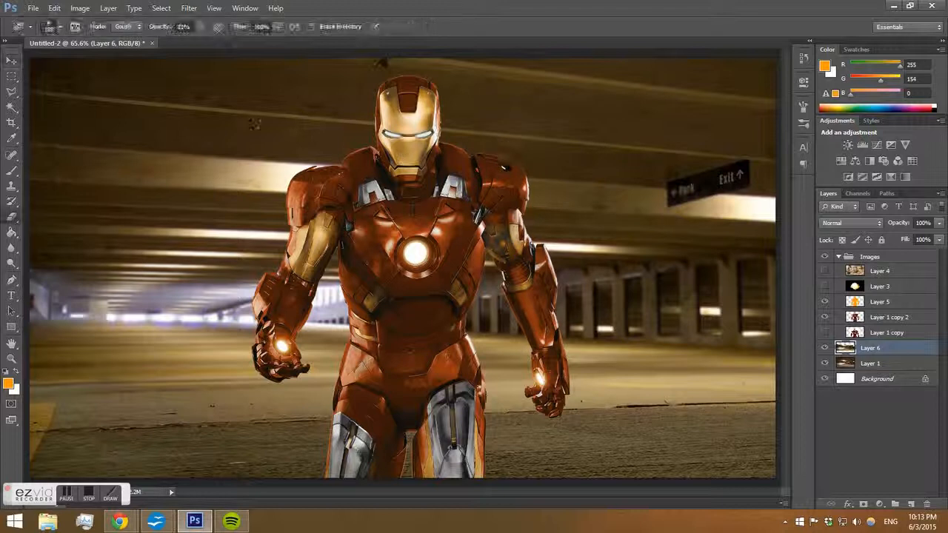
right_click(397, 150)
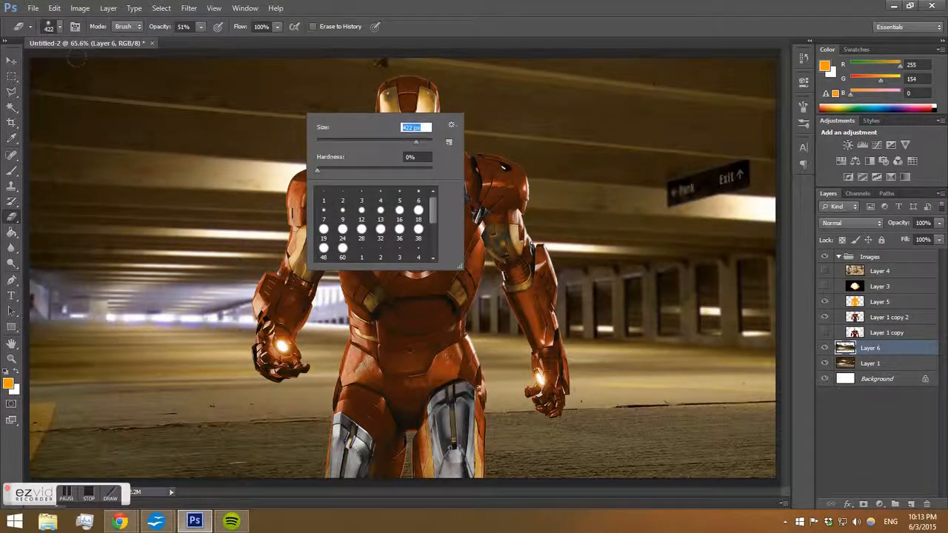
click(200, 30)
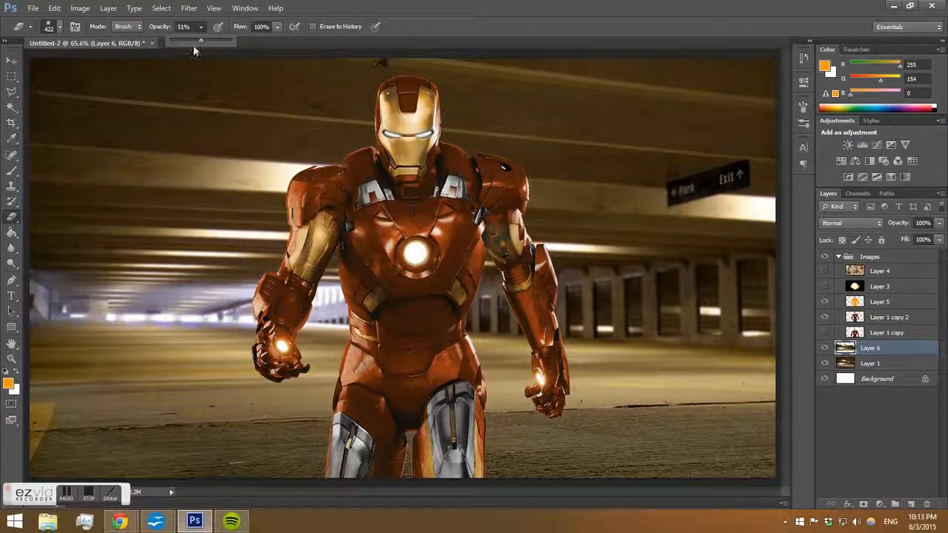
click(183, 72)
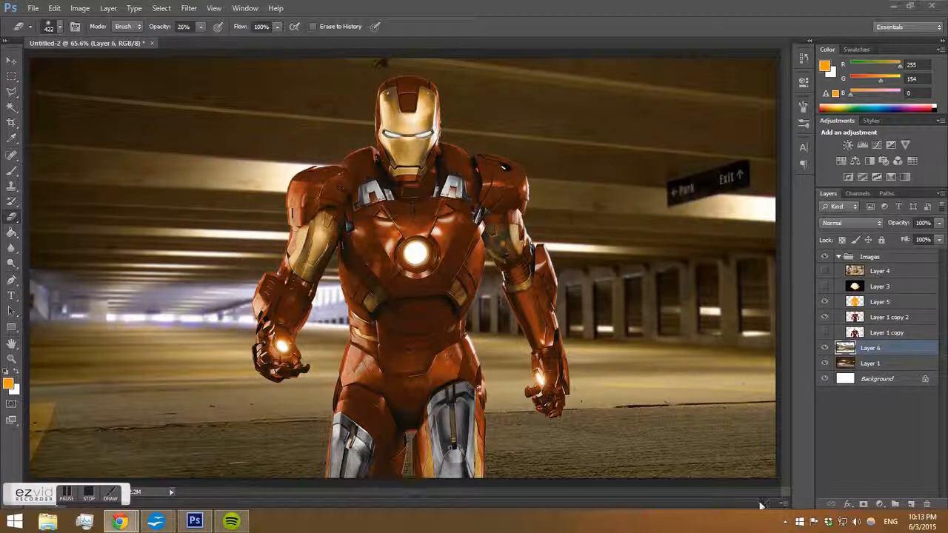
click(689, 182)
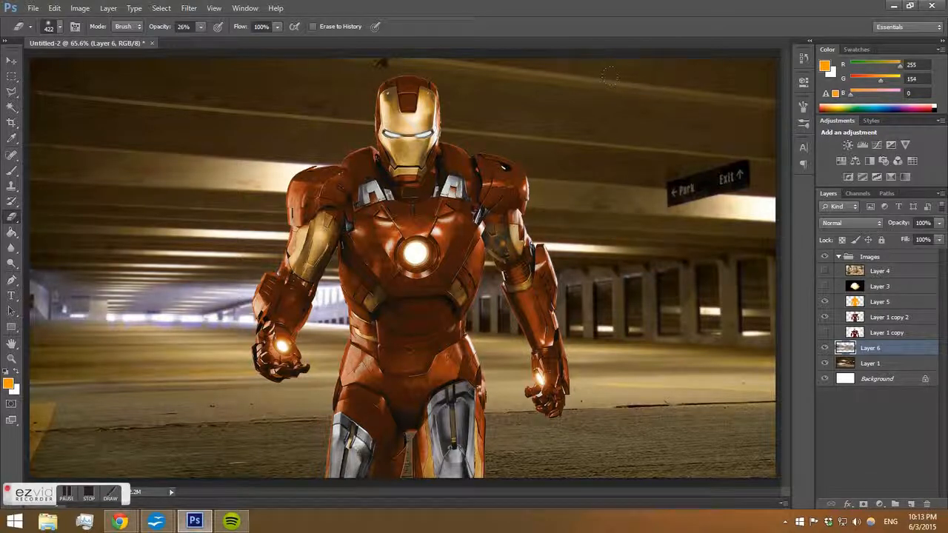
Apply a Gaussian Blur with a 1.3 pixel radius to the garage photo on Layer 1.
click(877, 365)
click(188, 7)
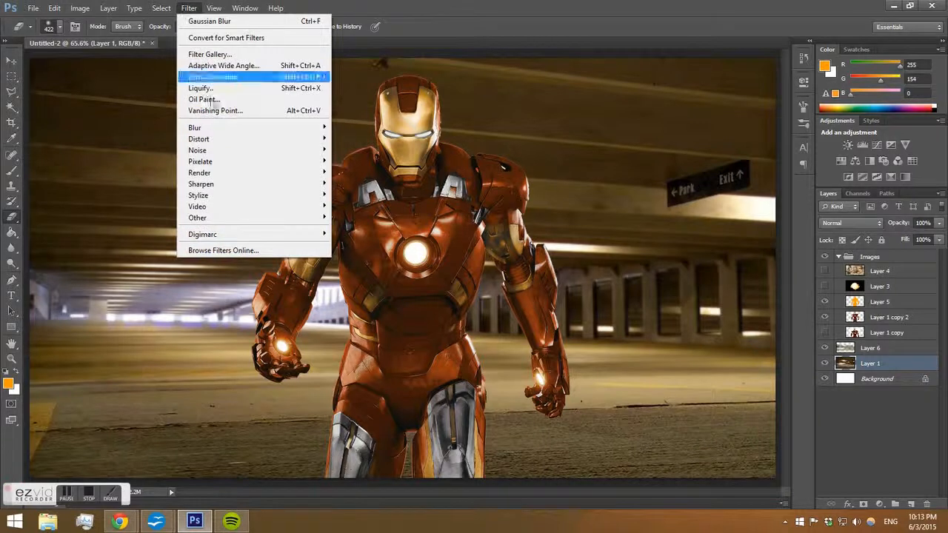
mouse_move(215, 129)
click(354, 211)
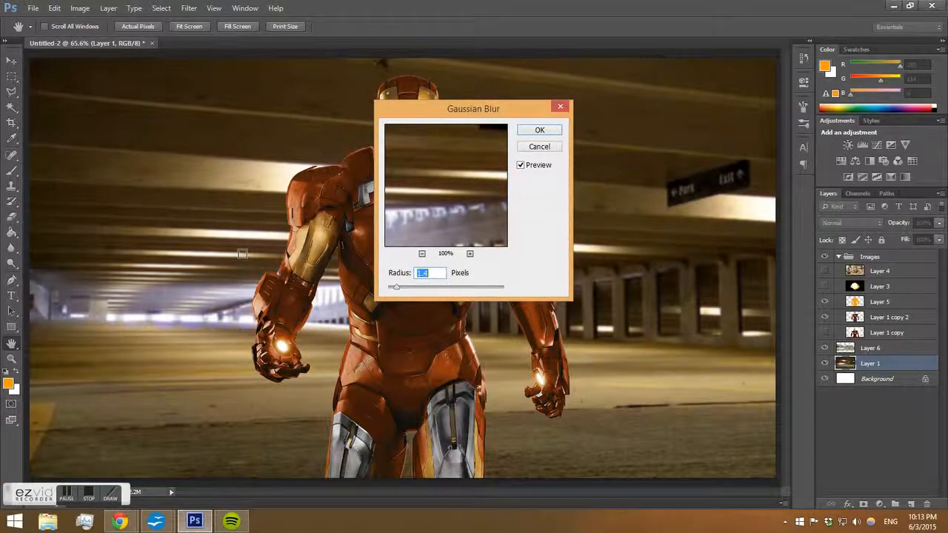
key(Down)
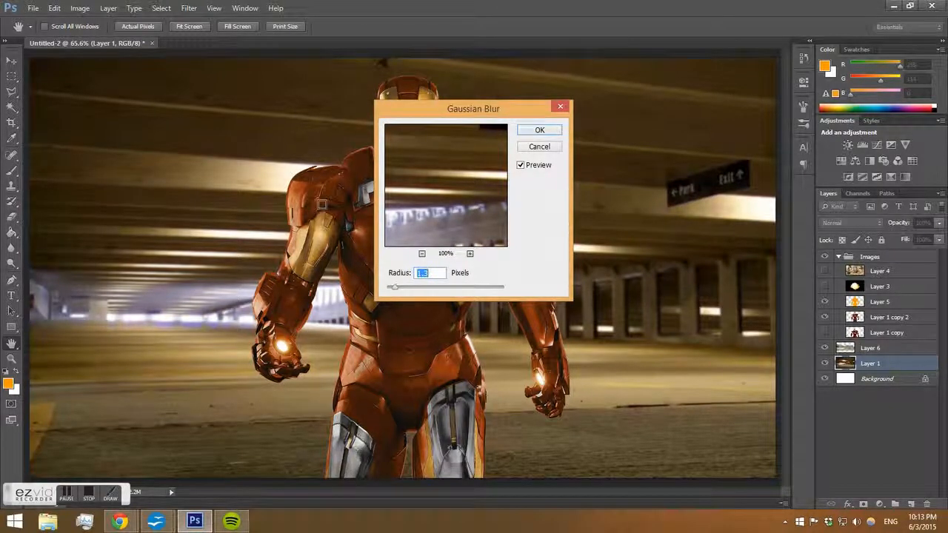
click(539, 131)
Merge the blurred background copy Layer 6 down into Layer 1.
key(e)
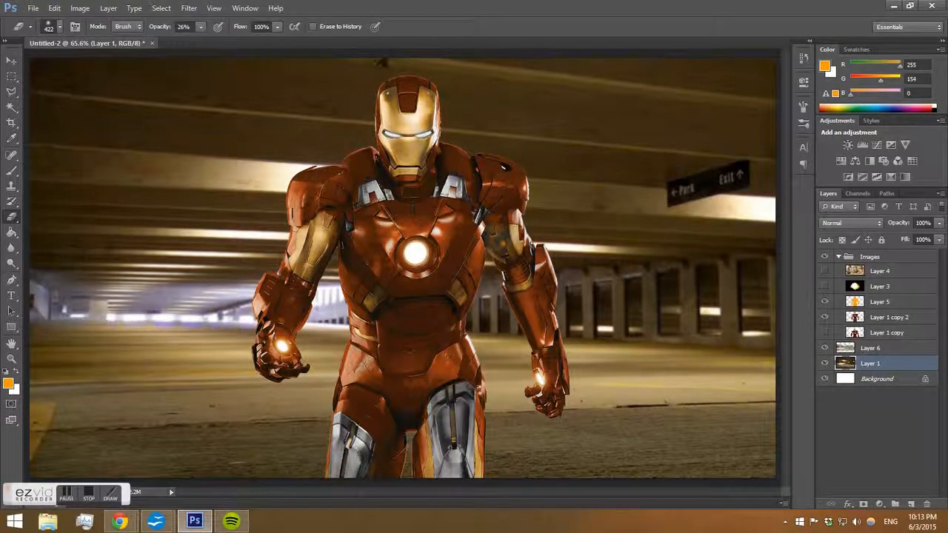
click(885, 350)
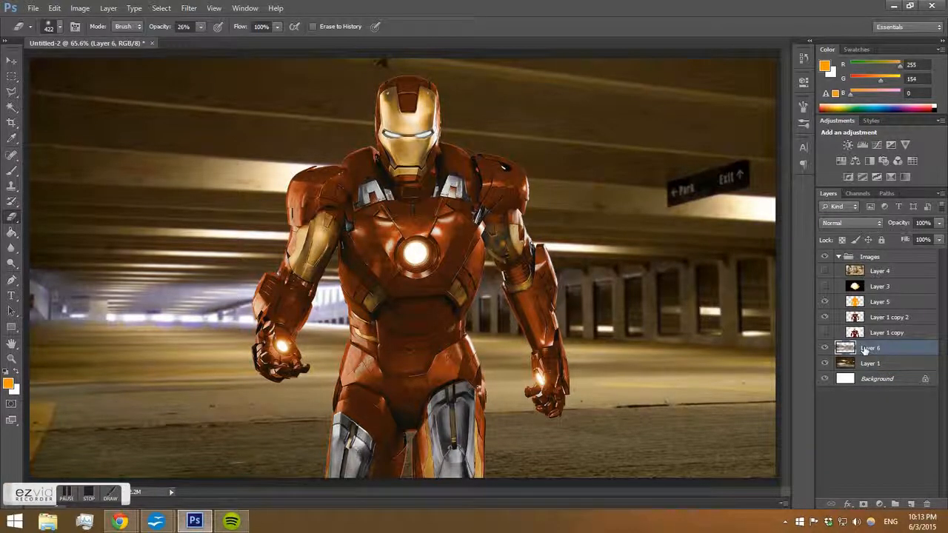
key(ctrl+e)
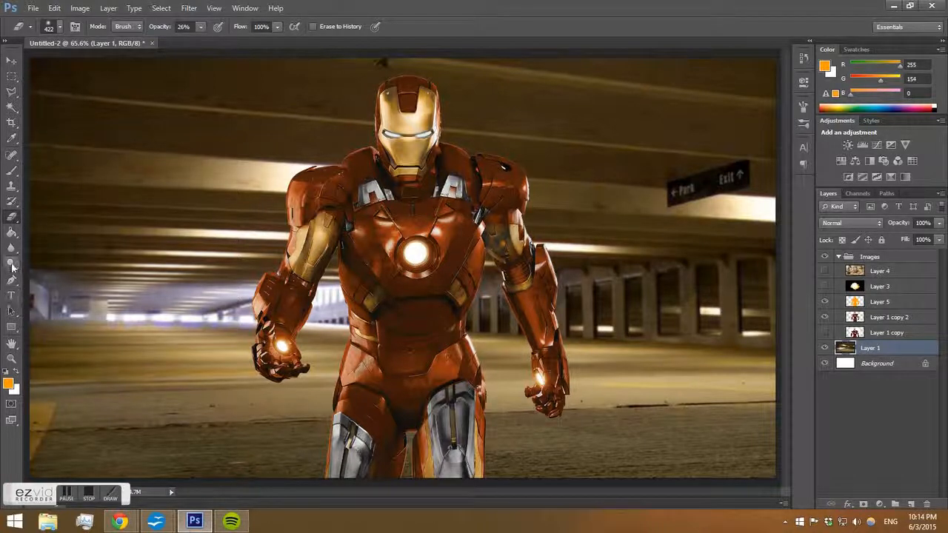
drag(11, 263, 30, 271)
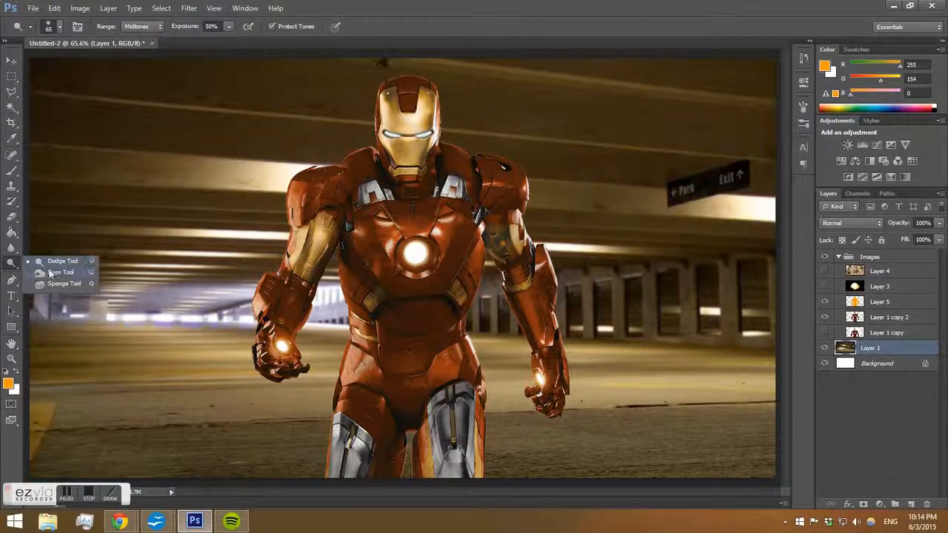
right_click(172, 284)
drag(230, 309, 291, 313)
key(Return)
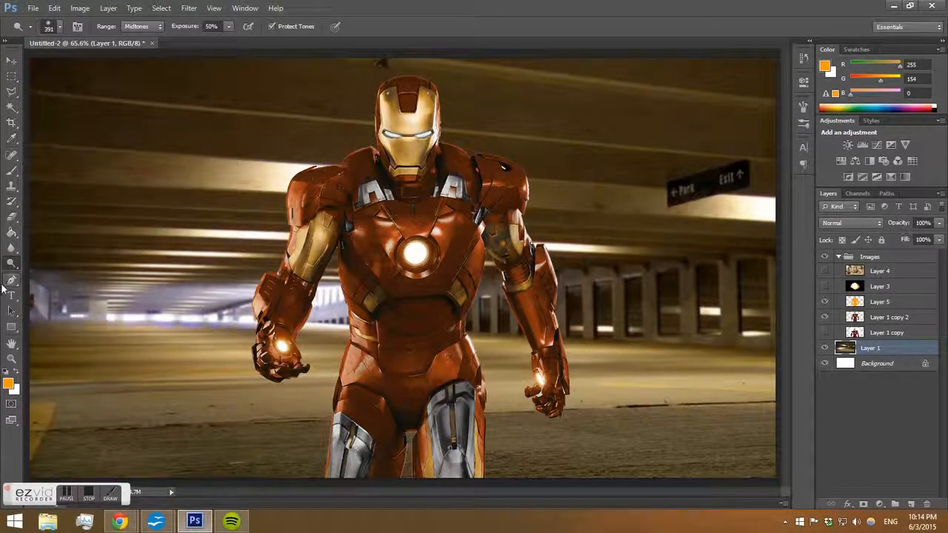
Switch to the Sponge tool in Desaturate mode with a 484 px brush.
right_click(11, 263)
click(51, 286)
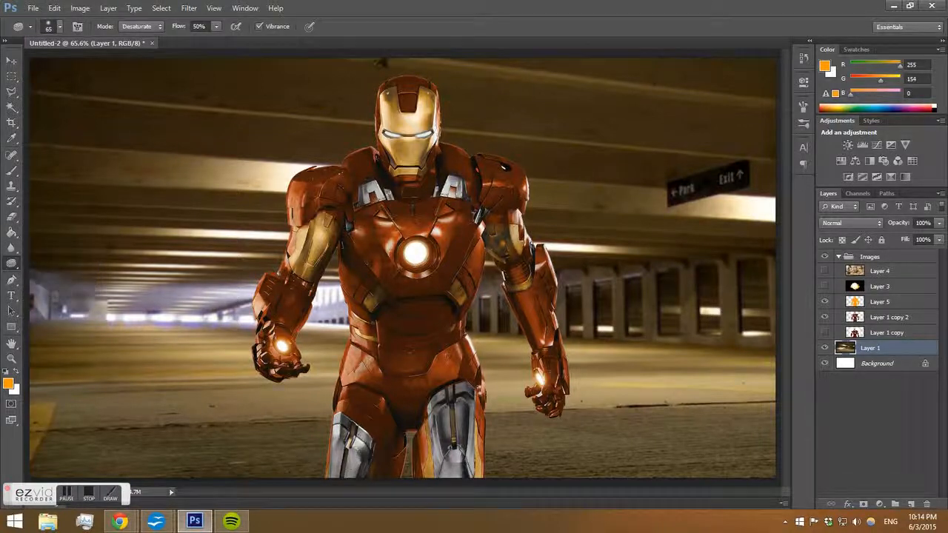
right_click(138, 271)
mouse_move(215, 299)
mouse_down()
mouse_move(239, 298)
mouse_move(168, 300)
mouse_up()
key(Return)
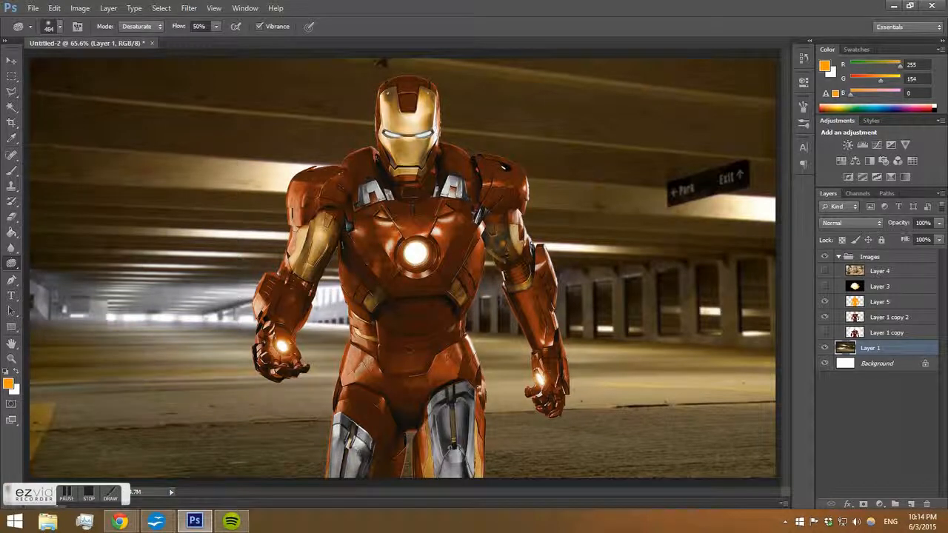
click(140, 26)
click(137, 37)
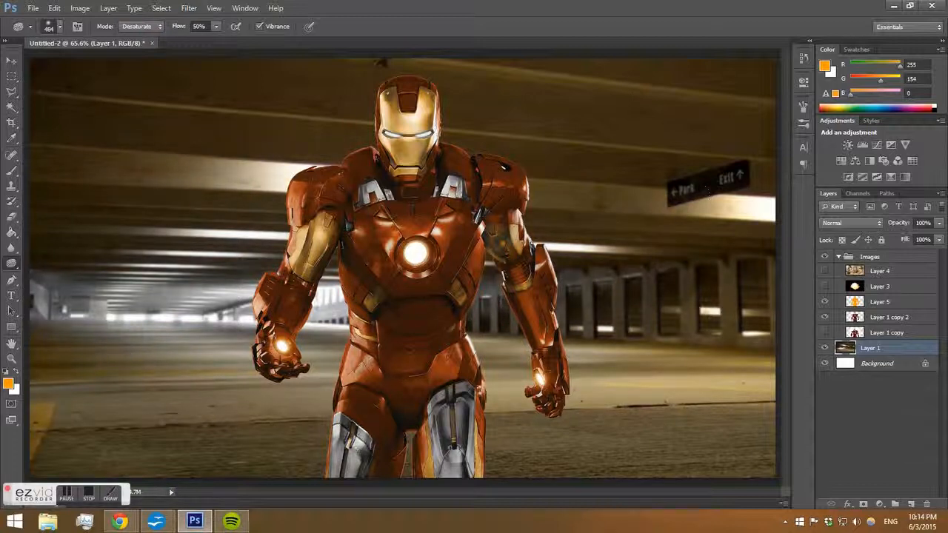
Apply an S-shaped Curves adjustment to Layer 1 copy 2, with points near input 48/output 47 and input 168/output 179.
click(893, 316)
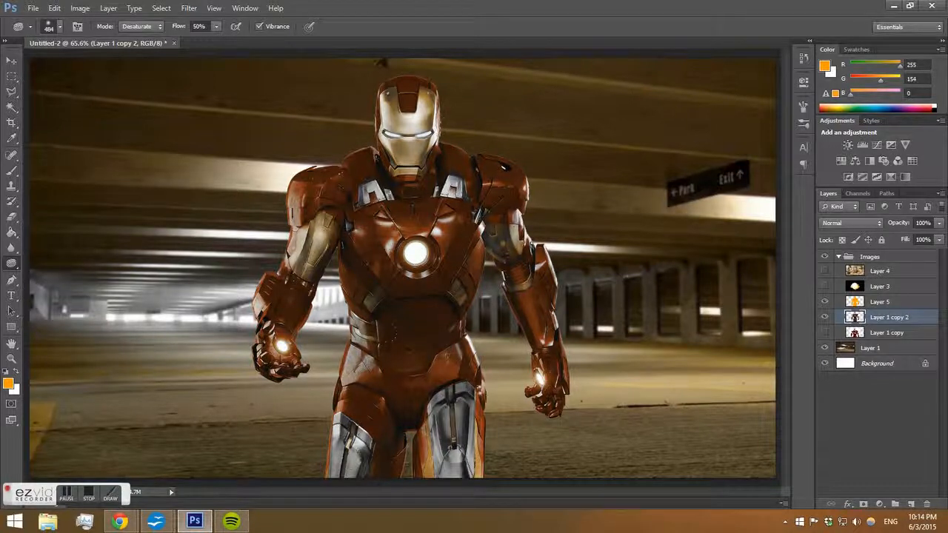
key(ctrl+m)
click(649, 269)
drag(649, 269, 646, 261)
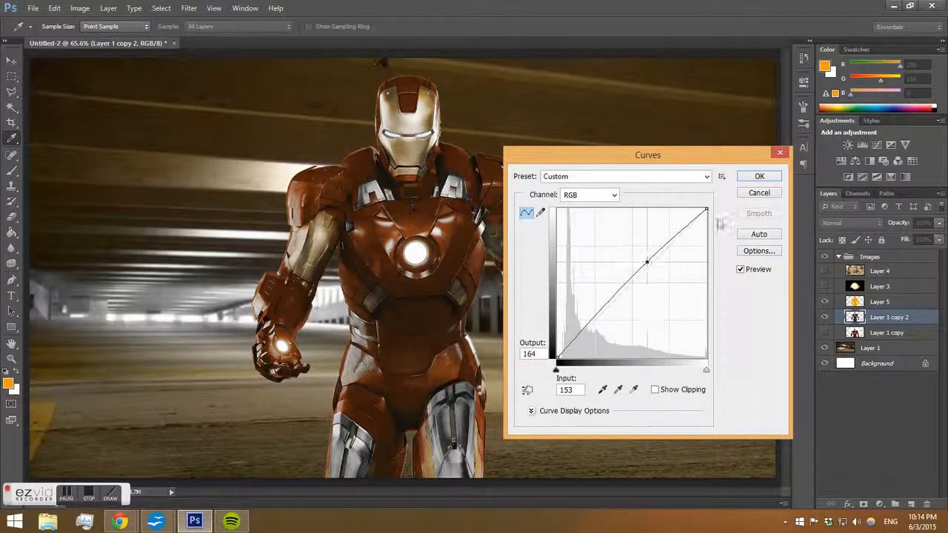
click(659, 261)
drag(647, 262, 586, 336)
drag(659, 265, 655, 253)
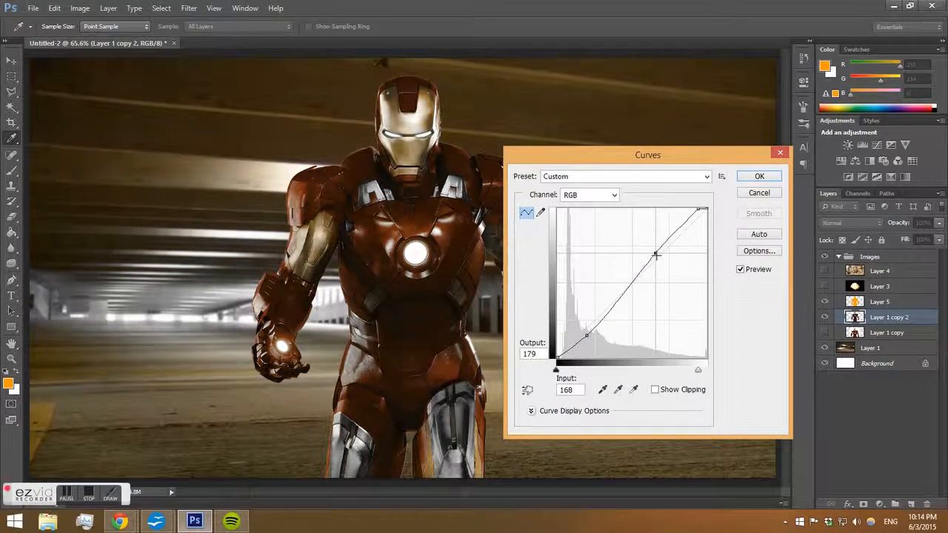
drag(586, 335, 585, 329)
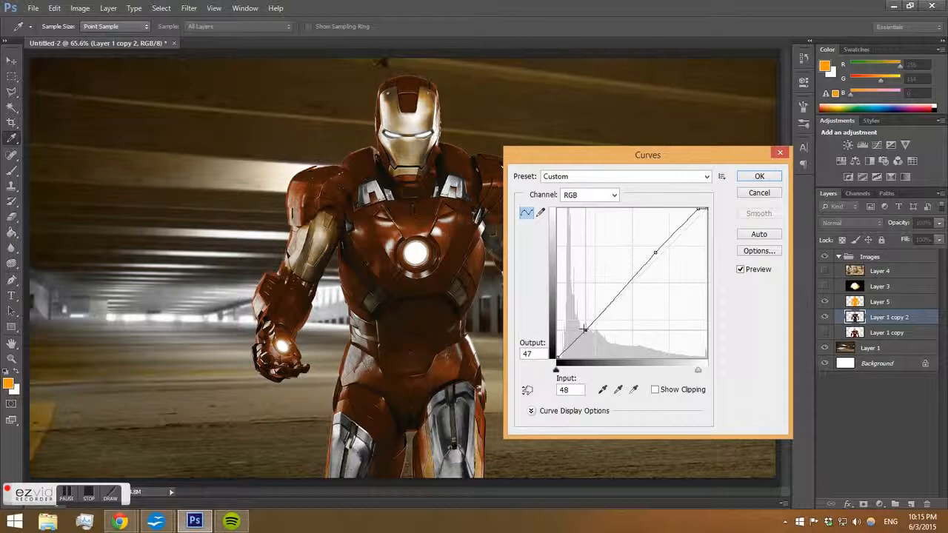
click(777, 175)
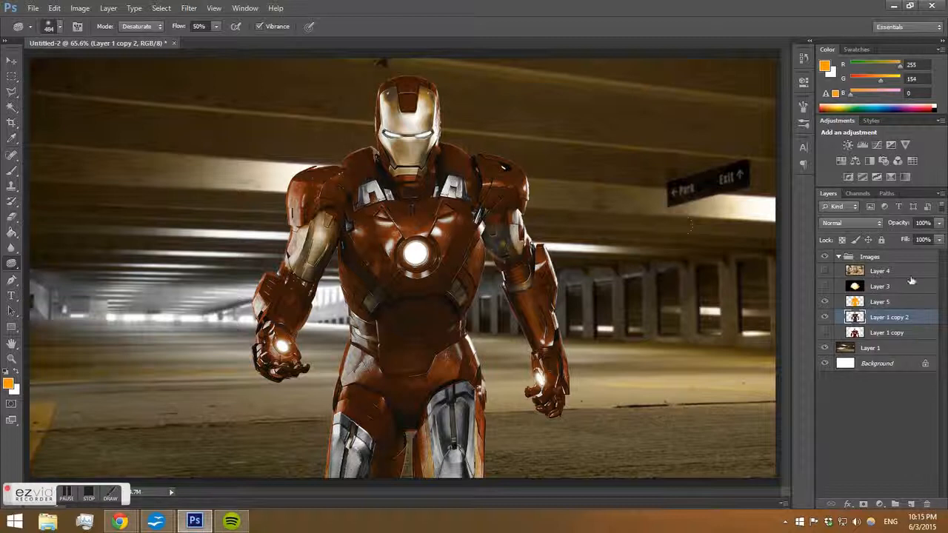
Make the explosion image on Layer 3 visible.
click(825, 288)
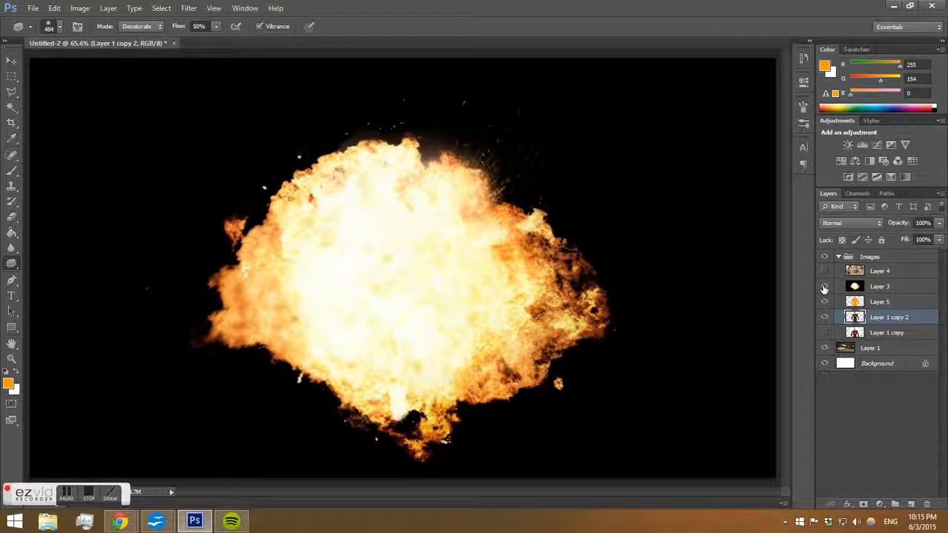
click(875, 222)
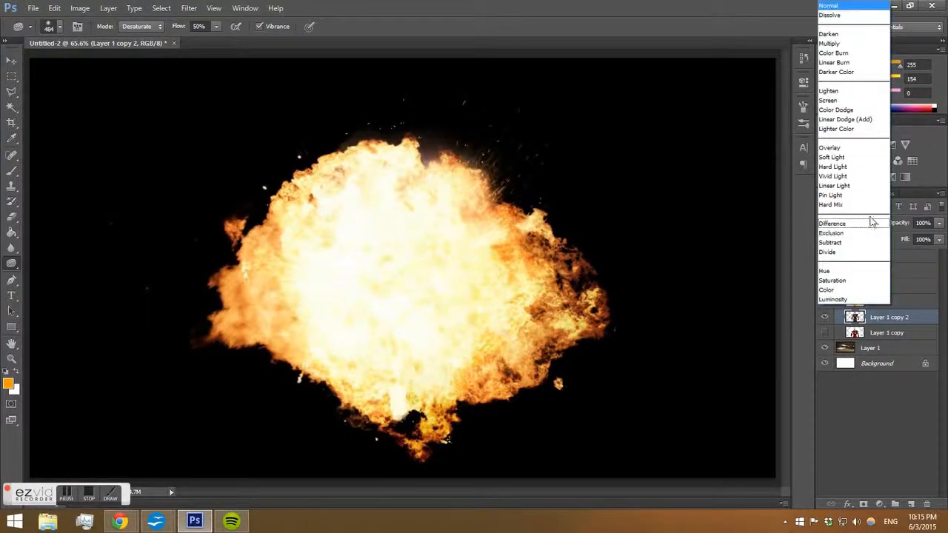
click(848, 100)
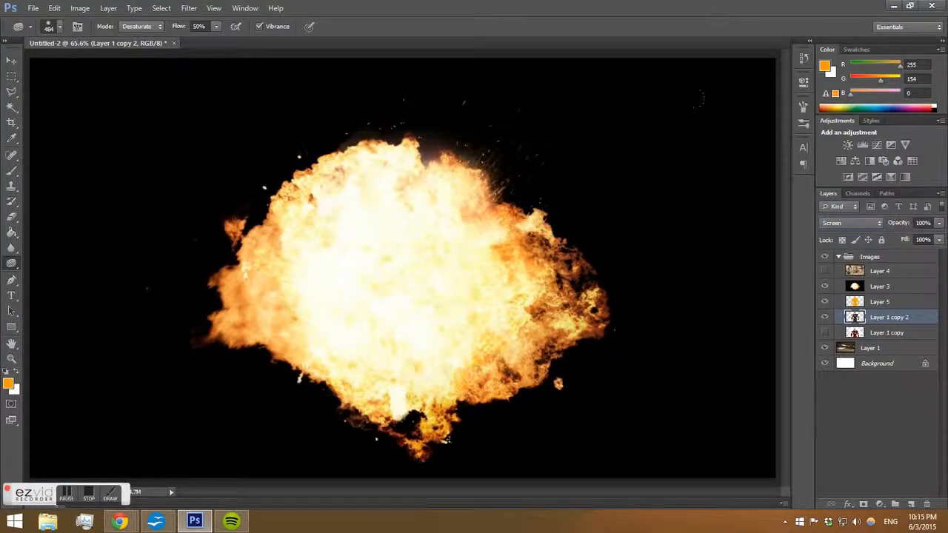
click(844, 223)
click(833, 7)
Set Layer 3's blend mode to Screen and move it below the figure layers, just above Layer 1.
click(859, 286)
click(832, 223)
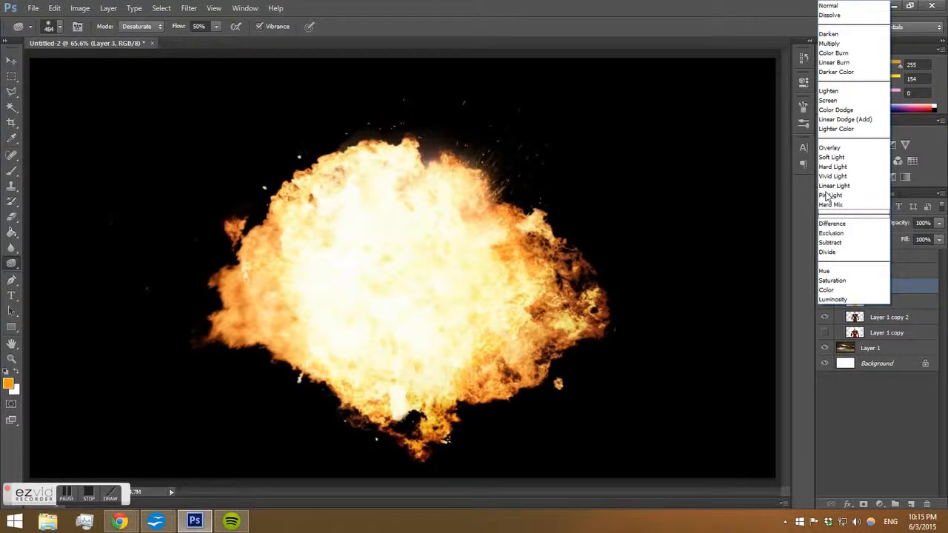
click(841, 100)
click(11, 59)
drag(885, 288, 878, 342)
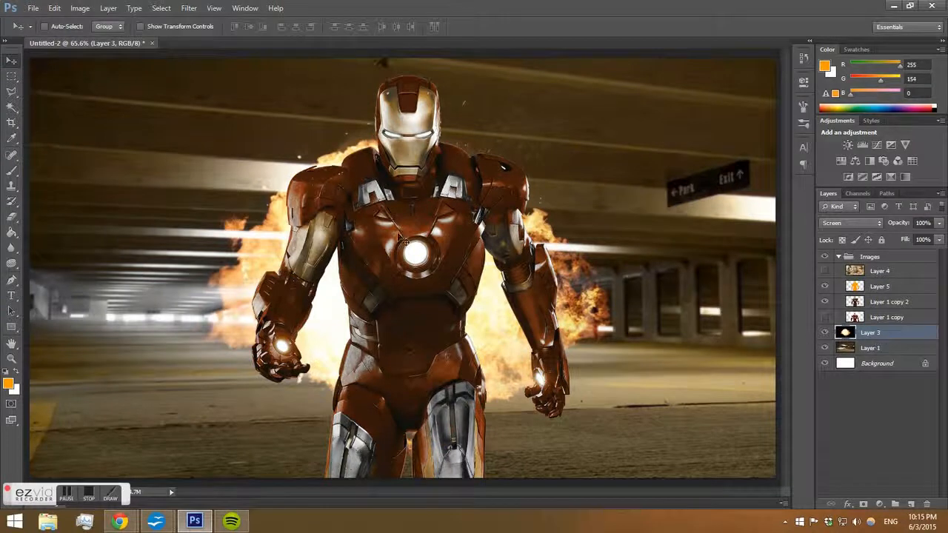
Move the explosion to the left behind the figure and scale it to about 78% with Free Transform.
drag(268, 313, 204, 324)
key(ctrl+t)
drag(608, 86, 537, 140)
drag(193, 324, 136, 318)
click(11, 62)
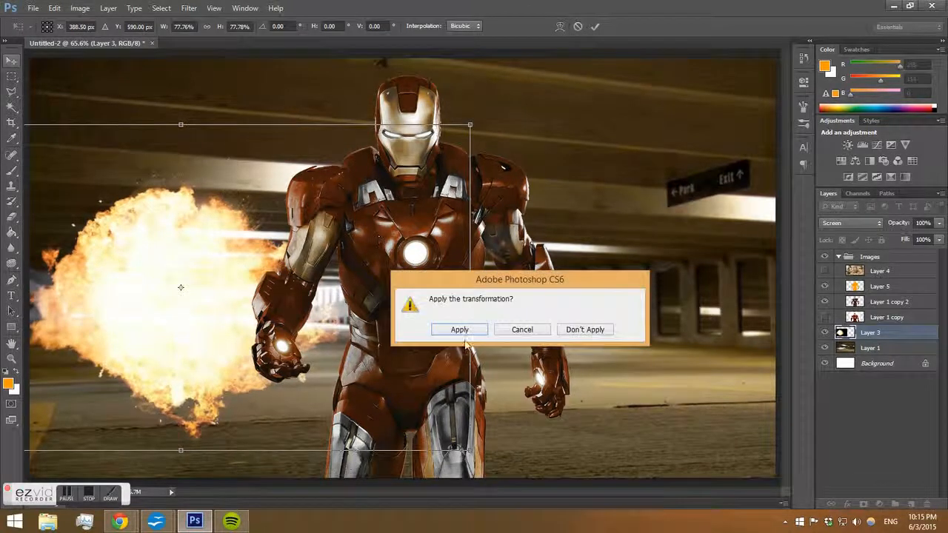
key(Return)
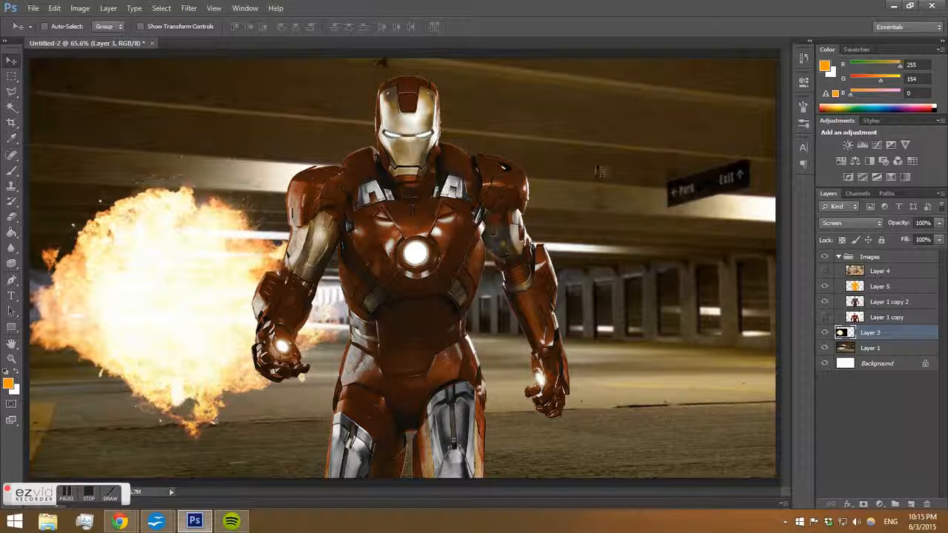
Create a new layer above the explosion and set up a white Brush at 463 px.
click(11, 170)
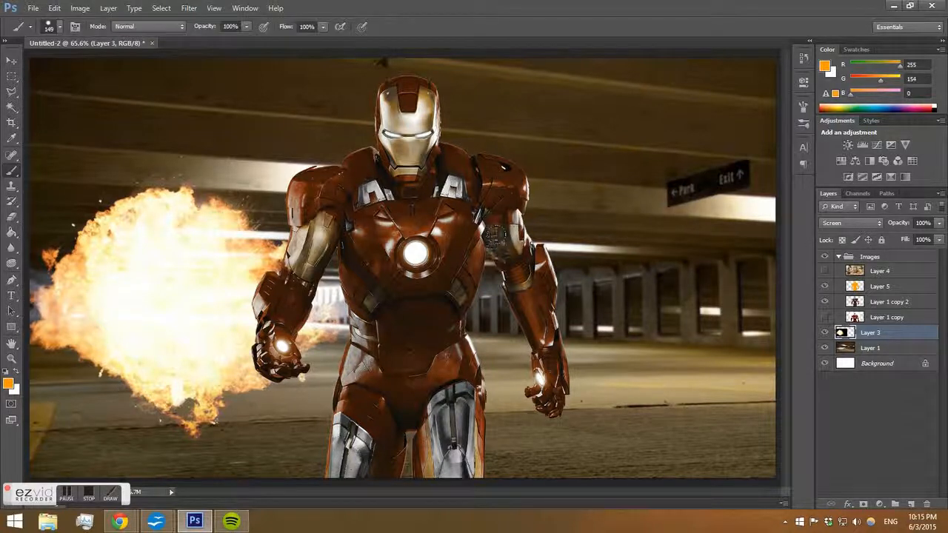
click(911, 503)
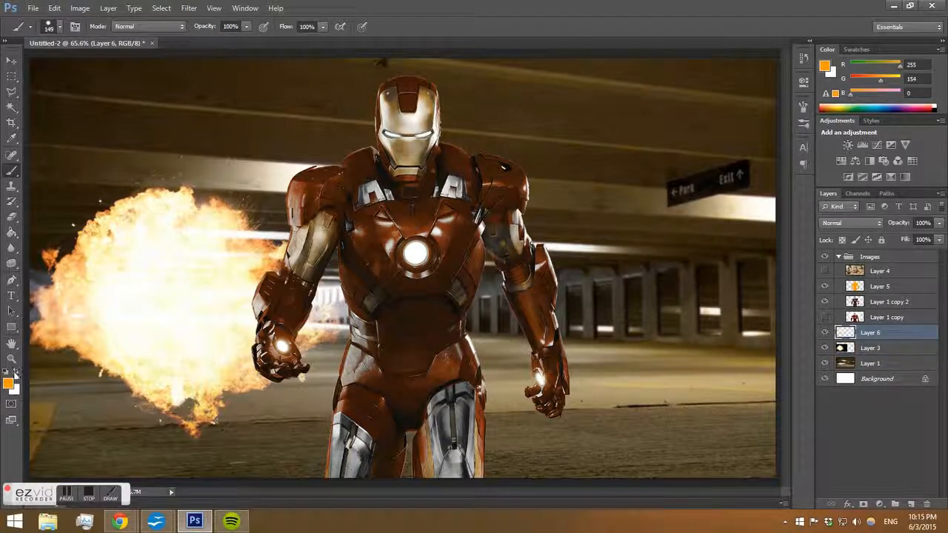
click(18, 375)
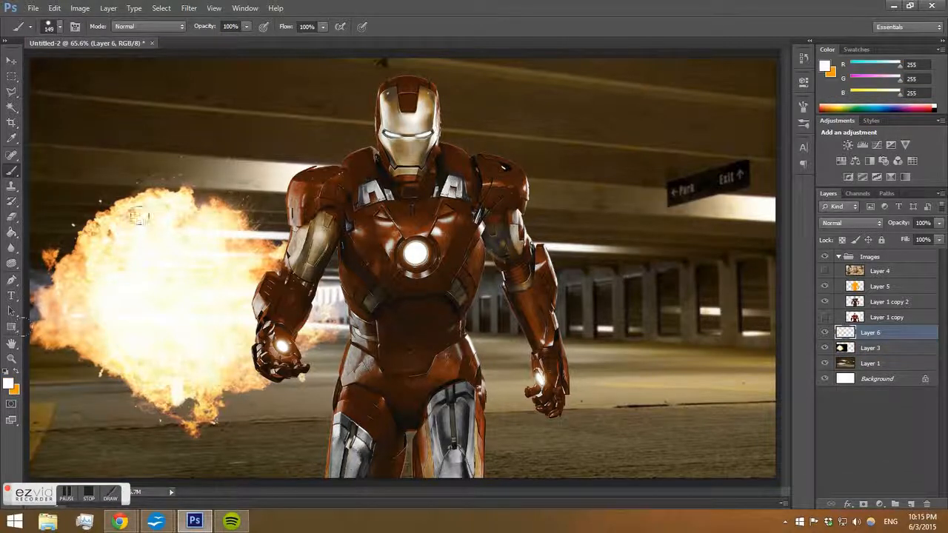
right_click(273, 200)
drag(362, 230, 386, 231)
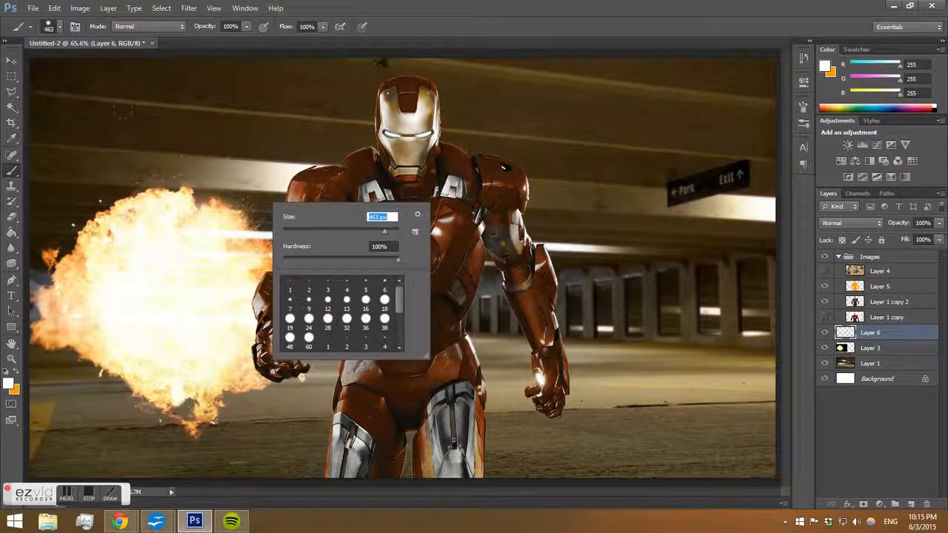
click(87, 233)
mouse_move(88, 233)
mouse_down()
mouse_move(169, 208)
mouse_move(257, 225)
mouse_up()
key(ctrl+z)
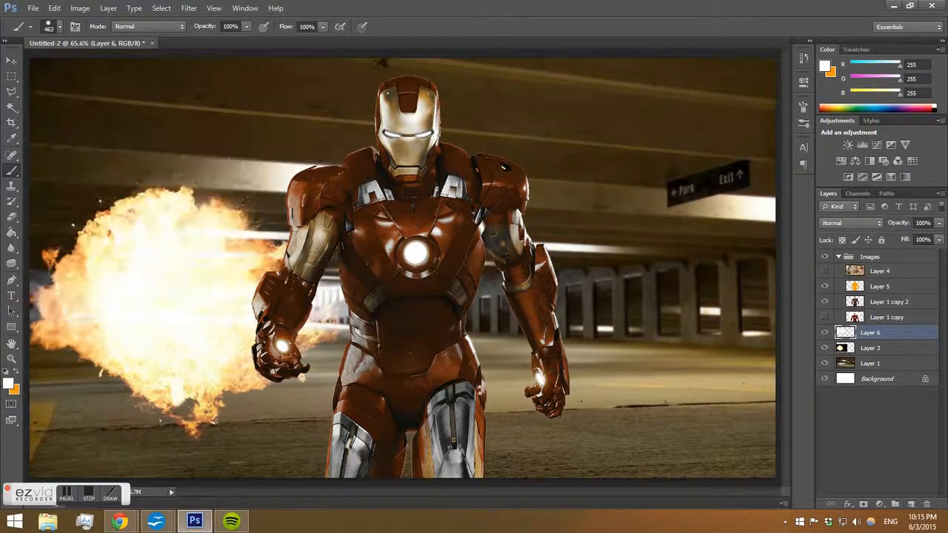
Paint soft white glow strokes across the background around the figure on the new layer.
right_click(310, 220)
drag(365, 275, 250, 273)
drag(163, 189, 244, 238)
drag(563, 304, 667, 296)
mouse_move(137, 311)
mouse_down()
mouse_move(60, 347)
mouse_move(52, 222)
mouse_up()
Set Layer 6's blend mode to Overlay.
click(866, 223)
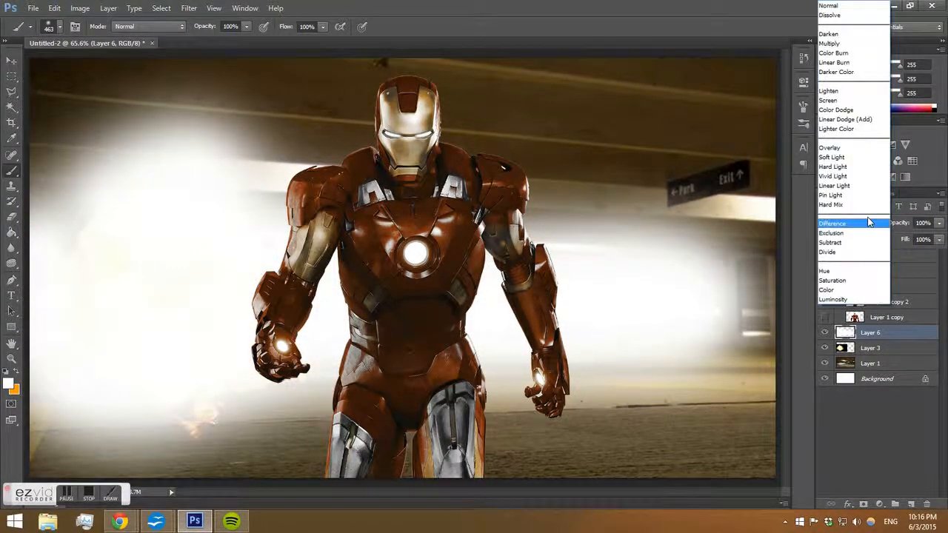
click(852, 15)
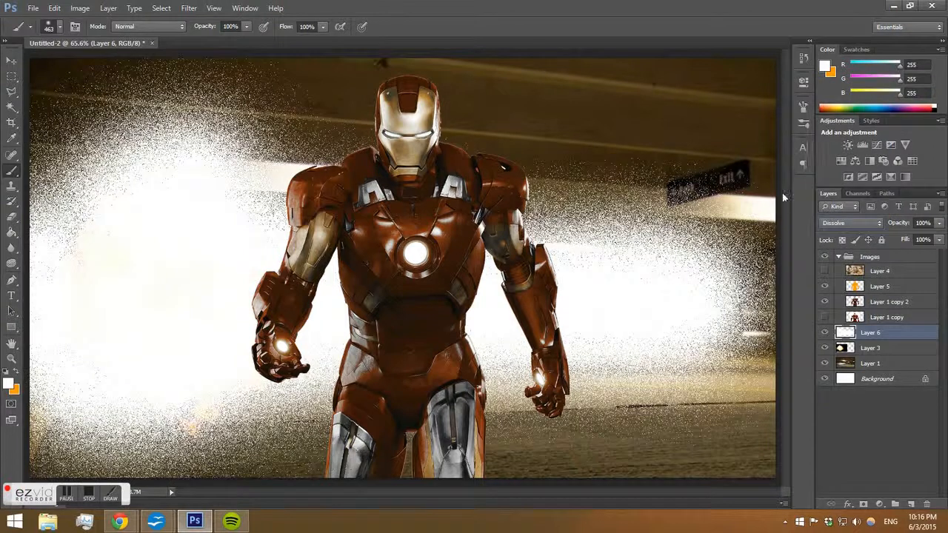
key(Down)
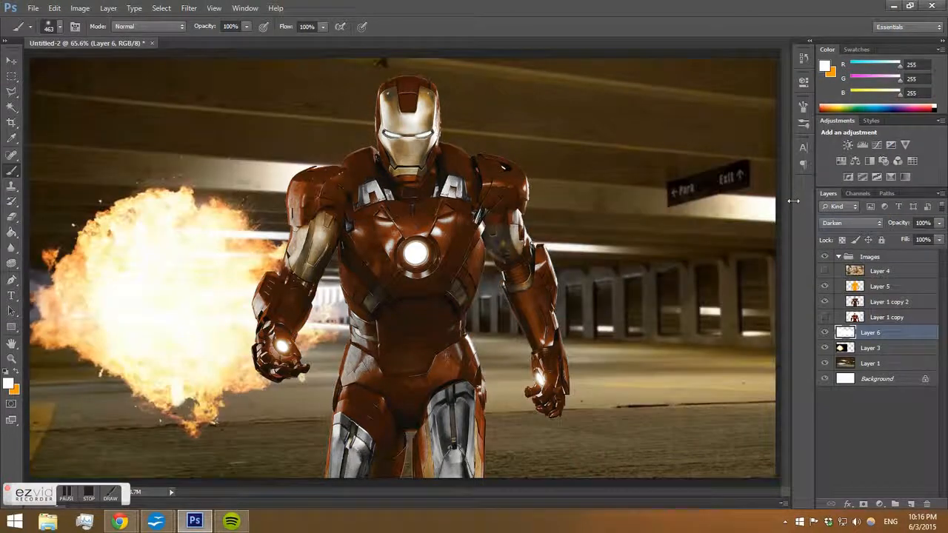
key(Down)
key(Down)
key(Down)
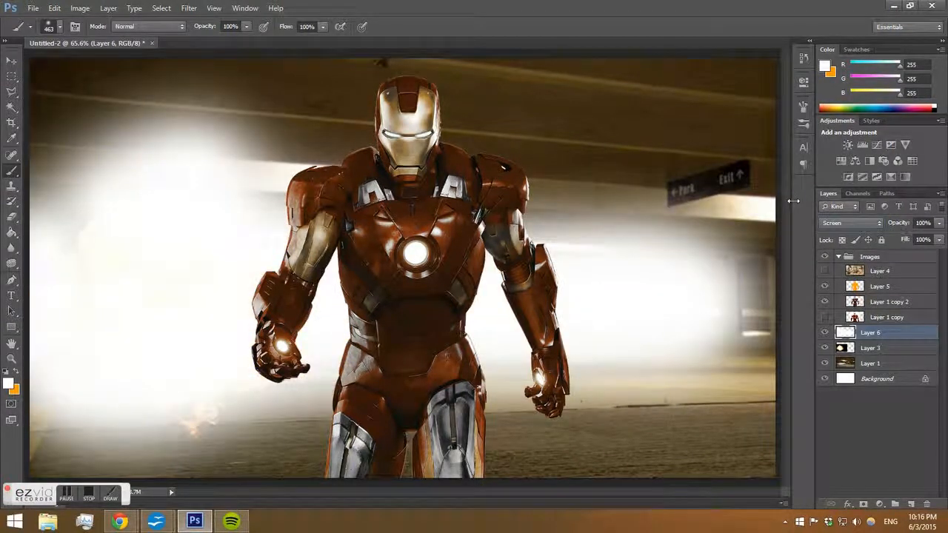
key(Down)
key(Down)
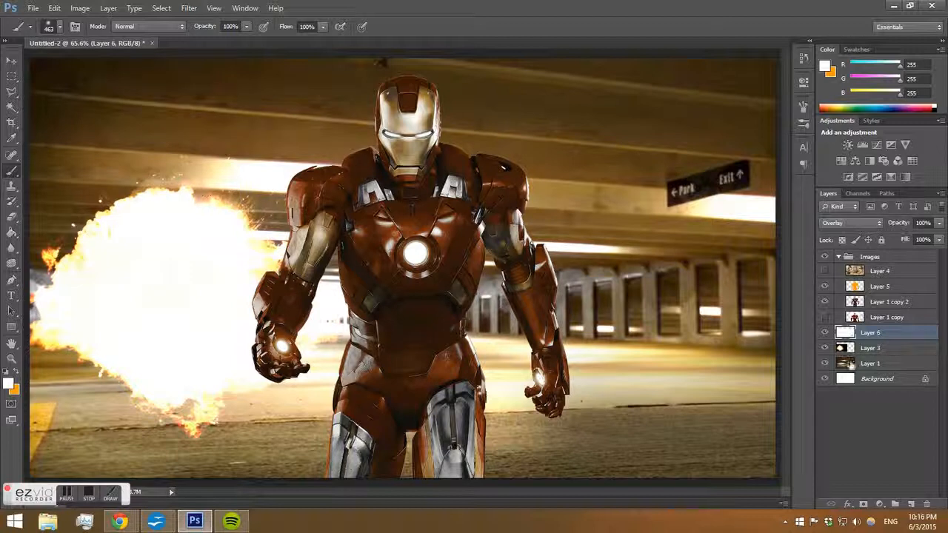
Create a new layer set to Overlay and paint white glow strokes over the explosion on the left.
click(911, 503)
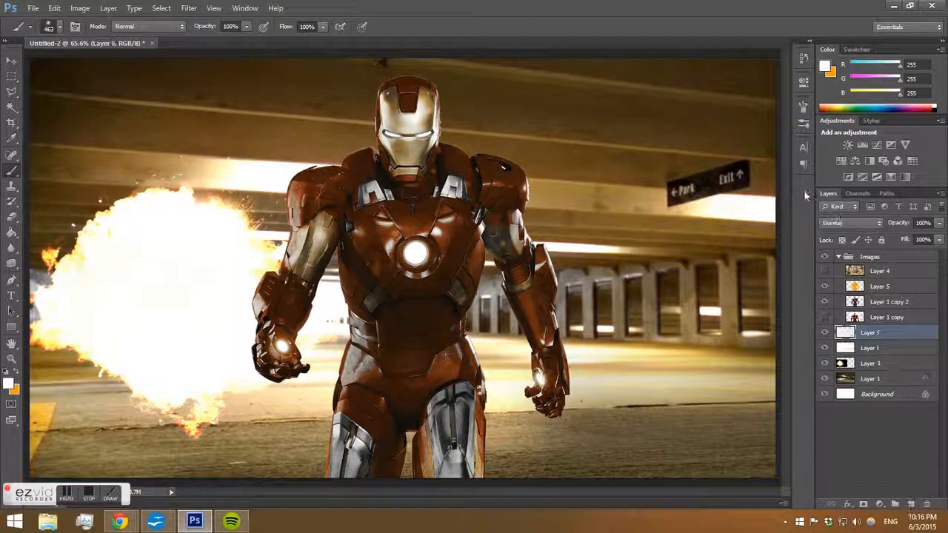
click(839, 222)
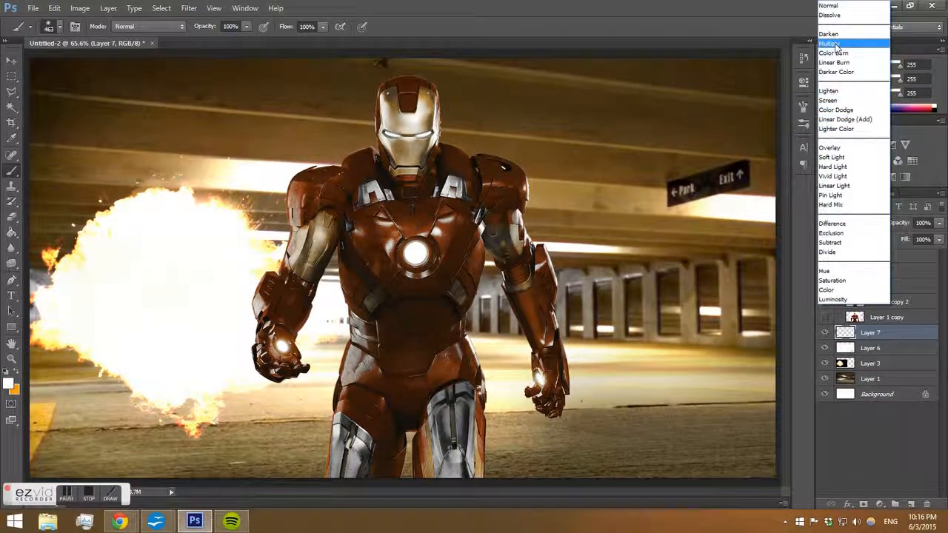
click(841, 149)
mouse_move(222, 241)
mouse_down()
mouse_move(235, 248)
mouse_move(261, 344)
mouse_move(140, 296)
mouse_up()
drag(141, 215, 23, 251)
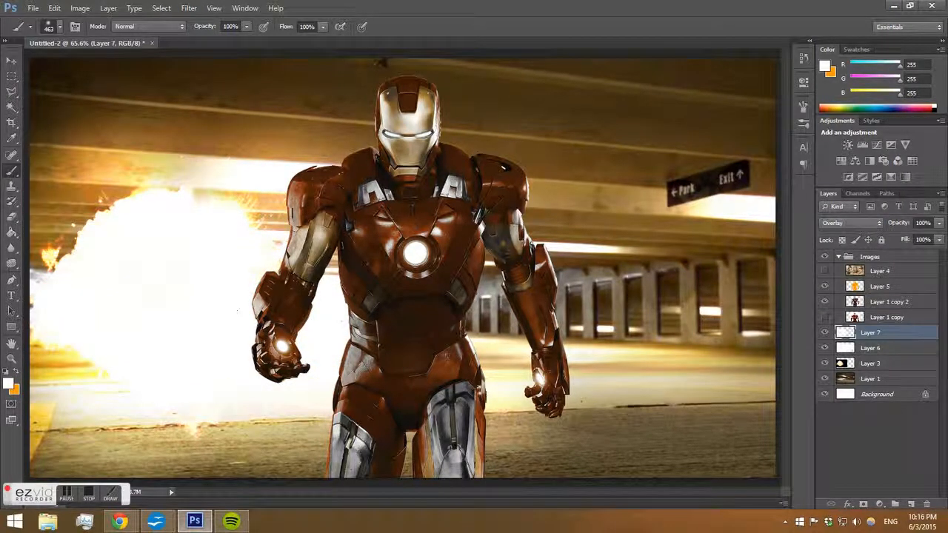
click(564, 253)
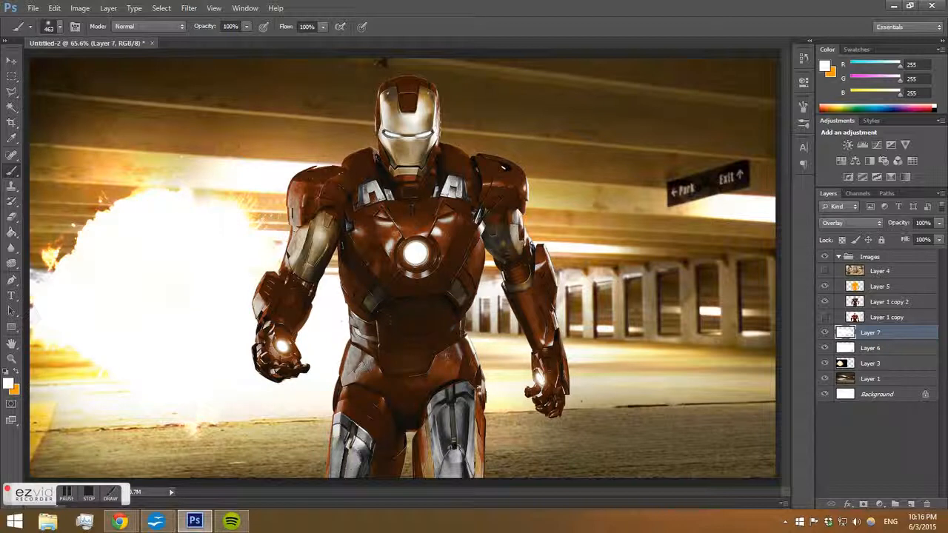
Set the opacity of Layers 6 and 7 together to 65%.
ctrl+click(895, 346)
click(938, 223)
drag(937, 238, 921, 239)
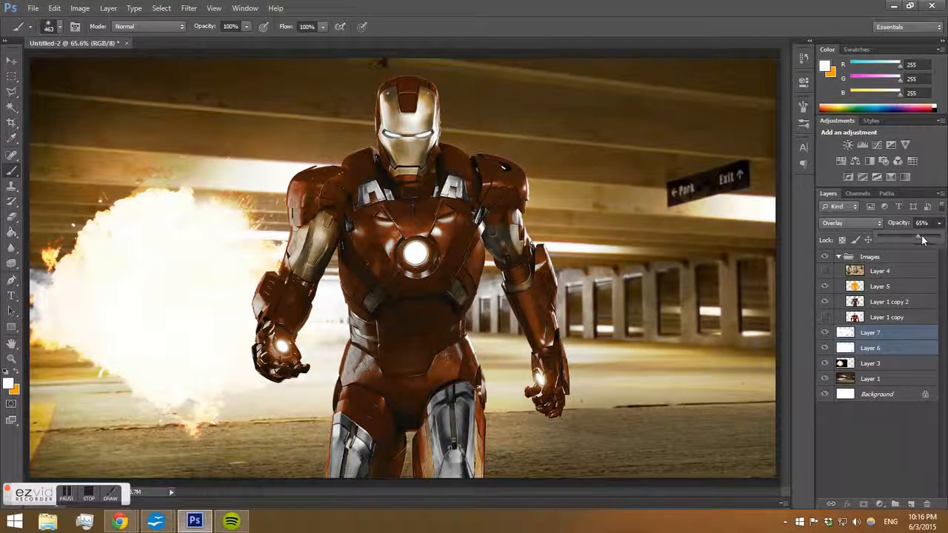
Erase parts of the glow on Layers 6 and 7 over the explosion with the Eraser at 26% opacity.
click(881, 333)
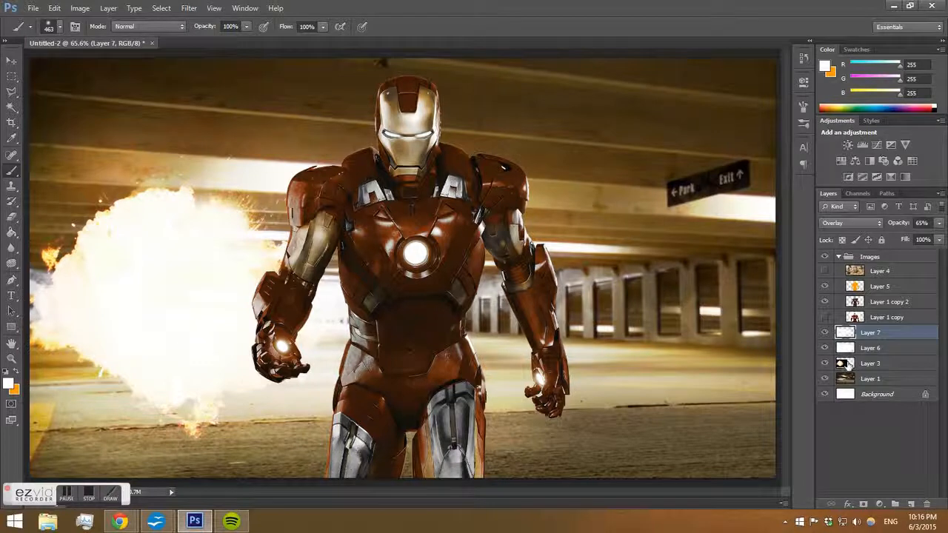
click(848, 364)
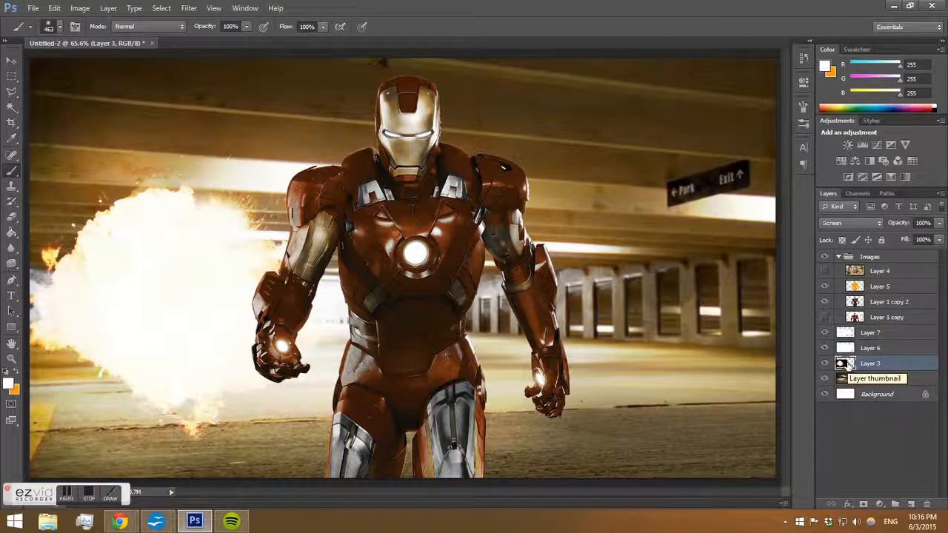
key(e)
click(874, 348)
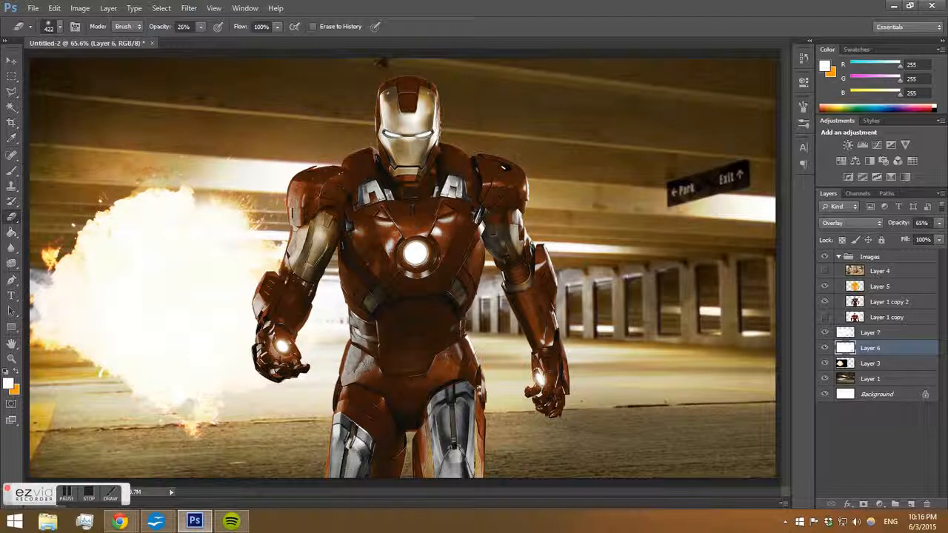
drag(185, 347, 113, 244)
click(869, 333)
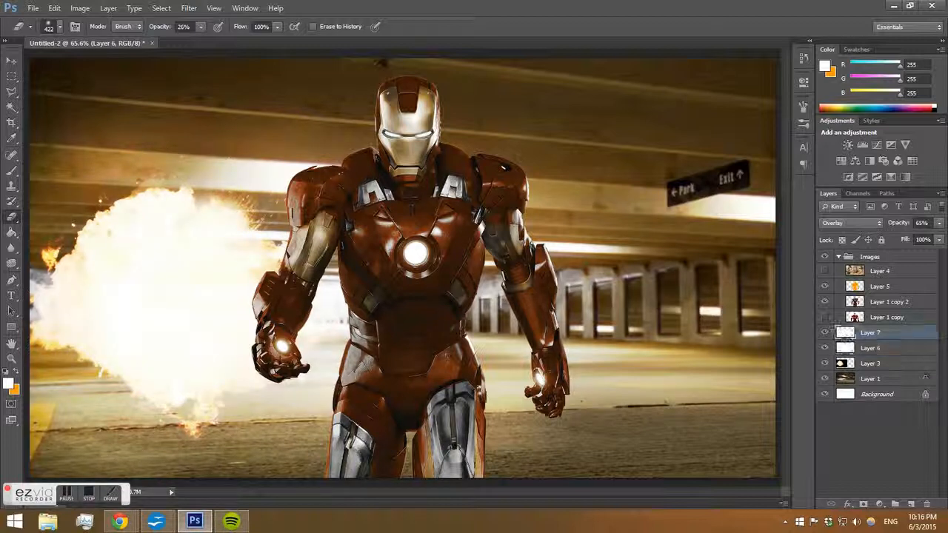
mouse_move(111, 386)
mouse_down()
mouse_move(44, 278)
mouse_move(115, 233)
mouse_up()
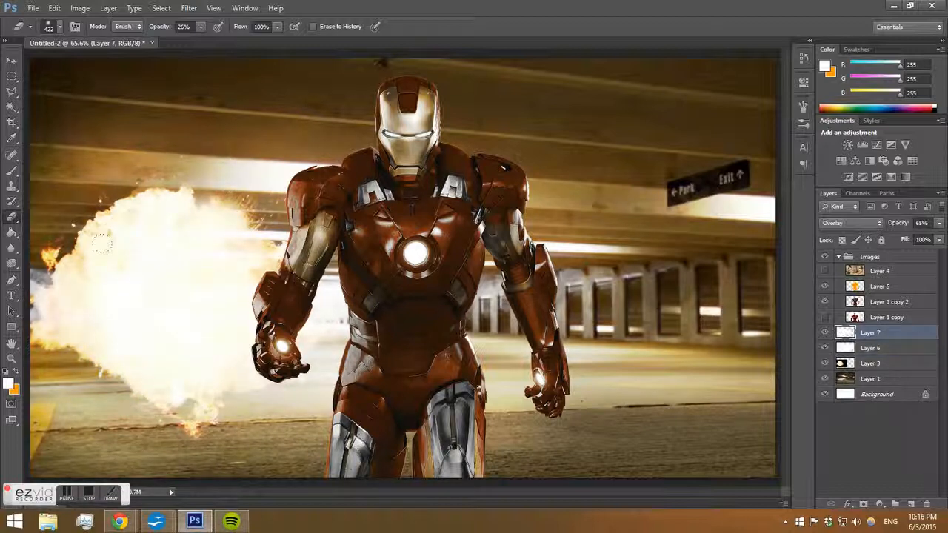
Raise the Eraser opacity to 100% and erase small patches of glow on Layers 7 and 6 around the explosion.
click(202, 28)
click(174, 311)
click(181, 304)
click(153, 317)
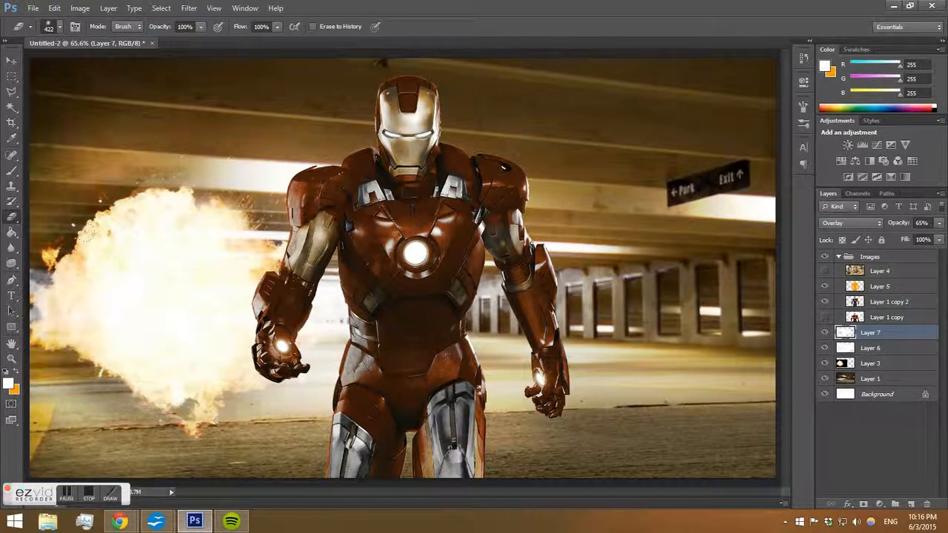
click(870, 348)
click(93, 253)
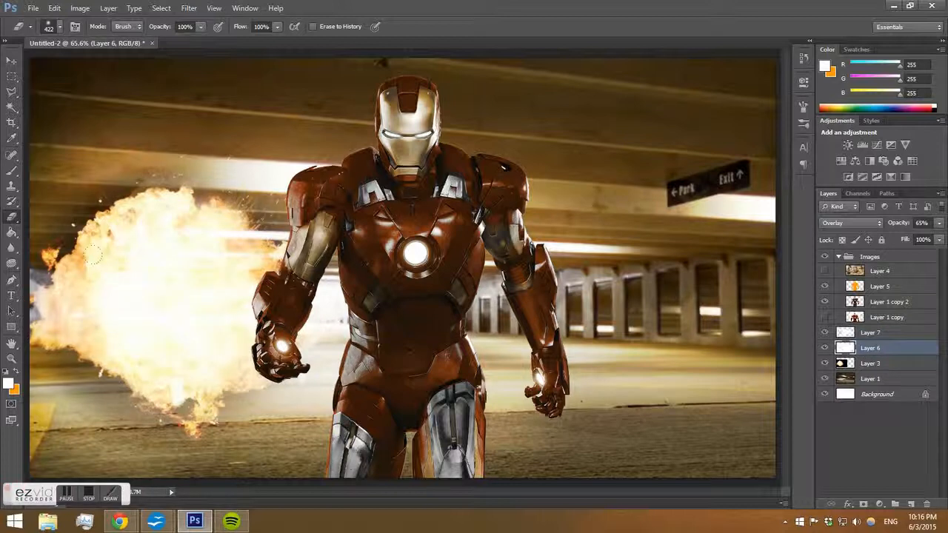
click(107, 336)
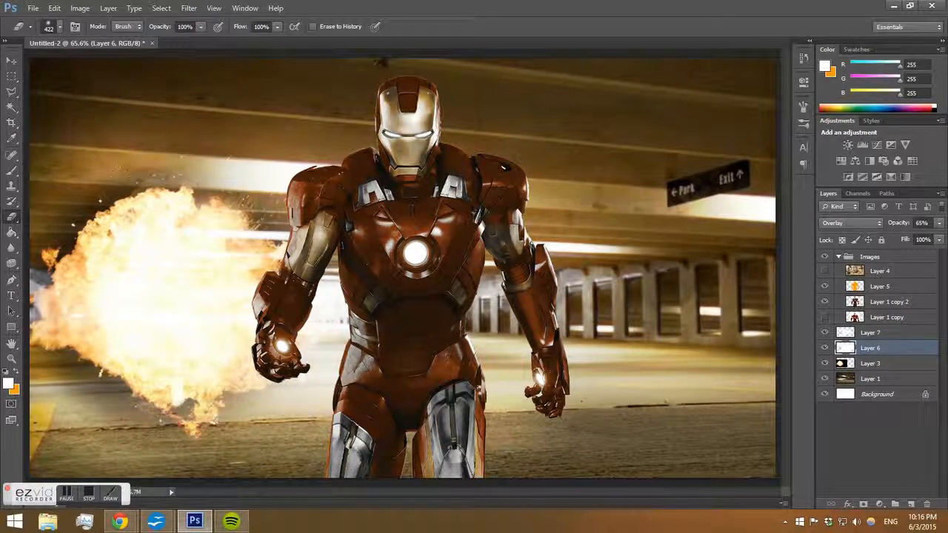
Switch to the Brush at 174 px and paint white glow strokes on Layer 7 around the explosion.
key(b)
click(859, 334)
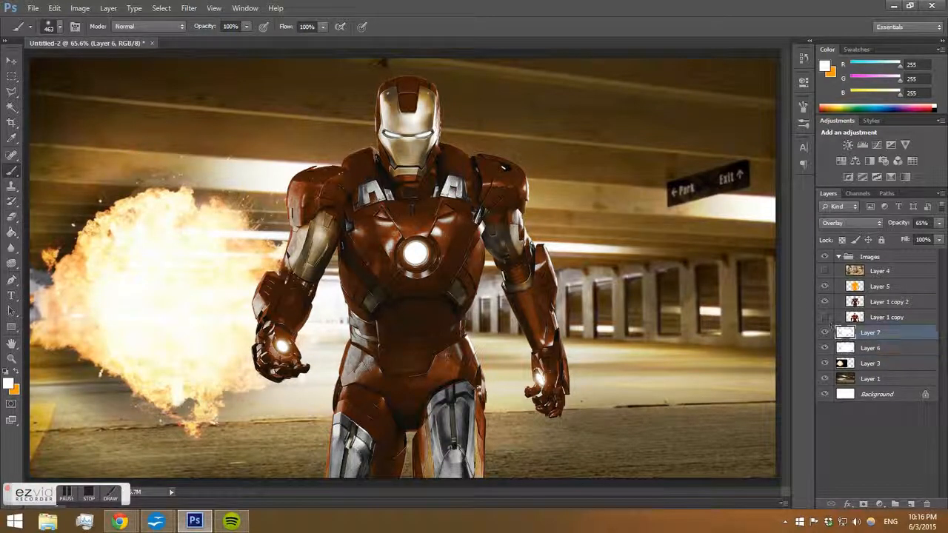
right_click(310, 179)
mouse_move(339, 192)
mouse_down()
mouse_move(325, 207)
mouse_move(59, 225)
mouse_move(51, 174)
mouse_up()
click(57, 251)
click(109, 193)
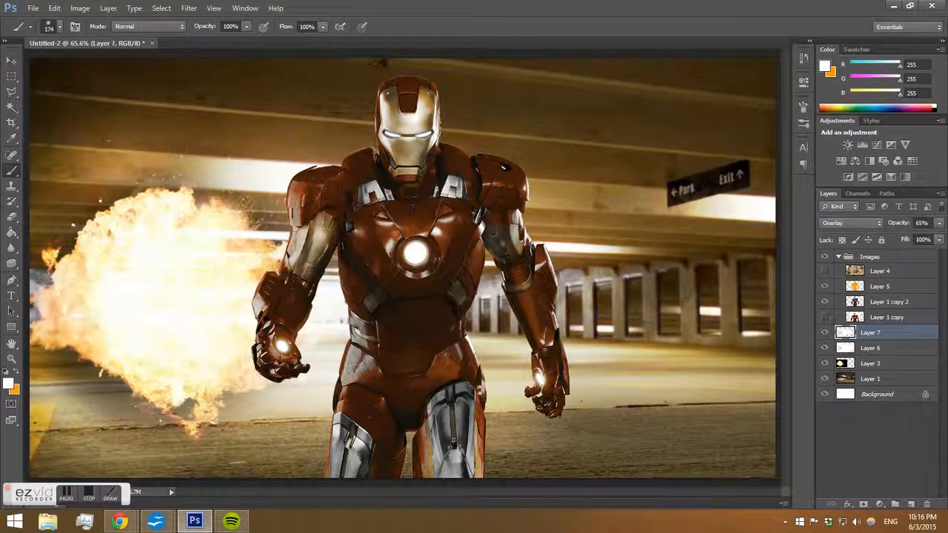
click(183, 171)
drag(246, 185, 249, 200)
mouse_move(60, 372)
mouse_down()
mouse_move(228, 444)
mouse_move(261, 411)
mouse_move(291, 461)
mouse_move(468, 493)
mouse_up()
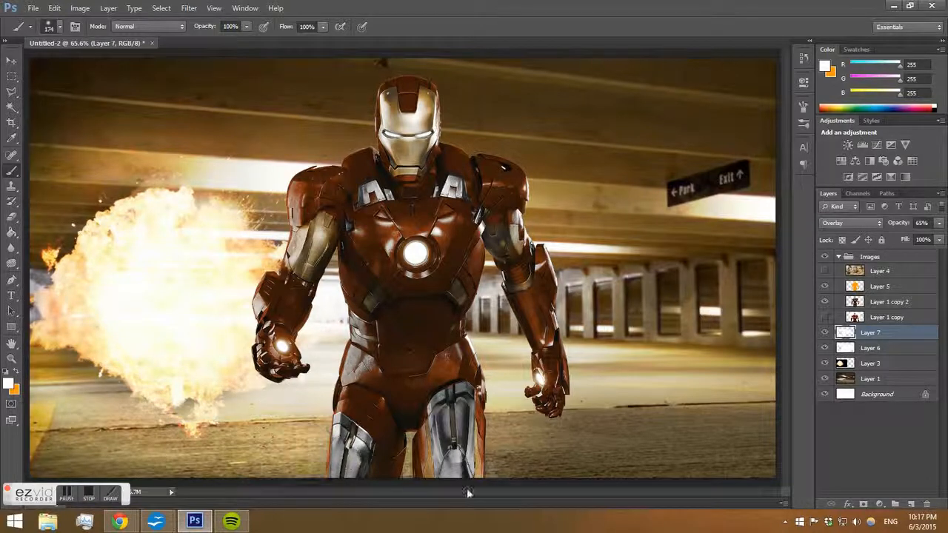
drag(51, 346, 154, 392)
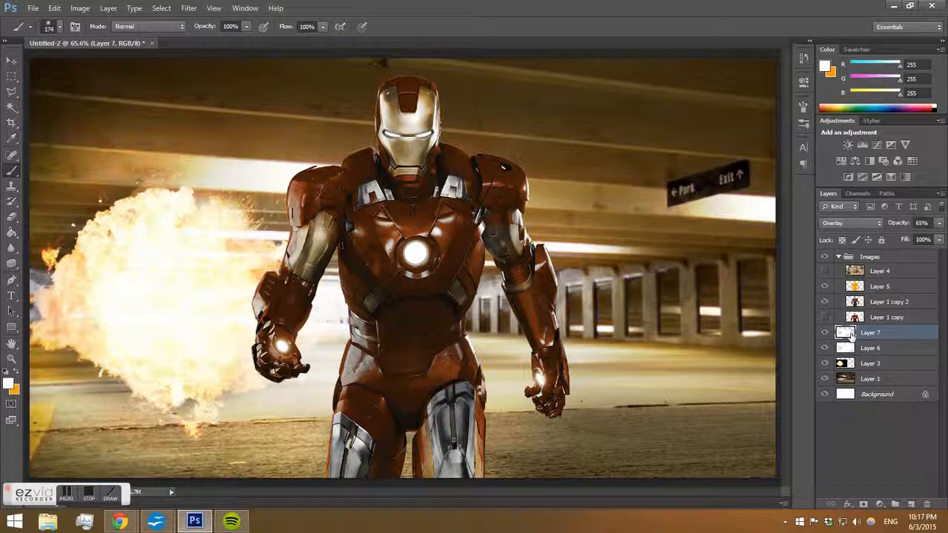
Paint more white glow strokes on Layer 6 around the explosion's lower and upper edges.
click(867, 348)
mouse_move(68, 365)
mouse_down()
mouse_move(157, 425)
mouse_move(195, 424)
mouse_up()
drag(98, 274, 124, 139)
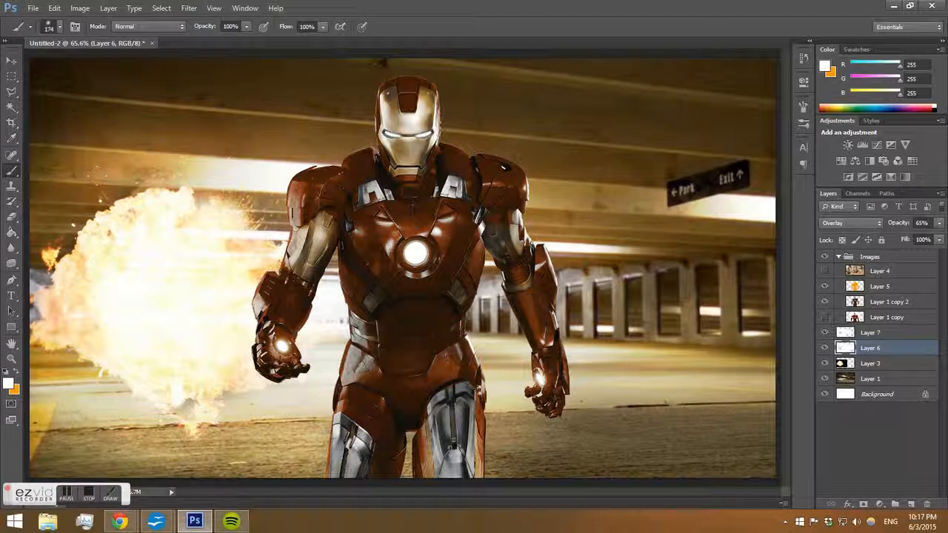
drag(151, 172, 66, 191)
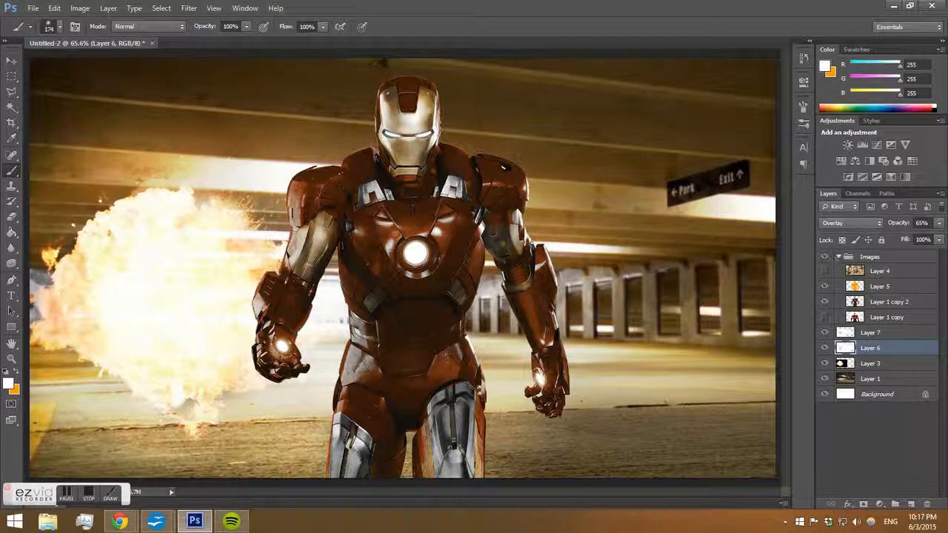
Move Layer 3 above Layer 7 and paint another glow stroke on Layer 7 at the explosion's lower left.
drag(892, 364, 881, 332)
drag(51, 244, 224, 203)
key(ctrl+z)
click(873, 347)
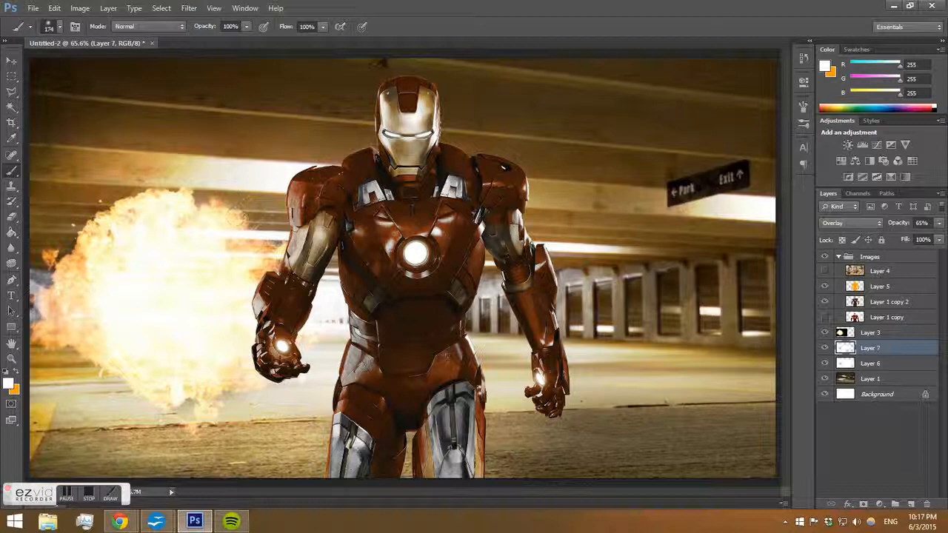
mouse_move(160, 355)
mouse_down()
mouse_move(196, 383)
mouse_move(216, 371)
mouse_move(115, 352)
mouse_move(46, 323)
mouse_up()
click(11, 264)
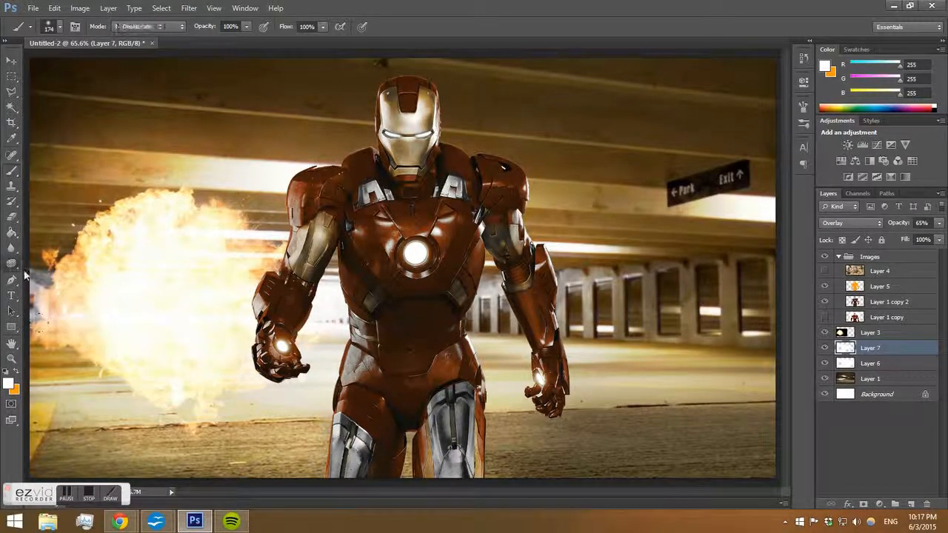
click(389, 28)
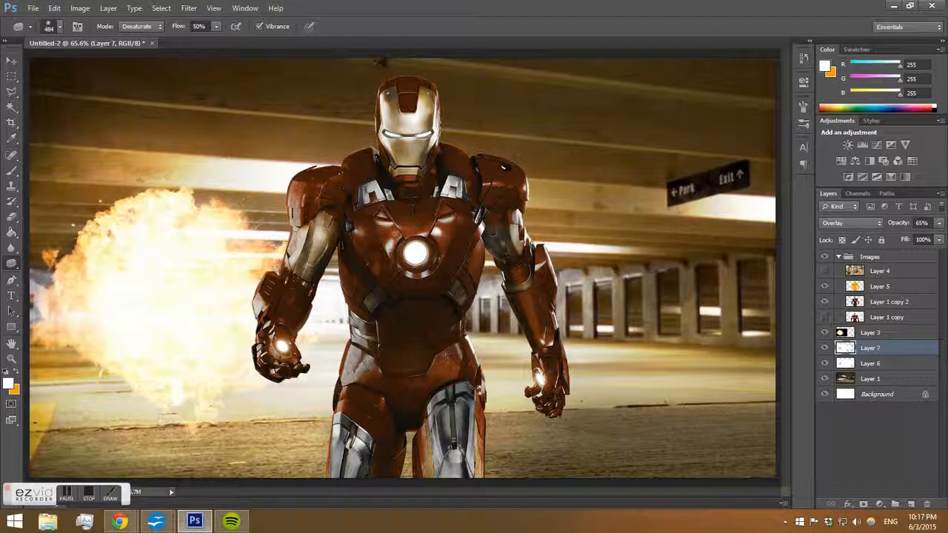
key(b)
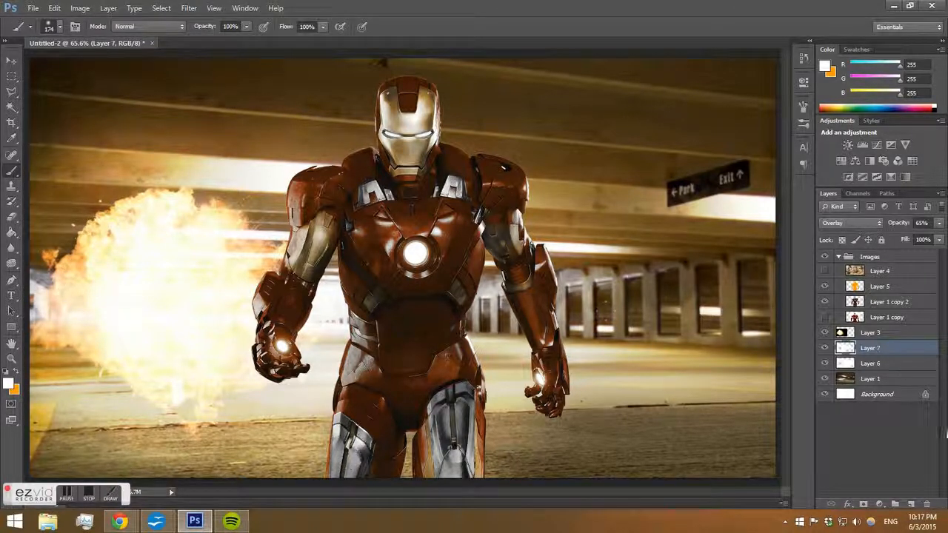
Create another new layer set to Overlay and paint white glow strokes over the explosion's left side.
click(910, 504)
click(855, 224)
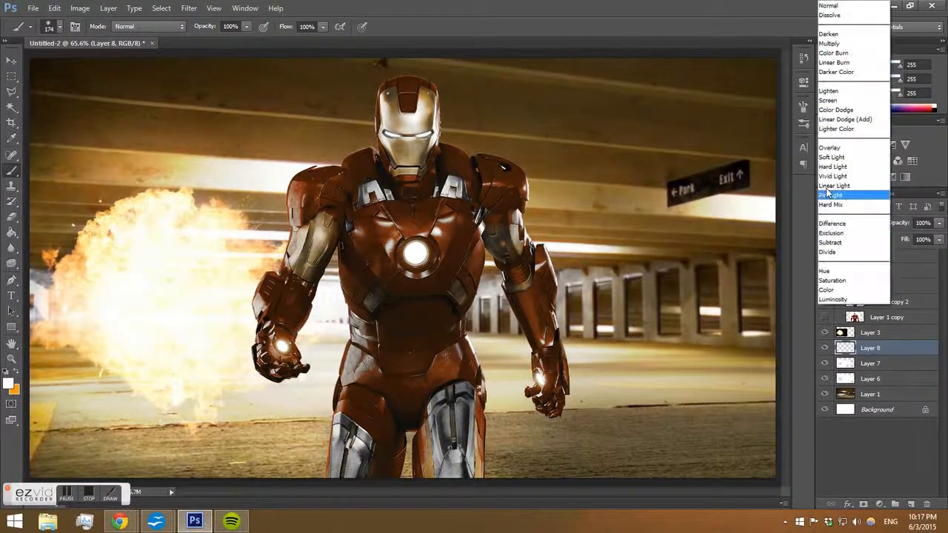
click(836, 146)
mouse_move(85, 210)
mouse_down()
mouse_move(52, 296)
mouse_move(59, 340)
mouse_move(84, 367)
mouse_move(143, 388)
mouse_up()
mouse_move(121, 281)
mouse_down()
mouse_move(59, 218)
mouse_move(39, 276)
mouse_up()
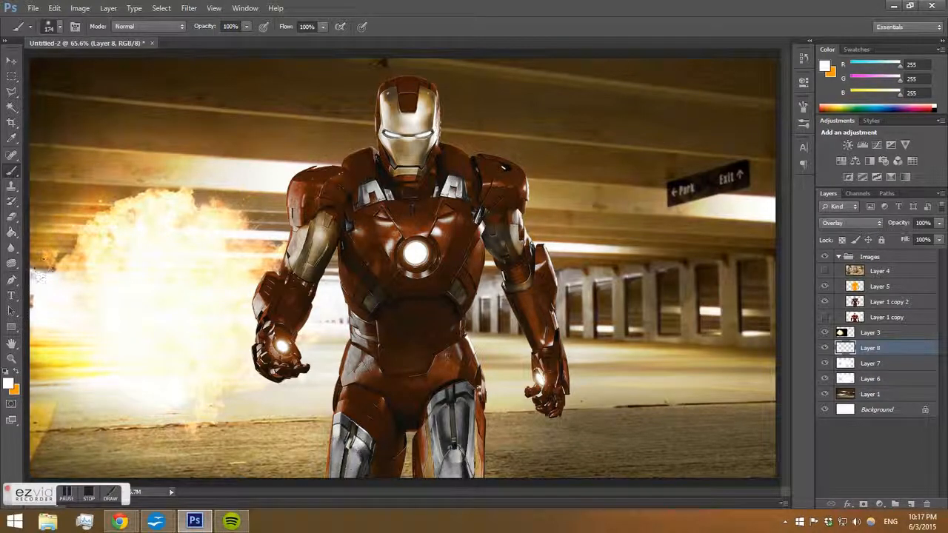
Set Layer 8's opacity to 34% and paint further white strokes around the explosion's top.
click(938, 223)
drag(935, 237, 899, 235)
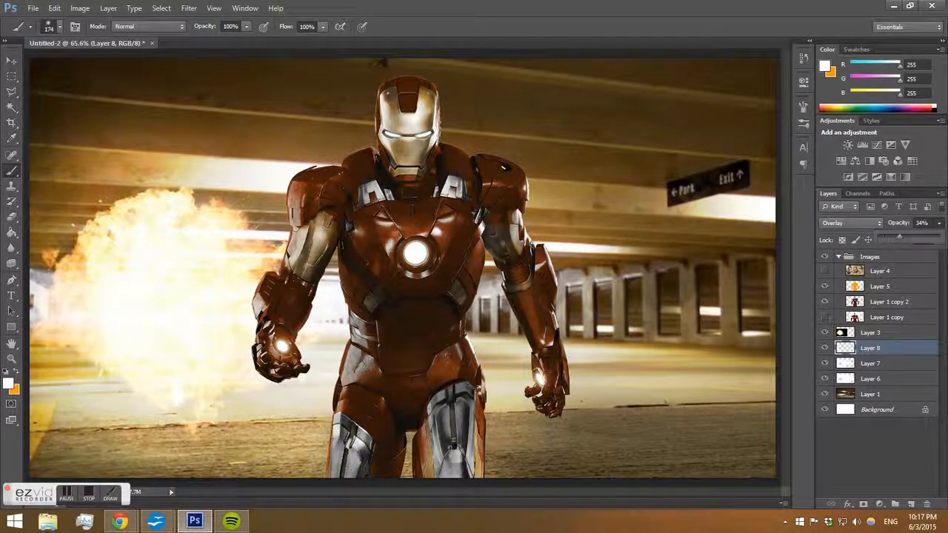
click(95, 217)
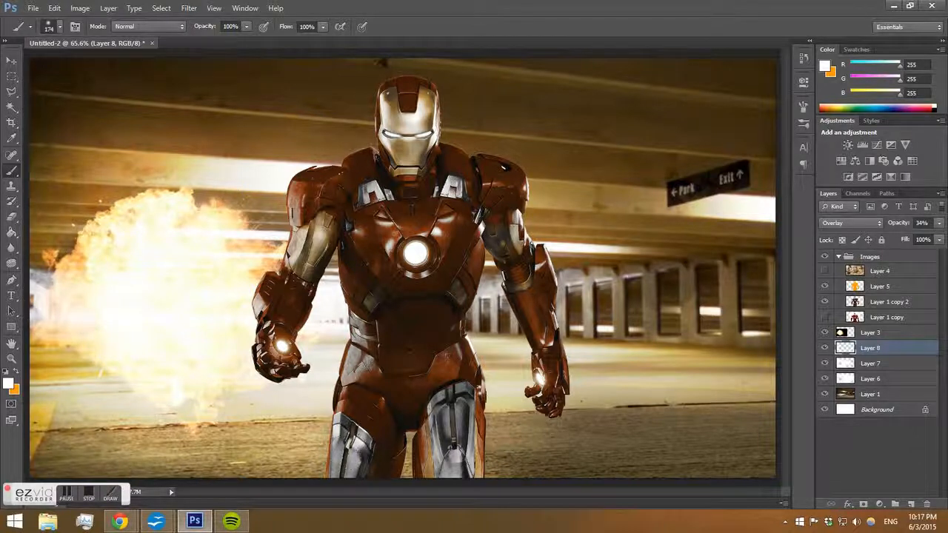
drag(248, 220, 249, 189)
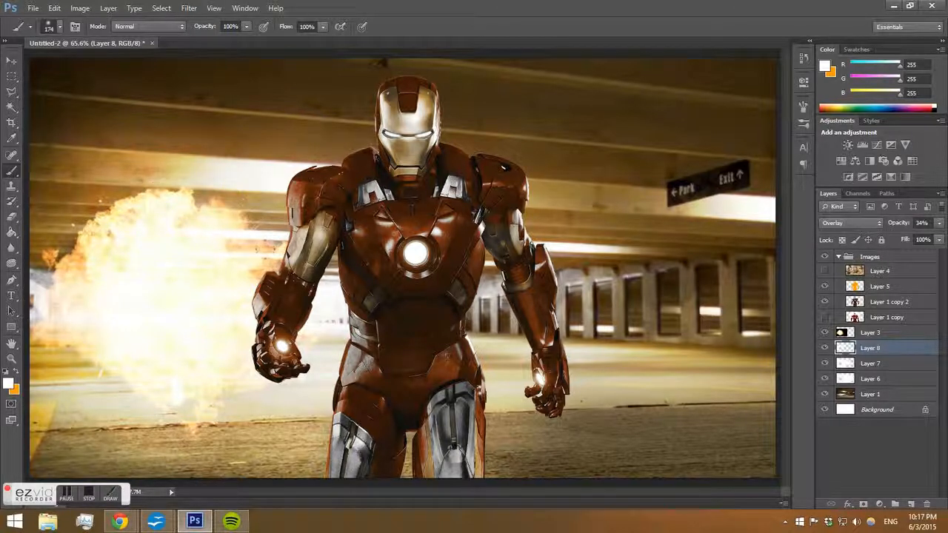
drag(152, 169, 247, 175)
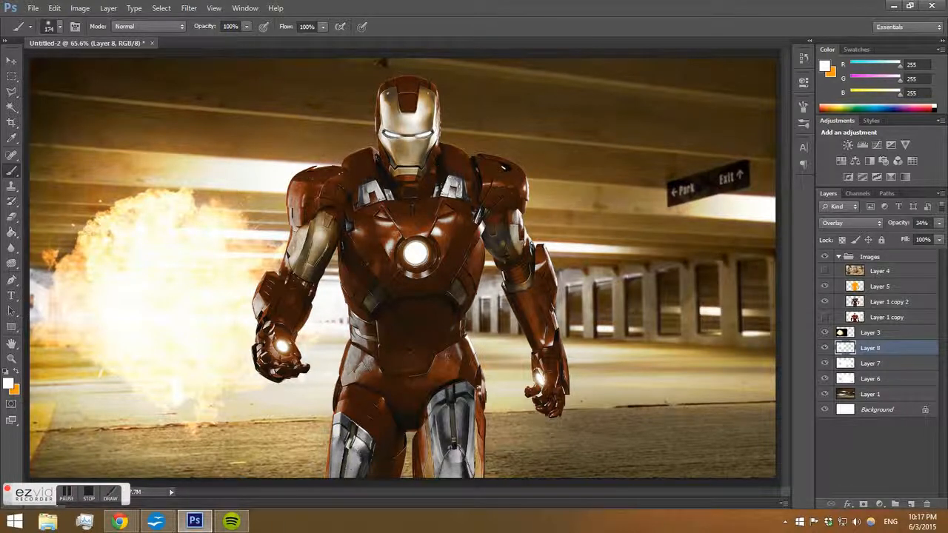
Draw a polygonal lasso selection of a thin band across the ceiling beam from the left edge to the right edge.
click(12, 93)
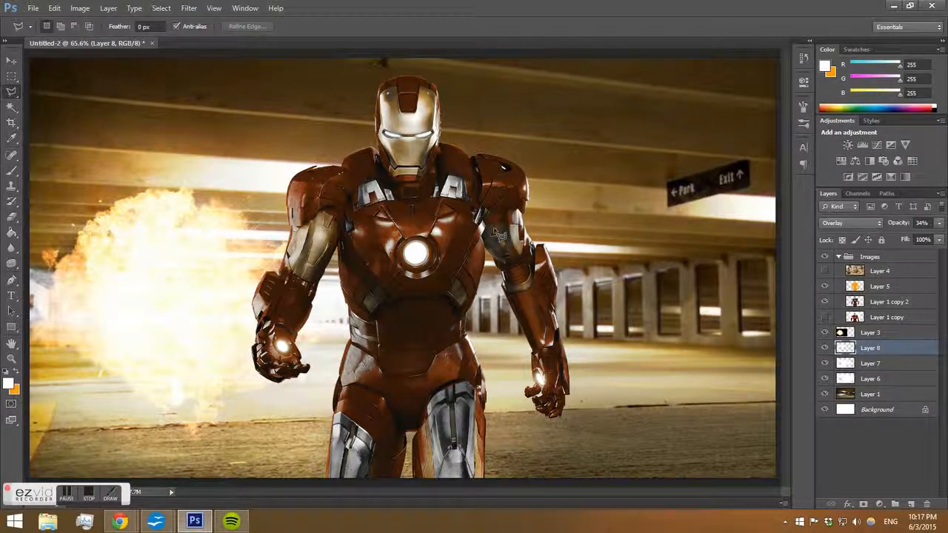
click(775, 252)
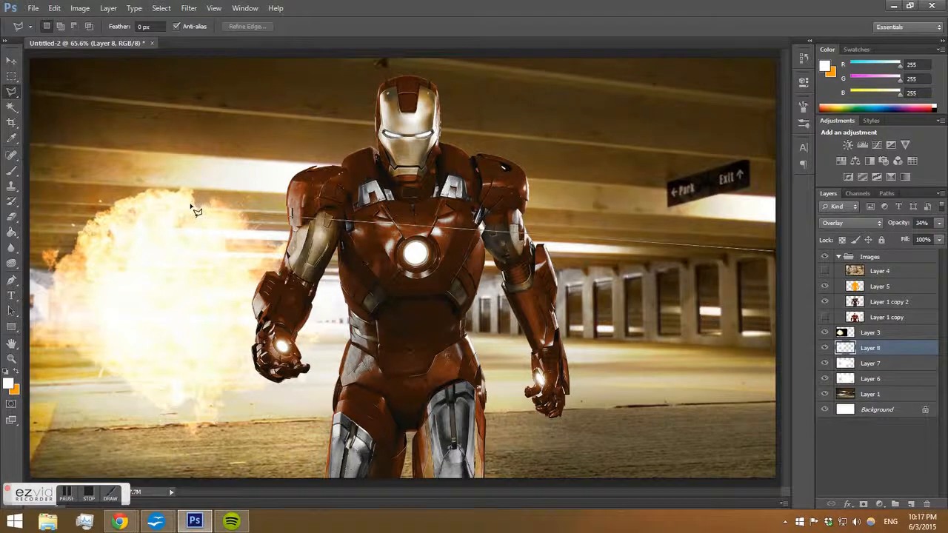
click(95, 220)
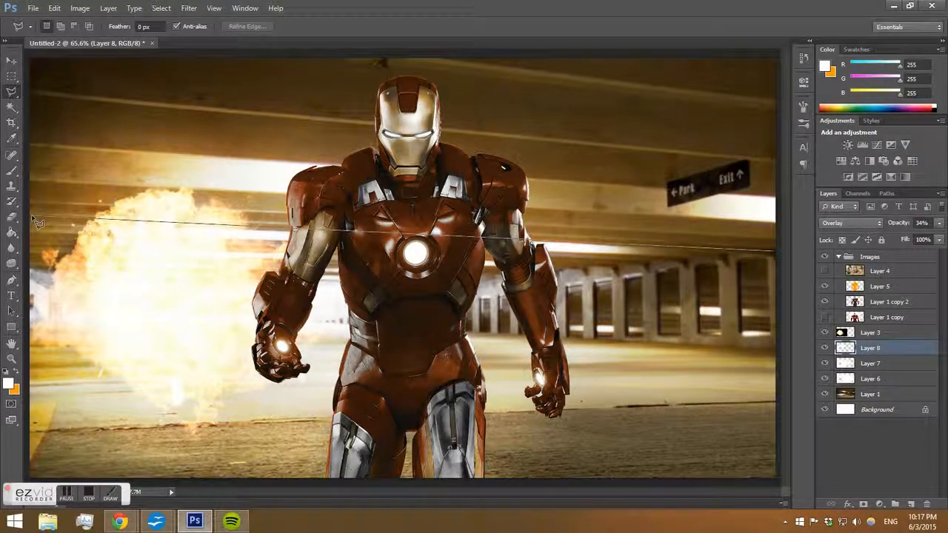
click(29, 182)
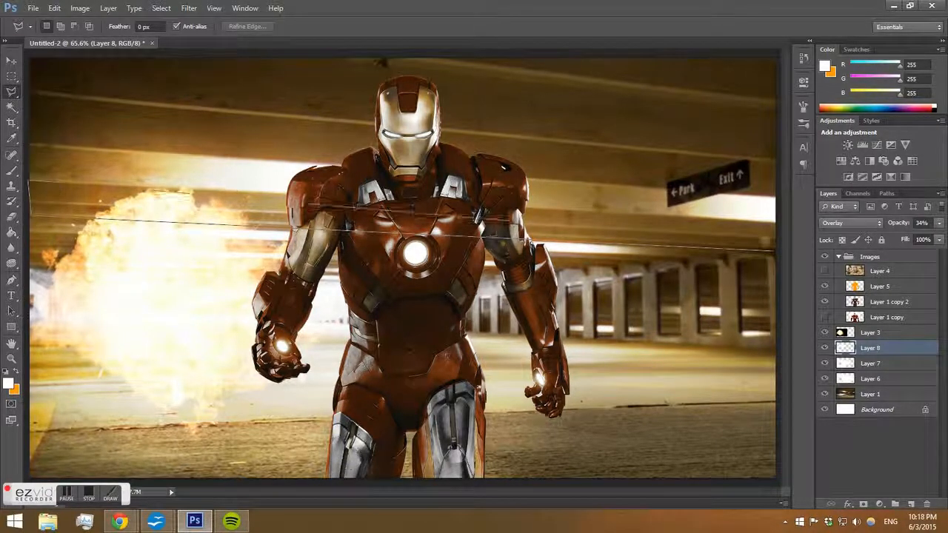
click(776, 252)
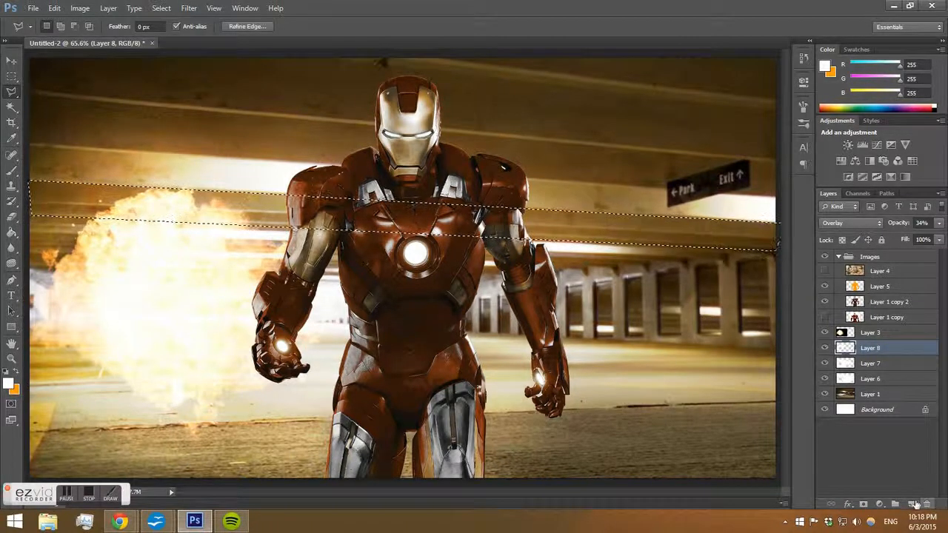
Create a new layer and paint white with the brush across the selected band.
click(911, 503)
click(11, 171)
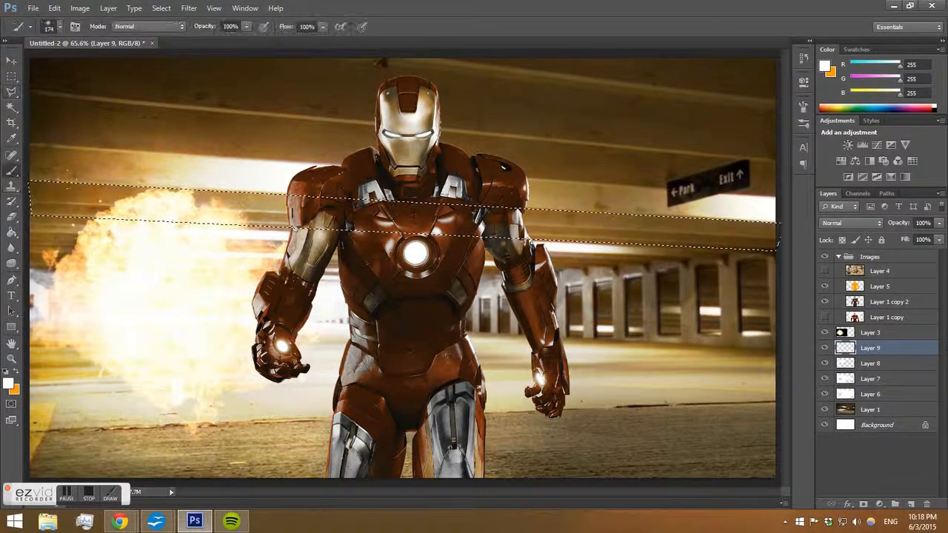
mouse_move(66, 200)
mouse_down()
mouse_move(769, 234)
mouse_move(755, 245)
mouse_up()
Set Layer 9's blend mode to Overlay, deselect, and lower its opacity to 58%.
click(866, 222)
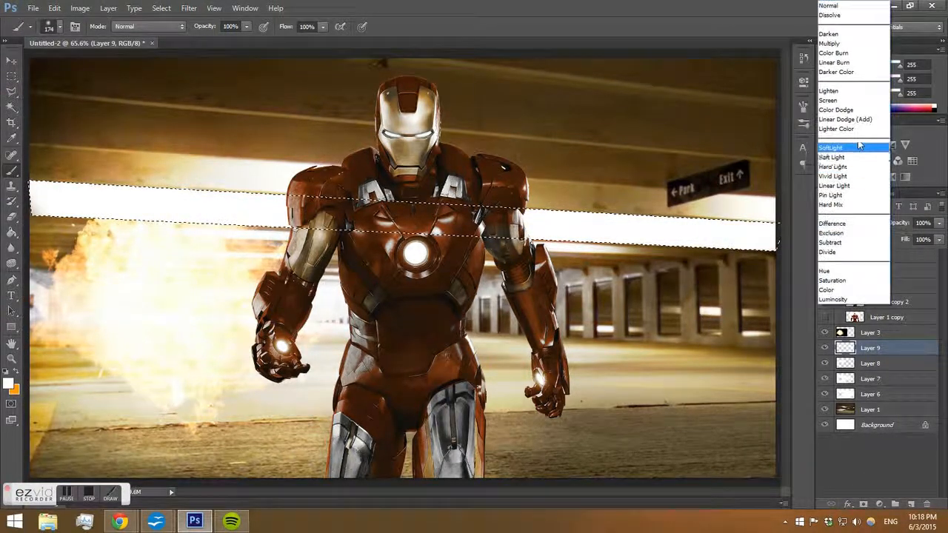
click(833, 151)
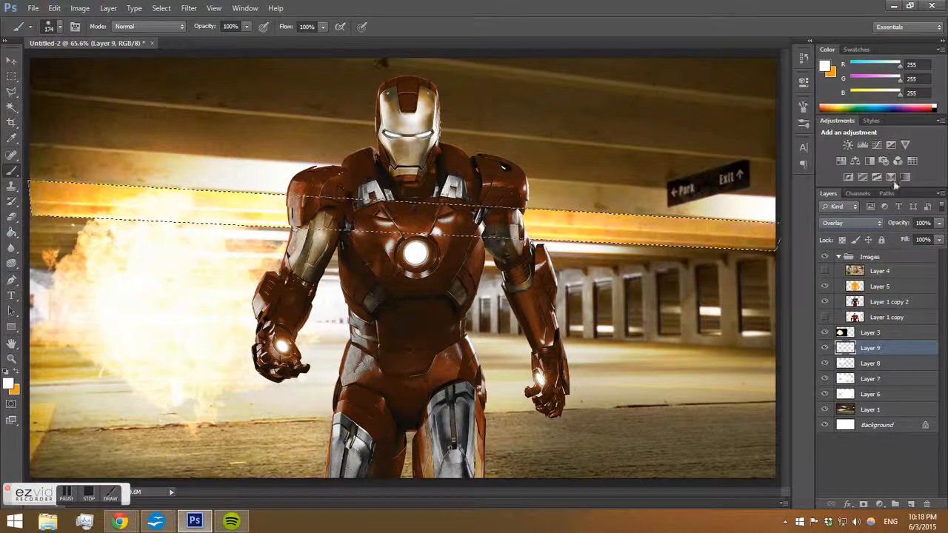
key(ctrl+d)
drag(936, 235, 911, 239)
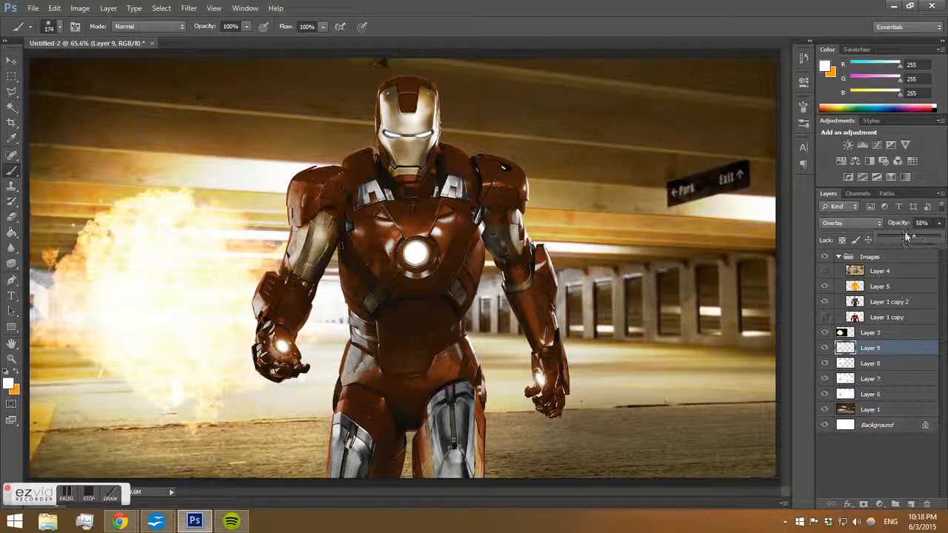
Cycle through different blend modes for Layer 9, ending on Overlay.
click(851, 222)
click(836, 72)
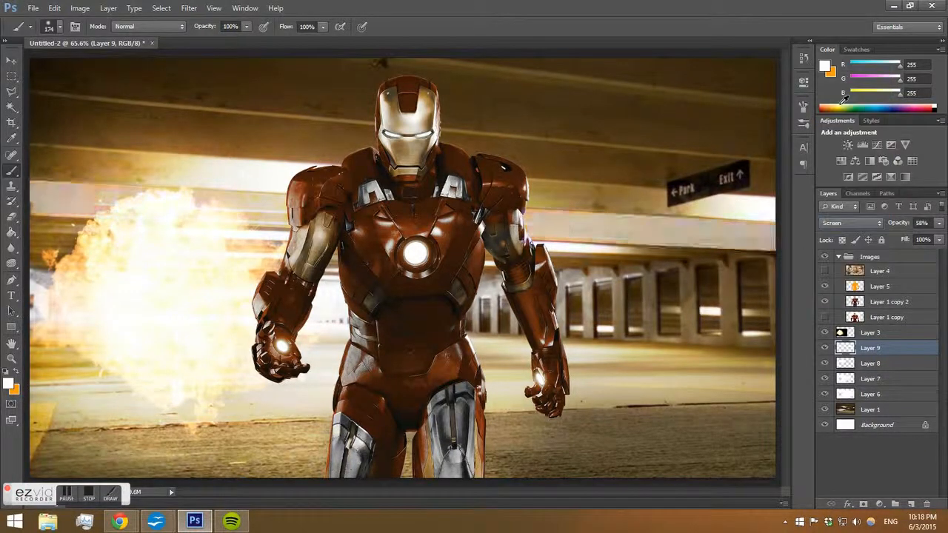
key(Down)
key(Down)
key(Down)
key(Down)
key(Down)
key(Down)
key(Down)
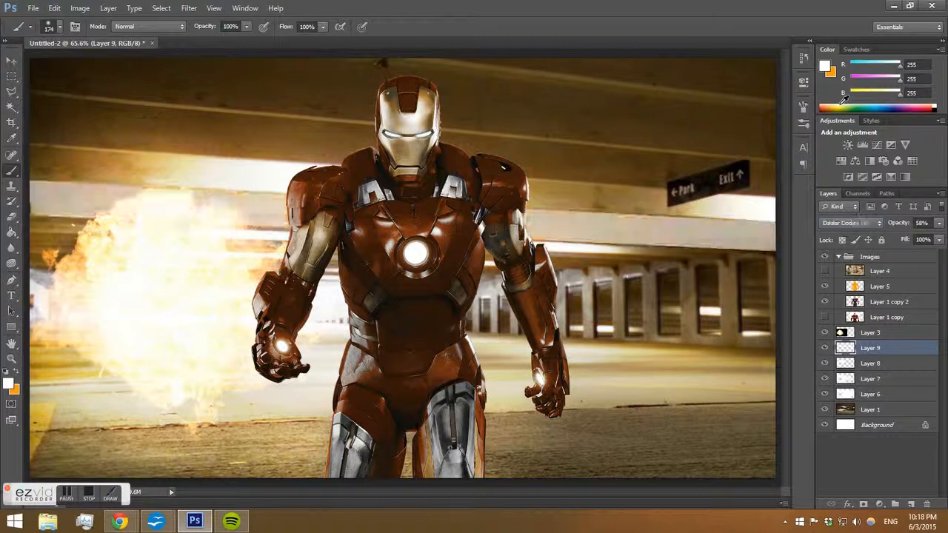
key(Down)
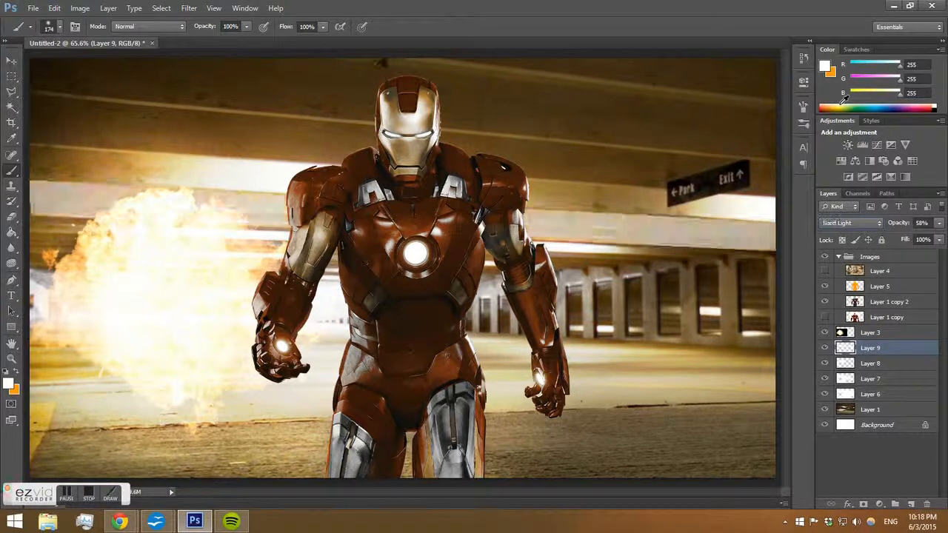
key(Up)
key(Down)
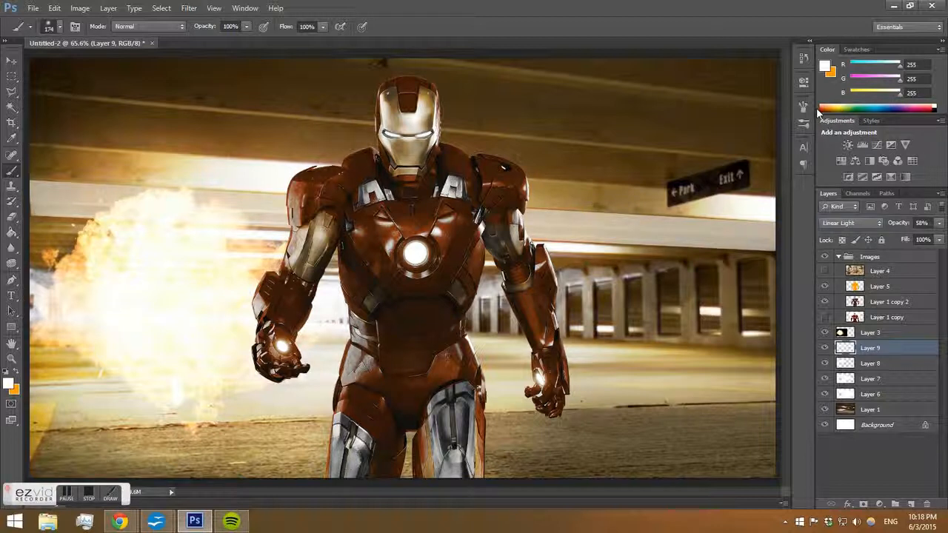
key(Up)
key(Up)
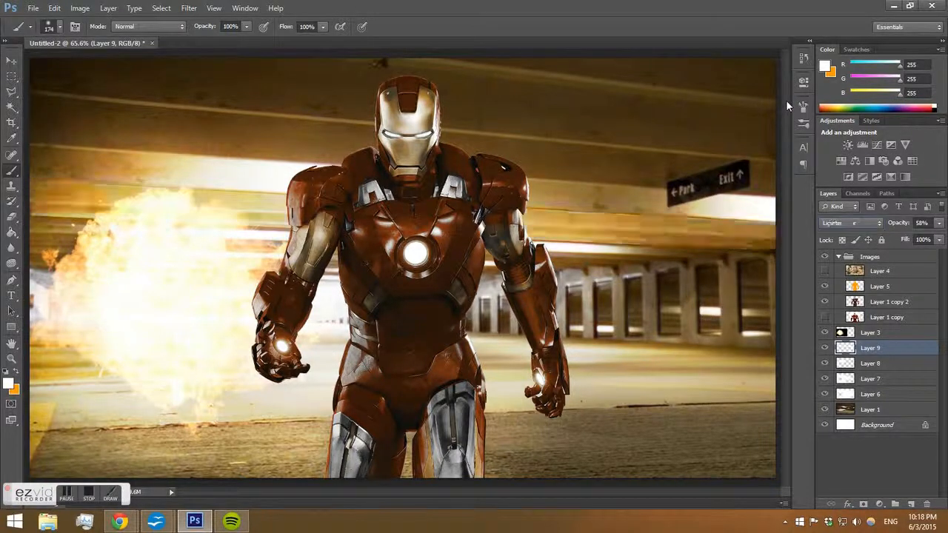
Enlarge the brush to 453 px and undo the stroke painted near the ceiling.
right_click(620, 148)
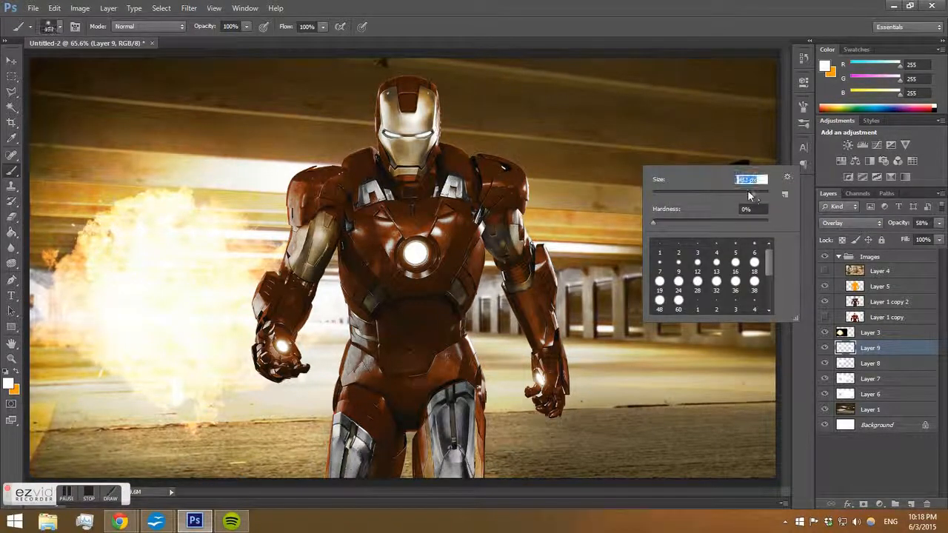
drag(642, 124, 711, 127)
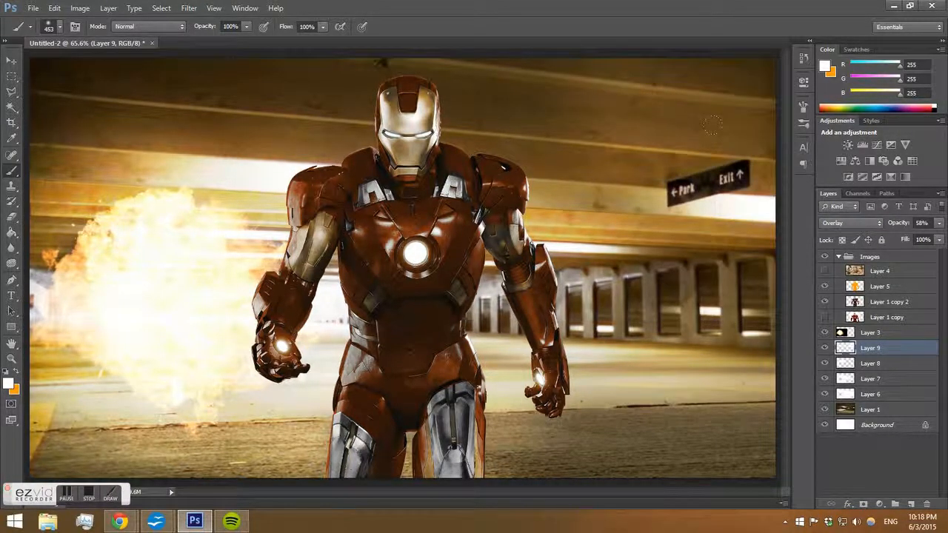
key(ctrl+z)
Erase Layer 9's glow over the upper right ceiling and set the eraser opacity to 44%.
key(e)
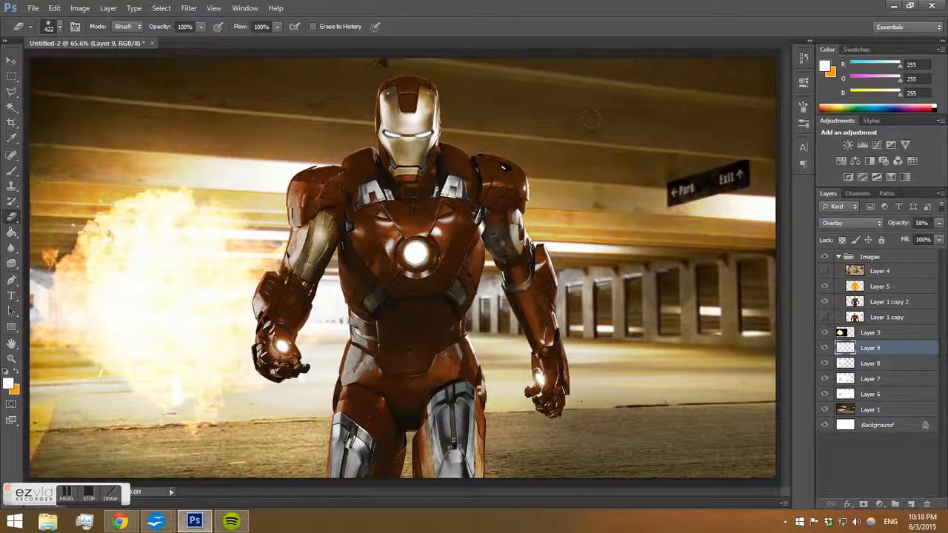
drag(590, 119, 766, 171)
key(4)
key(4)
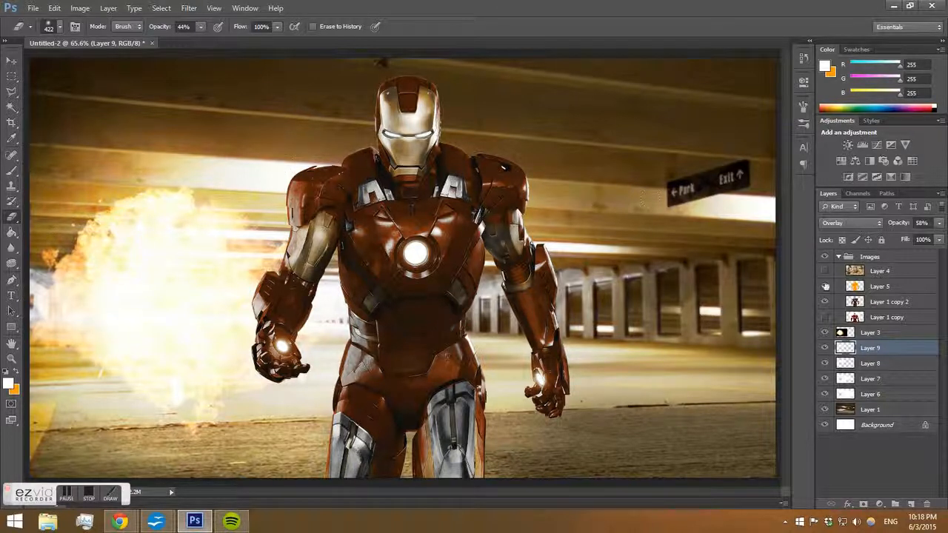
Select Layer 1 copy 2 and draw a polygonal lasso selection covering the ceiling above the Exit sign.
click(878, 303)
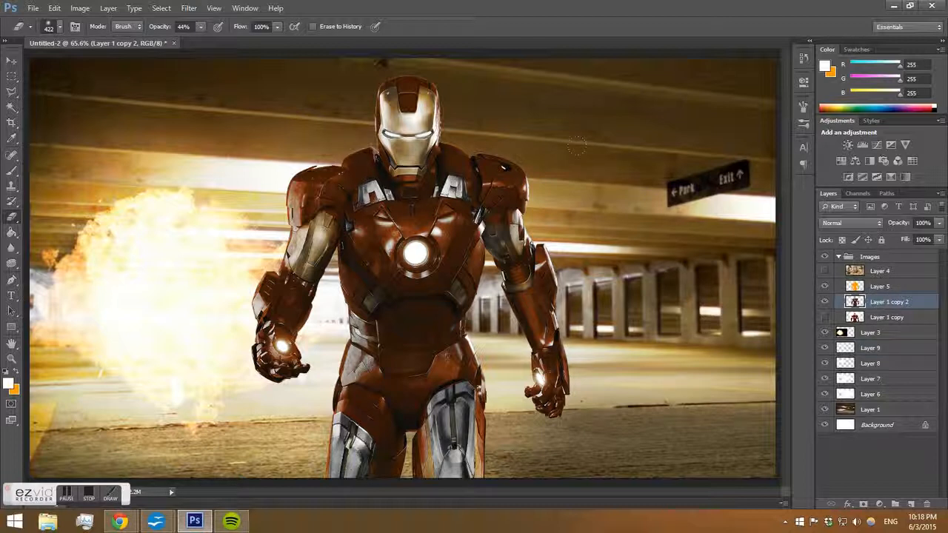
click(12, 92)
click(31, 145)
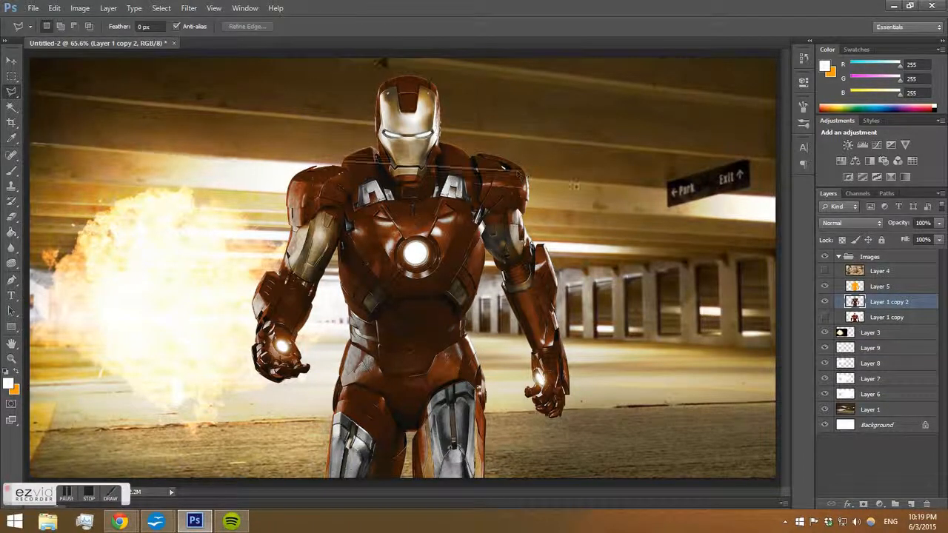
click(667, 185)
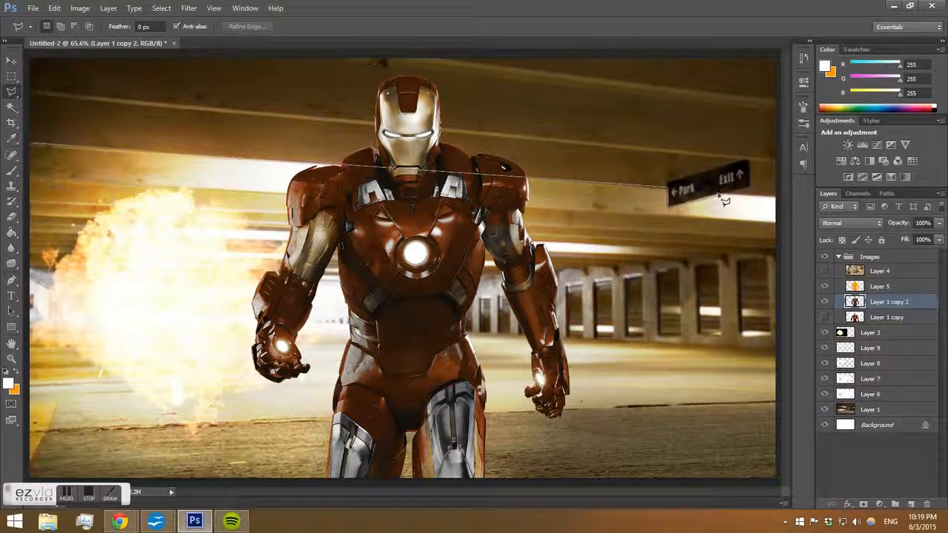
click(782, 198)
click(779, 55)
click(32, 56)
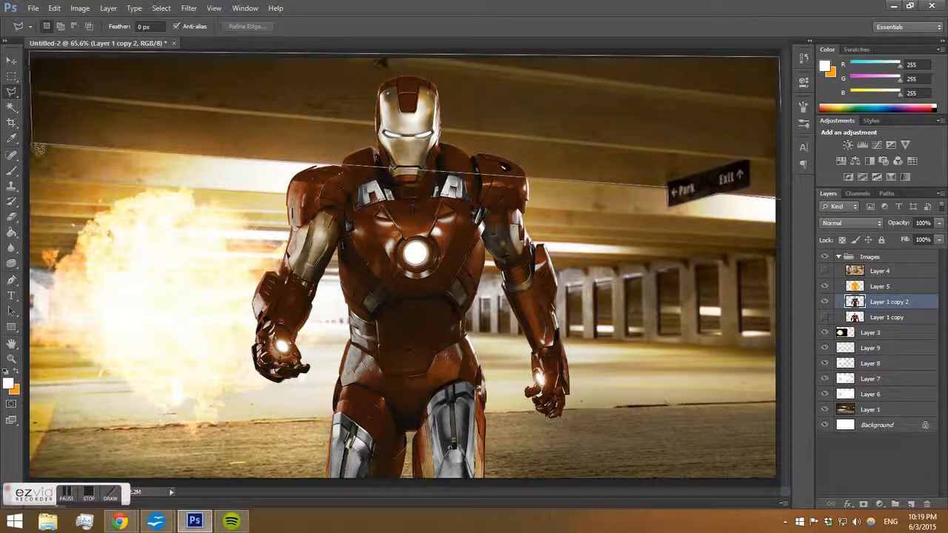
click(33, 145)
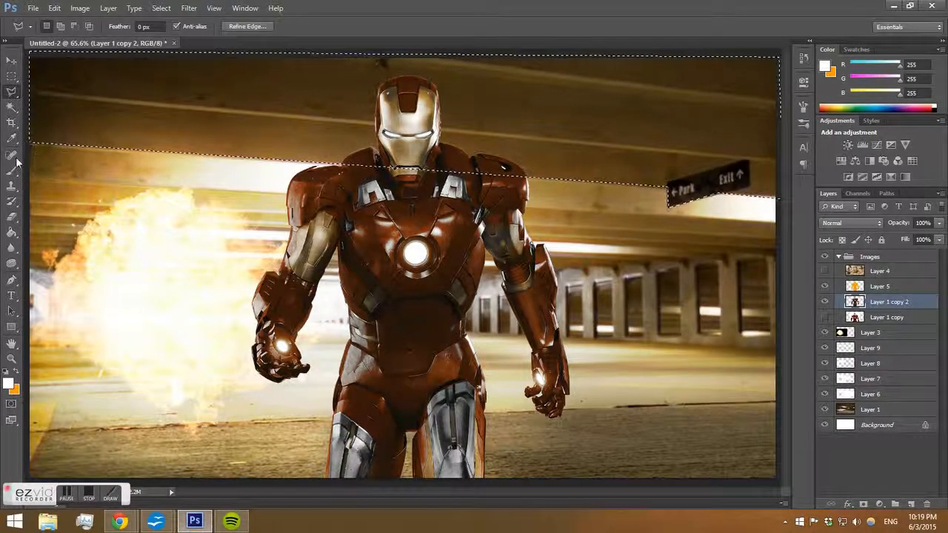
Create a new layer above Layer 9, paint the selection black with default colors, and deselect.
key(b)
key(d)
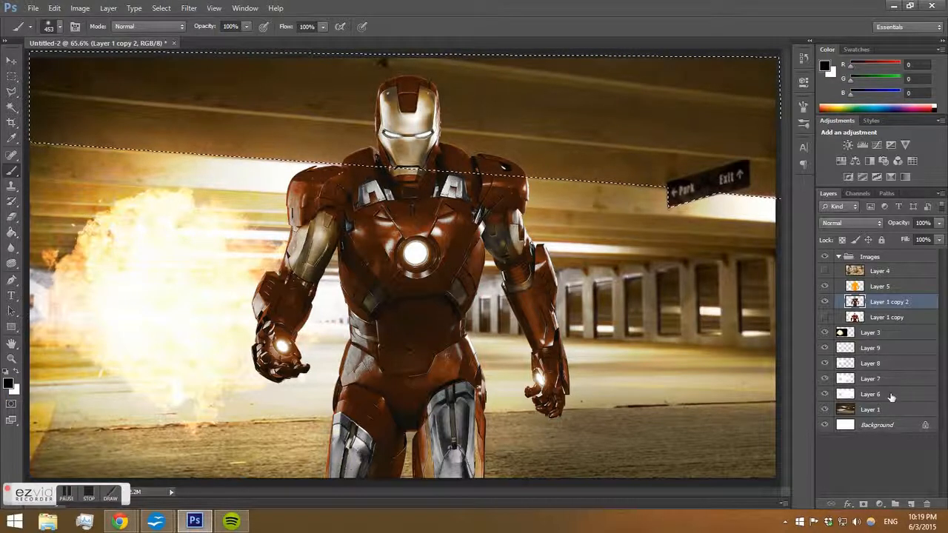
click(881, 364)
click(878, 348)
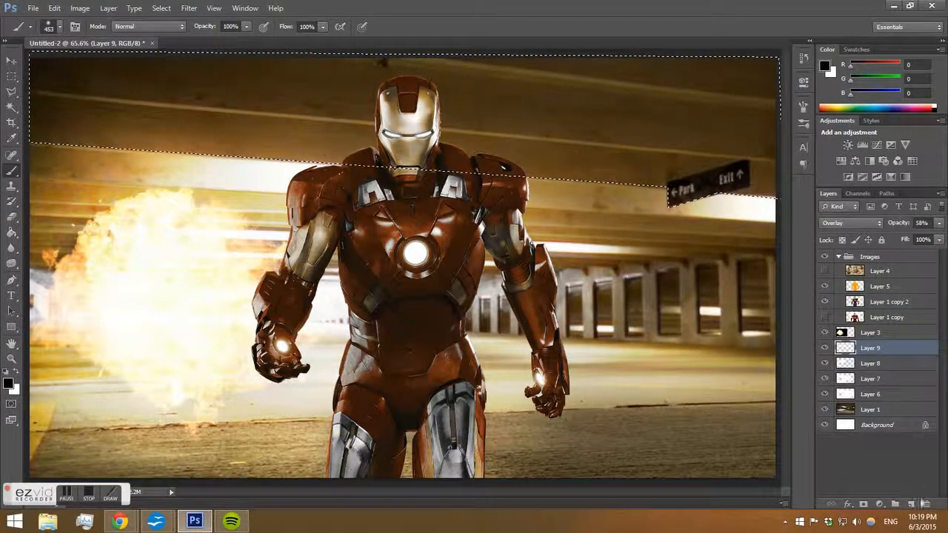
click(910, 504)
mouse_move(89, 96)
mouse_down()
mouse_move(726, 111)
mouse_move(177, 111)
mouse_move(715, 116)
mouse_up()
key(ctrl+d)
Set Layer 10's blend mode to Overlay and its opacity to 40%.
click(843, 222)
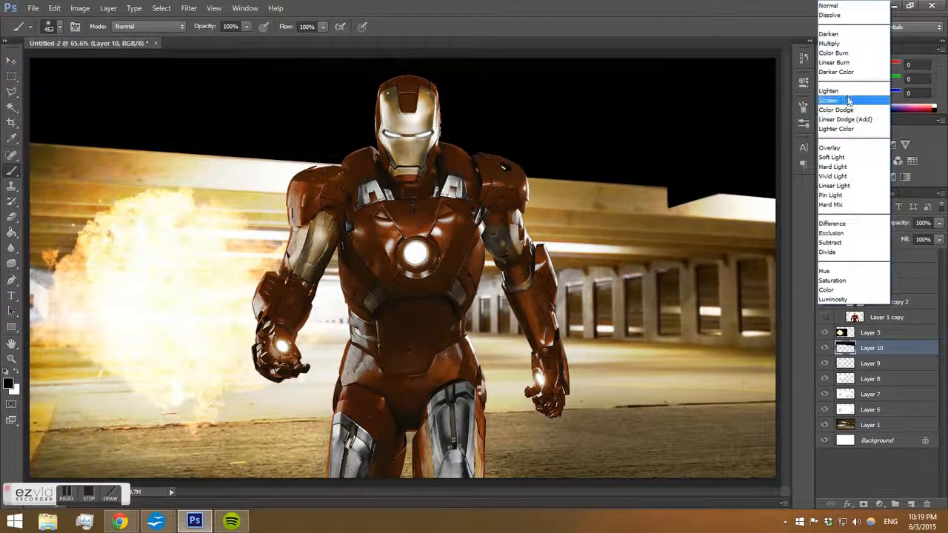
click(831, 147)
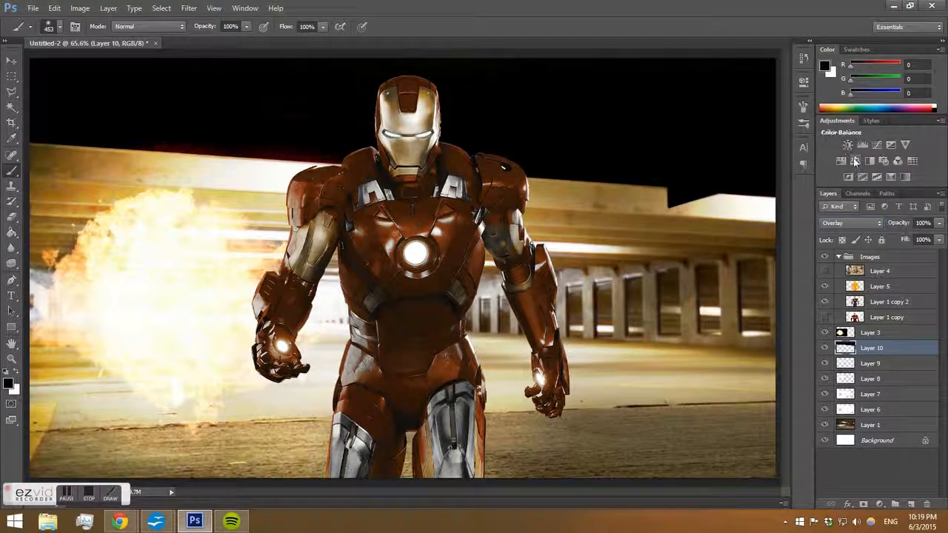
click(938, 226)
drag(939, 241, 898, 241)
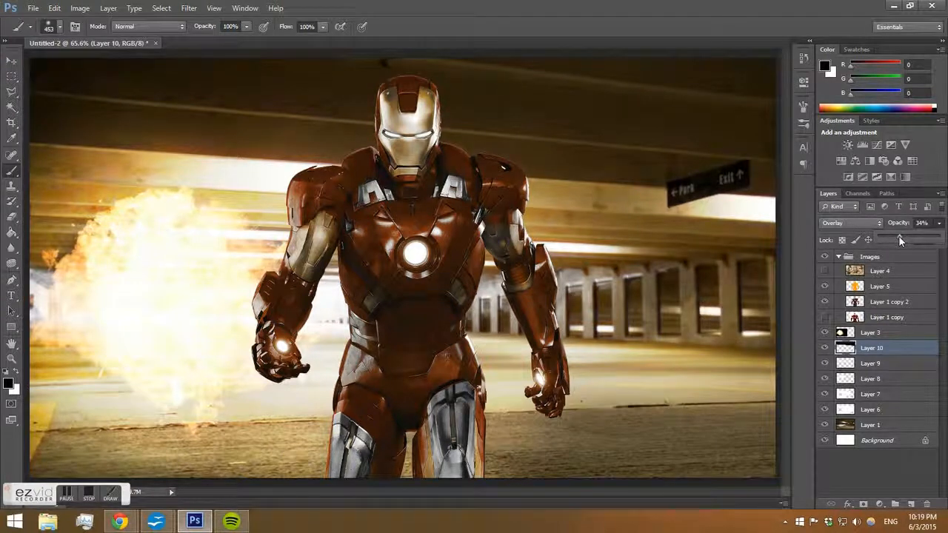
drag(902, 235, 901, 235)
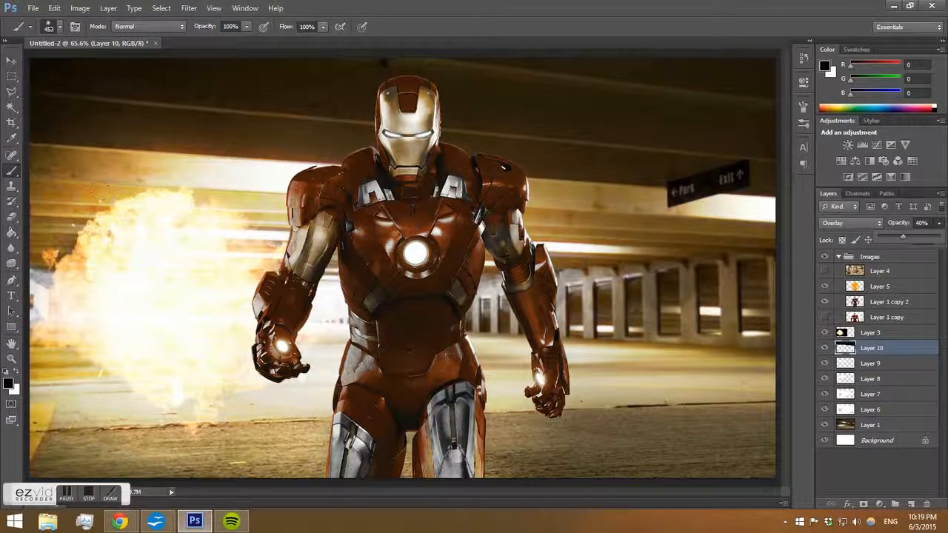
Apply a Gaussian Blur to Layer 10.
key(e)
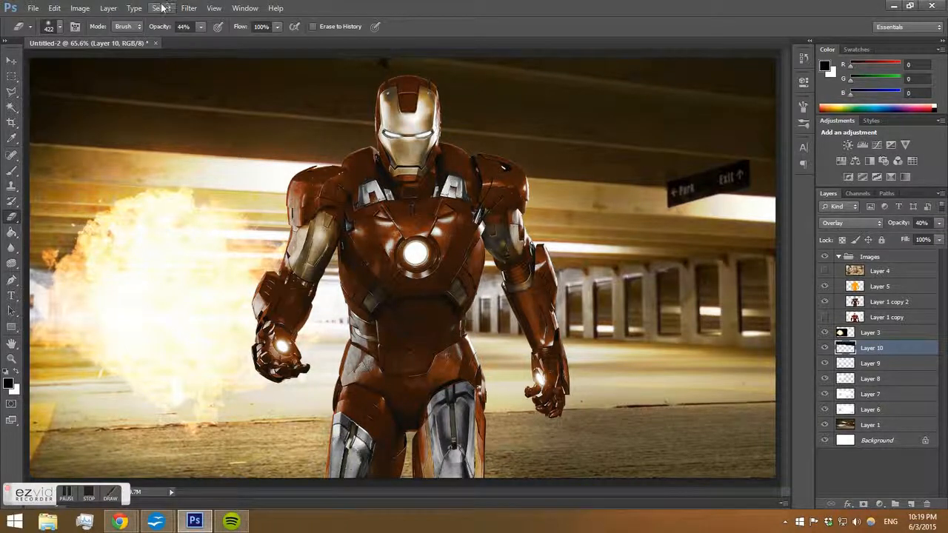
click(189, 7)
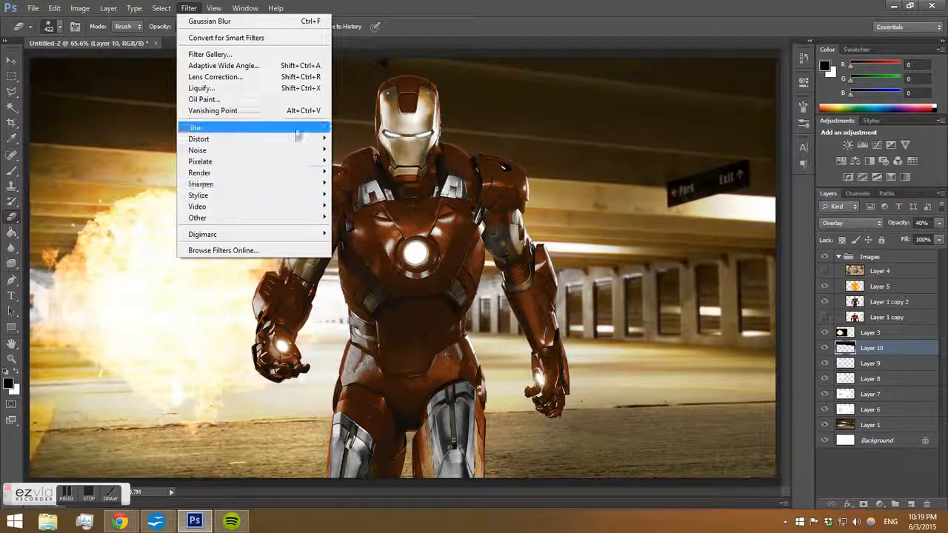
mouse_move(296, 135)
click(369, 209)
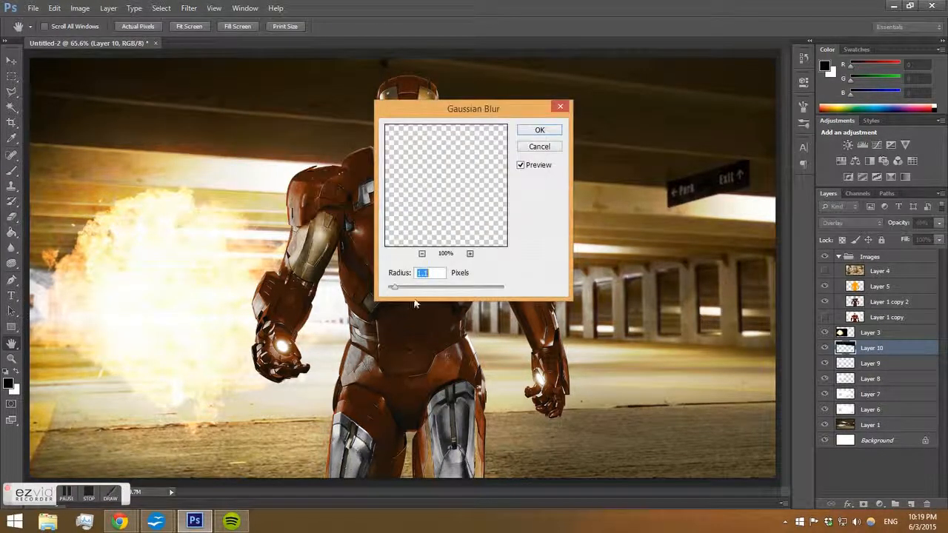
drag(397, 287, 430, 288)
click(540, 131)
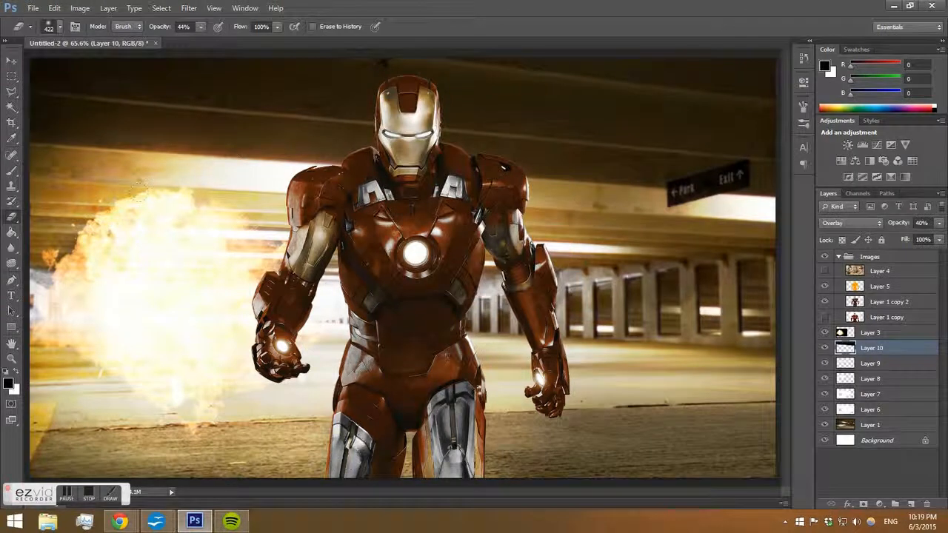
Lower the Eraser tool's opacity to 6%.
click(199, 28)
drag(190, 44, 189, 44)
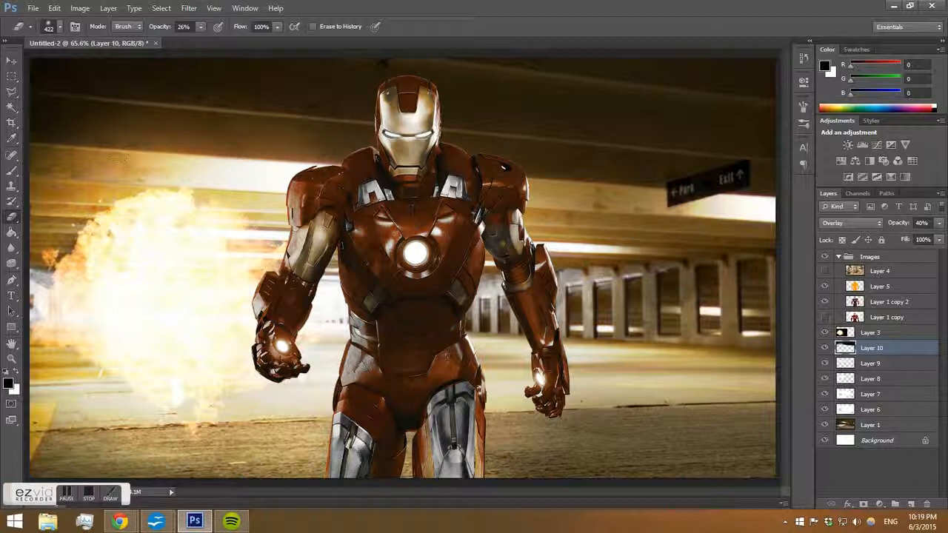
drag(198, 34, 188, 41)
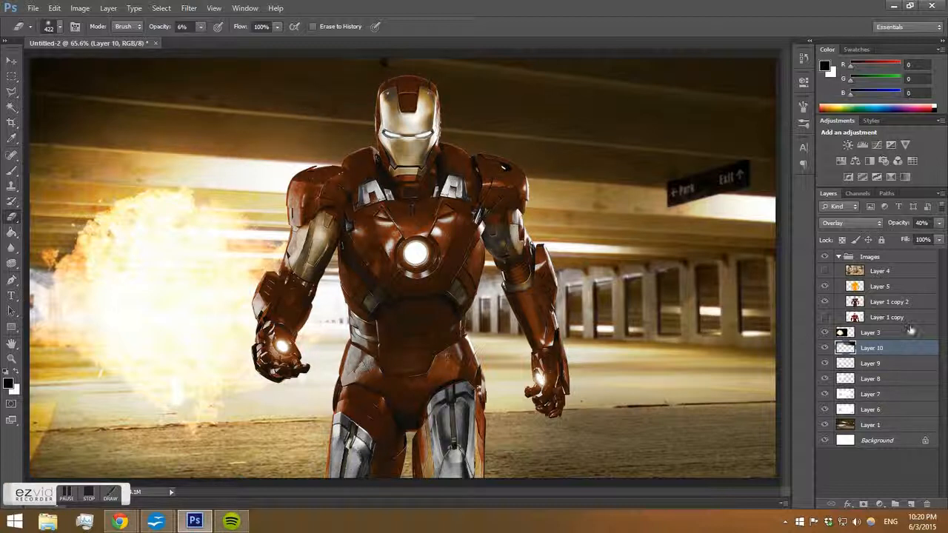
Apply an S-shaped Curves adjustment to Layer 1 copy 2 to boost the figure's contrast, then switch back to the Eraser.
click(895, 301)
key(ctrl+m)
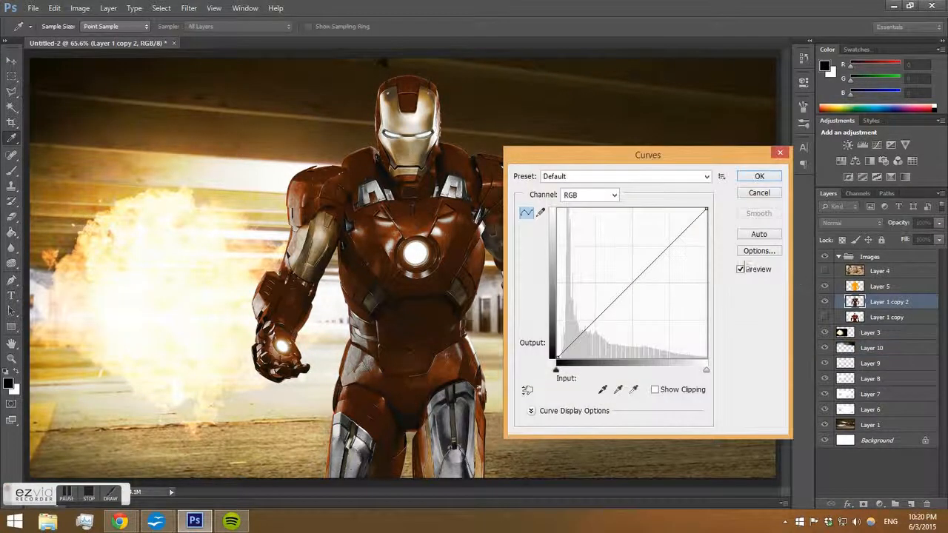
drag(700, 214, 670, 223)
drag(584, 326, 579, 338)
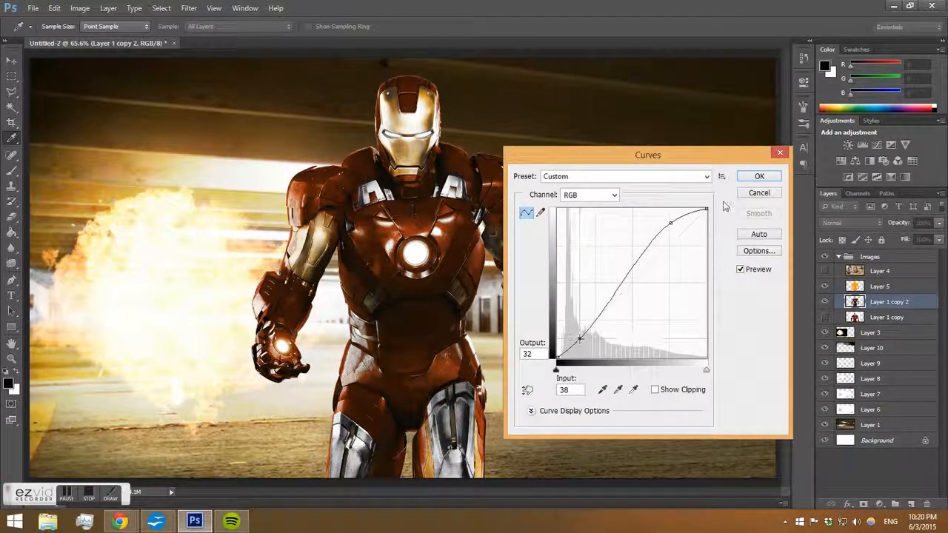
click(759, 176)
key(e)
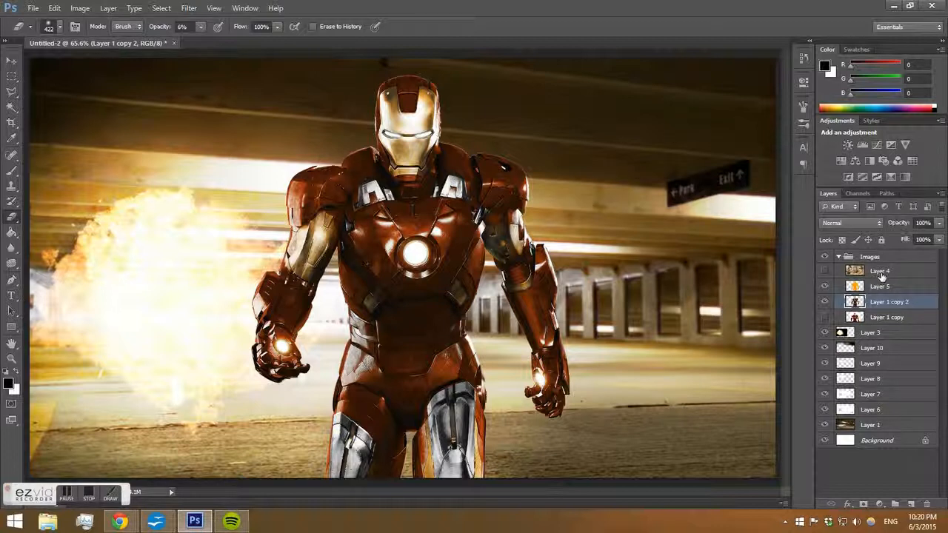
Select and show Layer 4, the smoke explosion photo, and scale it slightly with Free Transform to fill the canvas.
click(881, 276)
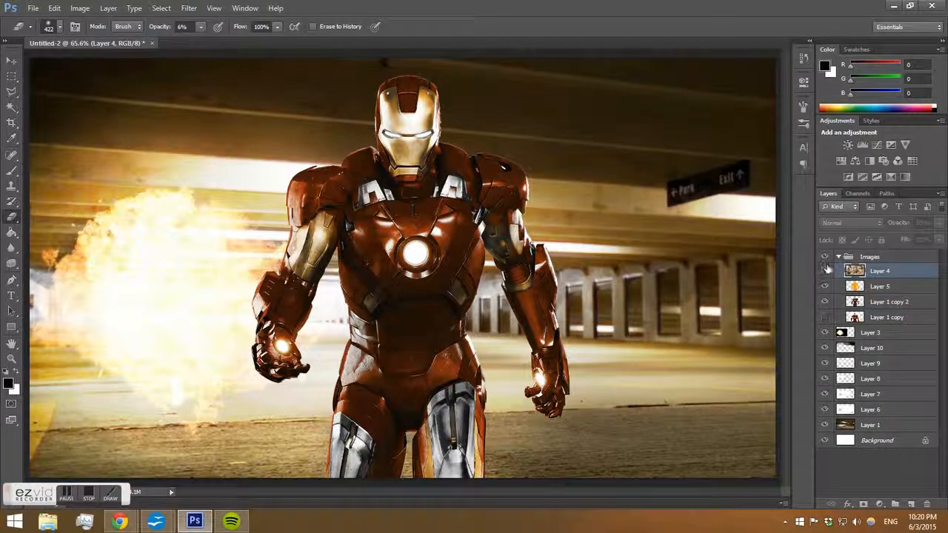
click(824, 271)
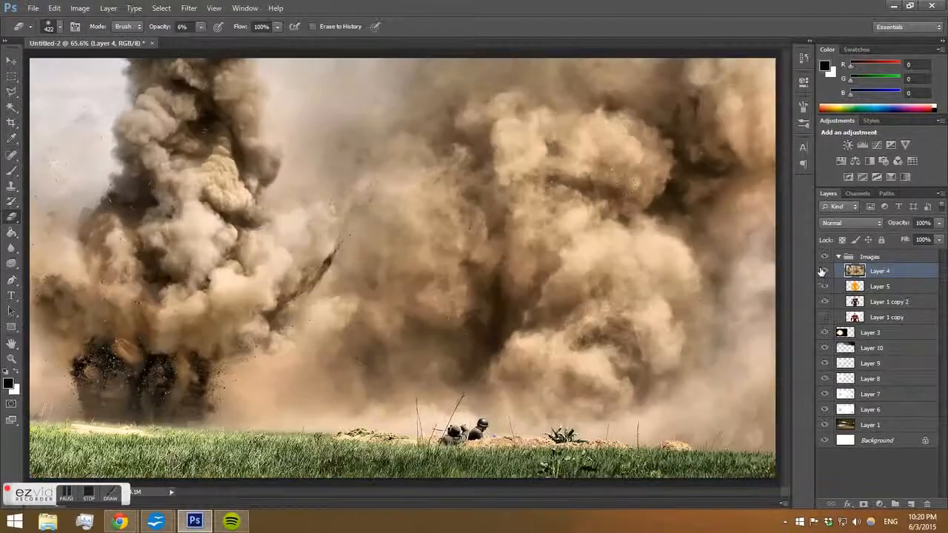
key(ctrl+t)
mouse_move(30, 58)
mouse_down()
mouse_move(93, 91)
mouse_move(25, 58)
mouse_up()
click(12, 65)
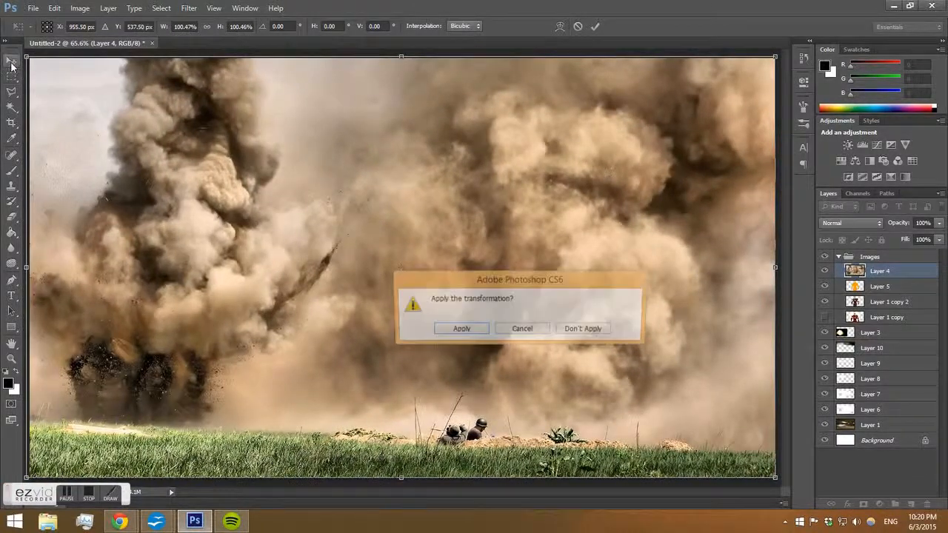
click(446, 327)
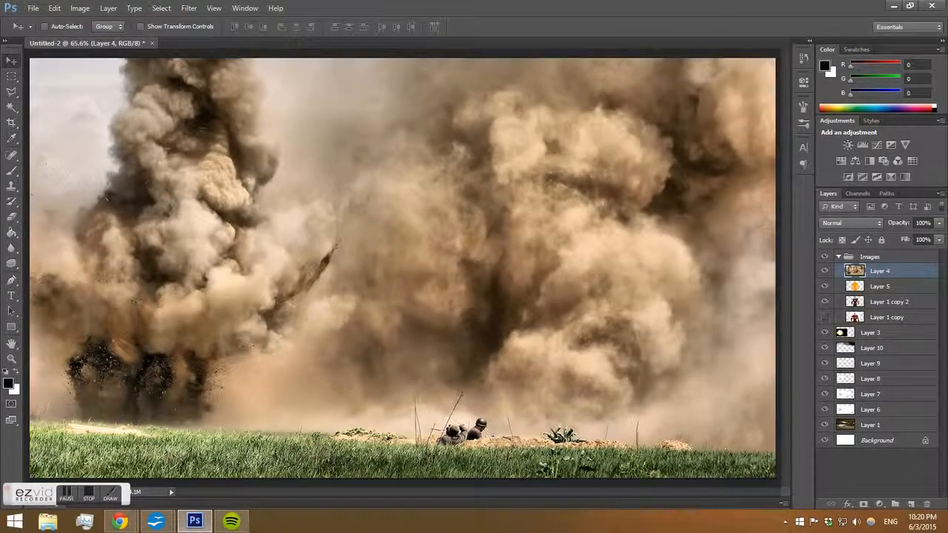
Select the grass strip at the bottom of Layer 4 with the Polygonal Lasso, feather it 50 px, delete it, and deselect.
click(11, 93)
click(29, 403)
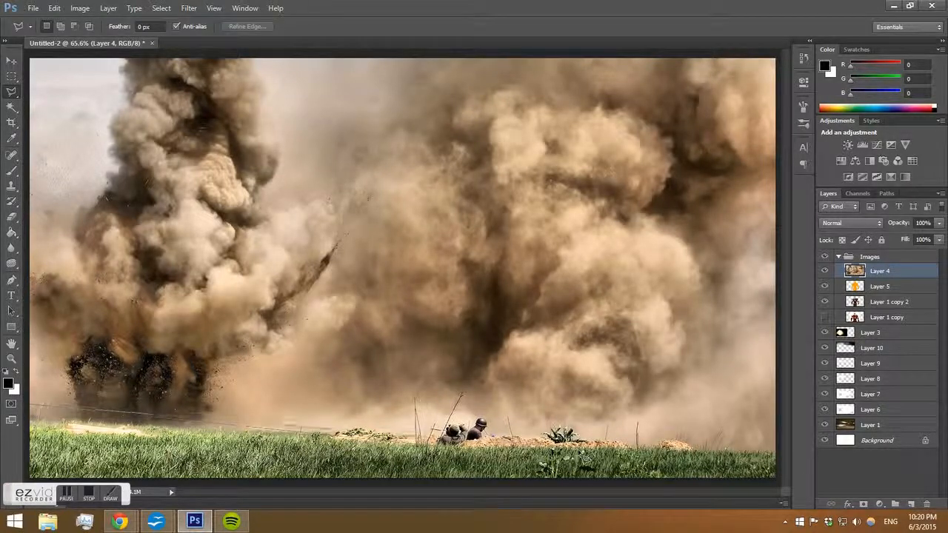
click(806, 429)
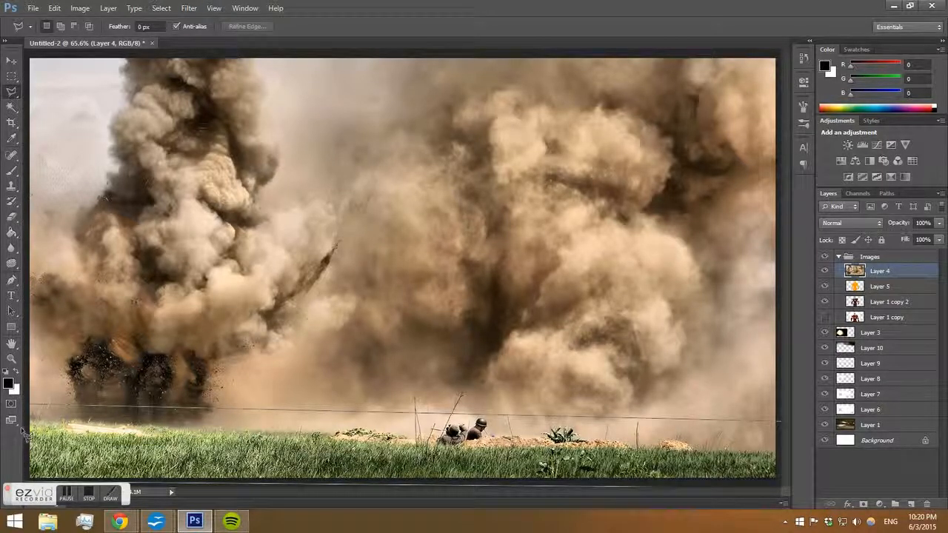
click(29, 406)
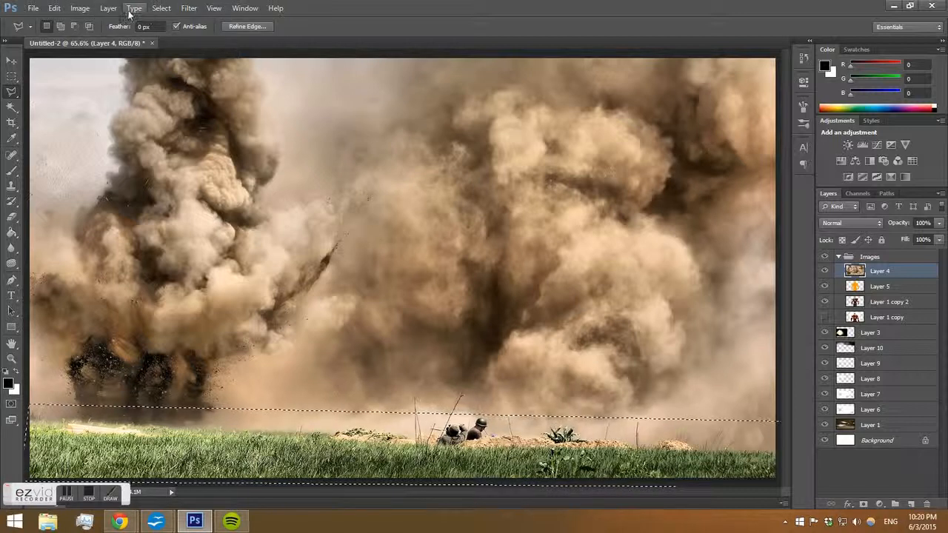
click(157, 9)
mouse_move(213, 143)
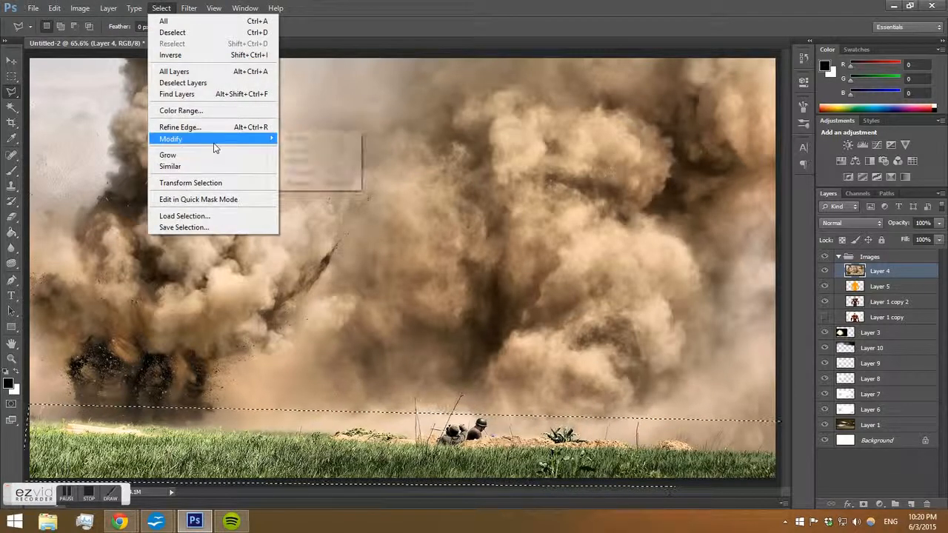
click(299, 183)
text(50)
key(Return)
key(Delete)
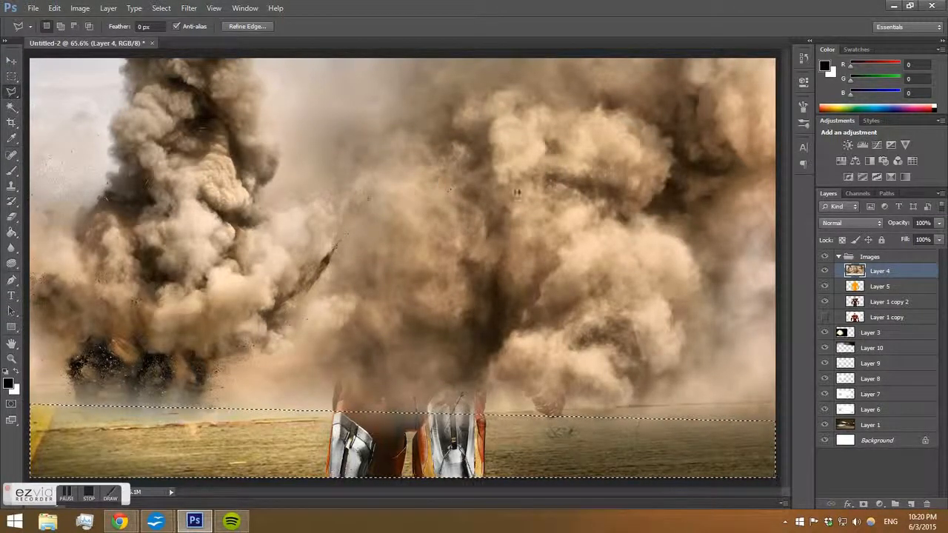
key(ctrl+d)
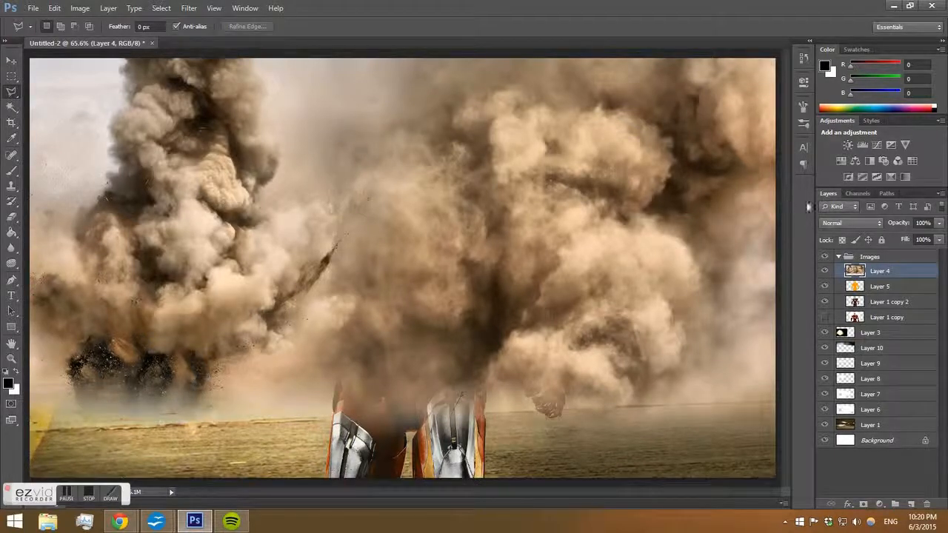
Move Layer 4 down below Layer 3 and step through its blend modes to compare the results.
drag(875, 266, 874, 346)
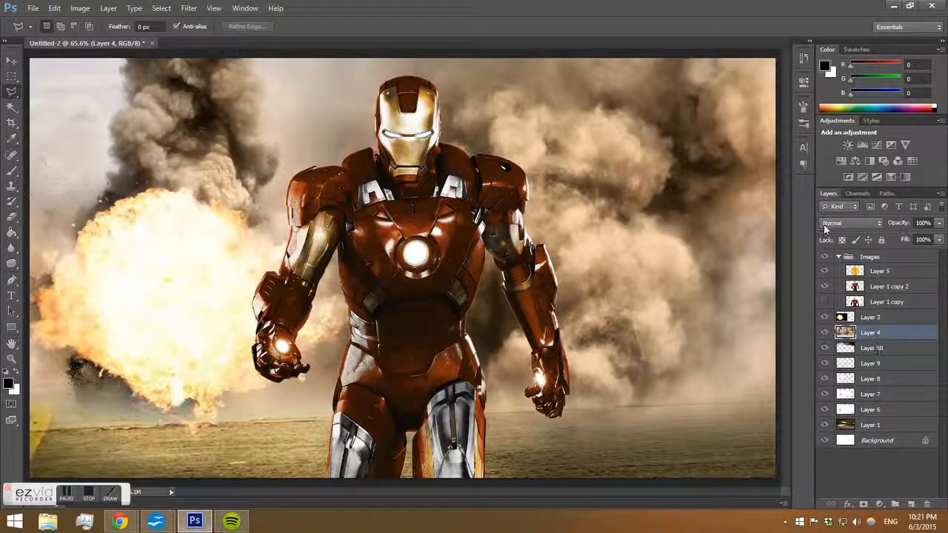
click(850, 223)
click(849, 224)
key(Up)
key(Up)
key(Up)
key(Up)
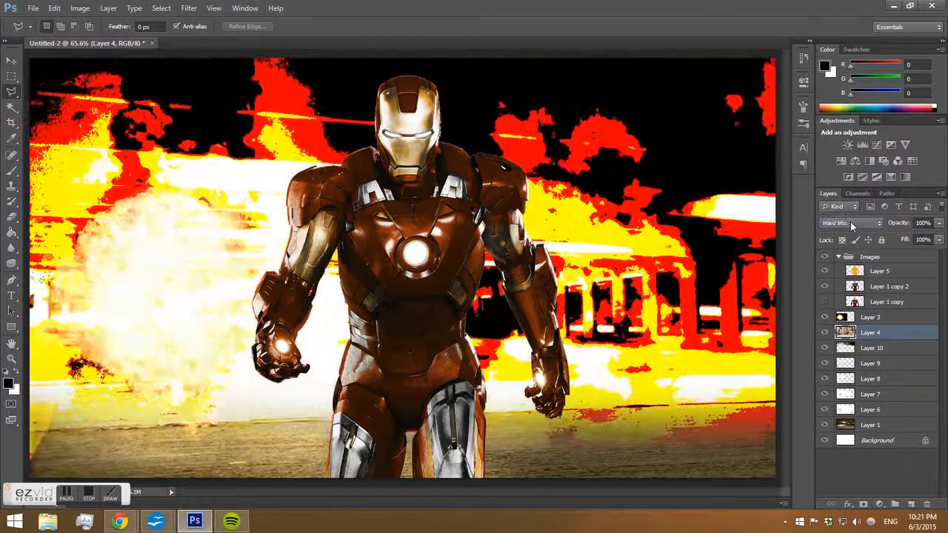
key(Up)
key(Up)
key(Up)
key(Up)
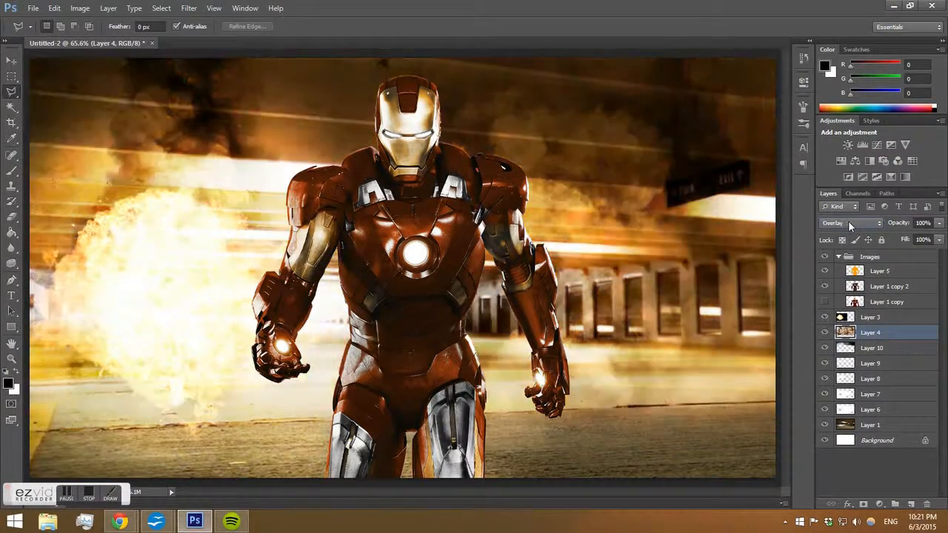
key(Up)
key(Up)
key(Up)
key(Up)
key(Up)
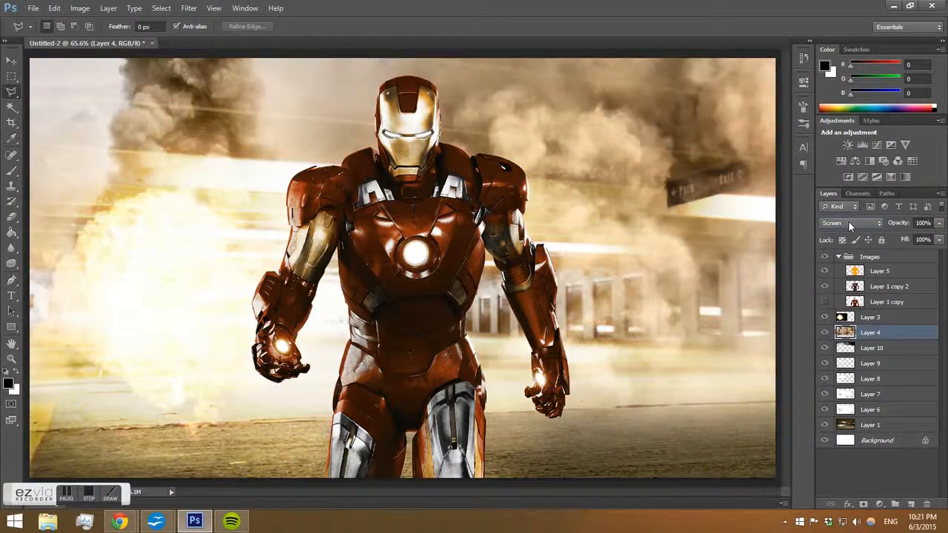
key(Up)
key(Up)
key(Up)
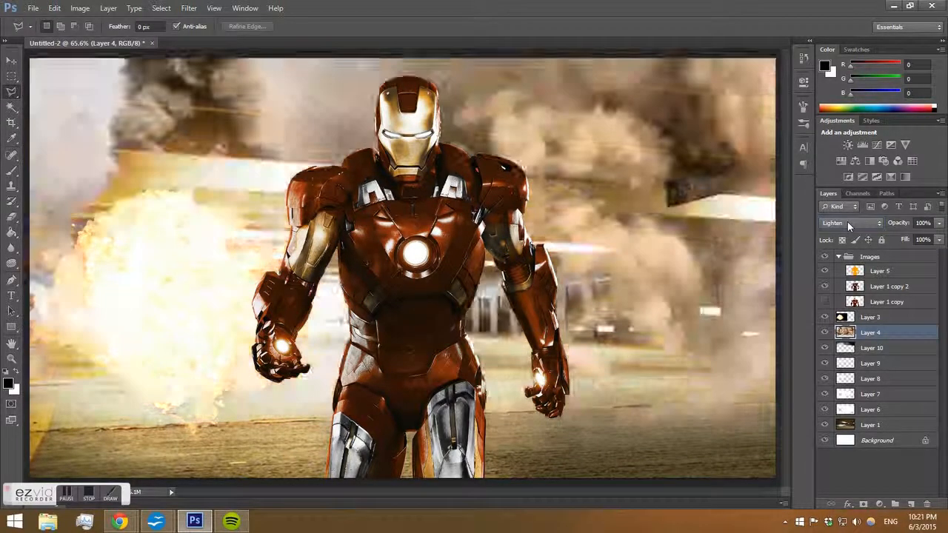
key(Up)
key(Up)
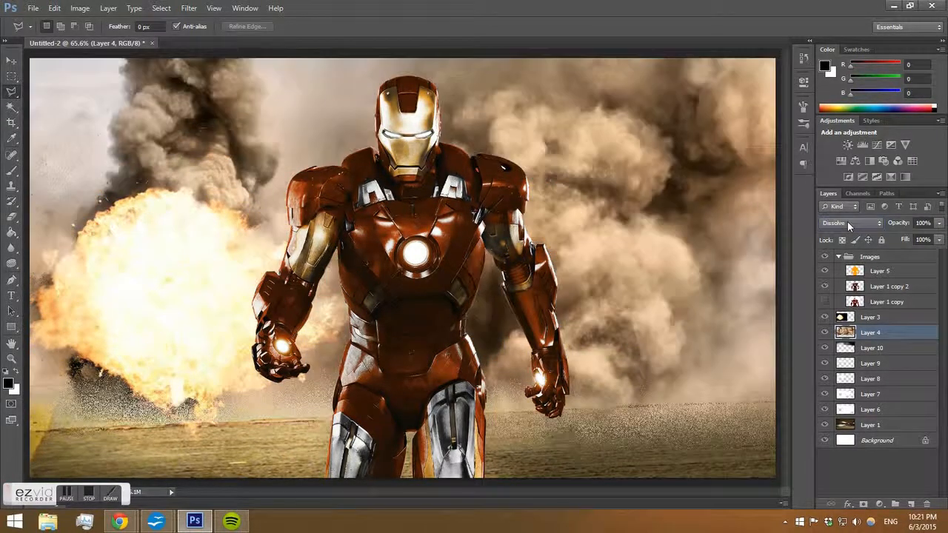
key(Down)
key(Down)
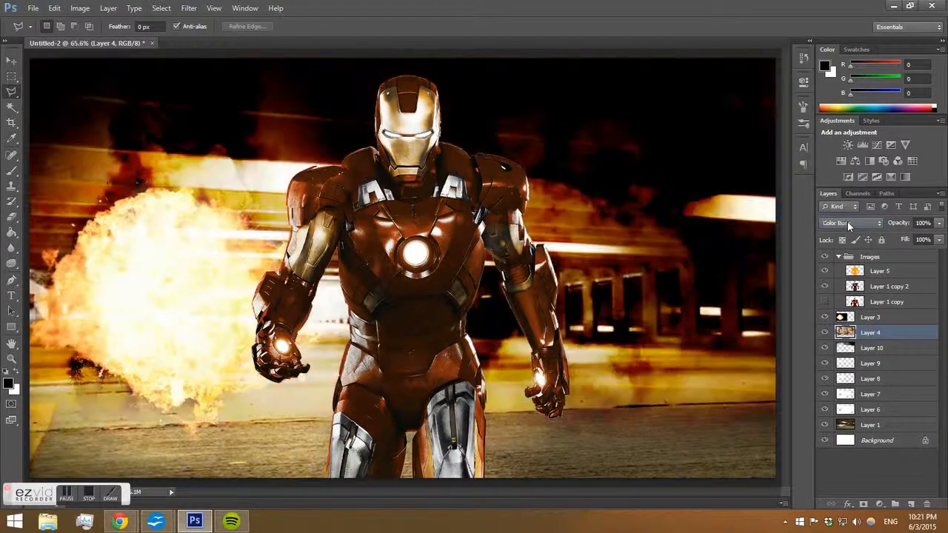
key(Down)
key(Down)
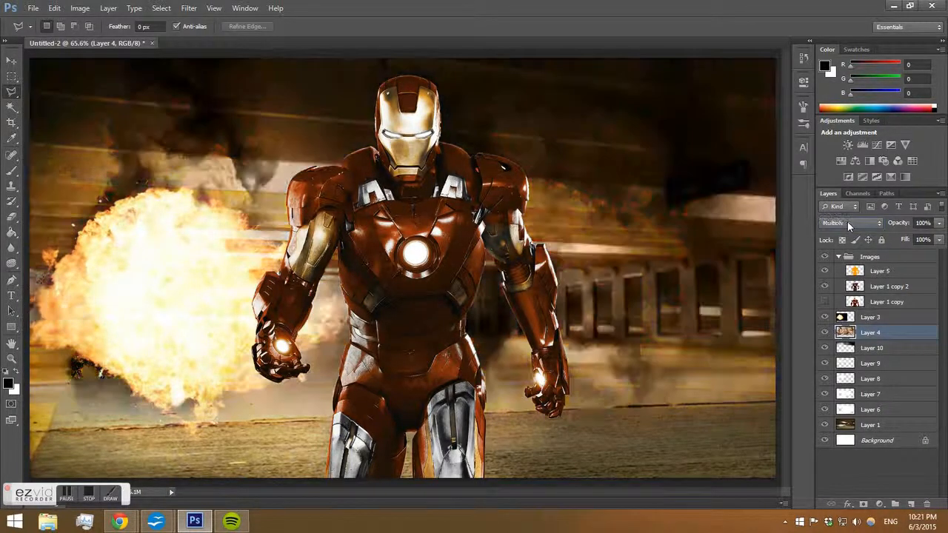
key(Down)
key(Down)
key(Down)
key(Down)
key(Down)
key(Down)
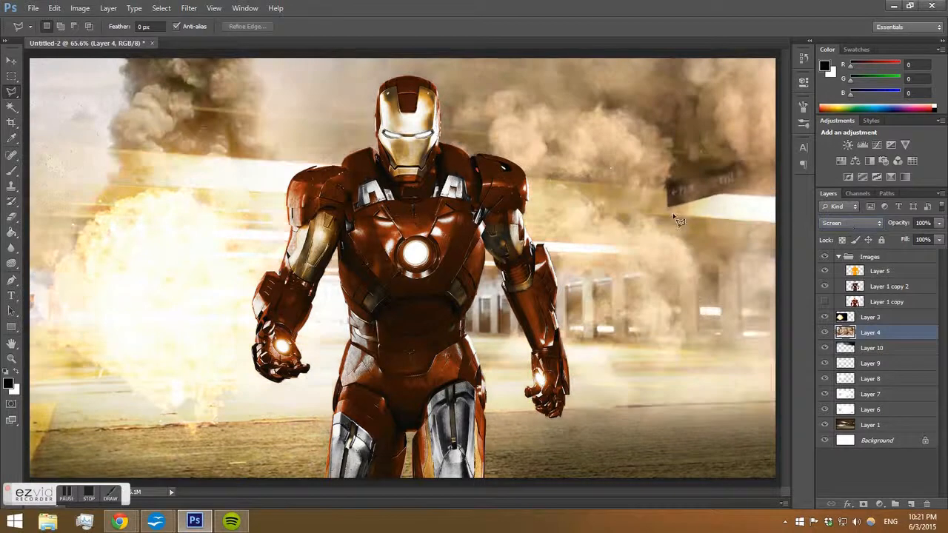
key(Down)
key(Up)
key(Up)
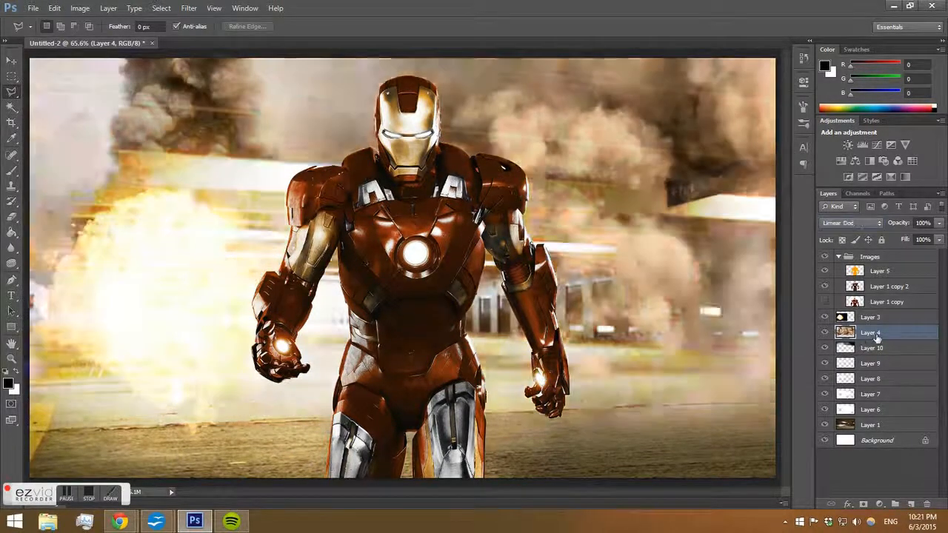
key(Down)
key(Down)
key(Down)
Move Layer 4 further down to sit directly above Layer 1 and step through more blend modes.
drag(876, 335, 878, 424)
key(Up)
key(Down)
key(Down)
key(Down)
key(Down)
key(Down)
key(Down)
key(Down)
key(Down)
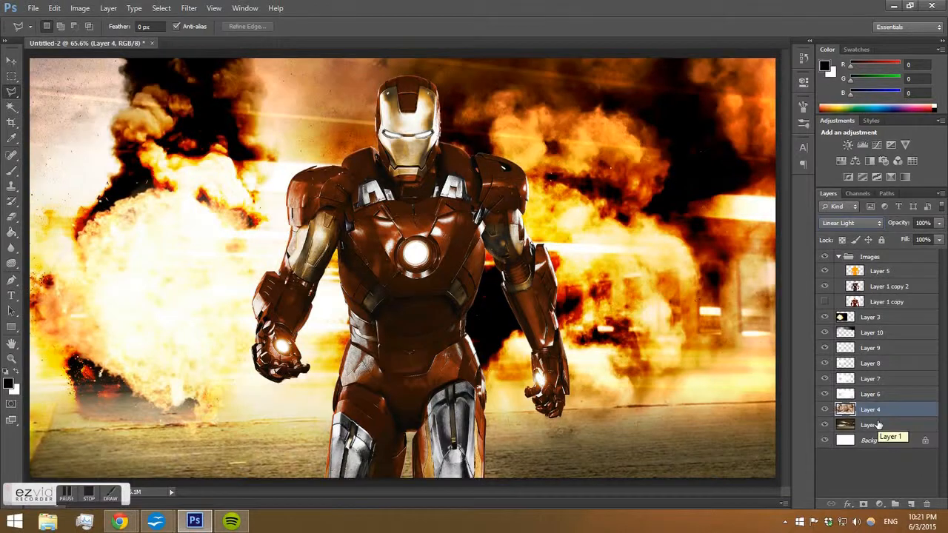
key(Down)
key(Down)
key(Down)
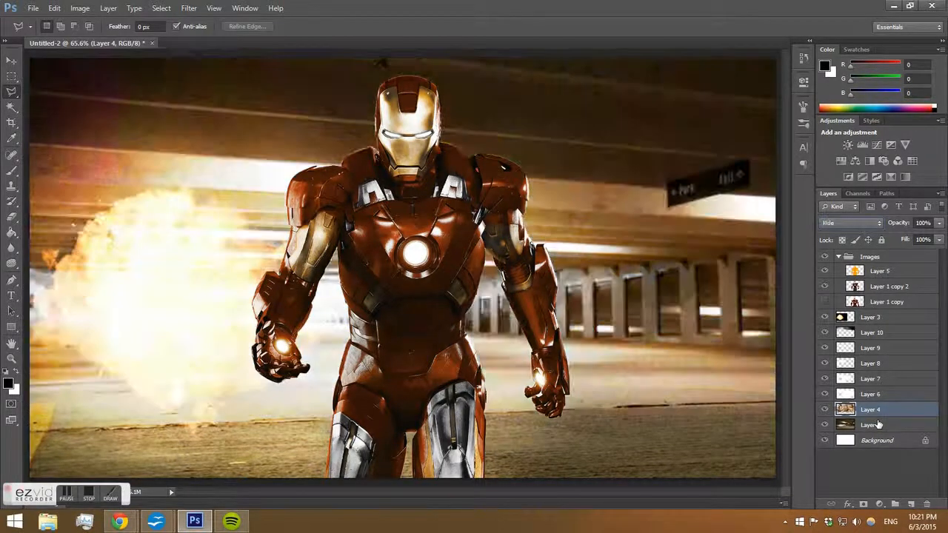
Hide Layers 6, 7, 8, 3, 10 and 9.
click(825, 393)
click(824, 378)
click(824, 363)
click(824, 319)
click(823, 334)
click(824, 348)
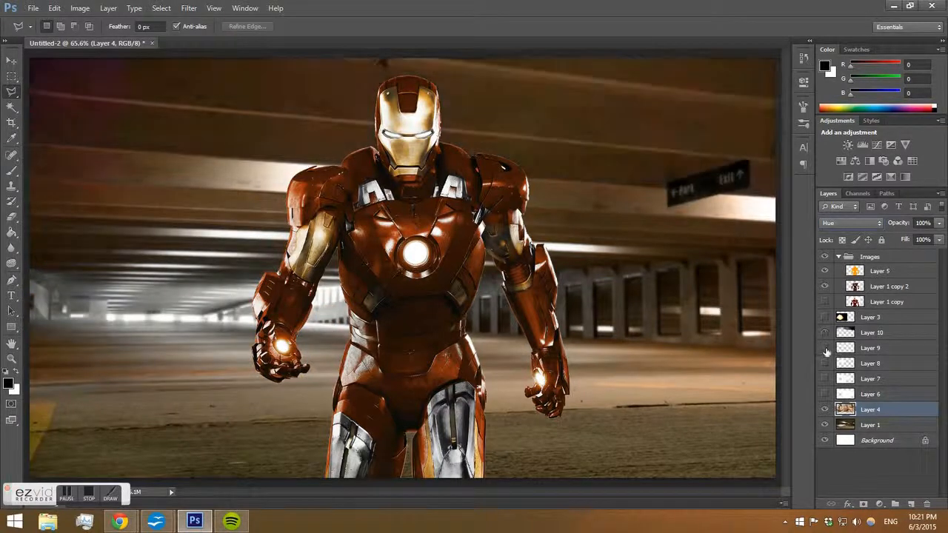
Cycle through Layer 4's blend modes to compare them, then reset it to Normal.
click(839, 222)
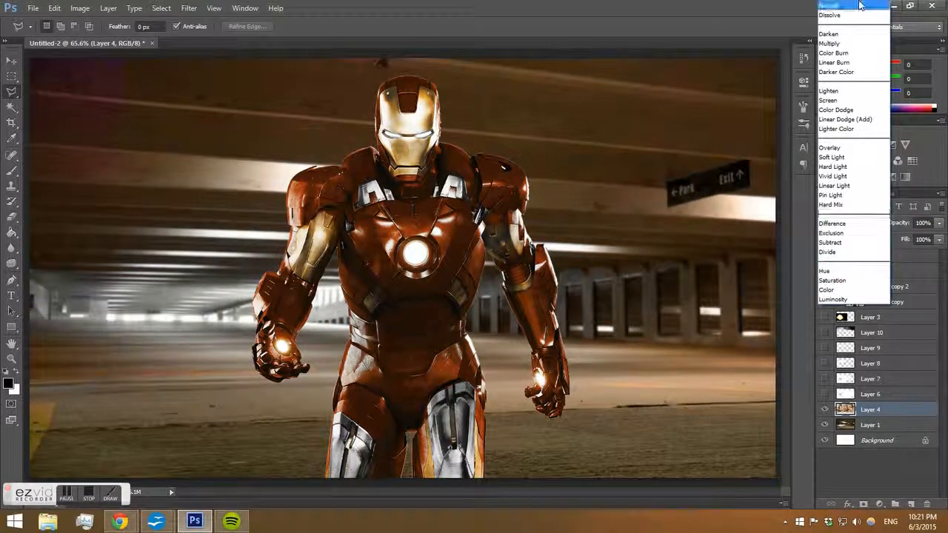
click(840, 19)
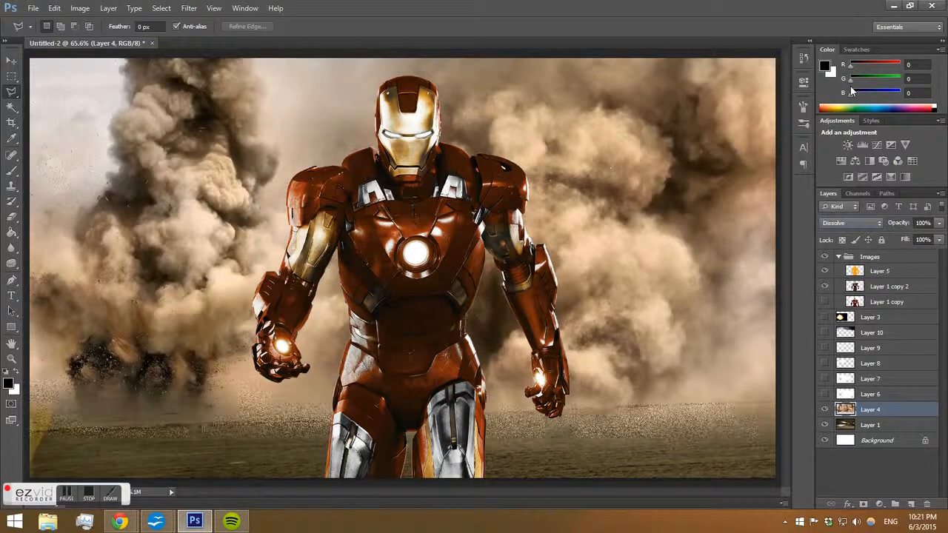
key(shift+plus)
key(shift+plus)
key(shift+plus)
key(shift+plus)
key(shift+plus)
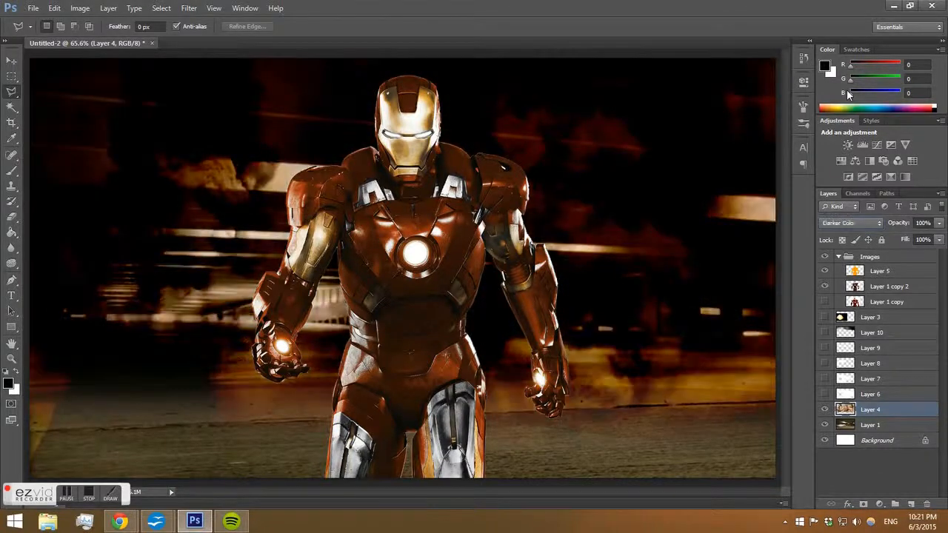
key(shift+plus)
key(shift+plus)
key(shift+plus)
key(shift+plus)
key(shift+plus)
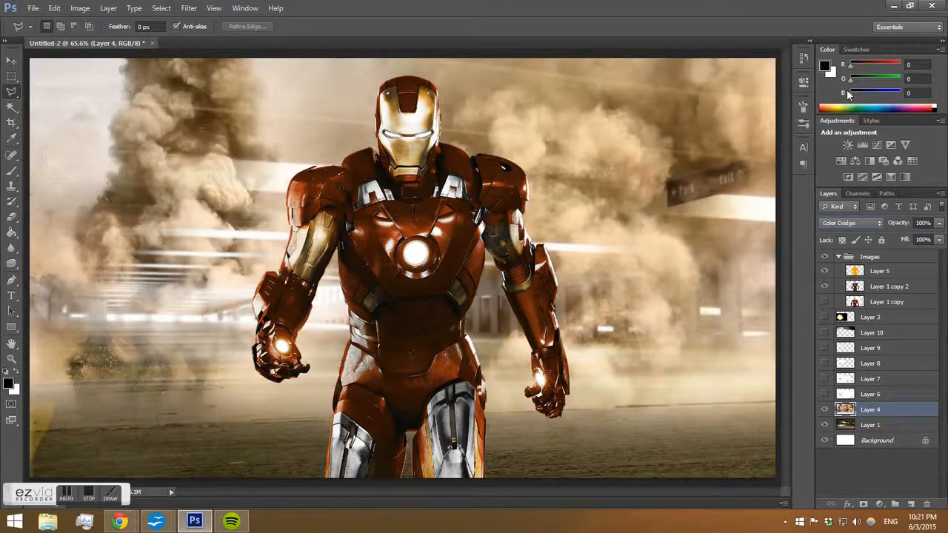
key(shift+plus)
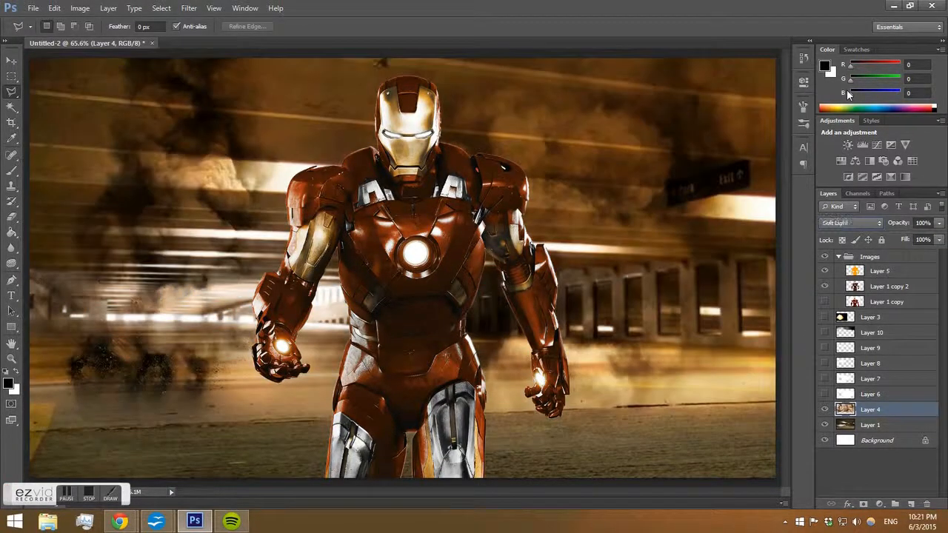
key(shift+plus)
key(shift+plus)
key(shift+plus)
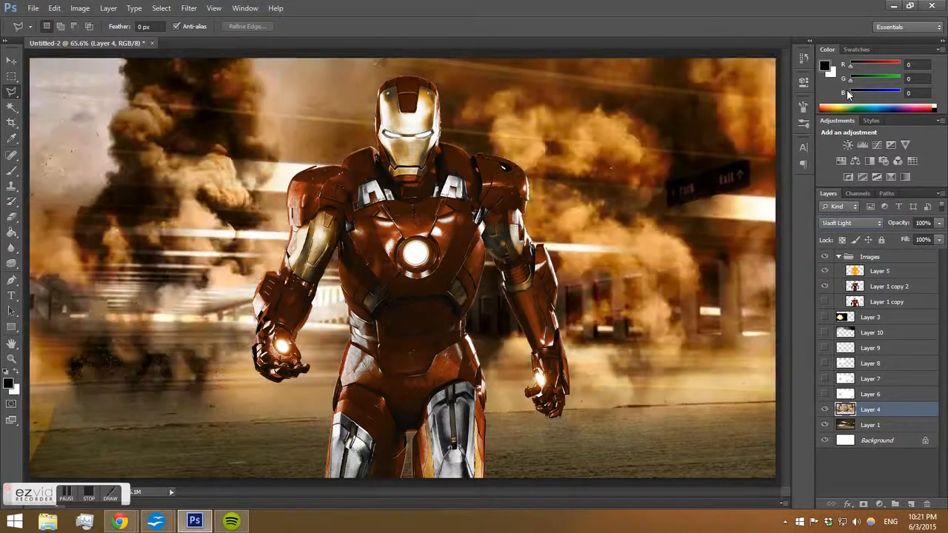
key(shift+plus)
key(shift+plus)
key(shift+plus)
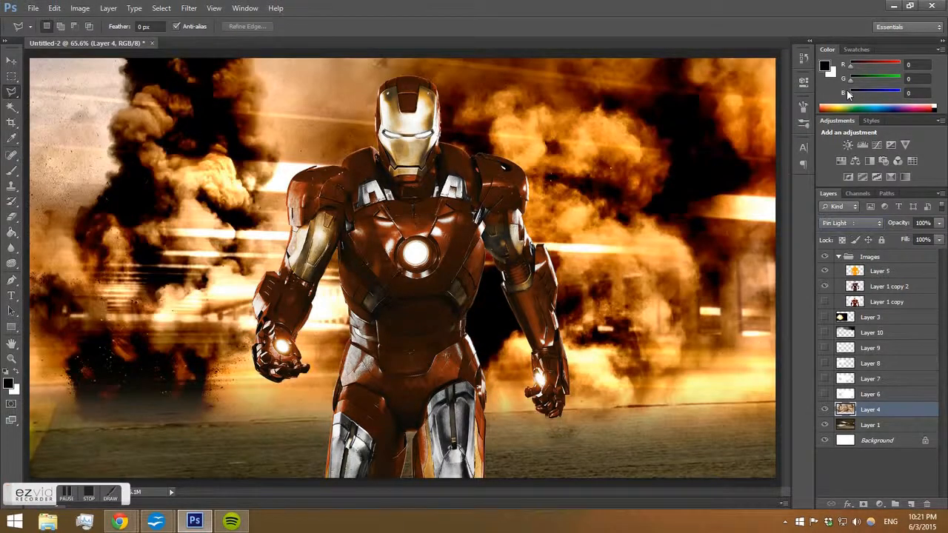
key(shift+plus)
key(shift+plus)
key(shift+plus)
key(shift+plus)
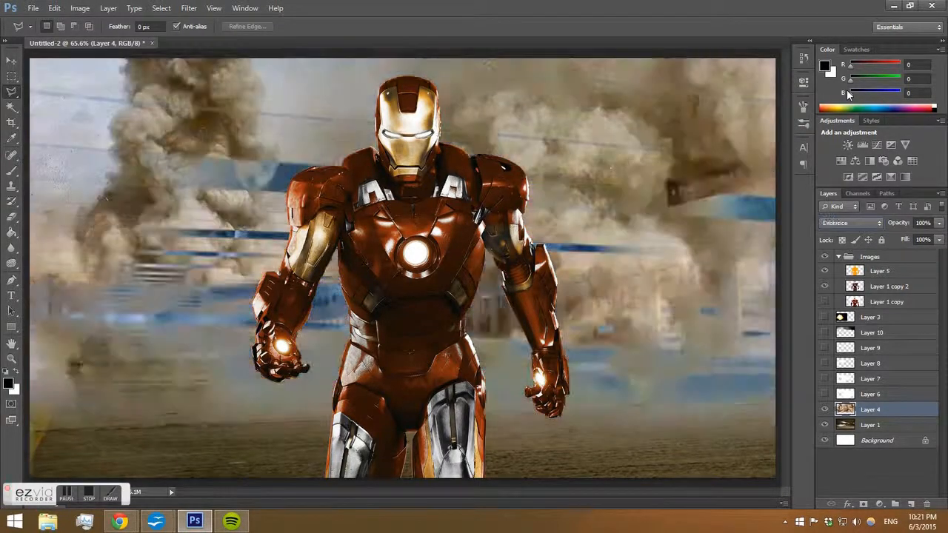
key(shift+minus)
key(shift+minus)
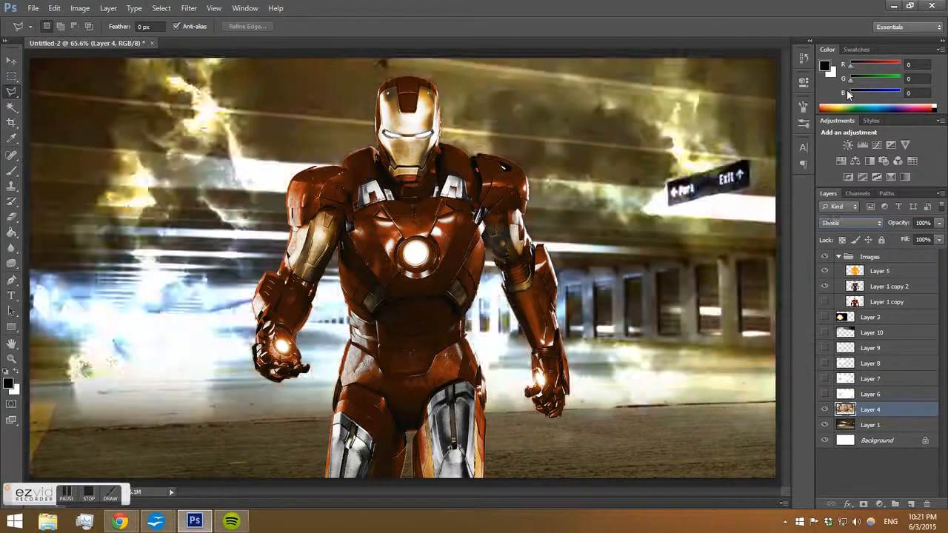
key(shift+alt+n)
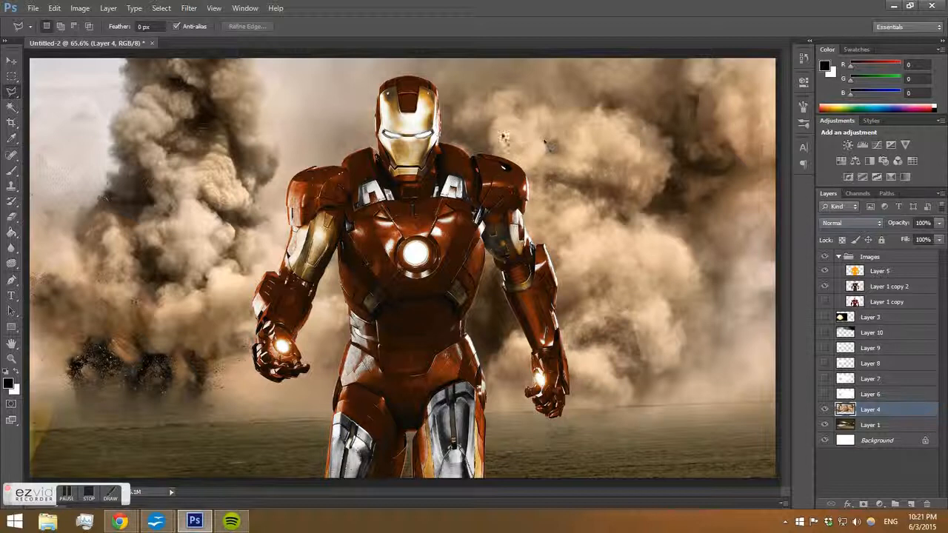
Lower Layer 4's opacity to 36% and duplicate the layer.
click(939, 223)
drag(933, 239, 897, 235)
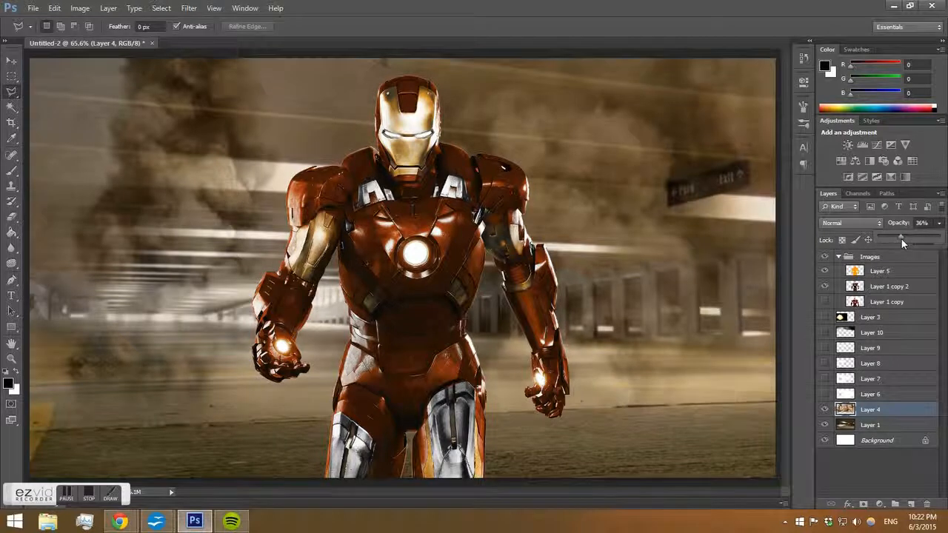
drag(894, 398, 859, 409)
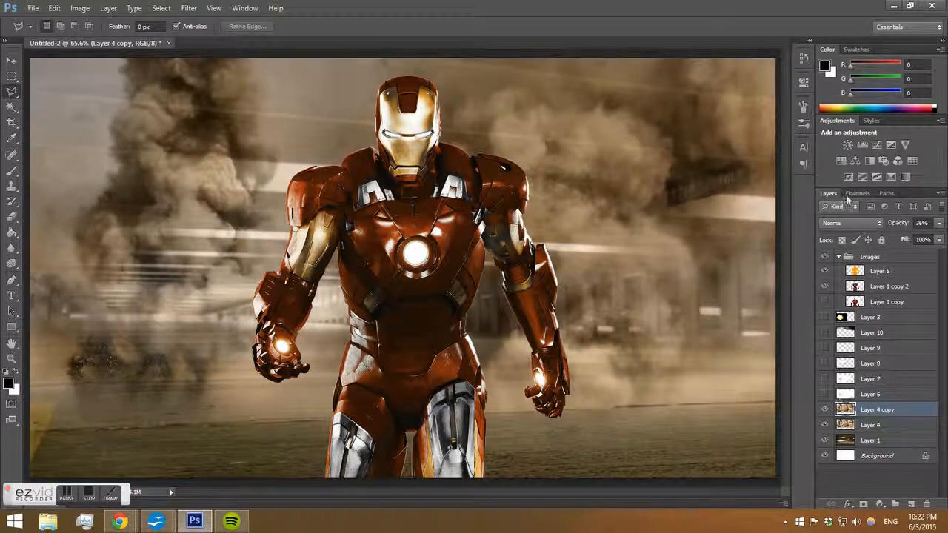
Set Layer 4 copy to Normal blend mode at 100% opacity.
click(847, 223)
click(838, 8)
click(939, 223)
drag(902, 237, 942, 239)
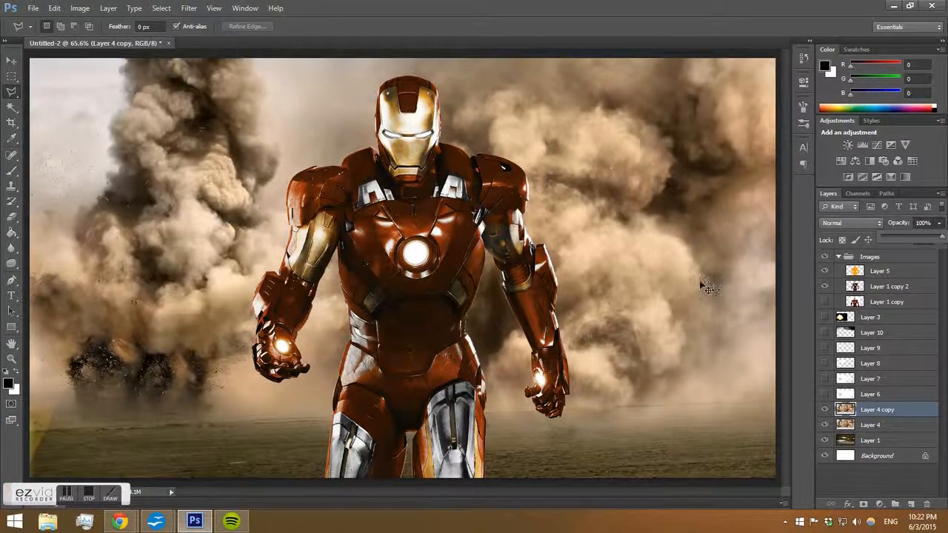
Desaturate Layer 4 copy with Hue/Saturation, setting saturation to -100.
key(ctrl+u)
drag(769, 146, 666, 148)
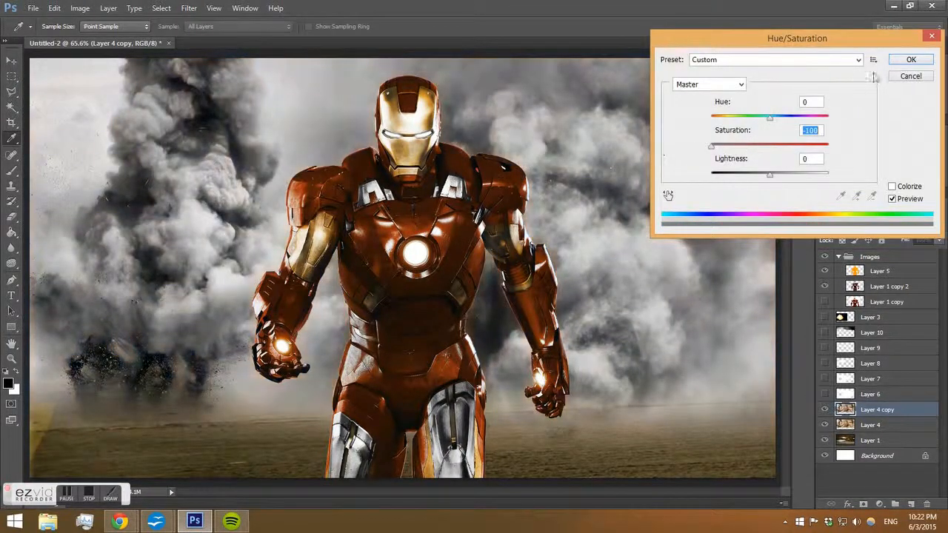
click(911, 60)
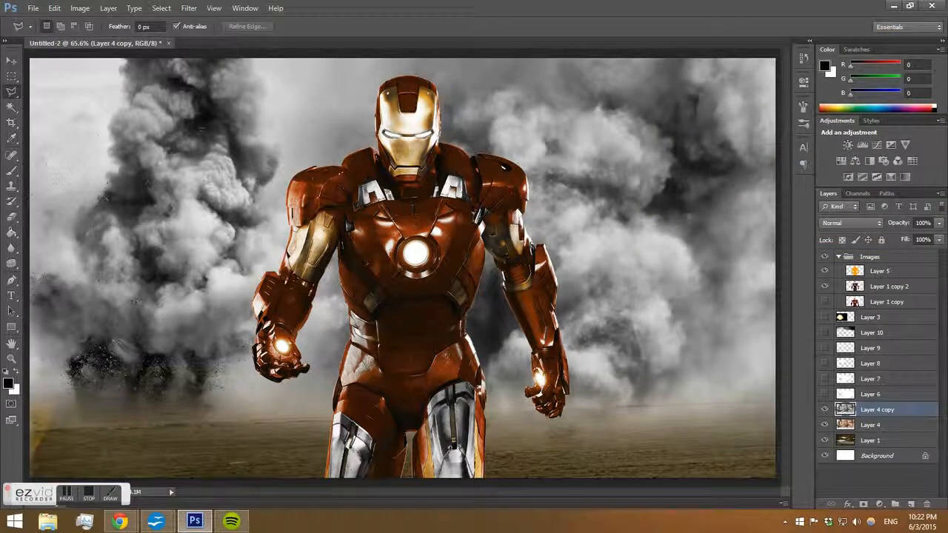
Set Layer 4 copy's blend mode to Multiply and its opacity to 81%.
click(835, 222)
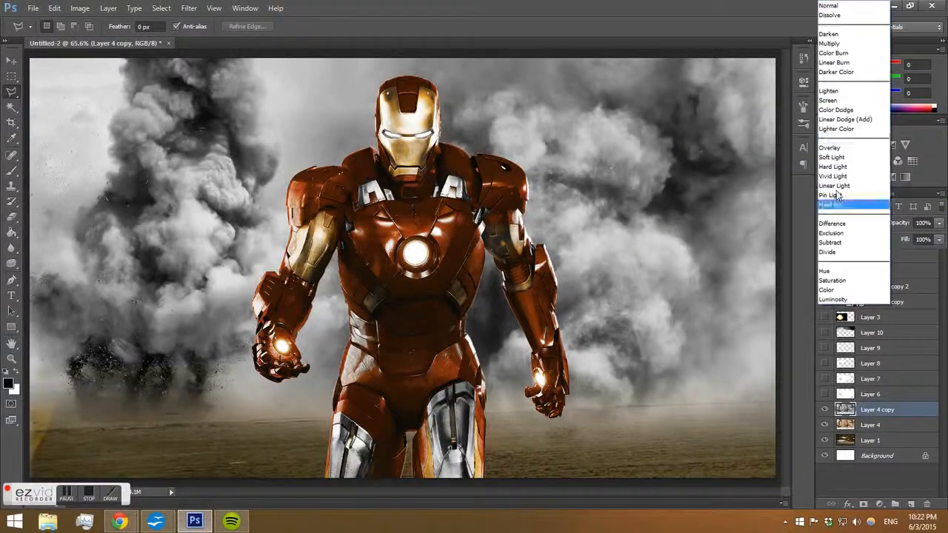
click(851, 36)
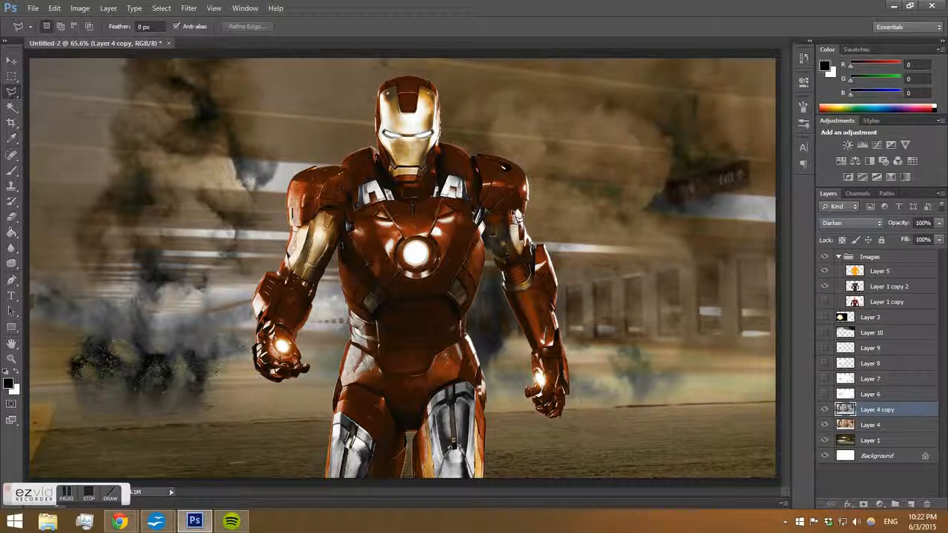
click(851, 223)
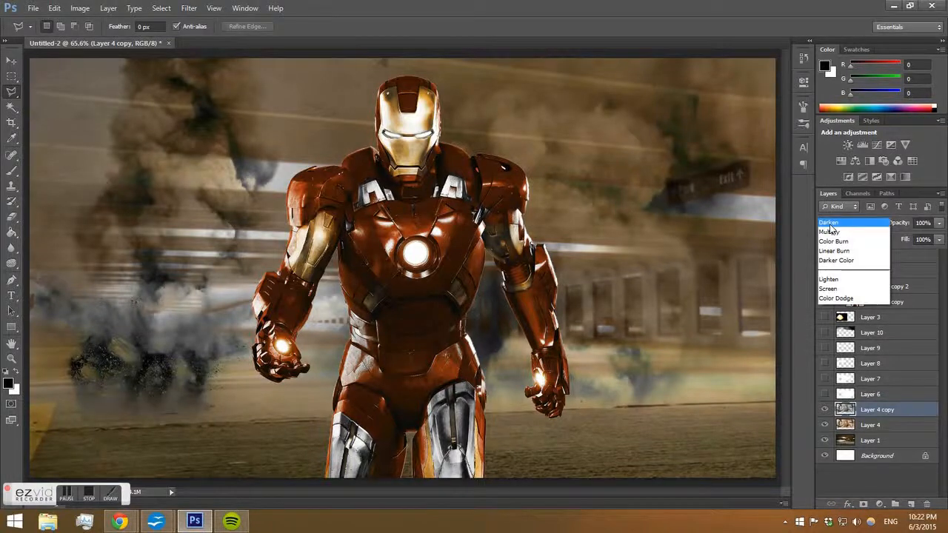
click(849, 35)
key(Down)
key(Down)
key(Up)
click(938, 223)
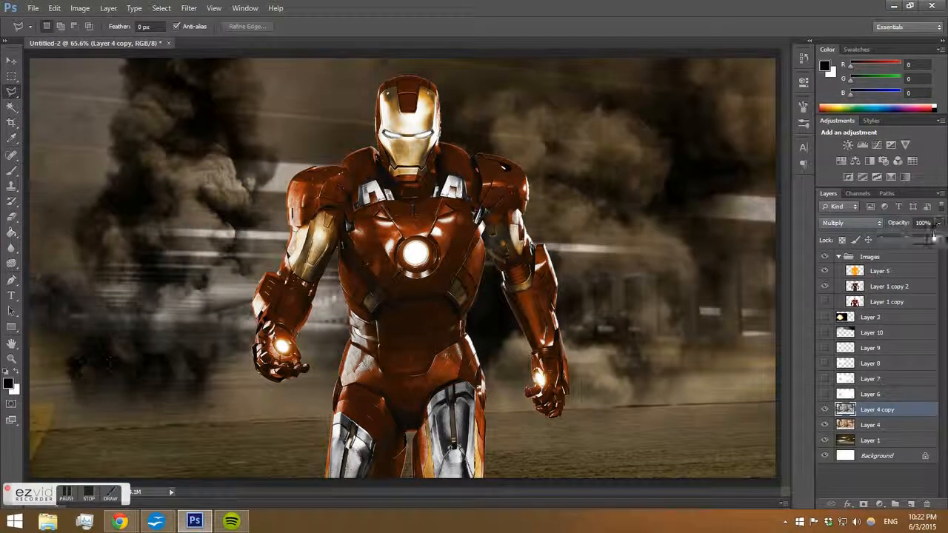
drag(937, 241, 928, 240)
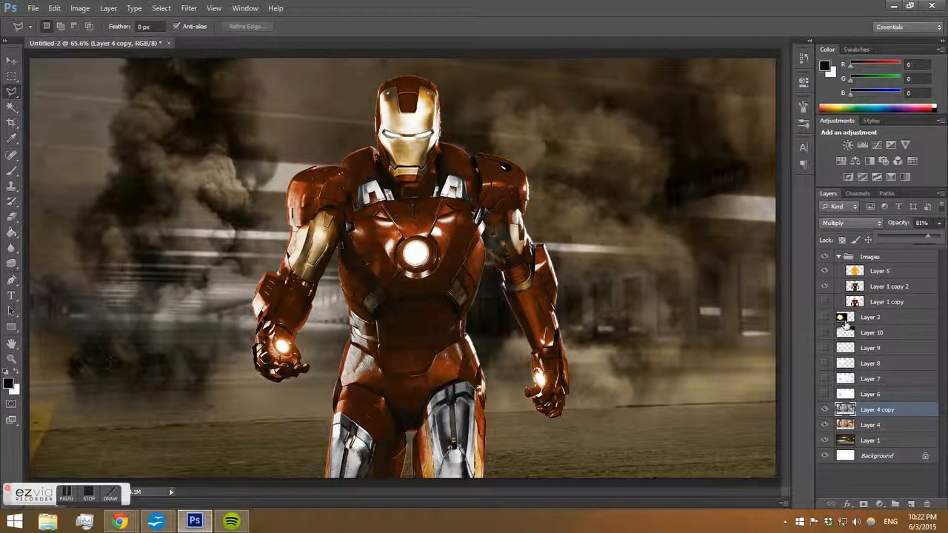
Toggle the visibility of Layers 3, 6 to 10 and Layer 4 copy to compare the composite.
click(824, 318)
click(826, 333)
click(825, 348)
click(824, 364)
click(825, 379)
click(824, 409)
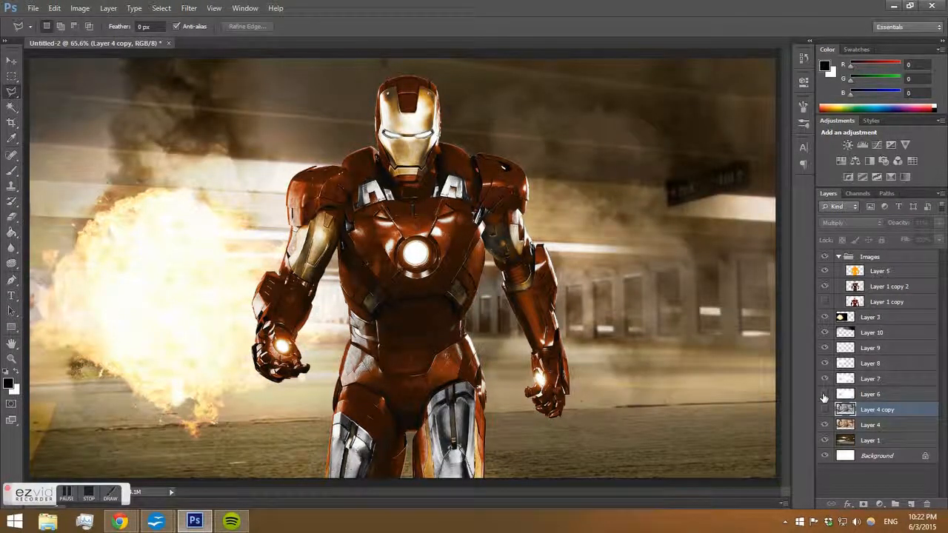
click(824, 393)
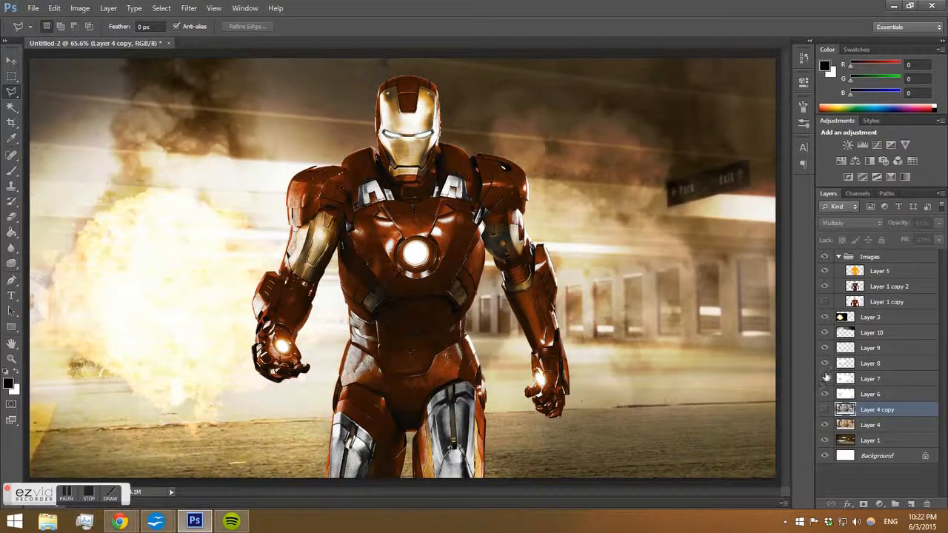
click(825, 379)
click(824, 363)
click(824, 348)
click(825, 332)
click(824, 394)
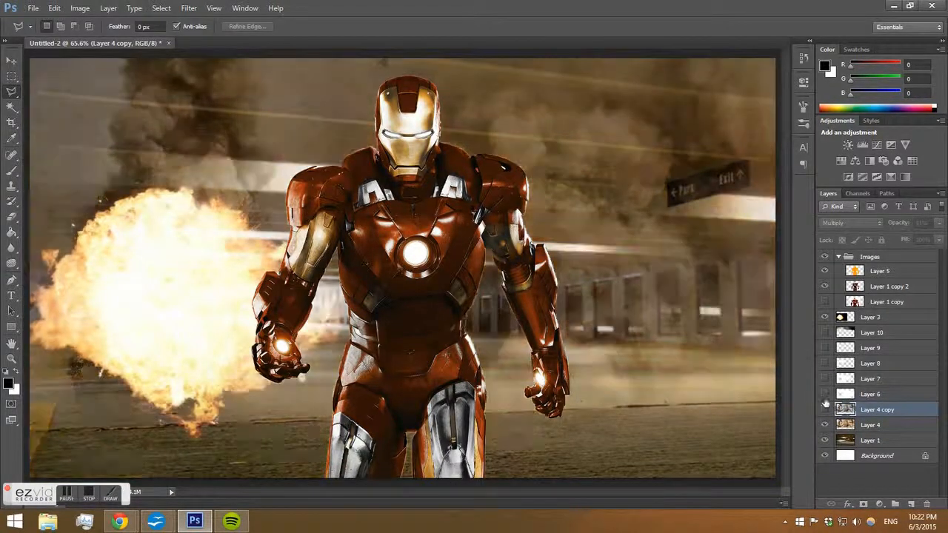
Show Layer 4 copy and Layers 6, 7, 8, 9 and 10 again.
click(824, 409)
click(824, 394)
click(824, 378)
click(824, 363)
click(825, 348)
click(824, 333)
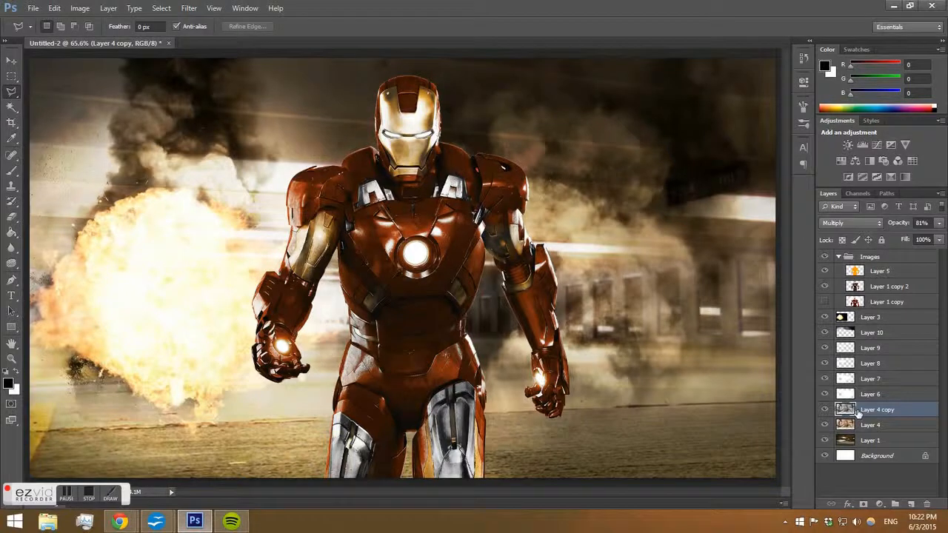
Flip Layer 4 copy horizontally with Free Transform and apply the transformation.
key(ctrl+t)
right_click(646, 238)
click(691, 414)
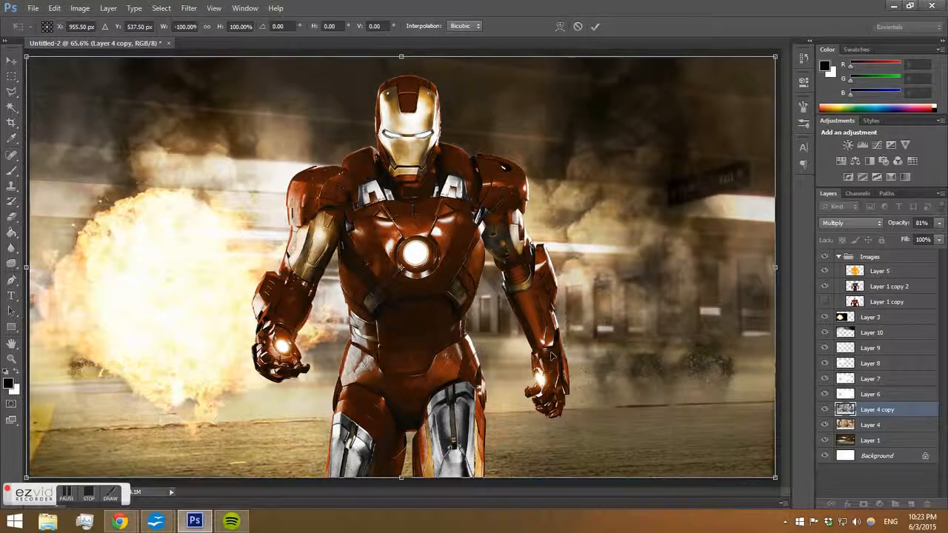
click(12, 59)
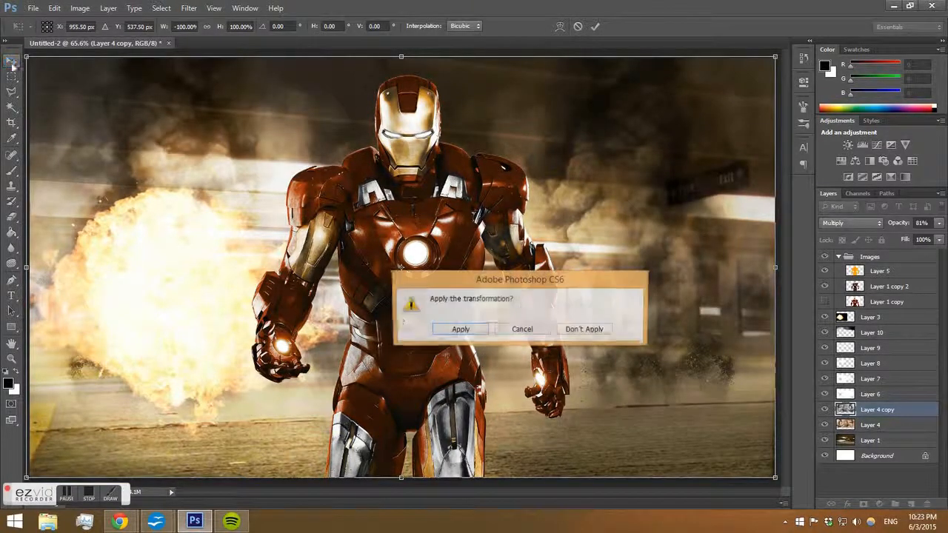
click(459, 328)
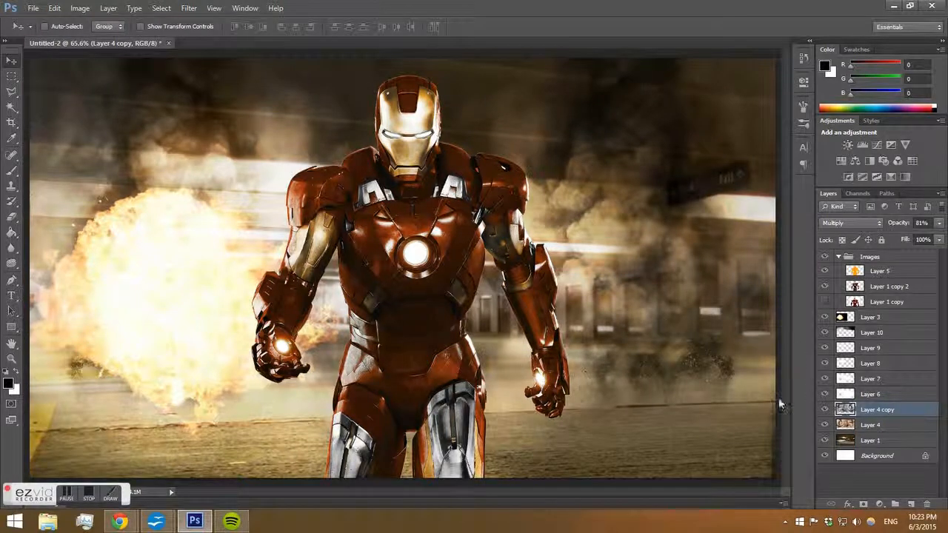
click(119, 521)
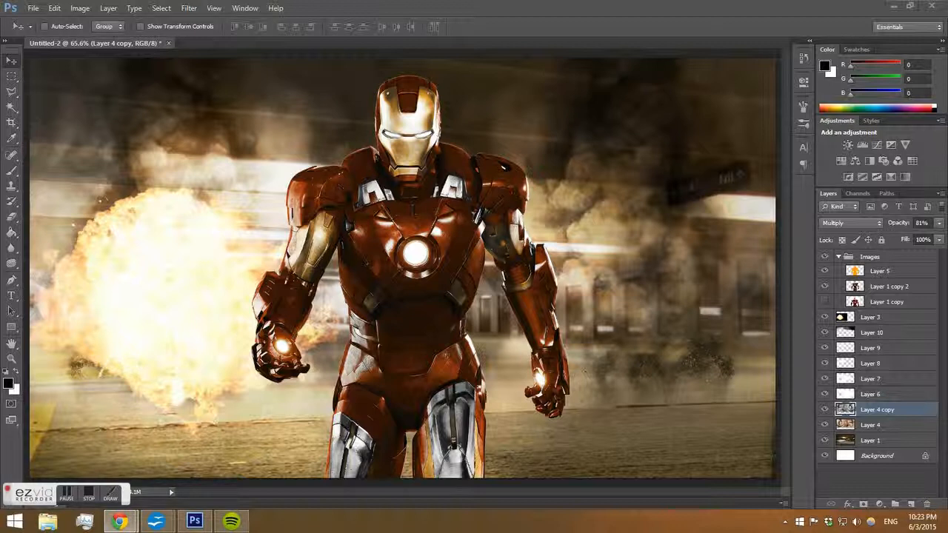
click(88, 492)
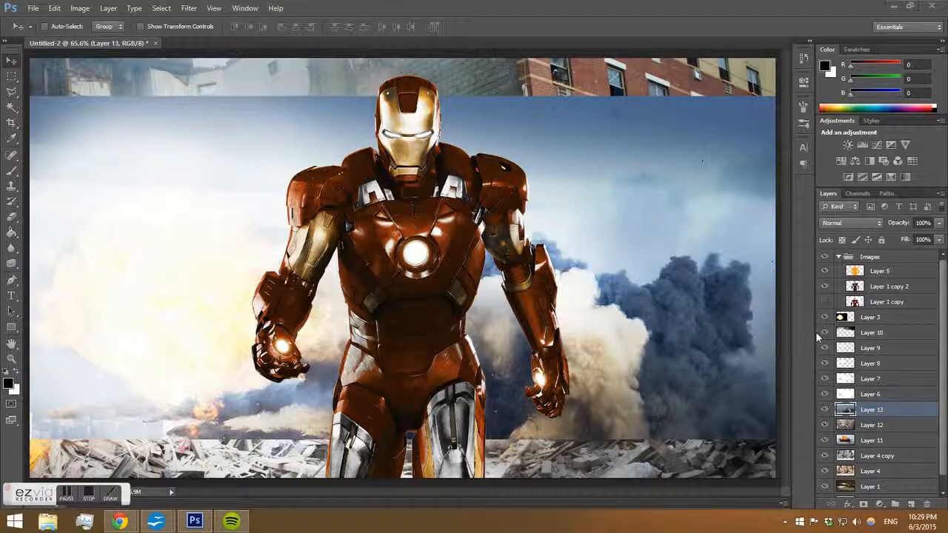
Hide the Iron Man layer Layer 1 copy 2 and Layers 13, 12 and 11 to inspect the new images.
click(823, 290)
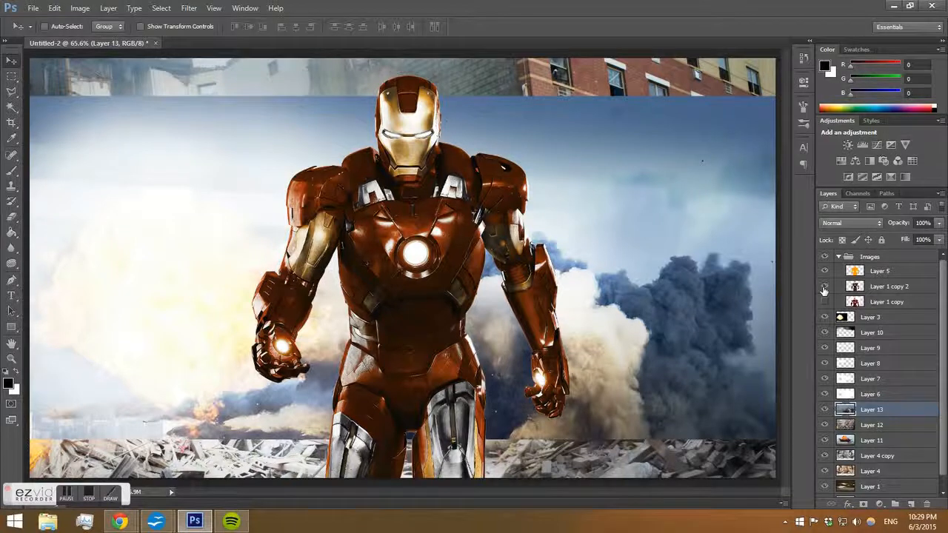
click(823, 290)
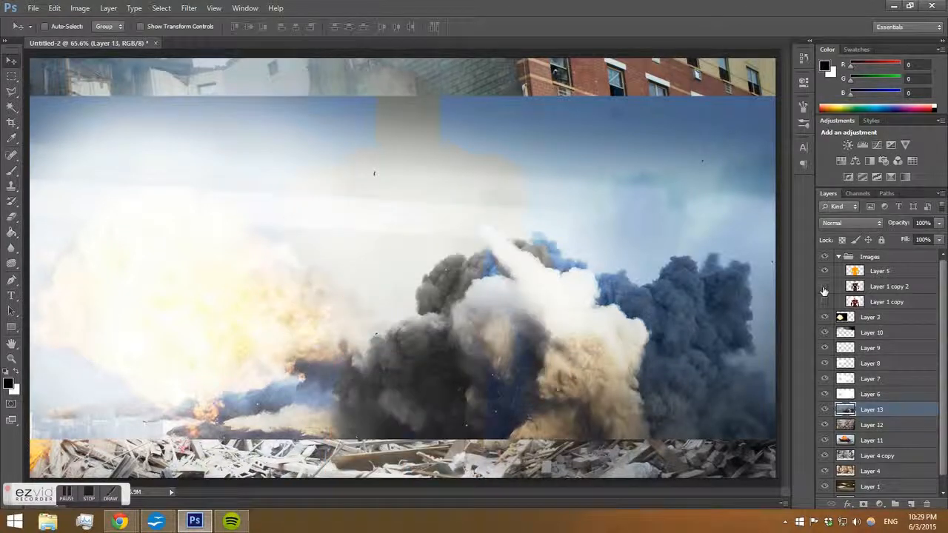
click(823, 411)
click(824, 411)
click(824, 411)
click(825, 426)
click(825, 427)
click(824, 426)
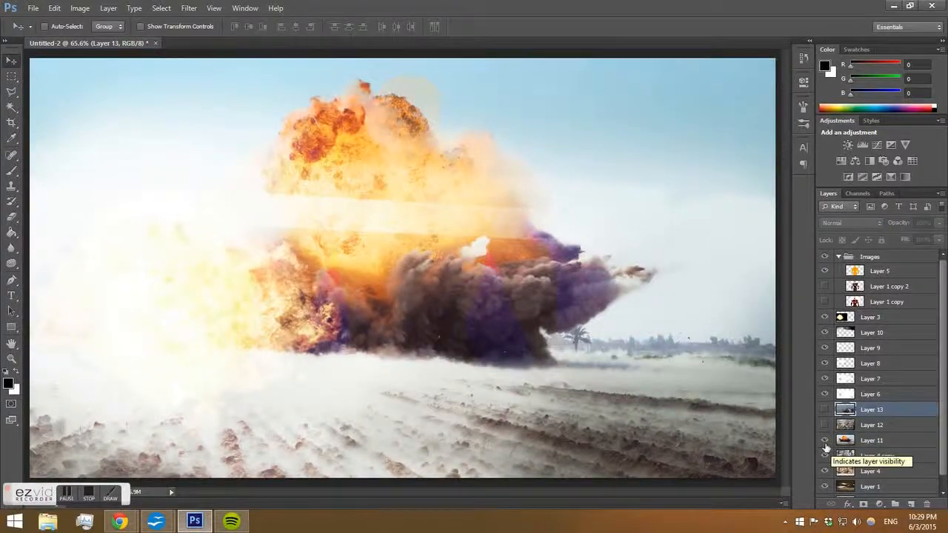
click(825, 440)
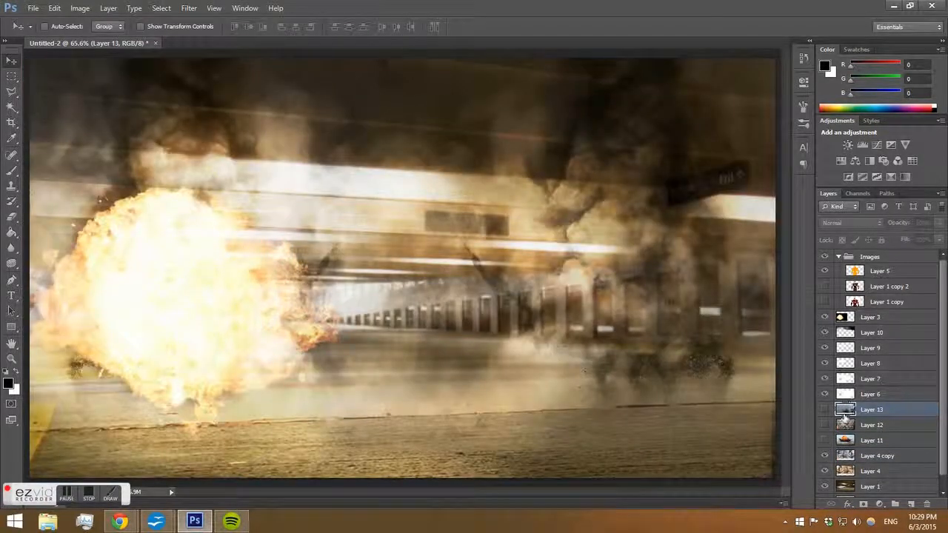
Hide Layer 4 and Layer 4 copy, then show and select Layer 12.
click(824, 471)
click(825, 458)
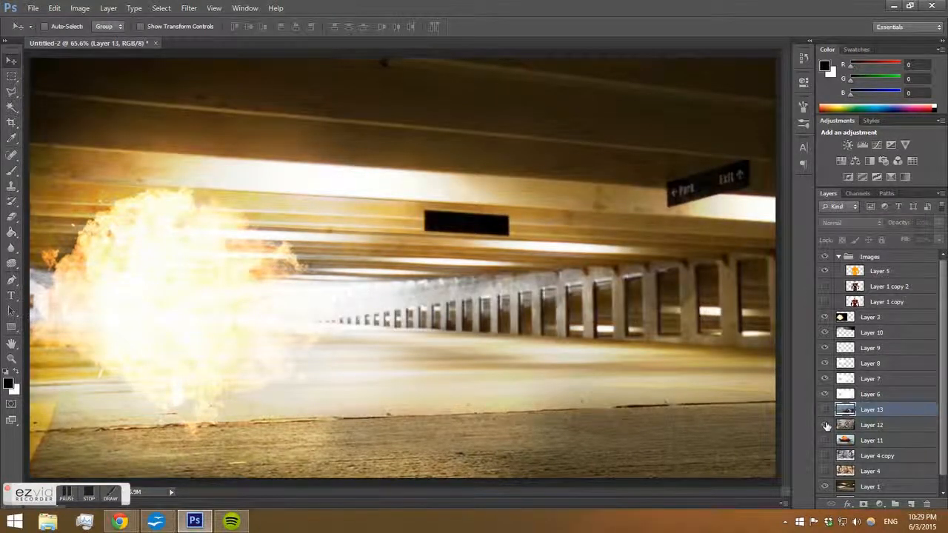
click(824, 426)
click(842, 427)
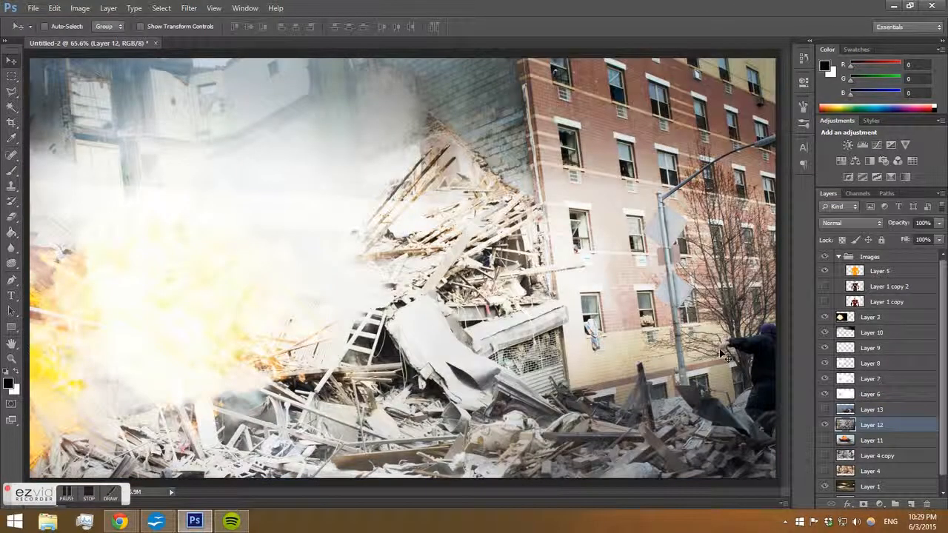
Toggle Layer 3's visibility off and on and select Layer 3.
click(824, 318)
click(825, 318)
click(867, 318)
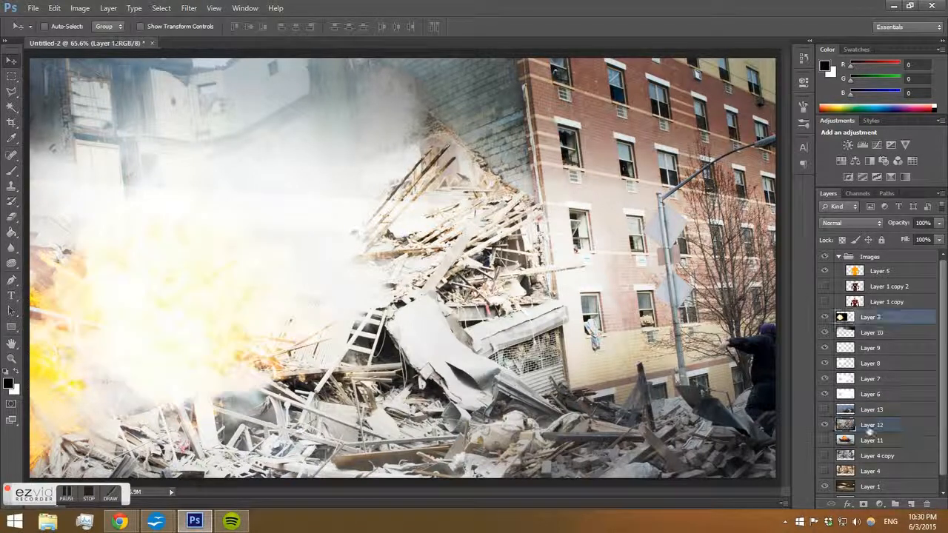
Group Layer 3 and Layers 10 through 6 into a new group, then collapse and hide that group.
click(894, 505)
click(879, 332)
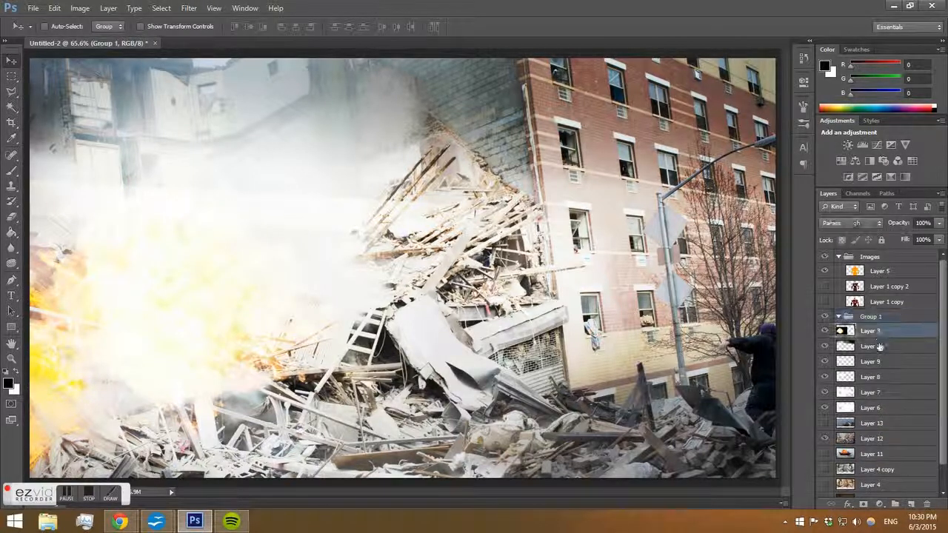
shift+click(875, 408)
drag(887, 333, 887, 319)
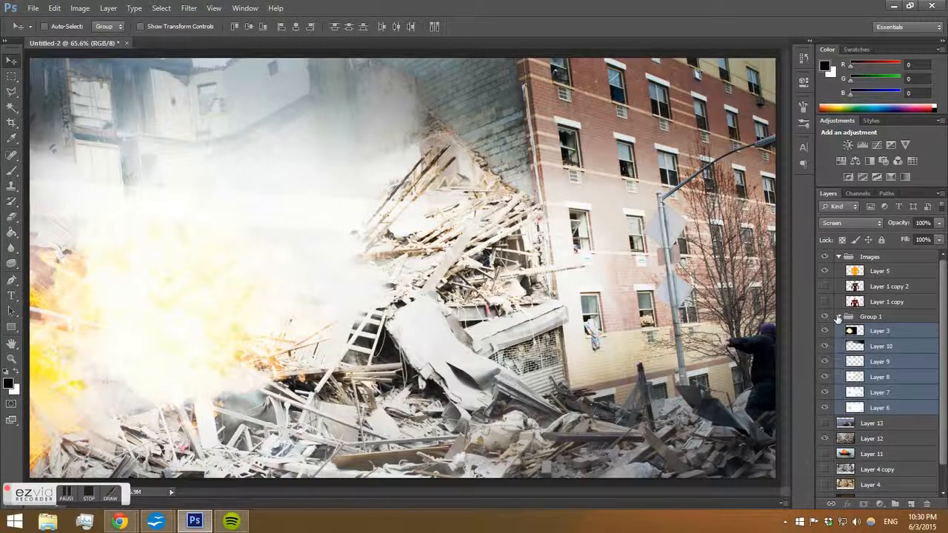
click(838, 317)
click(825, 317)
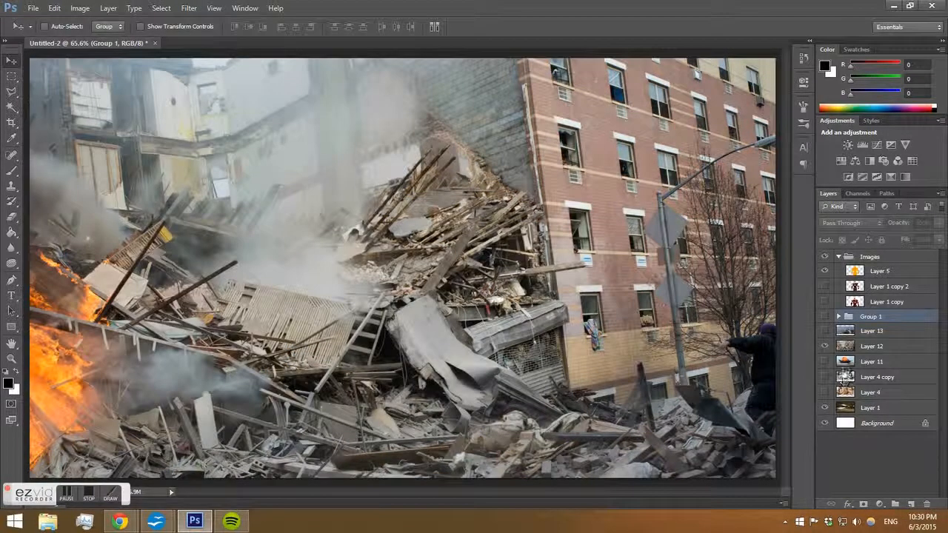
Scale Layer 12 down to about 82% anchored at the upper-left corner with Free Transform, reposition it, and apply the transformation.
click(871, 347)
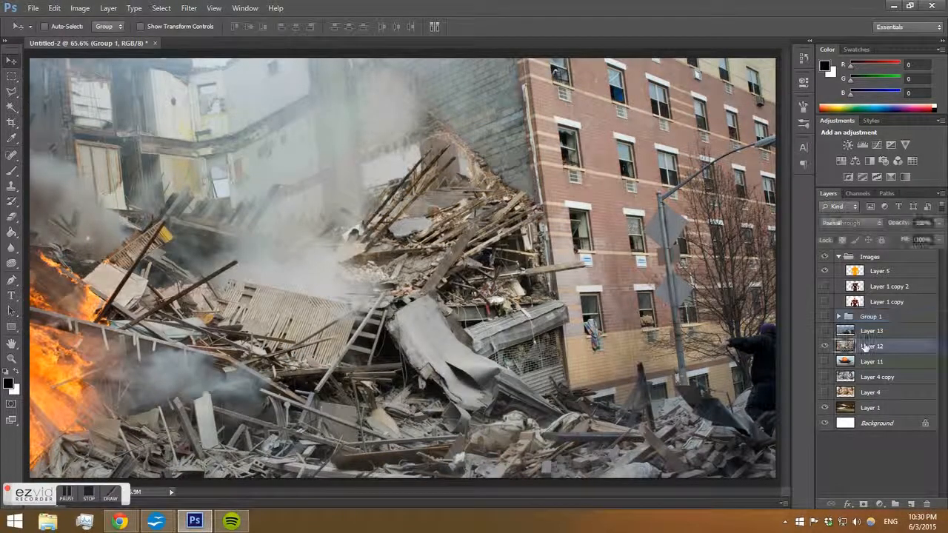
key(ctrl+t)
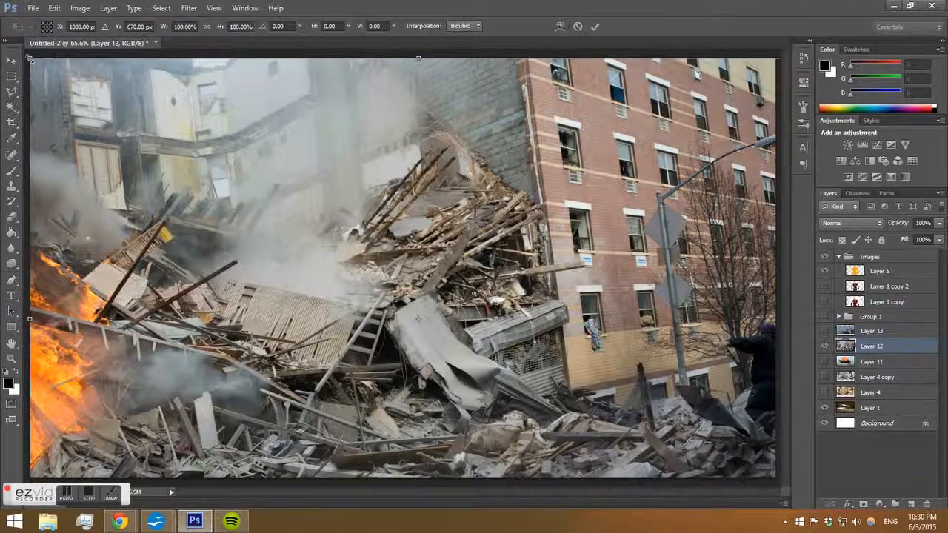
drag(30, 59, 178, 135)
drag(457, 231, 348, 143)
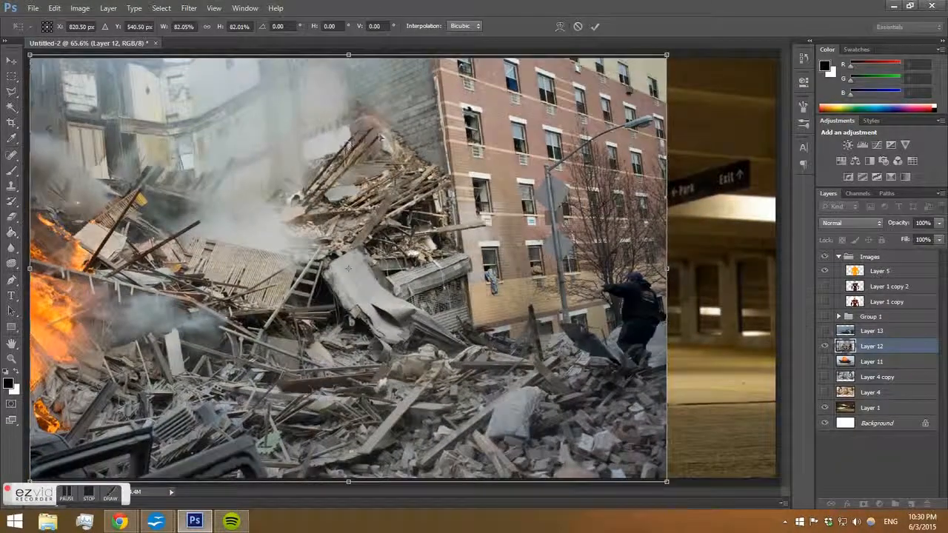
key(v)
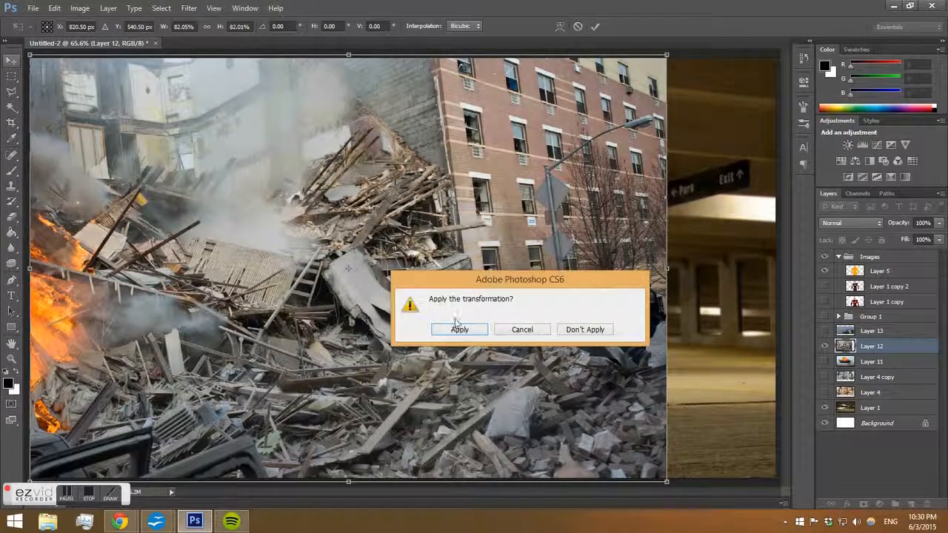
click(459, 337)
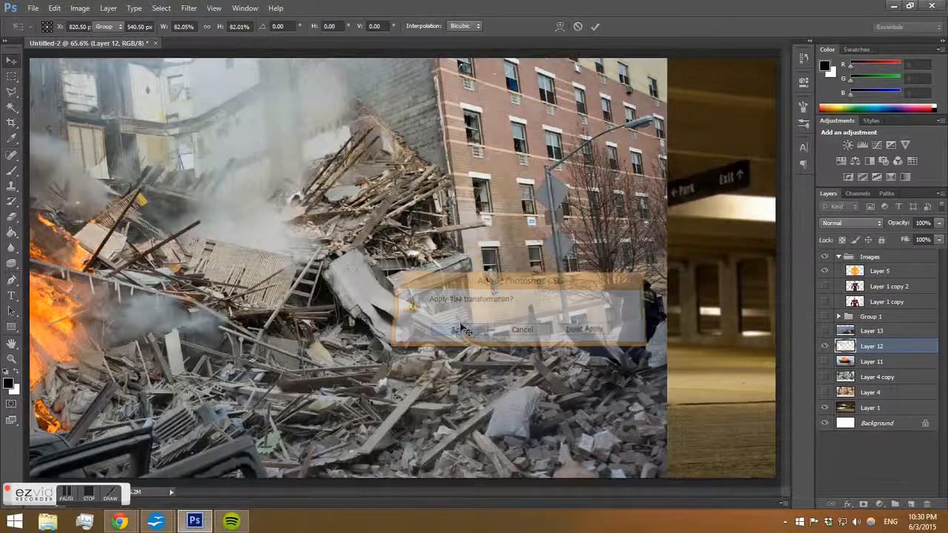
click(13, 93)
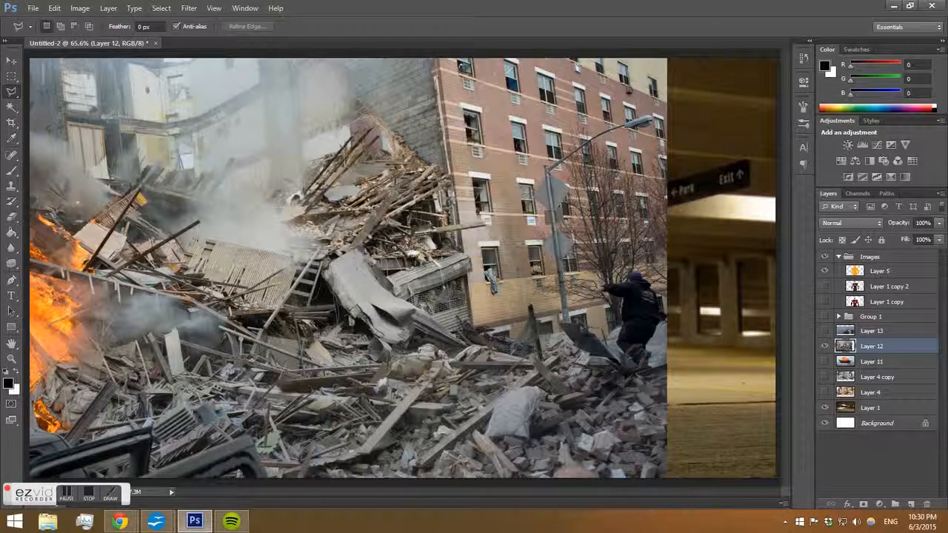
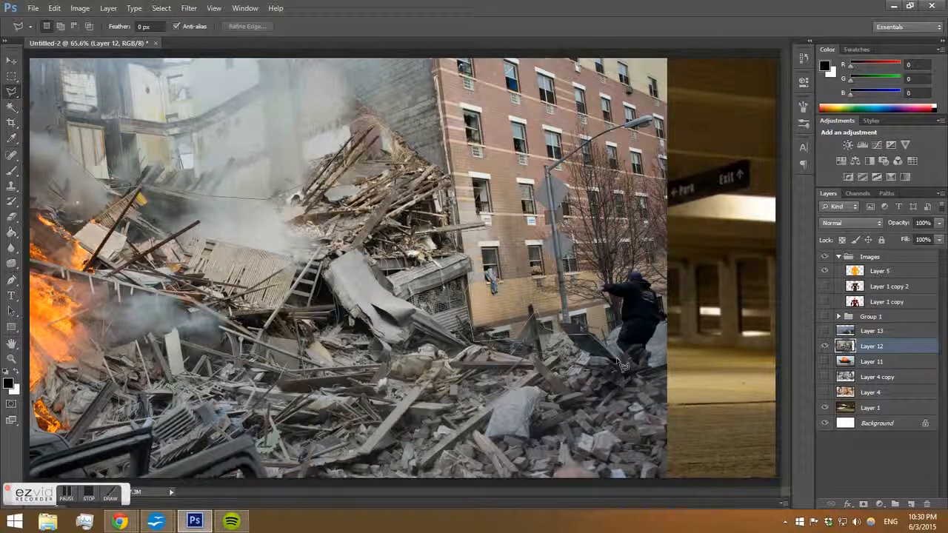
Lasso around the rubble on Layer 12, invert the selection, delete everything else, and deselect.
click(689, 381)
click(718, 453)
click(654, 493)
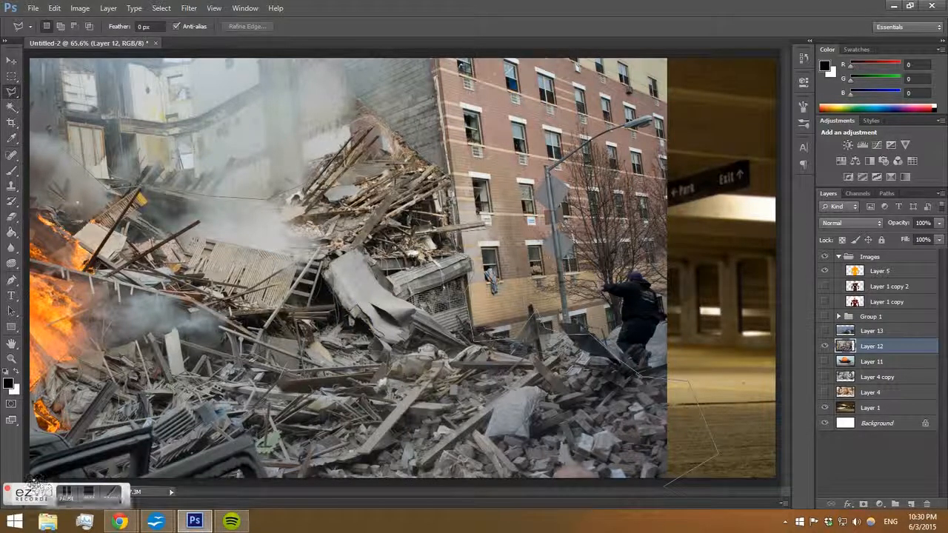
click(28, 482)
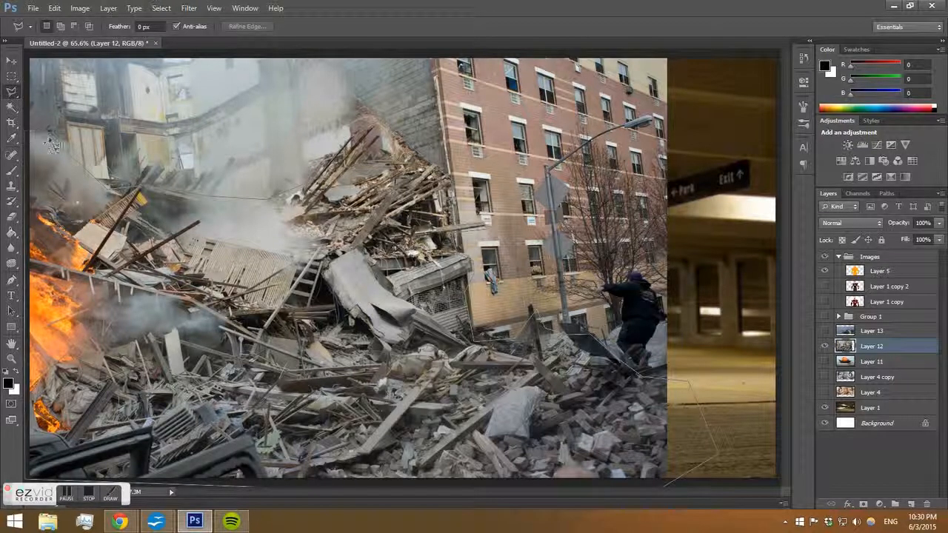
click(29, 132)
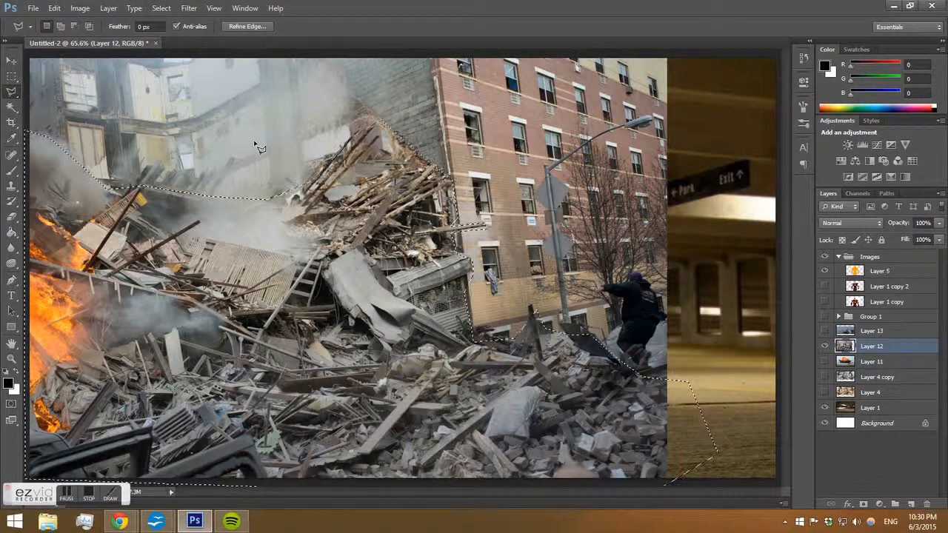
key(ctrl+shift+i)
key(Delete)
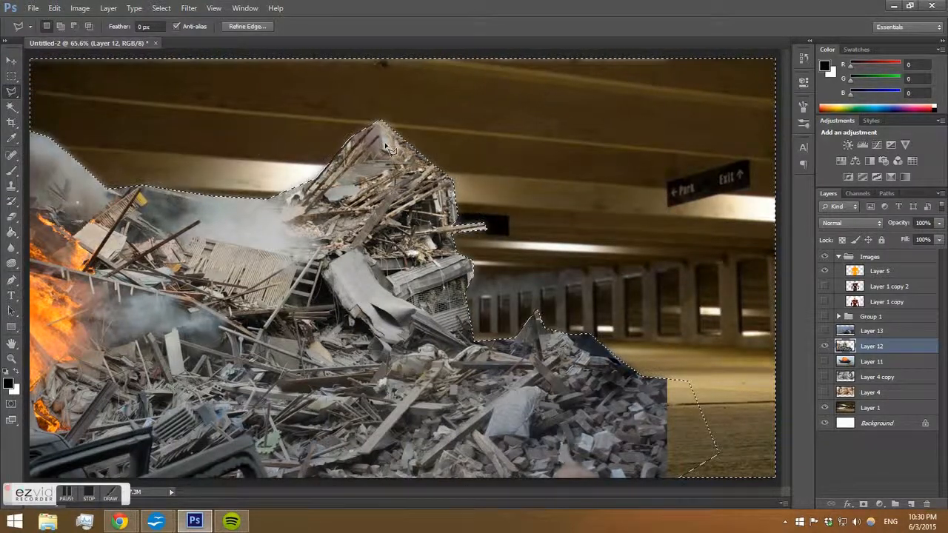
key(ctrl+d)
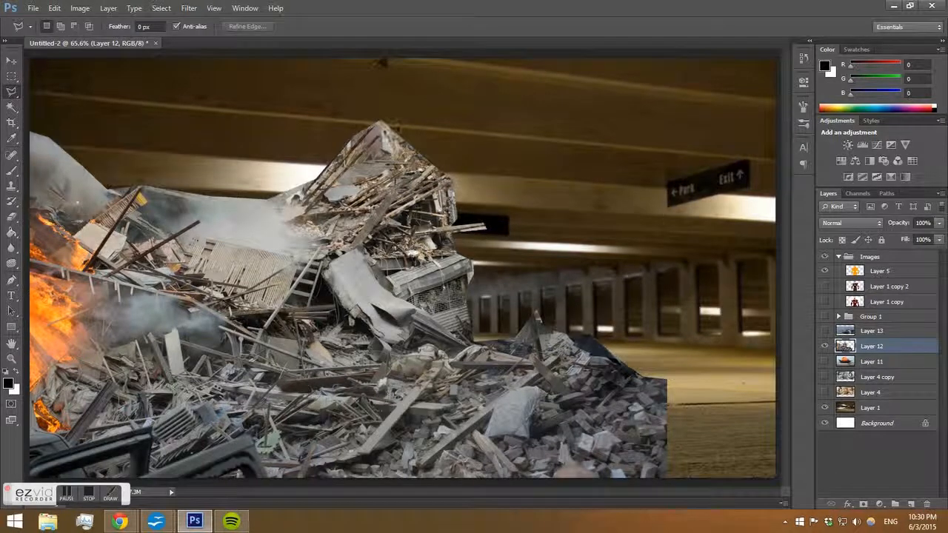
Cycle through blend modes for Layer 12 and settle on Overlay.
click(864, 223)
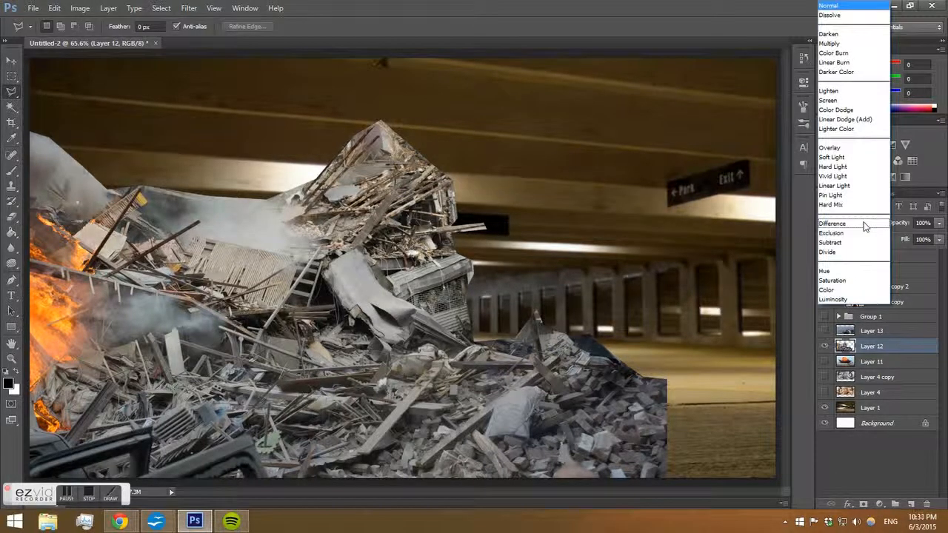
click(864, 225)
key(Up)
key(Up)
key(Up)
key(Up)
key(Up)
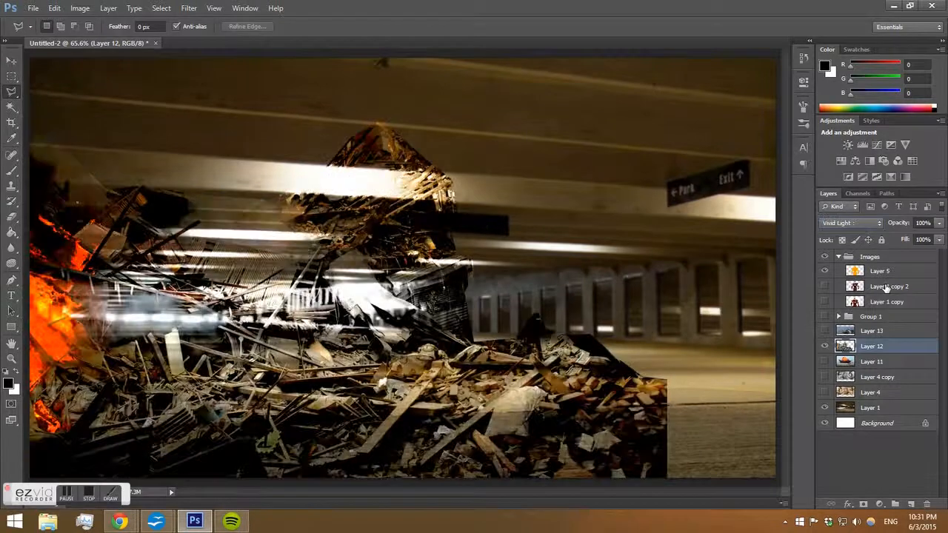
key(Down)
key(Up)
key(Up)
key(Up)
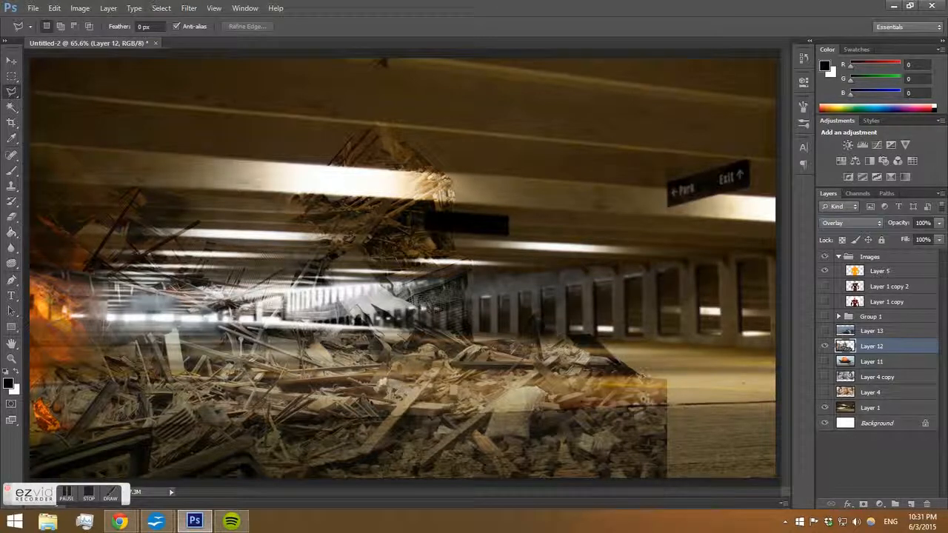
Lasso the lower rubble strip and copy it onto a new layer.
click(231, 423)
click(326, 457)
click(539, 468)
click(629, 444)
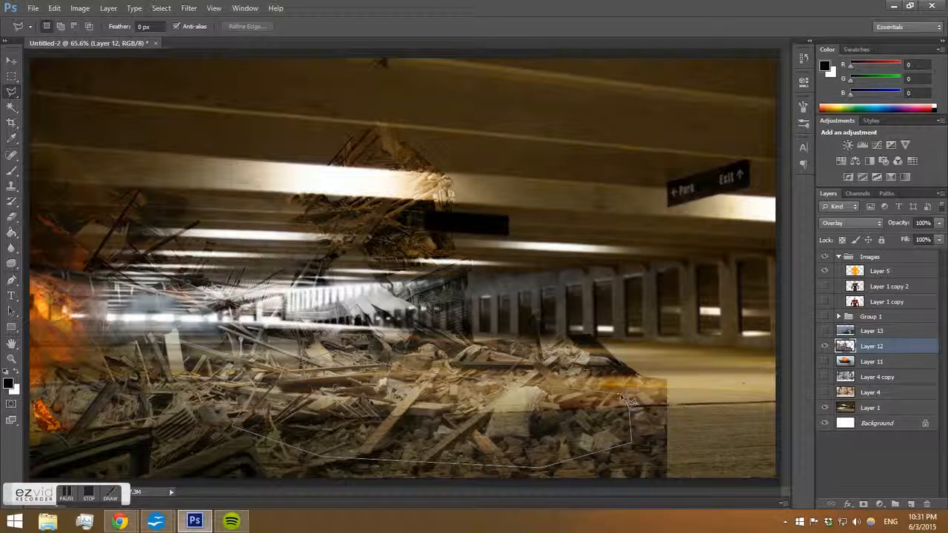
click(624, 400)
key(ctrl+j)
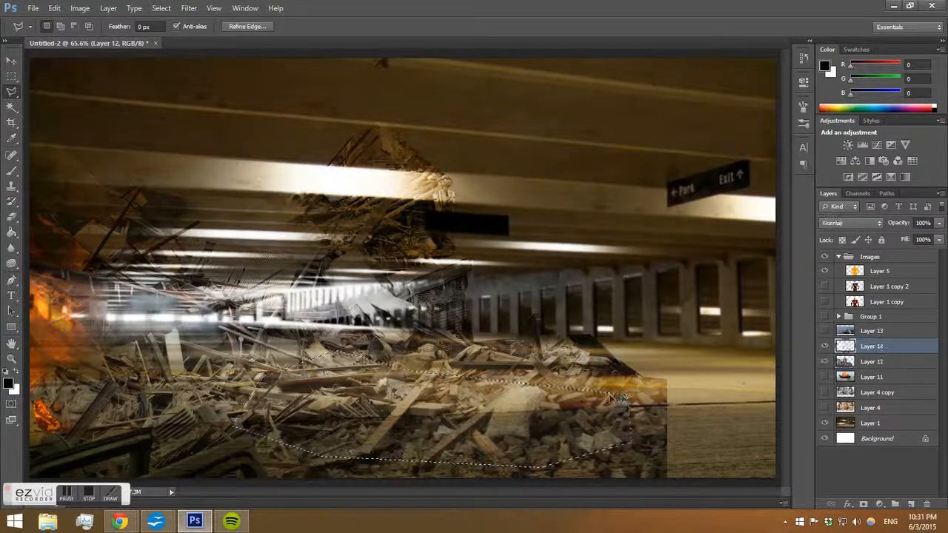
Move the copied rubble to the right and flip it horizontally, applying the transformation.
click(11, 59)
drag(481, 437, 762, 443)
key(ctrl+t)
right_click(570, 430)
click(624, 398)
click(11, 60)
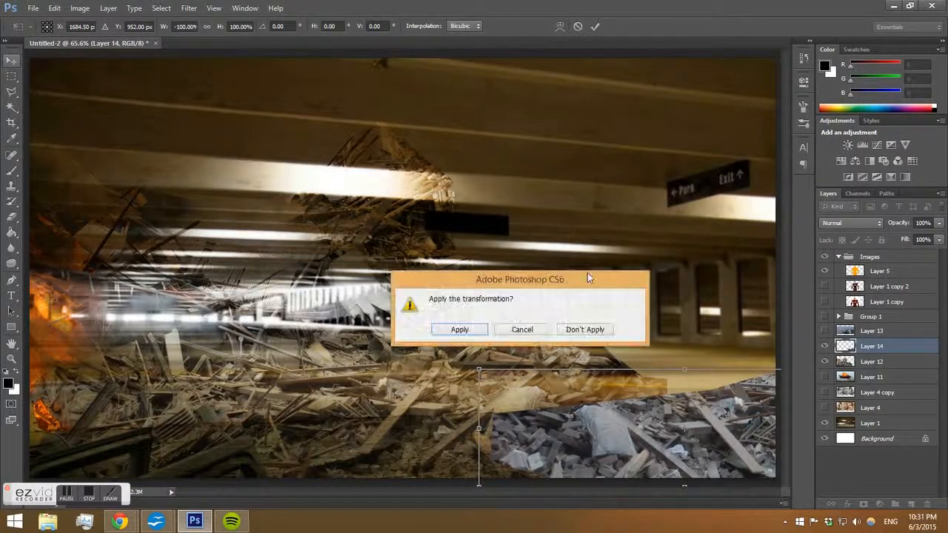
click(459, 329)
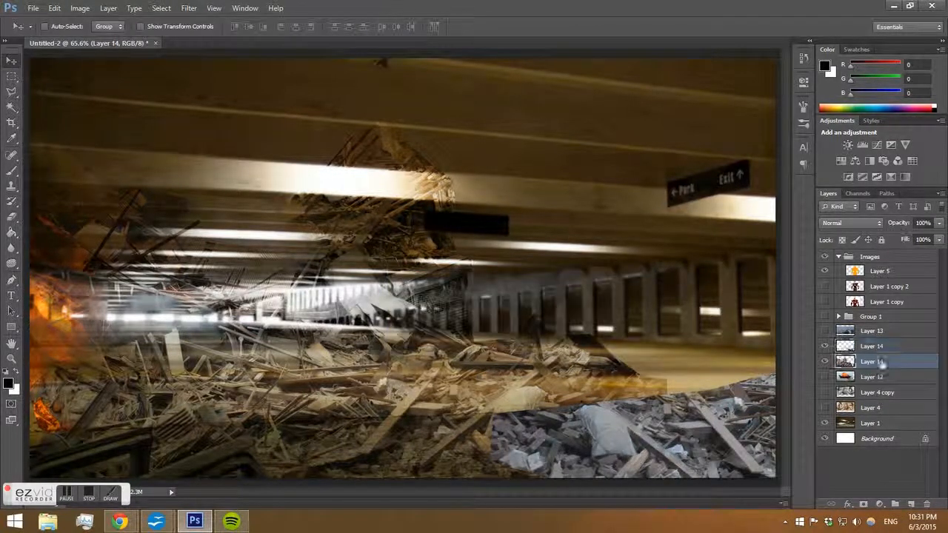
Set Layer 14's blend mode to Overlay and briefly preview Layer 1 copy 2.
click(855, 224)
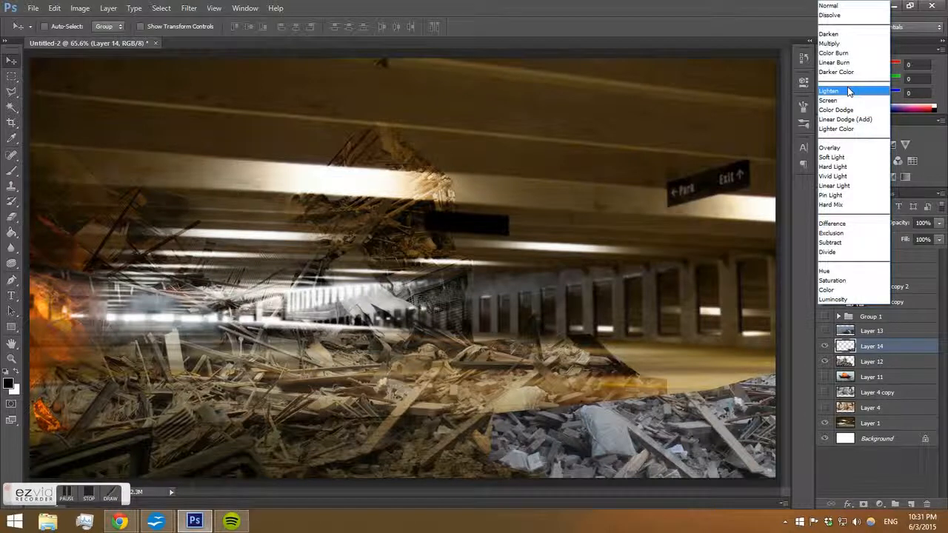
click(856, 152)
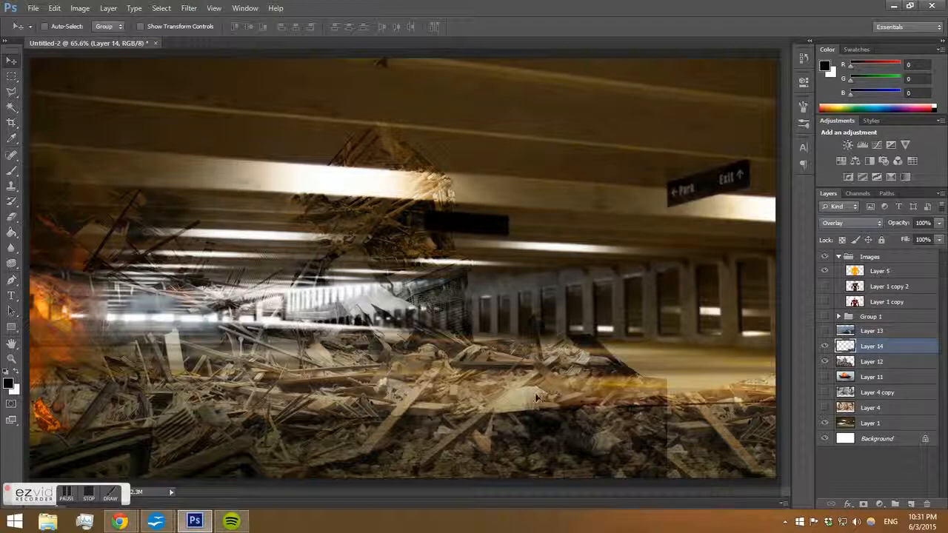
click(825, 288)
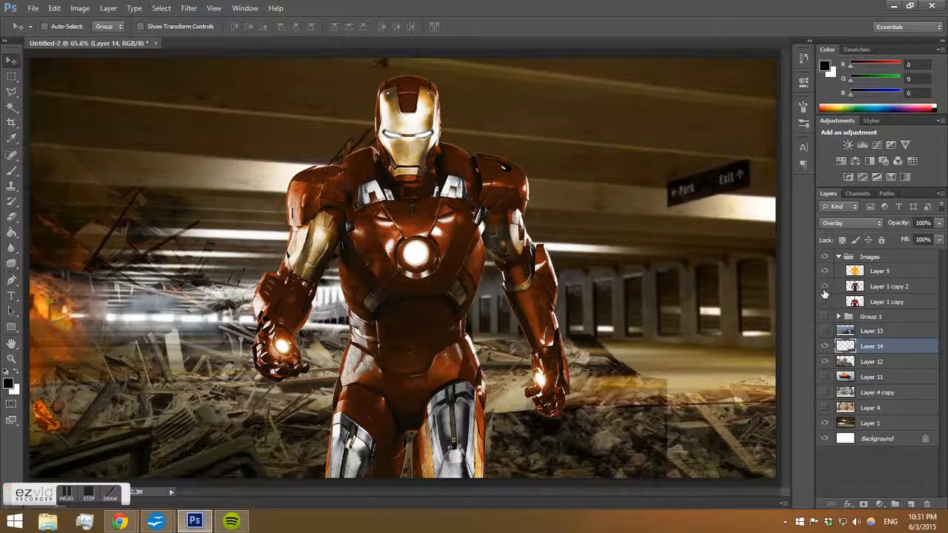
click(825, 290)
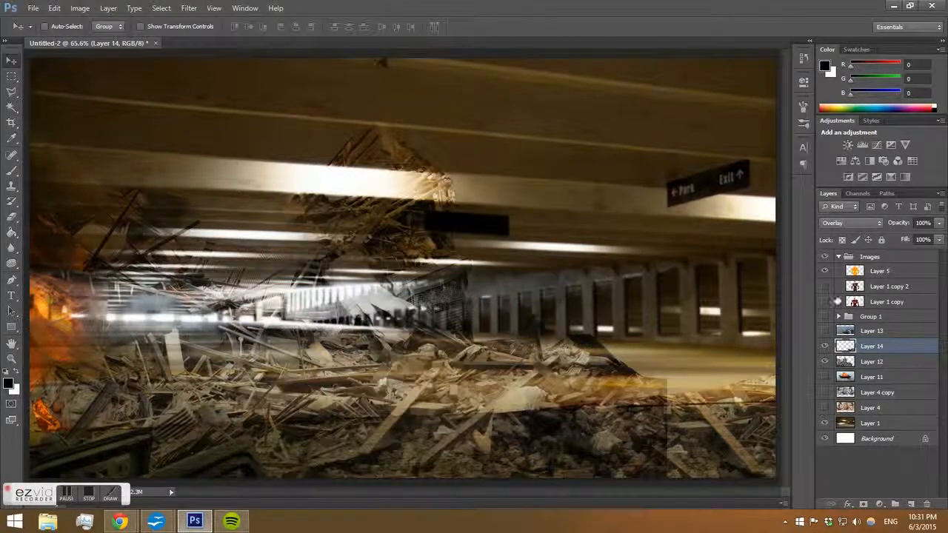
Set a 422 px soft eraser at 79% opacity and erase the upper parts of Layer 14 and Layer 12.
click(863, 361)
key(e)
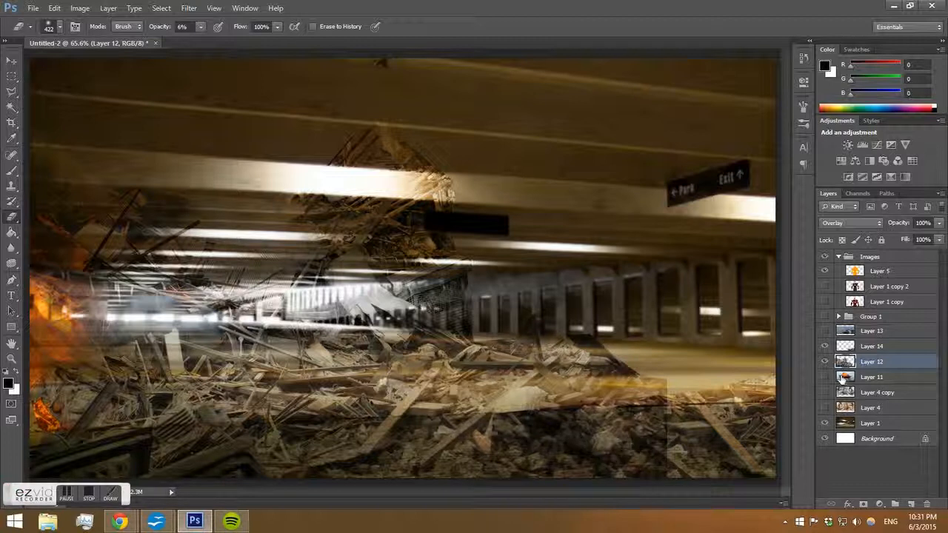
click(859, 347)
drag(198, 29, 242, 44)
right_click(450, 223)
click(528, 283)
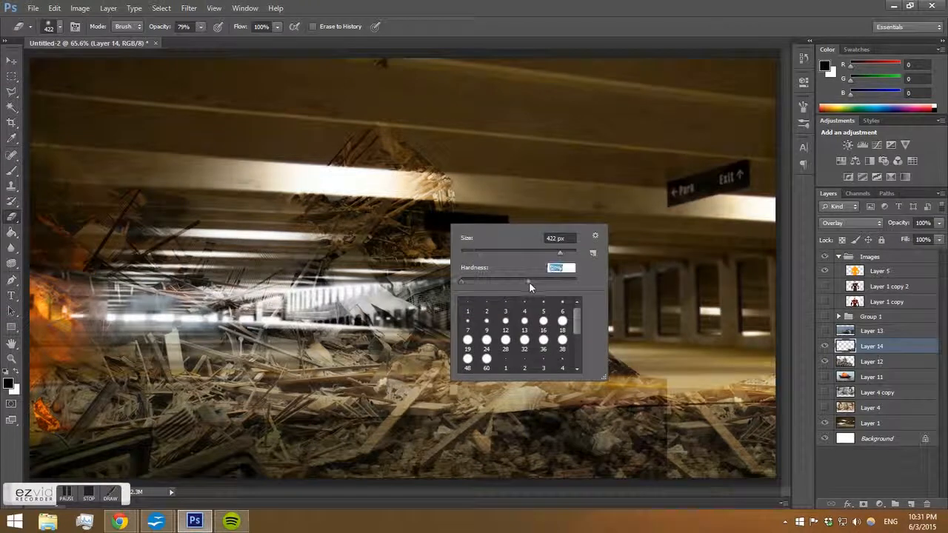
mouse_move(552, 440)
mouse_down()
mouse_move(566, 444)
mouse_move(594, 420)
mouse_up()
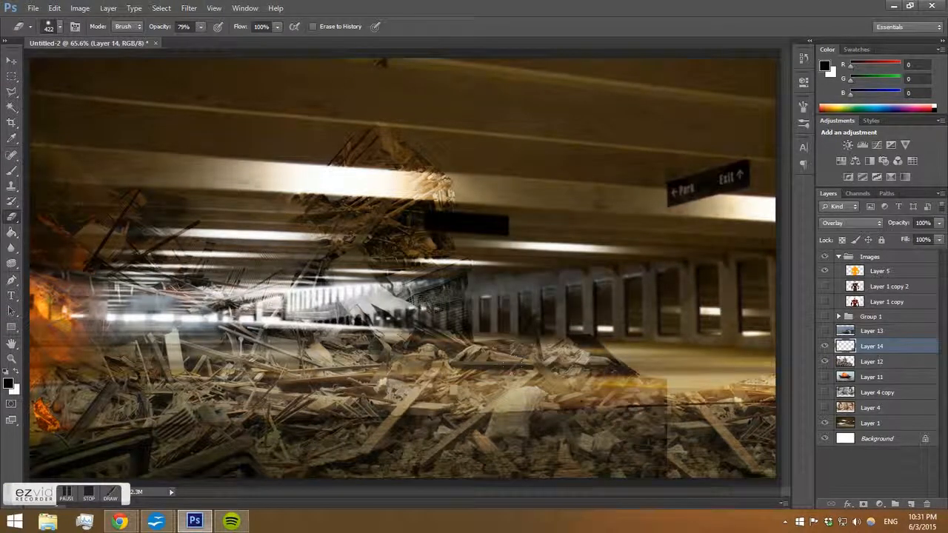
click(875, 362)
mouse_move(412, 164)
mouse_down()
mouse_move(392, 176)
mouse_move(337, 169)
mouse_move(433, 206)
mouse_move(248, 182)
mouse_up()
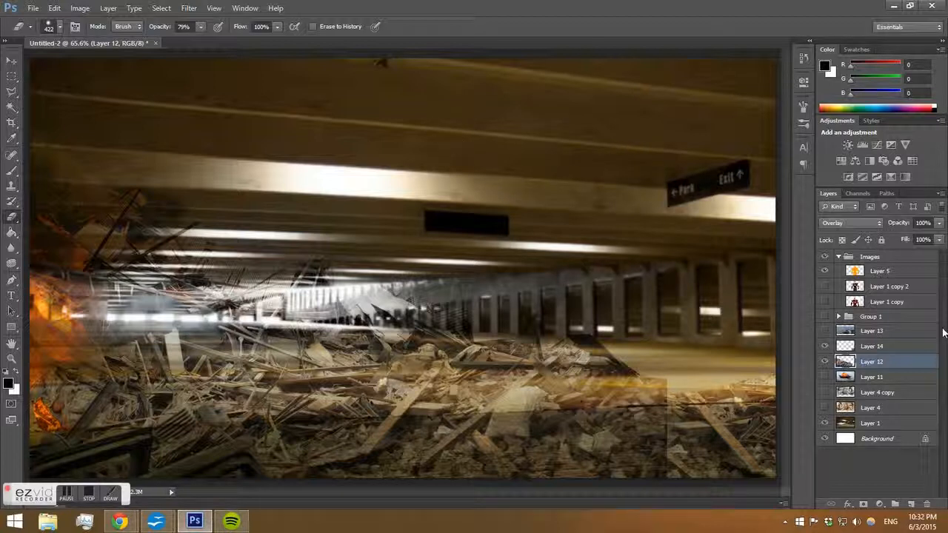
Toggle Layer 4 copy's visibility, then show and select the smoke image Layer 13.
click(825, 393)
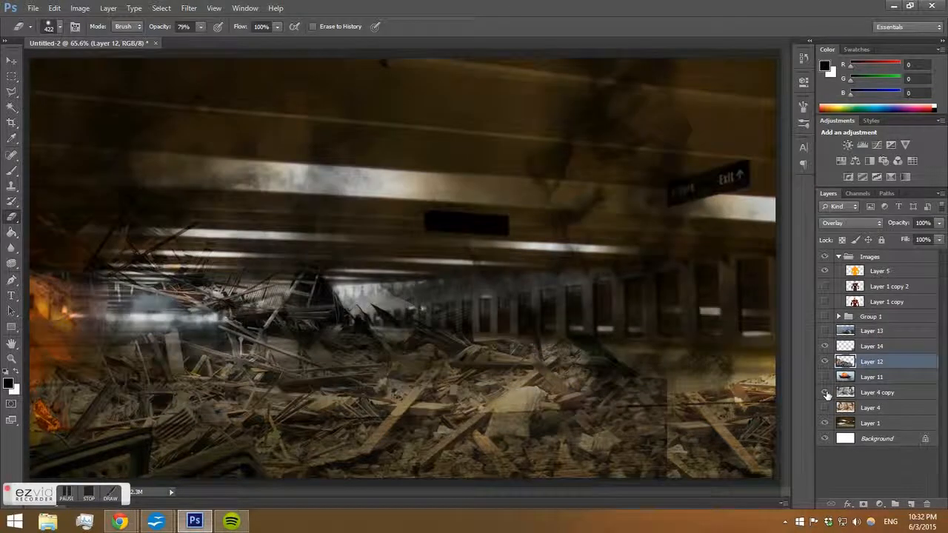
click(826, 394)
click(827, 333)
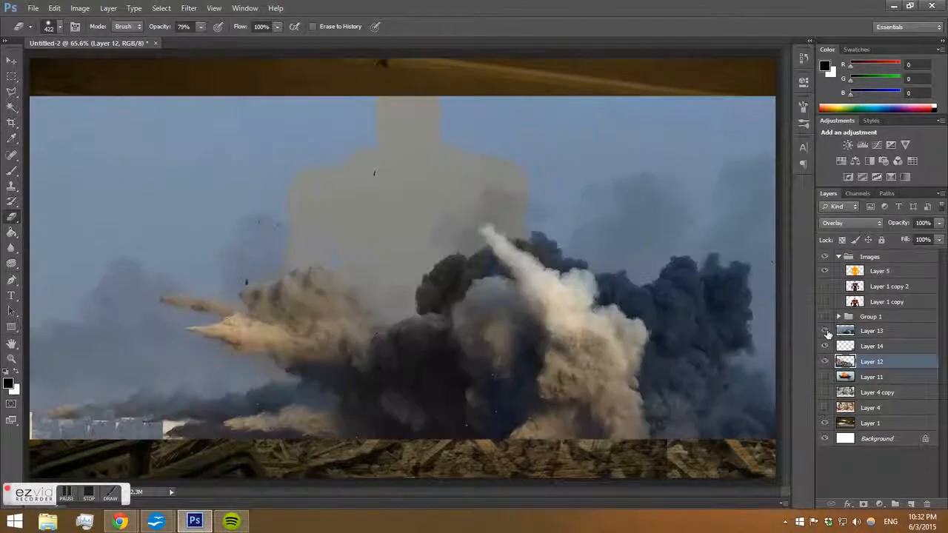
click(866, 346)
click(873, 332)
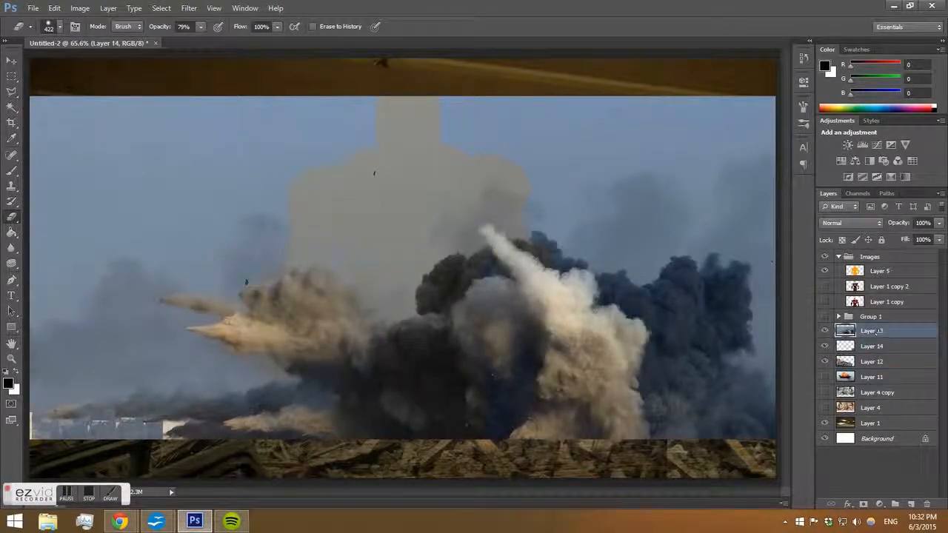
Scale Layer 13 to about 92%, flip it horizontally, and move it upward.
click(11, 60)
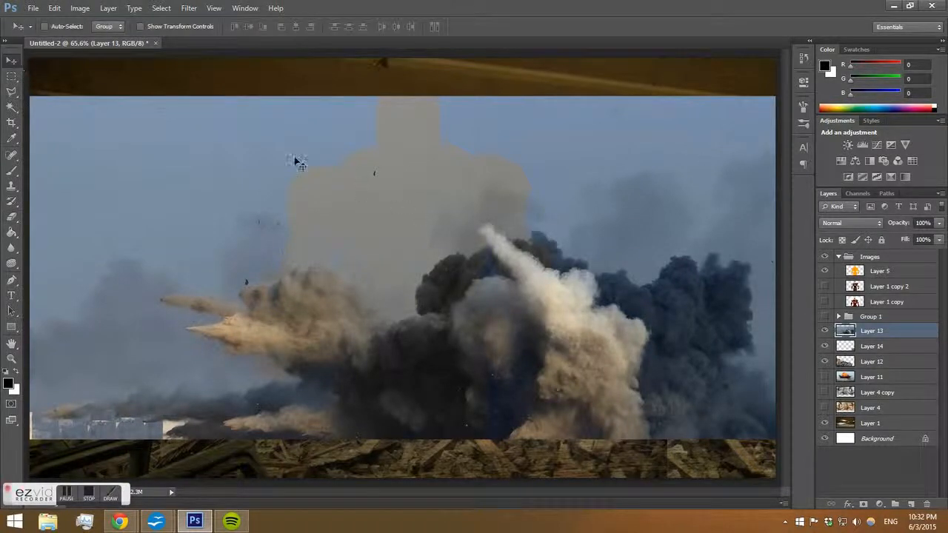
key(ctrl+t)
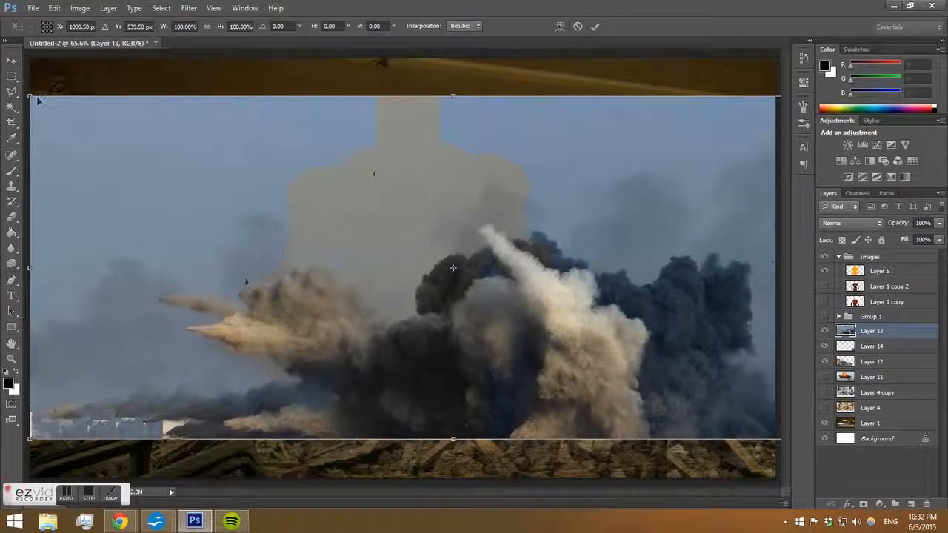
drag(30, 98, 99, 127)
drag(533, 212, 497, 164)
right_click(498, 164)
click(567, 342)
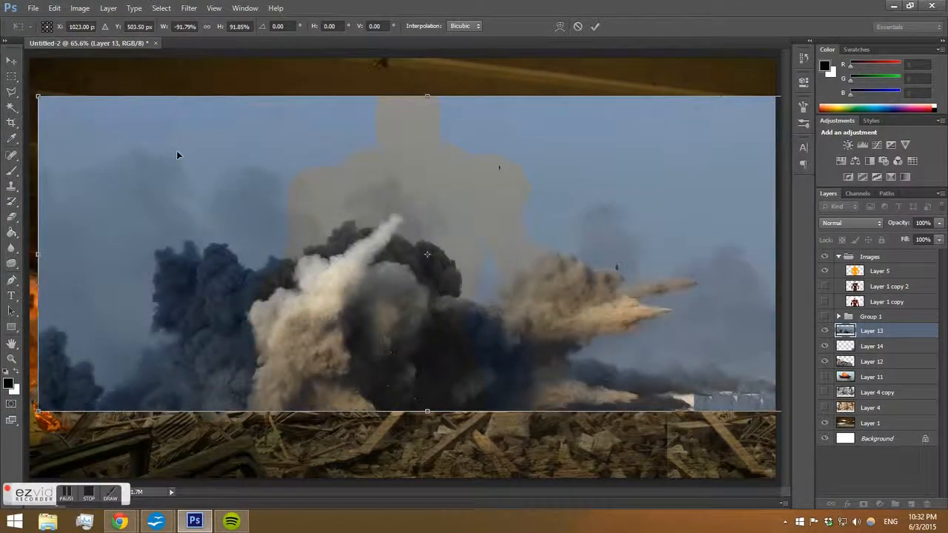
click(11, 60)
click(464, 334)
drag(445, 295, 434, 266)
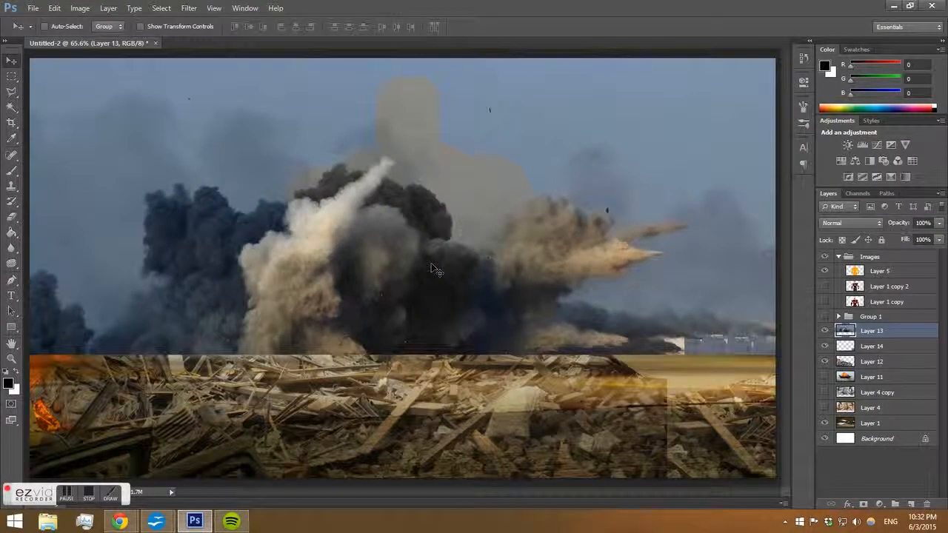
Desaturate Layer 13 with Hue/Saturation.
key(ctrl+u)
drag(768, 146, 704, 152)
click(912, 61)
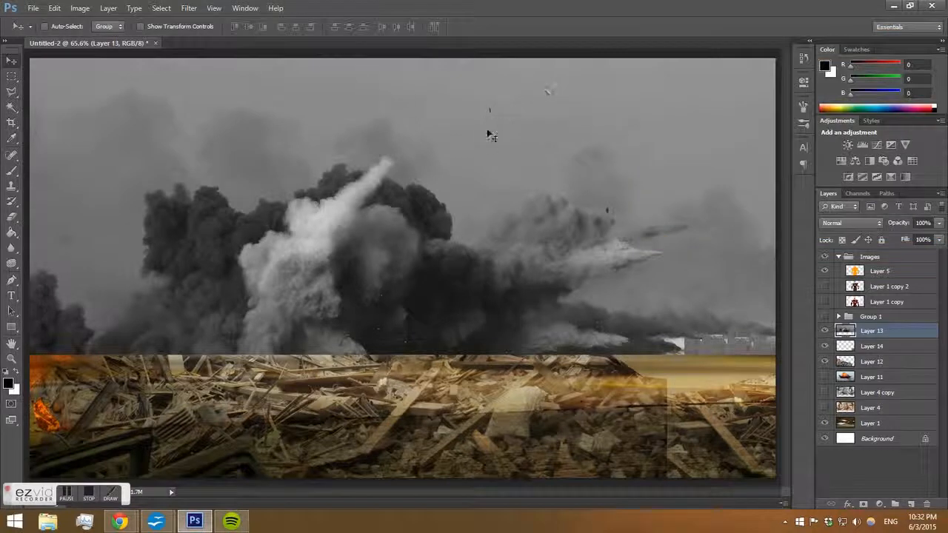
Brighten Layer 13 with Curves by moving the white point inward.
key(ctrl+m)
drag(707, 363, 655, 371)
click(759, 176)
Cycle through blend modes for Layer 13 and settle on Hard Light.
click(852, 222)
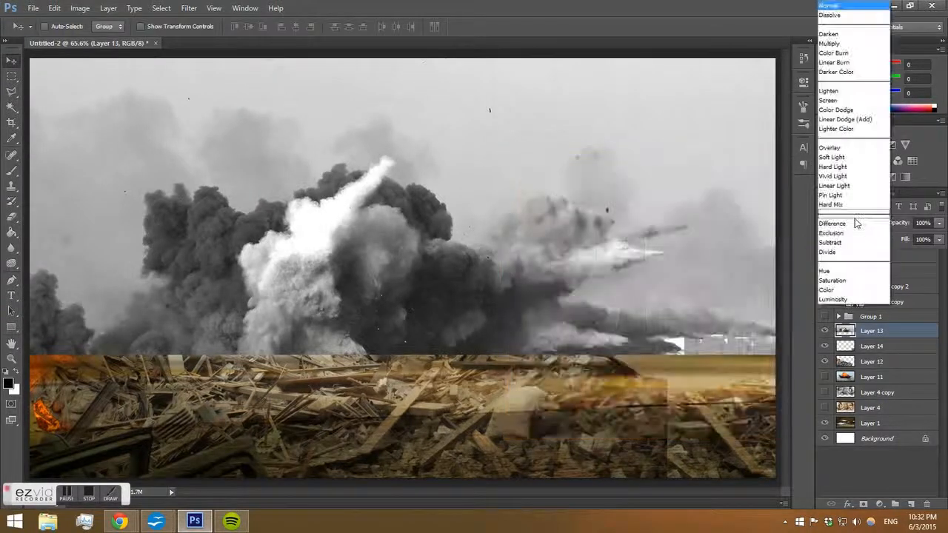
click(833, 53)
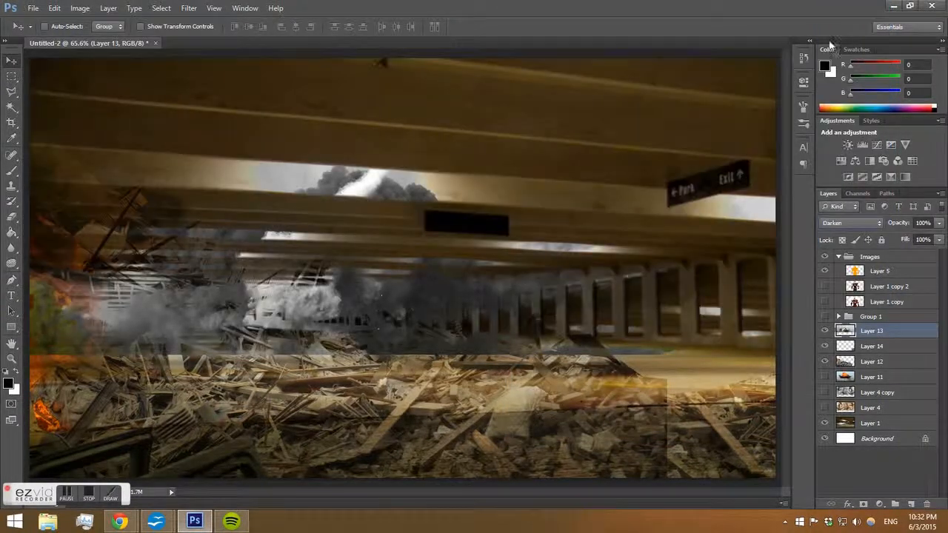
key(Down)
key(Down)
key(Down)
key(Down)
key(Down)
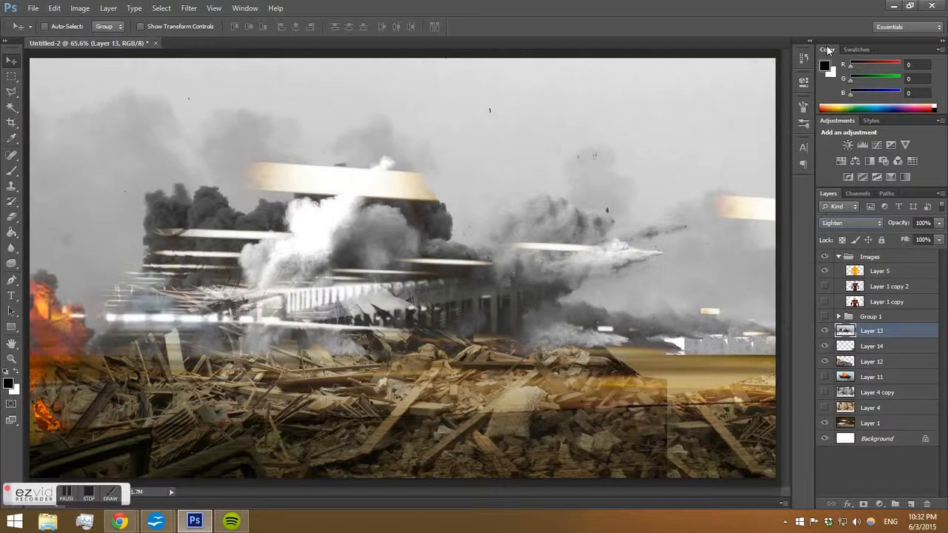
key(Down)
key(Down)
key(Down)
key(Down)
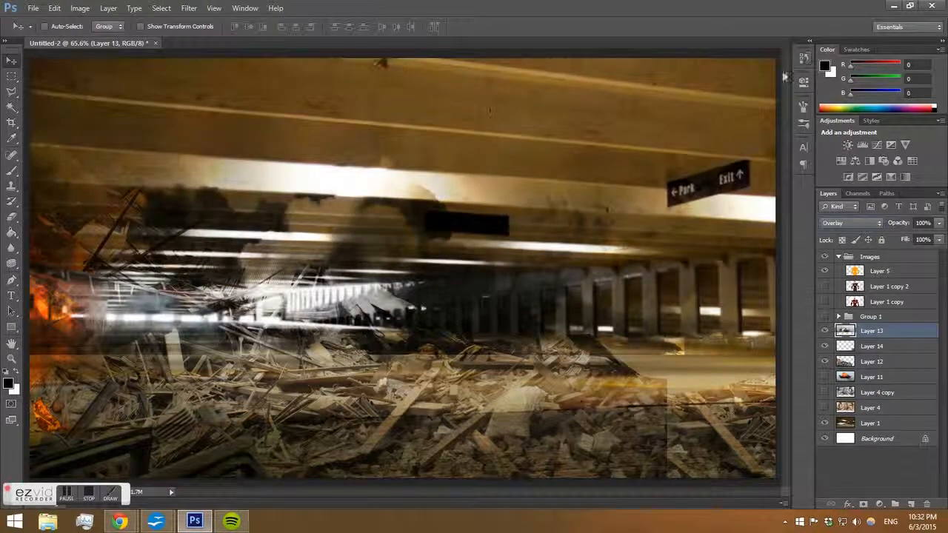
key(Down)
key(Down)
key(Up)
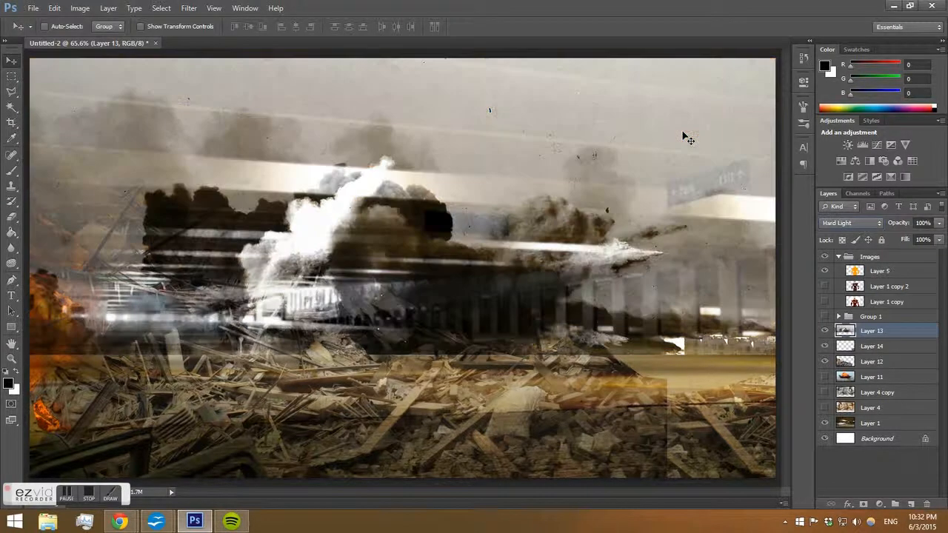
key(Up)
key(ctrl+m)
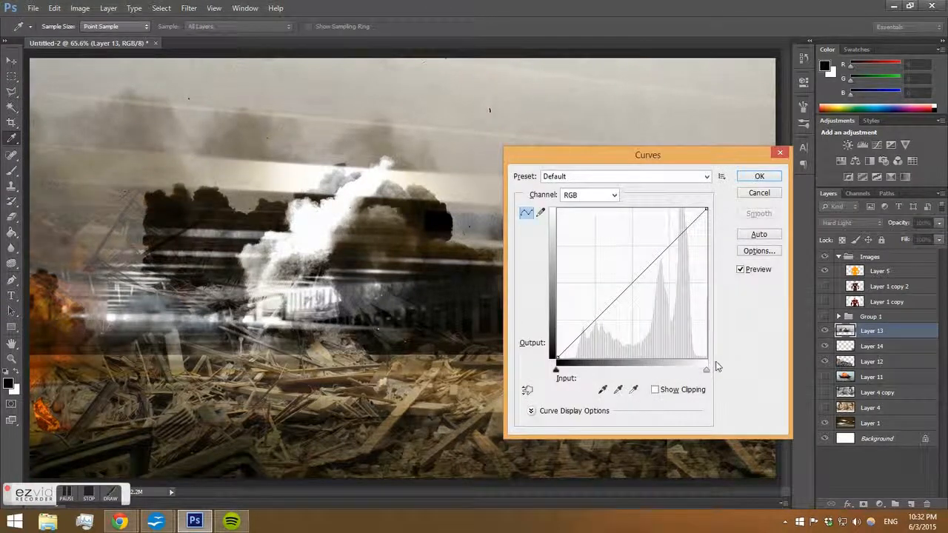
mouse_move(707, 370)
mouse_down()
mouse_move(672, 369)
mouse_move(705, 369)
mouse_up()
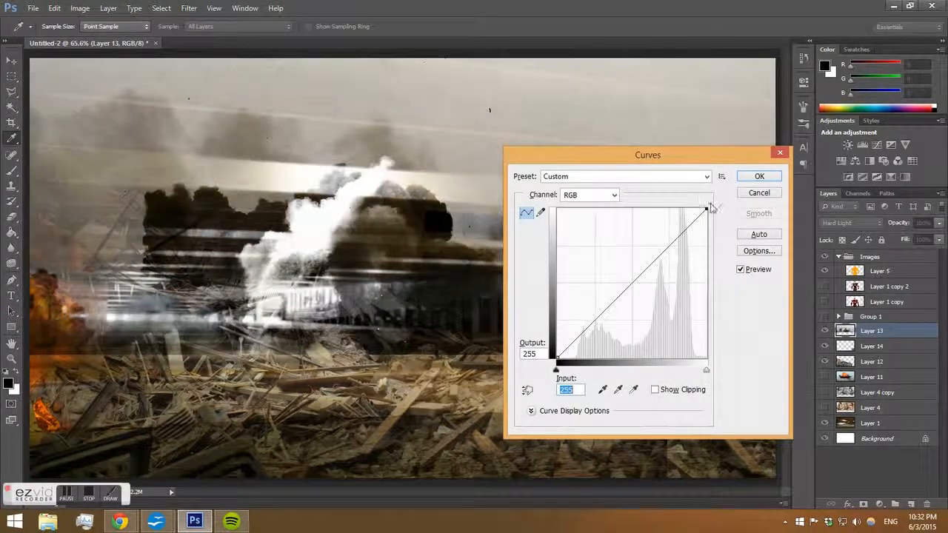
drag(706, 208, 715, 243)
click(759, 192)
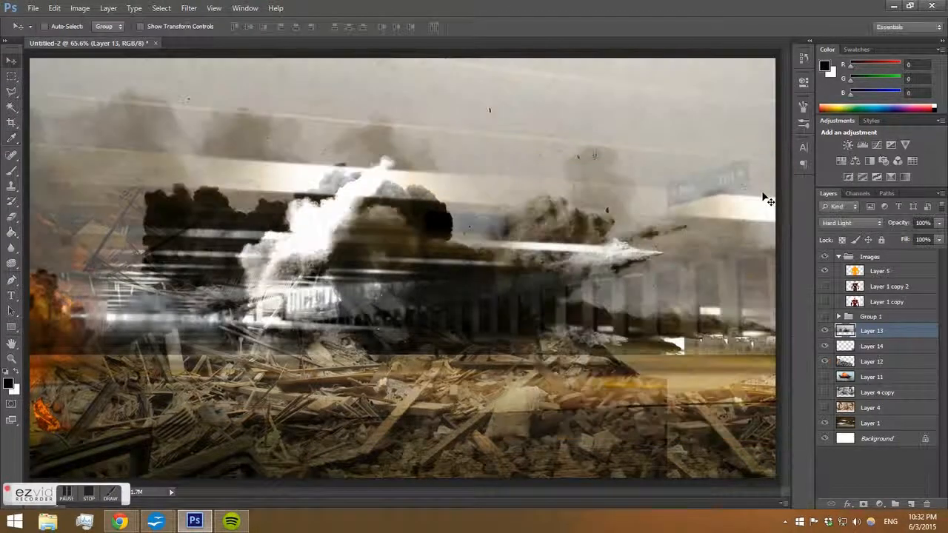
Set Layer 13 to Normal blend mode and erase its hard lower edge along the horizon with an 83 px eraser.
click(850, 222)
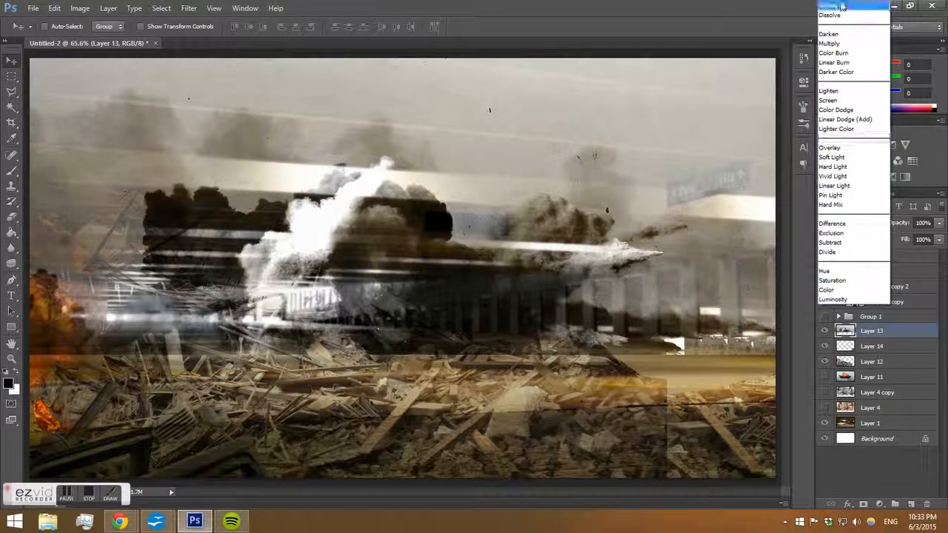
click(837, 6)
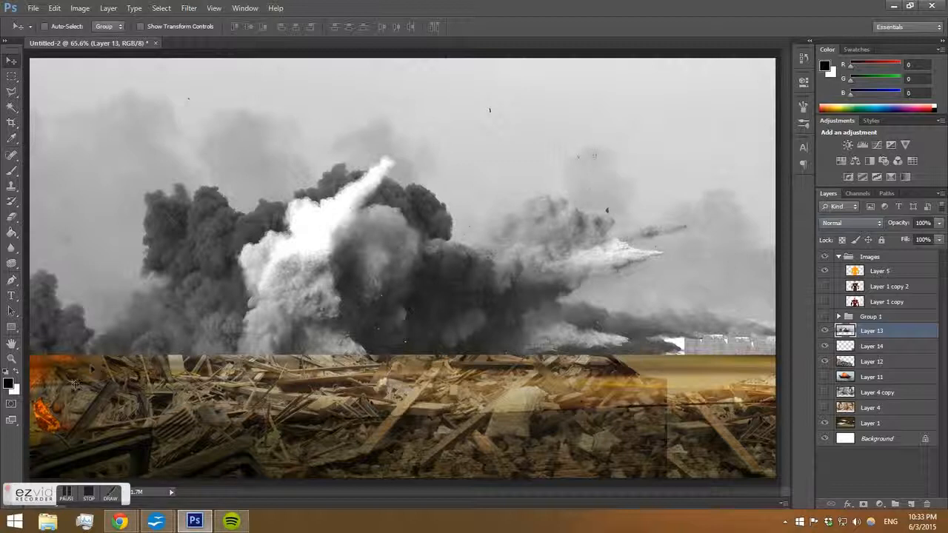
key(e)
right_click(148, 355)
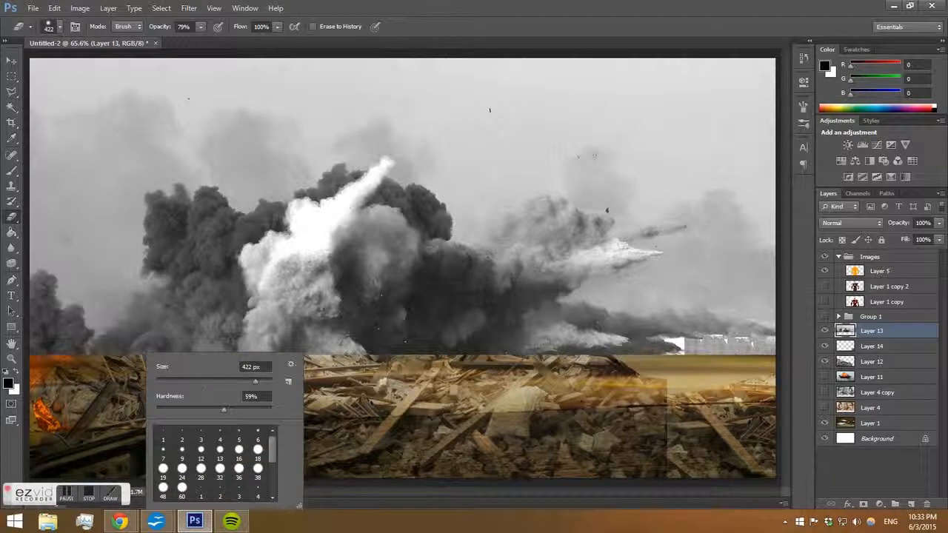
drag(212, 379, 101, 394)
mouse_move(42, 365)
mouse_down()
mouse_move(80, 354)
mouse_move(126, 367)
mouse_move(173, 350)
mouse_move(209, 359)
mouse_move(267, 350)
mouse_move(774, 346)
mouse_up()
Cycle through blend modes for Layer 13 and settle on Multiply.
click(855, 226)
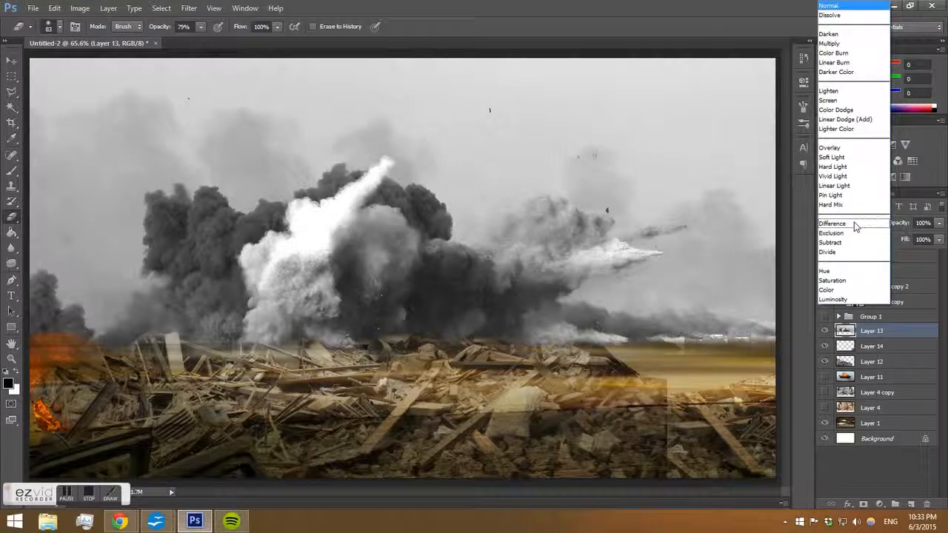
click(856, 163)
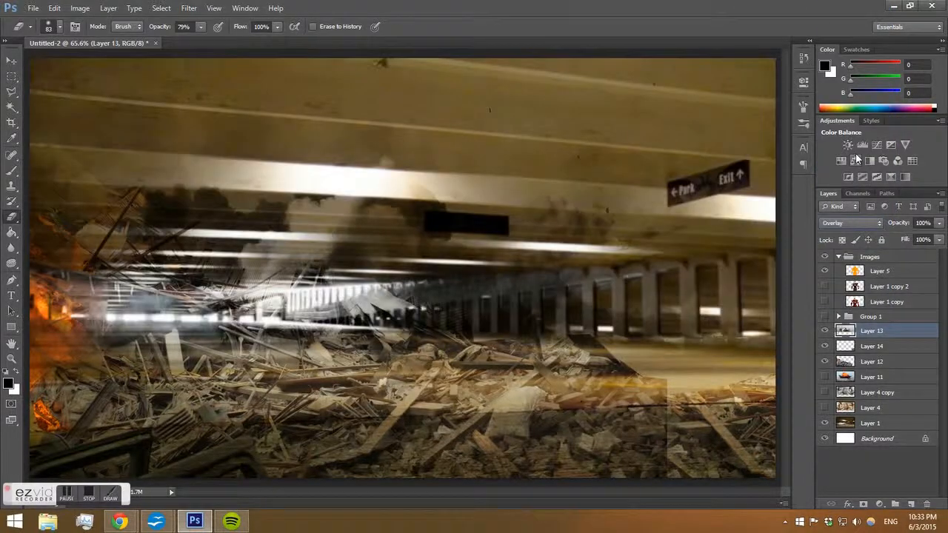
key(Up)
key(Down)
key(Up)
key(Up)
key(Up)
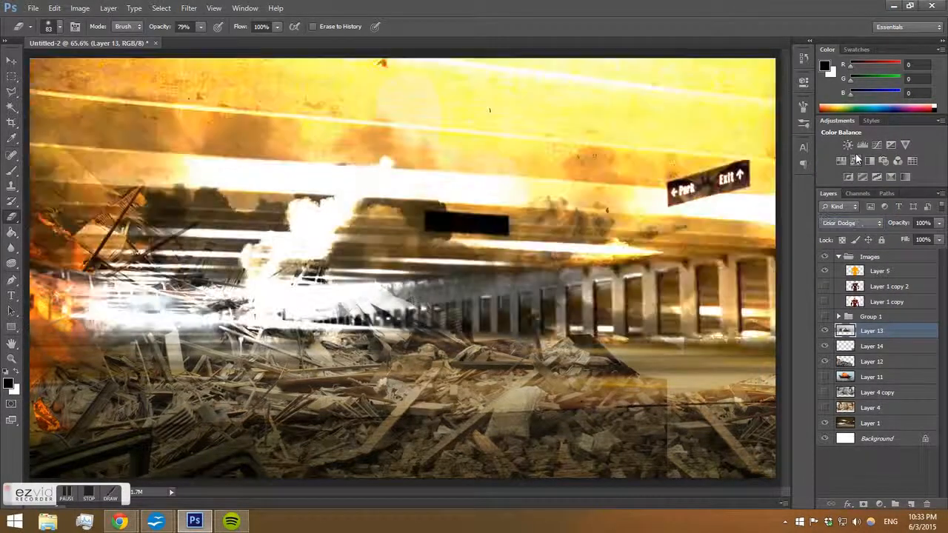
key(Up)
key(Up)
key(Up)
key(Up)
key(Up)
key(Up)
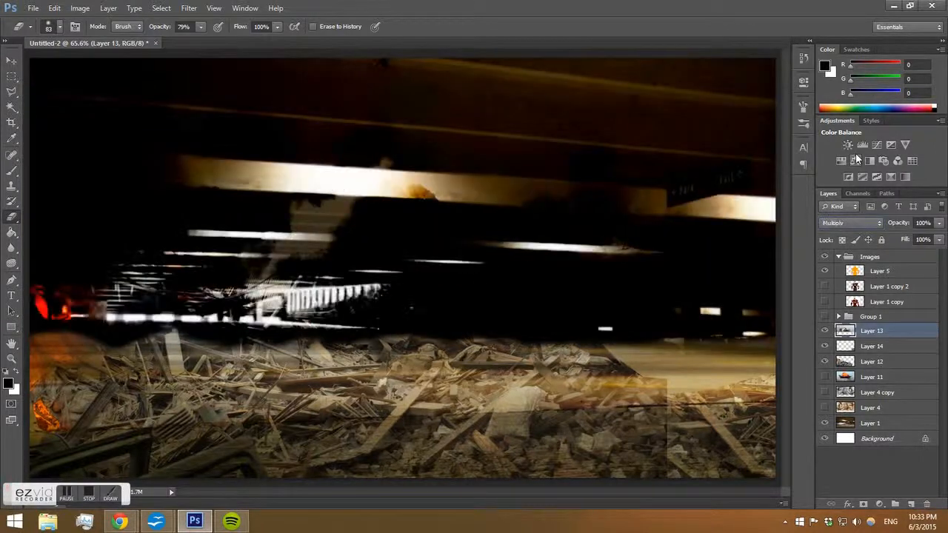
key(Up)
key(Up)
key(Up)
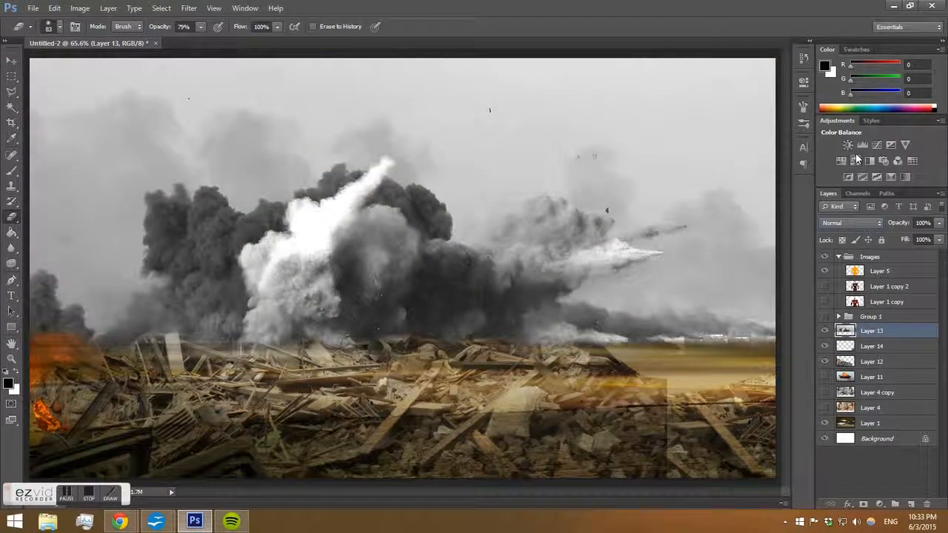
key(Down)
key(Down)
key(Down)
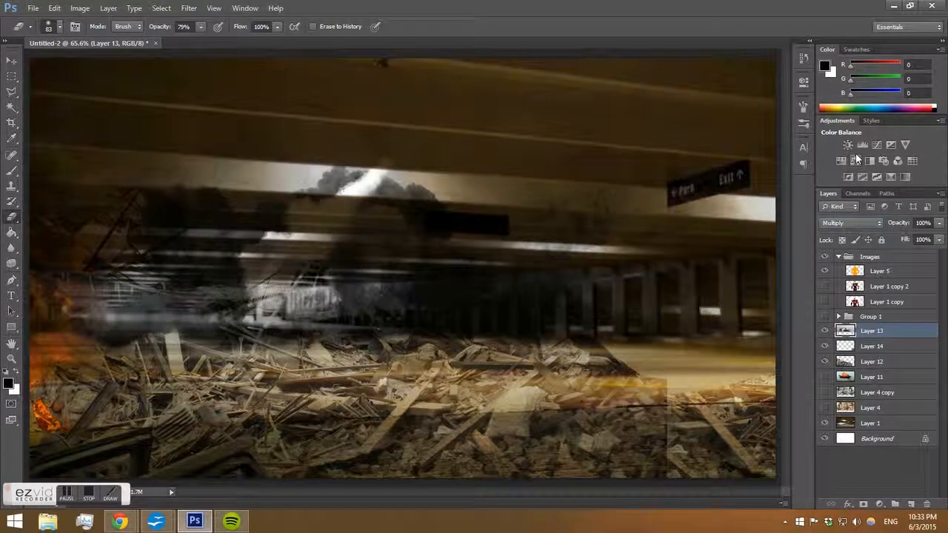
key(Down)
key(Up)
Brighten Layer 13 with Curves by moving the white point inward.
key(ctrl+m)
drag(706, 369, 683, 384)
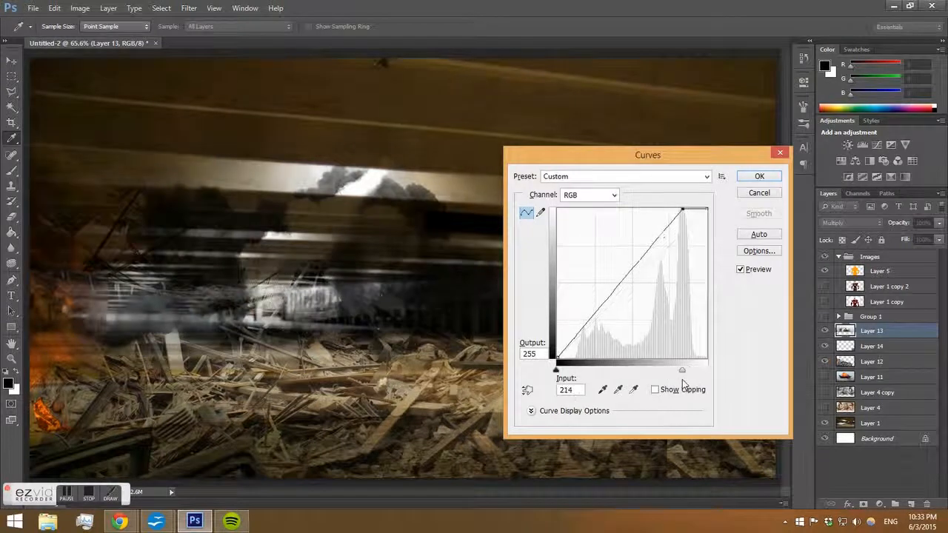
click(752, 176)
Duplicate Layer 13 and set the copy's blend mode to Normal.
key(e)
key(ctrl+j)
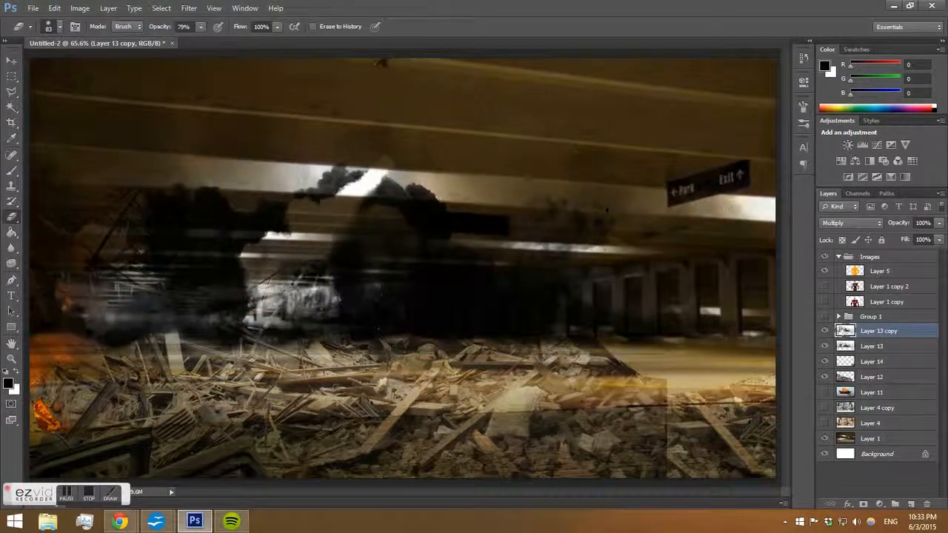
click(875, 224)
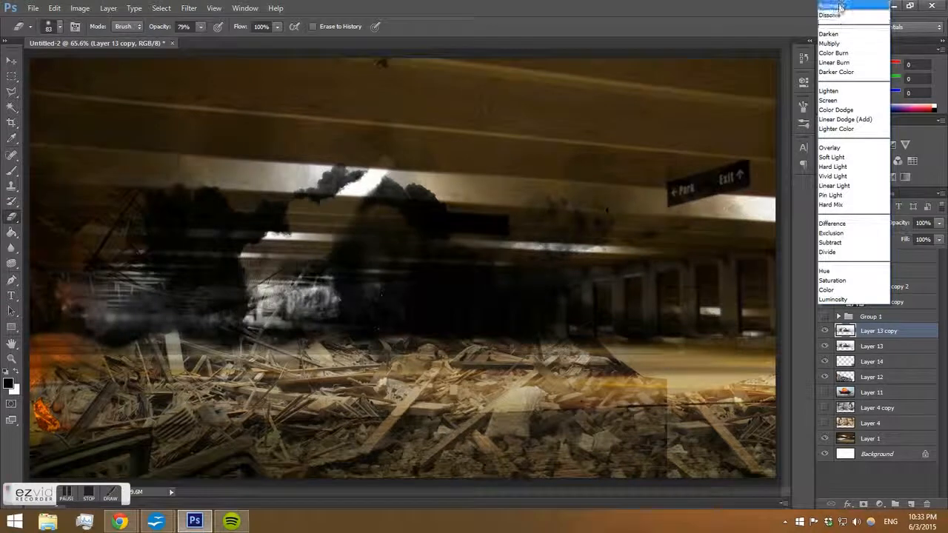
click(836, 7)
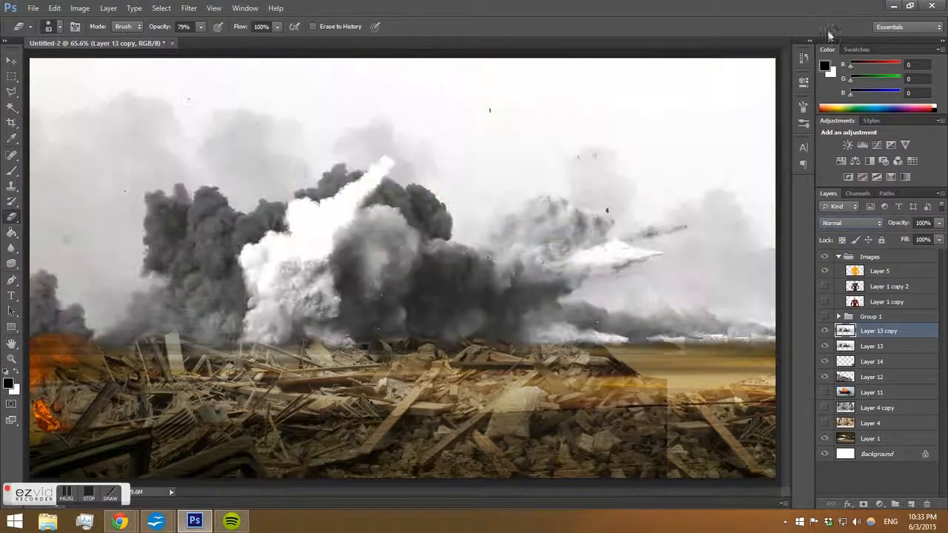
Cycle through blend modes for Layer 13 copy and settle on Screen.
click(859, 223)
click(845, 148)
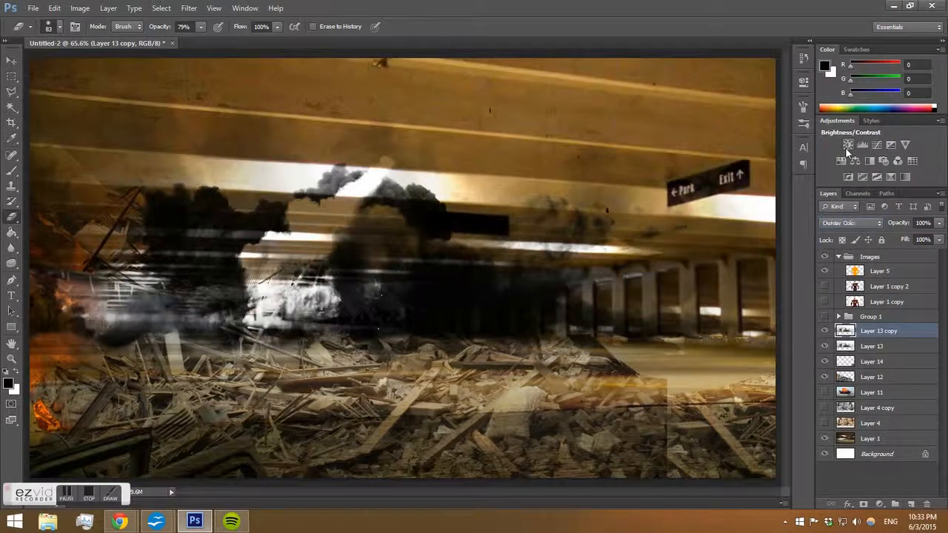
key(Up)
key(Up)
key(Up)
key(Up)
key(Up)
key(Up)
key(Up)
key(Up)
key(Up)
key(Up)
key(Up)
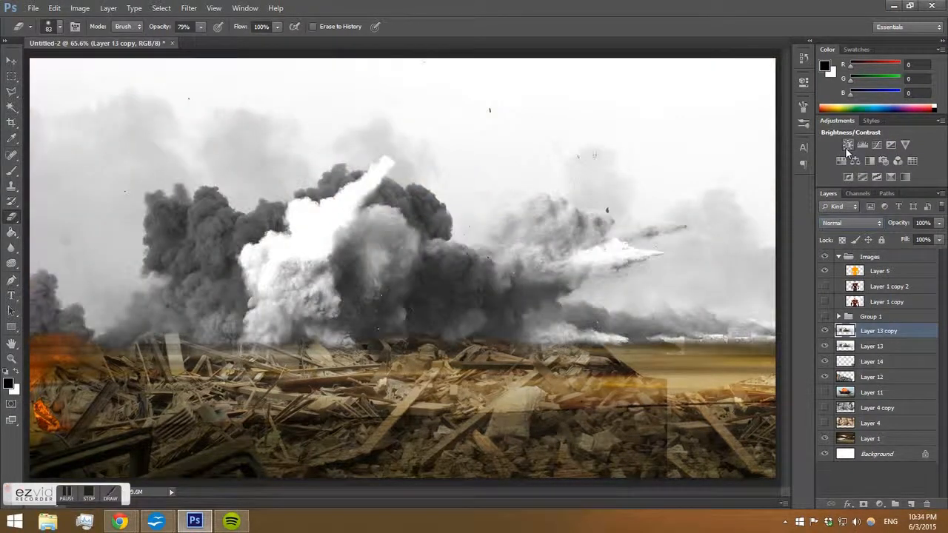
key(Down)
key(Down)
key(Down)
key(Down)
key(Down)
key(Down)
key(Down)
key(Down)
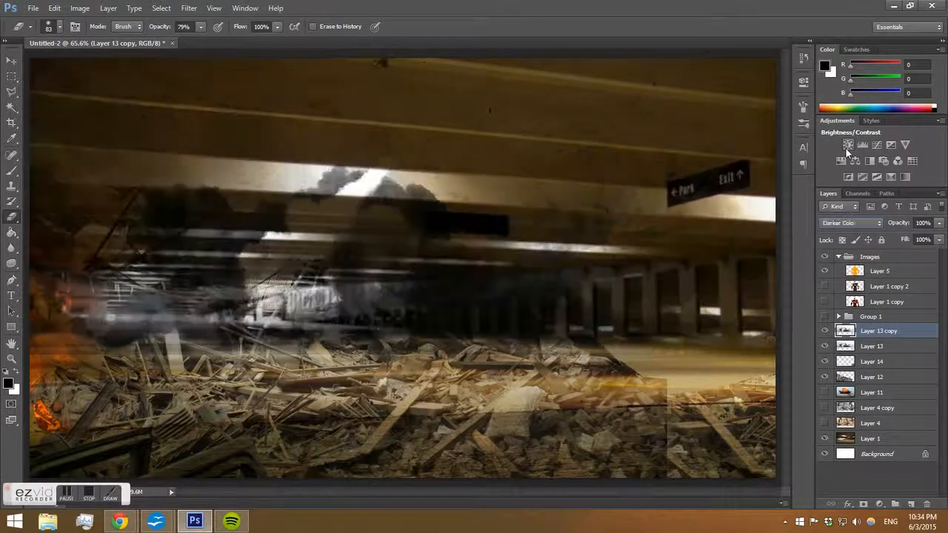
key(Down)
key(Up)
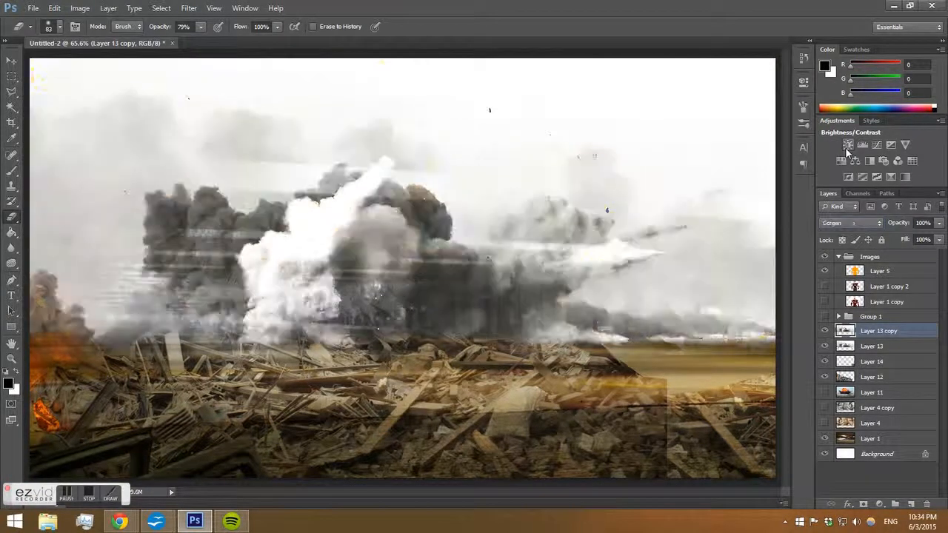
key(Down)
key(Down)
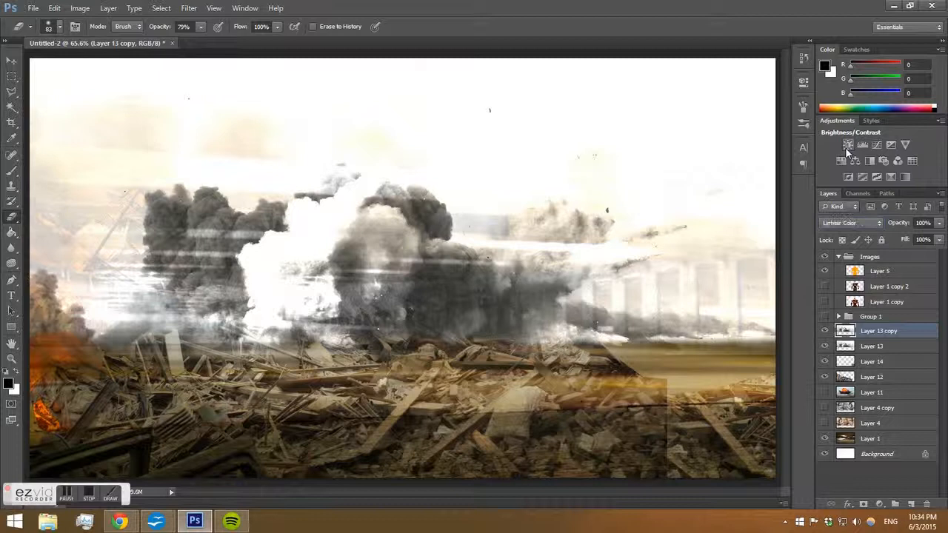
key(Down)
key(Up)
key(Down)
key(Down)
key(Down)
key(Down)
key(Down)
key(Up)
key(Down)
key(Down)
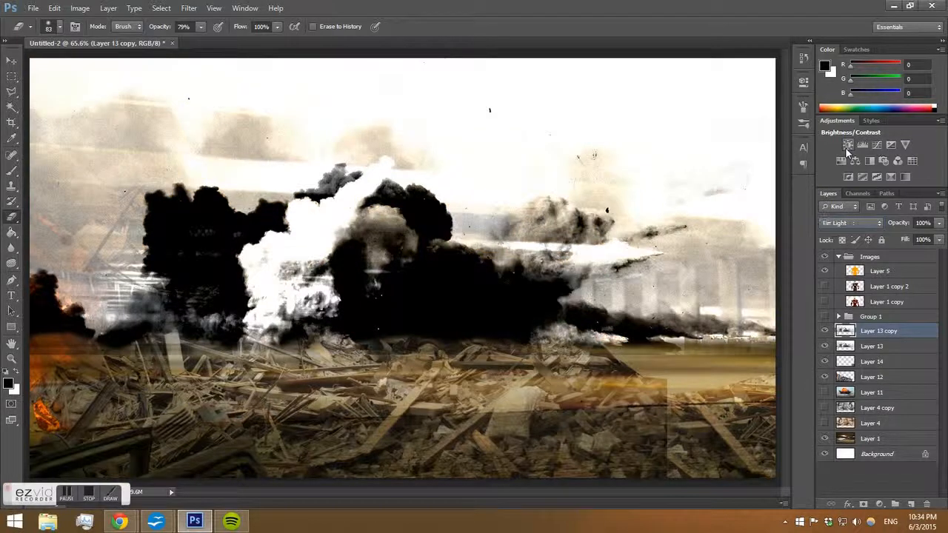
key(Up)
key(Down)
key(Down)
key(Down)
key(Down)
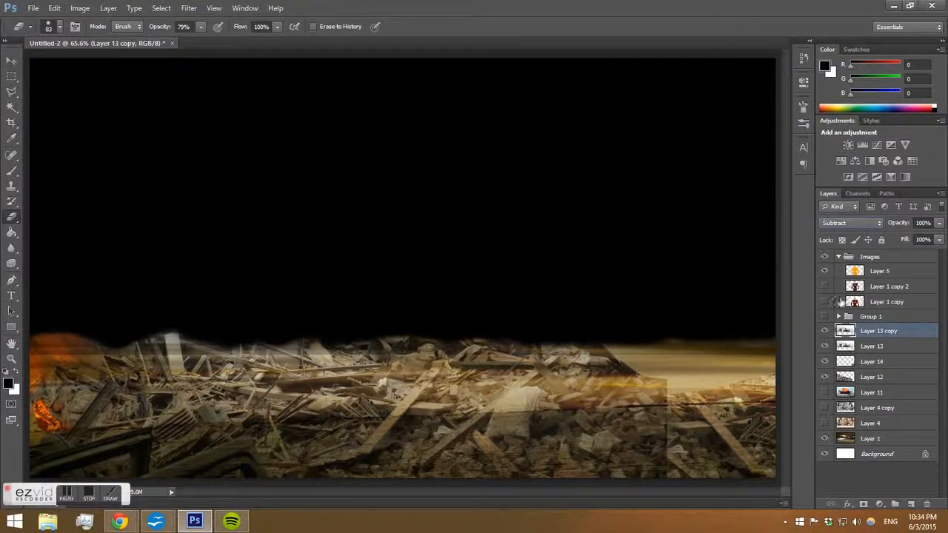
key(Up)
key(Up)
key(Up)
key(Up)
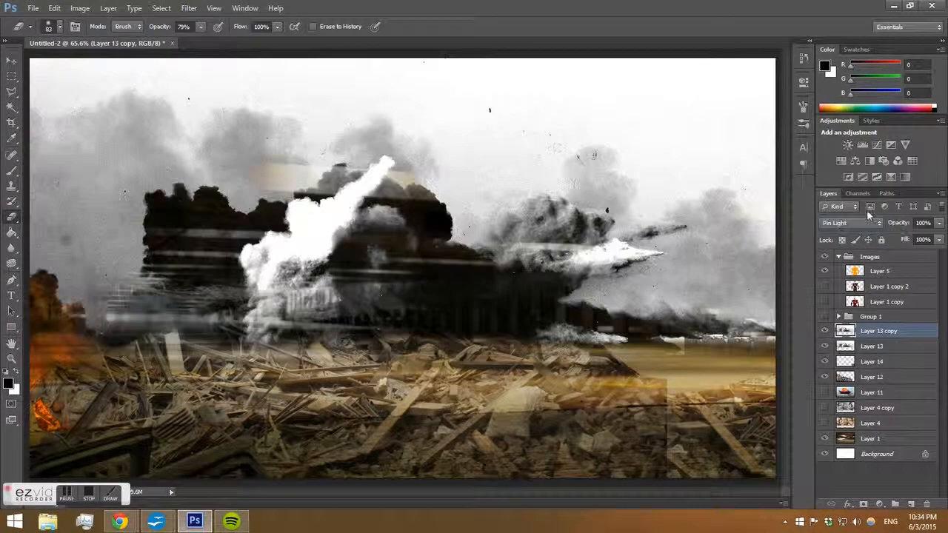
key(Up)
key(Up)
key(Up)
key(Up)
key(Up)
key(Up)
key(Up)
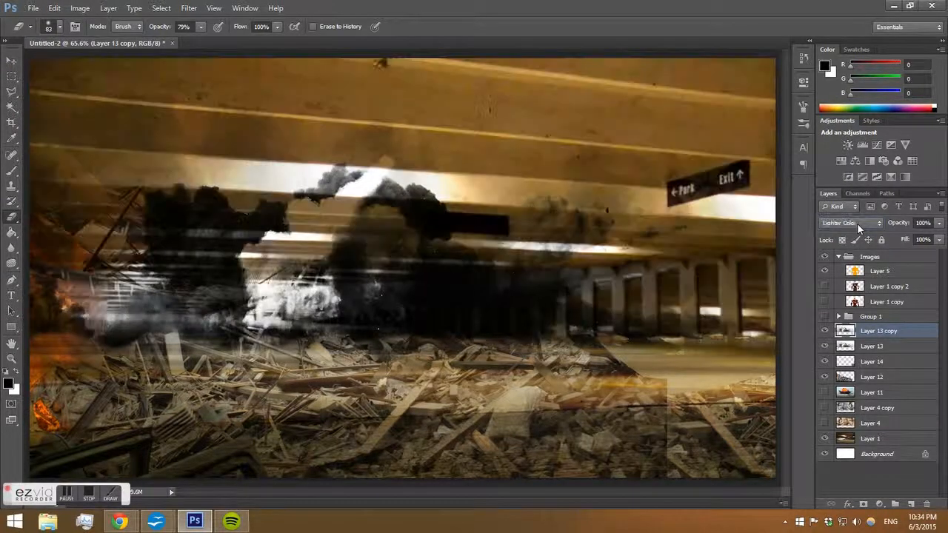
key(Up)
key(Up)
key(Up)
key(Up)
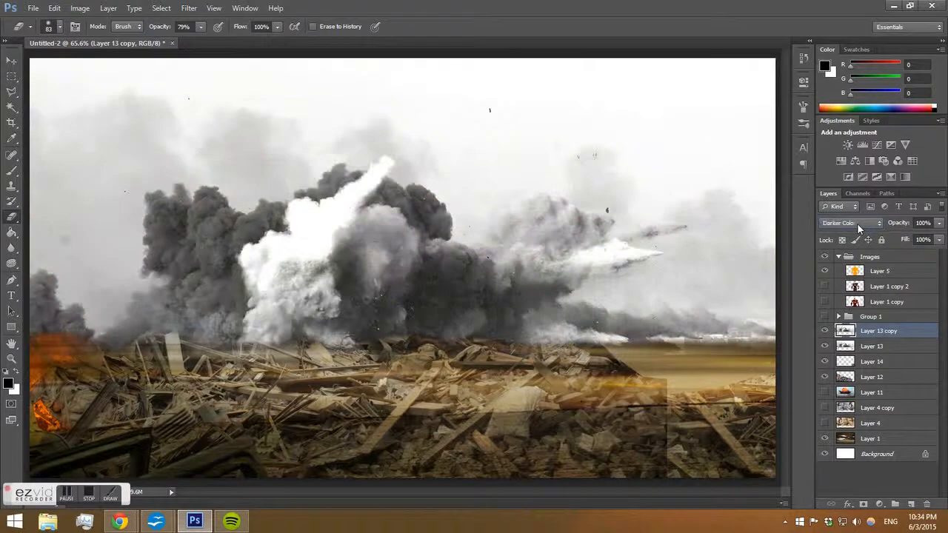
key(Down)
key(Down)
key(Up)
key(Up)
key(Up)
key(Up)
key(Up)
key(Up)
key(Up)
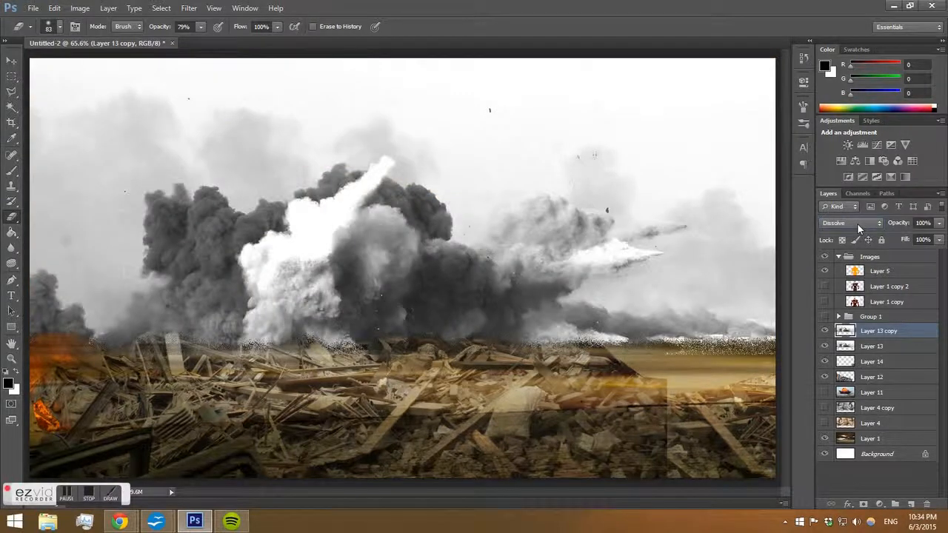
key(Up)
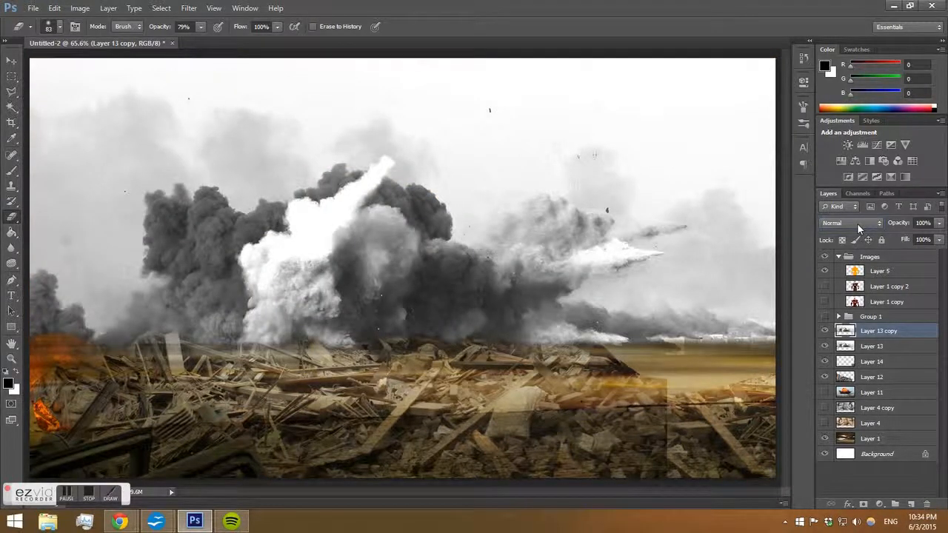
click(856, 223)
click(837, 102)
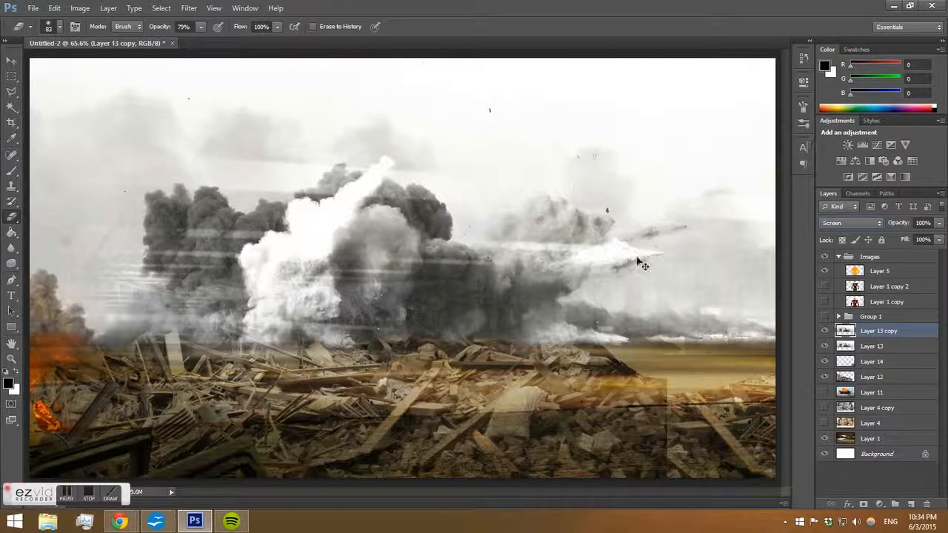
Darken Layer 13 copy's midtones with Levels to 0.24.
key(ctrl+l)
drag(604, 232, 655, 233)
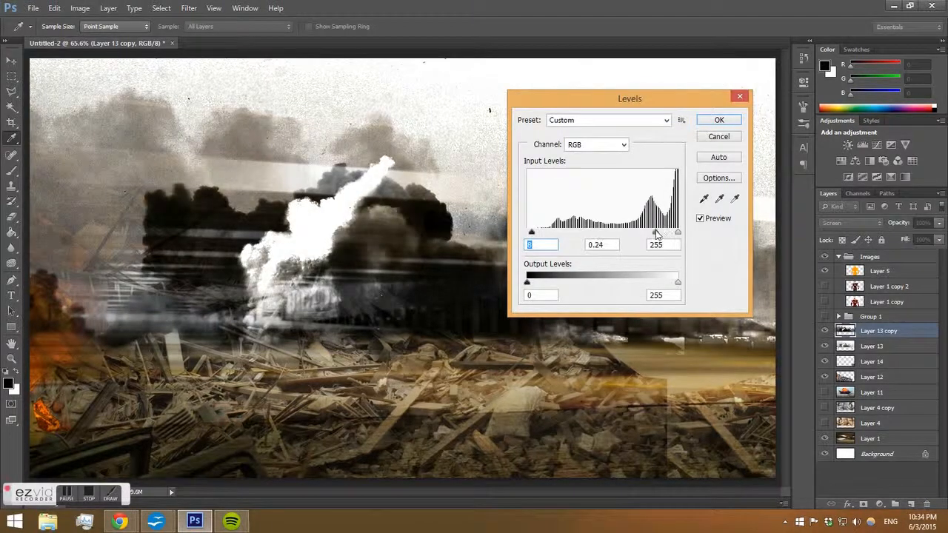
click(715, 122)
Erase the upper smoke areas of Layer 13 copy with a 432 px soft eraser.
key(e)
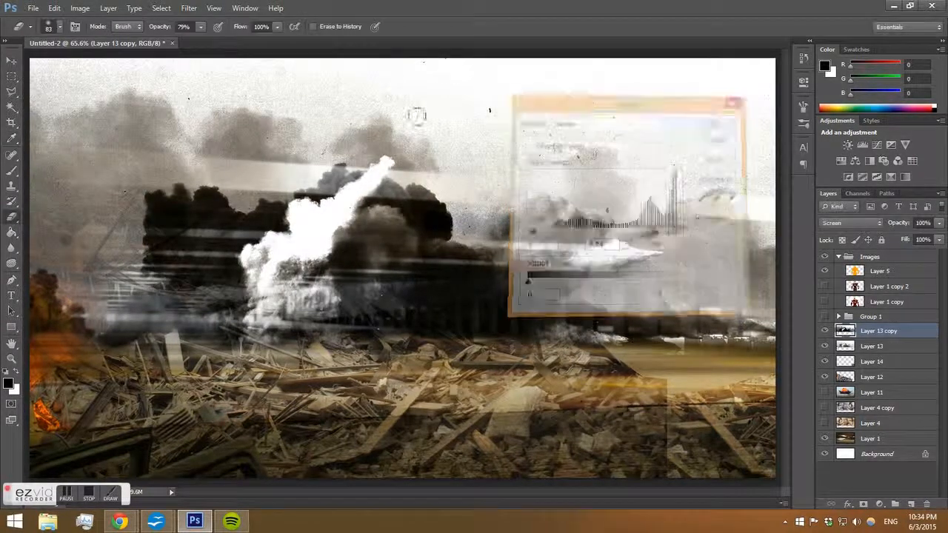
right_click(250, 110)
drag(313, 134, 324, 134)
mouse_move(126, 133)
mouse_down()
mouse_move(93, 140)
mouse_move(299, 93)
mouse_up()
mouse_move(552, 85)
mouse_down()
mouse_move(714, 96)
mouse_move(689, 174)
mouse_move(548, 166)
mouse_up()
drag(644, 230, 766, 292)
click(80, 239)
Lower Layer 13 copy's opacity to 57% and toggle its visibility to compare.
click(939, 223)
drag(937, 237, 915, 242)
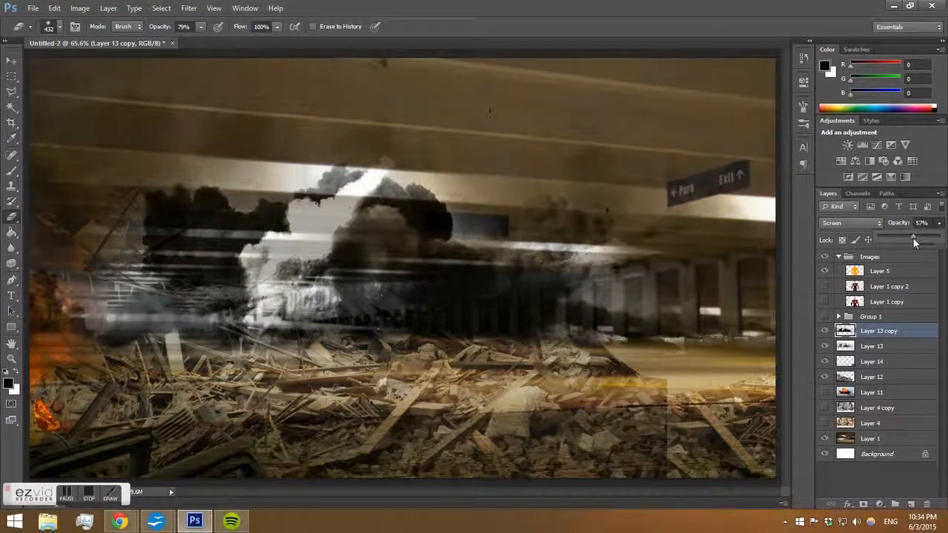
click(824, 332)
click(824, 331)
click(825, 331)
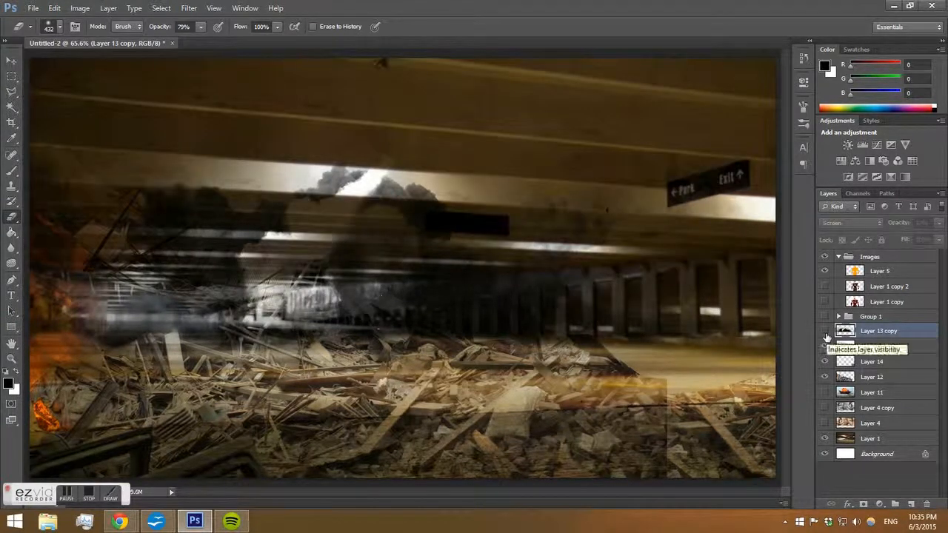
click(825, 332)
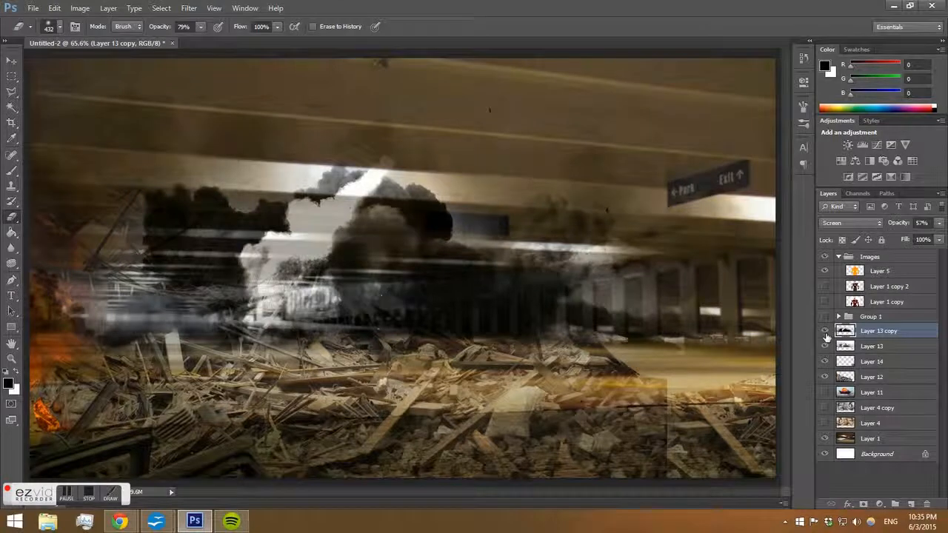
Set Layer 13's opacity to 66% and turn on Group 1's visibility.
click(887, 347)
click(938, 223)
mouse_move(938, 240)
mouse_down()
mouse_move(906, 239)
mouse_move(920, 240)
mouse_up()
click(823, 317)
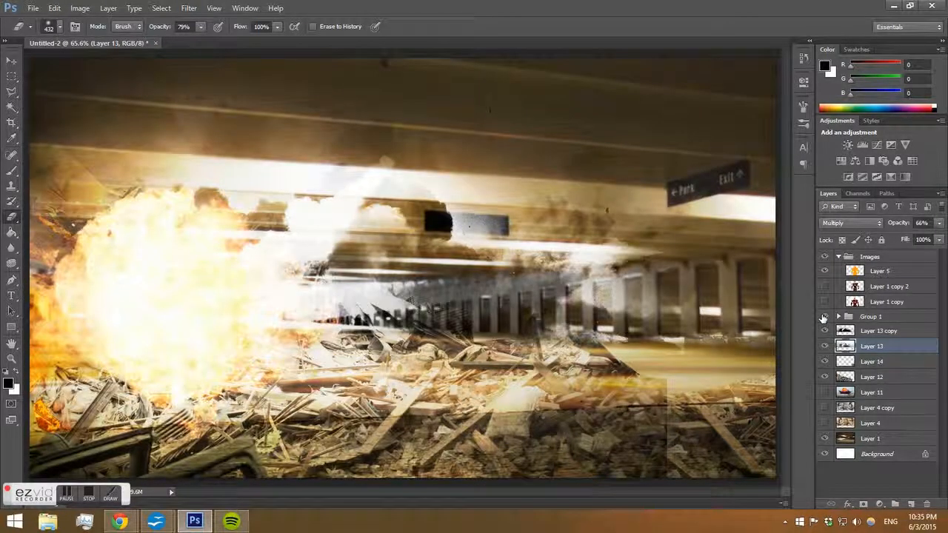
Hide Group 1, show the explosion Layer 11 and move it above Layer 13 copy.
click(823, 317)
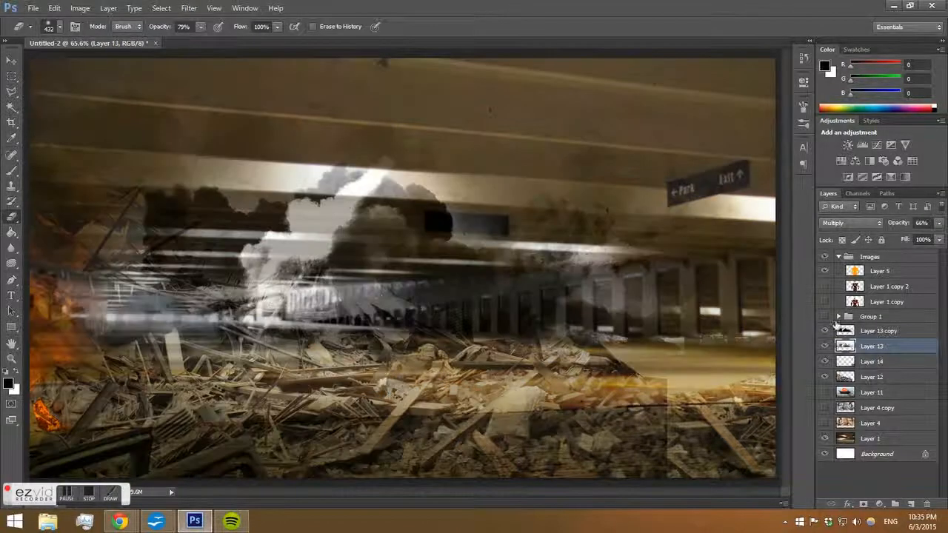
click(824, 392)
drag(881, 393, 877, 329)
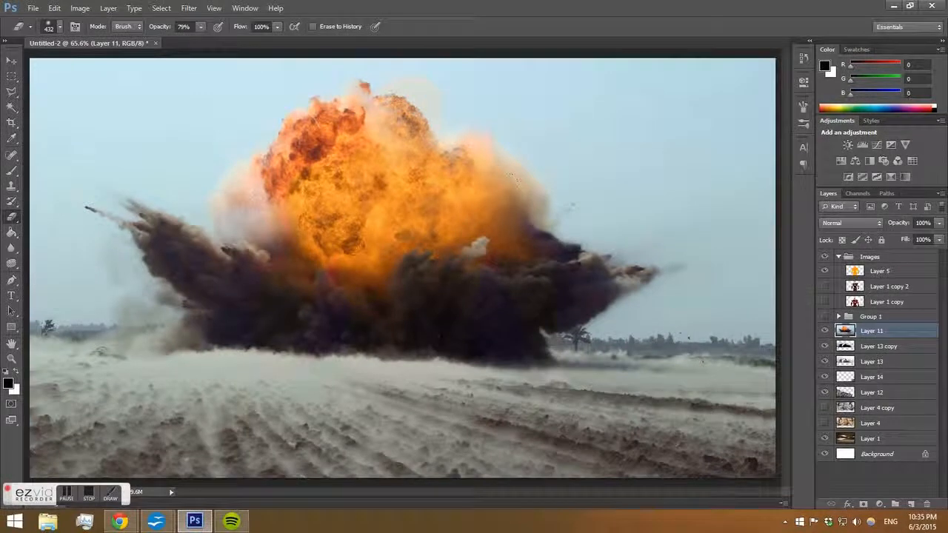
Scale the explosion layer down to about 78% and reposition it toward the left of the scene.
click(11, 60)
key(ctrl+t)
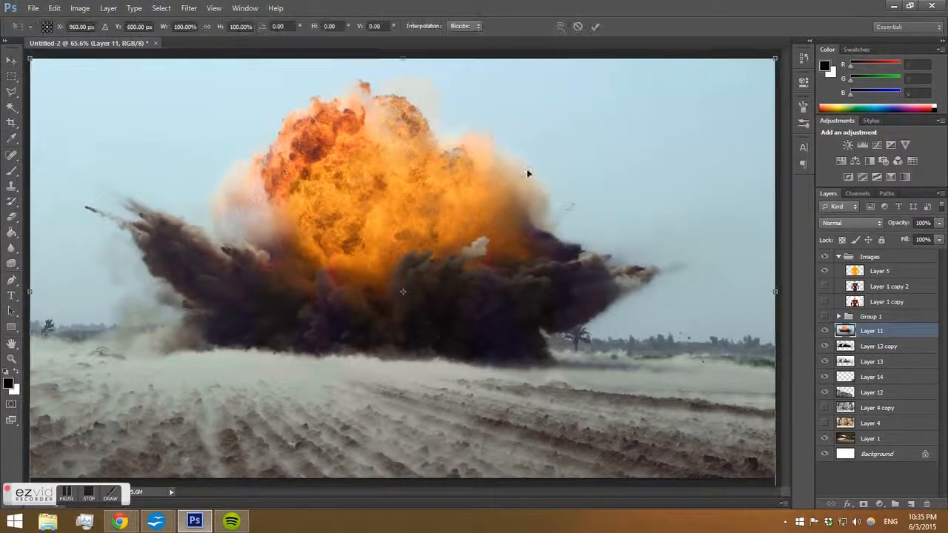
drag(774, 58, 671, 111)
drag(511, 281, 455, 292)
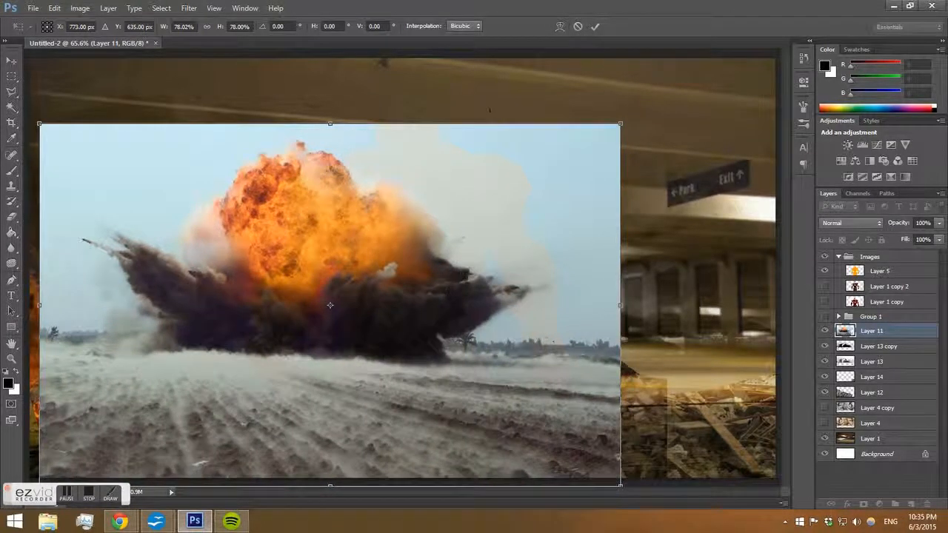
click(11, 60)
click(457, 330)
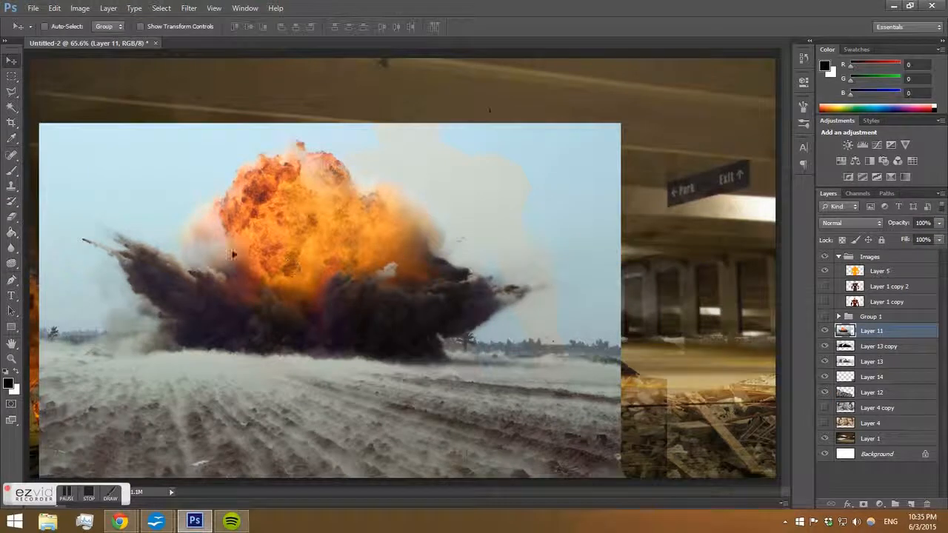
Cycle through Layer 11's blend modes and settle back on Normal.
click(849, 223)
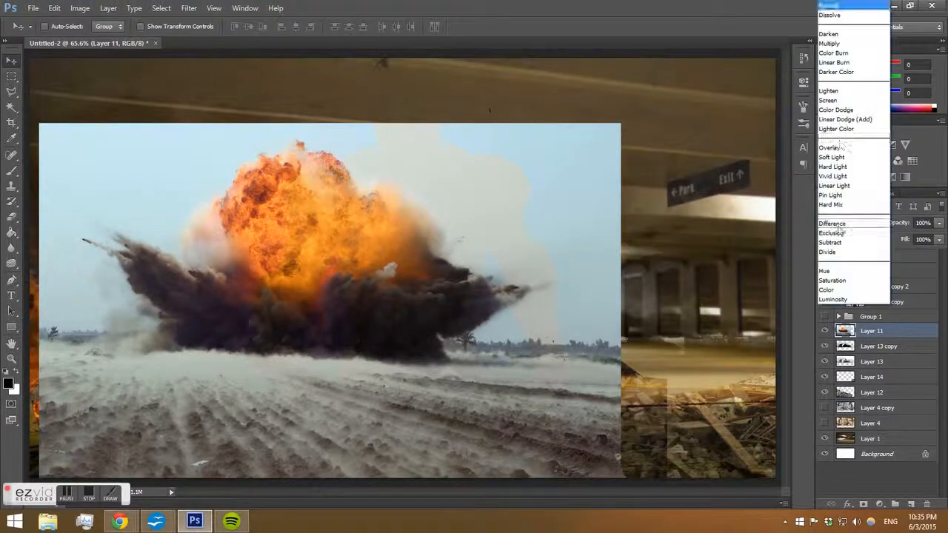
click(841, 145)
key(Up)
key(Up)
key(Down)
key(Down)
key(Down)
key(Down)
key(Down)
key(Down)
key(Down)
key(Down)
key(Down)
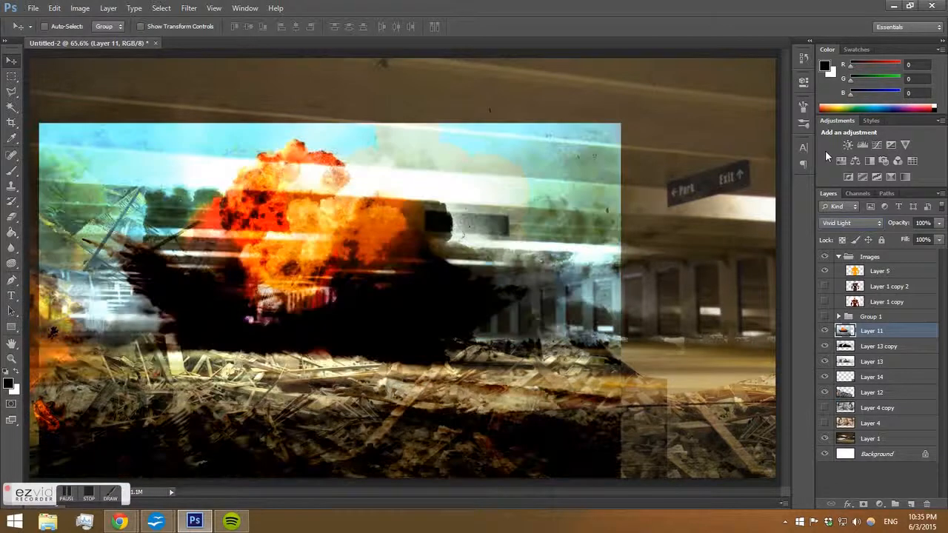
key(Up)
key(Up)
key(Up)
key(Up)
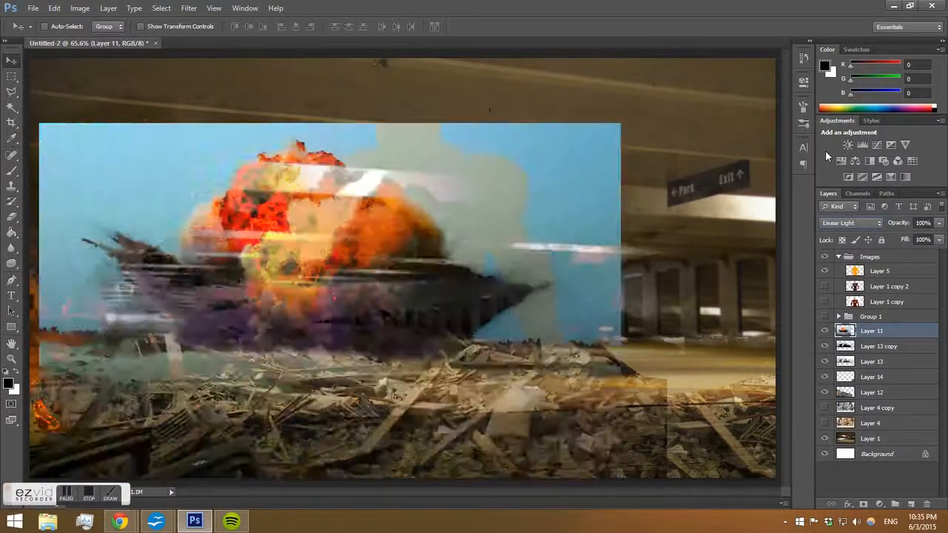
key(Down)
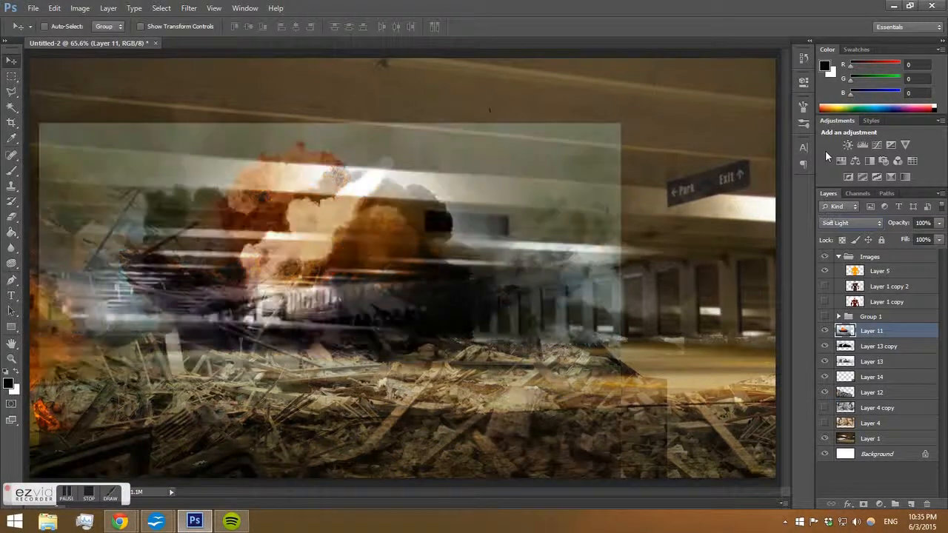
key(Up)
key(Down)
key(Down)
key(Down)
key(Down)
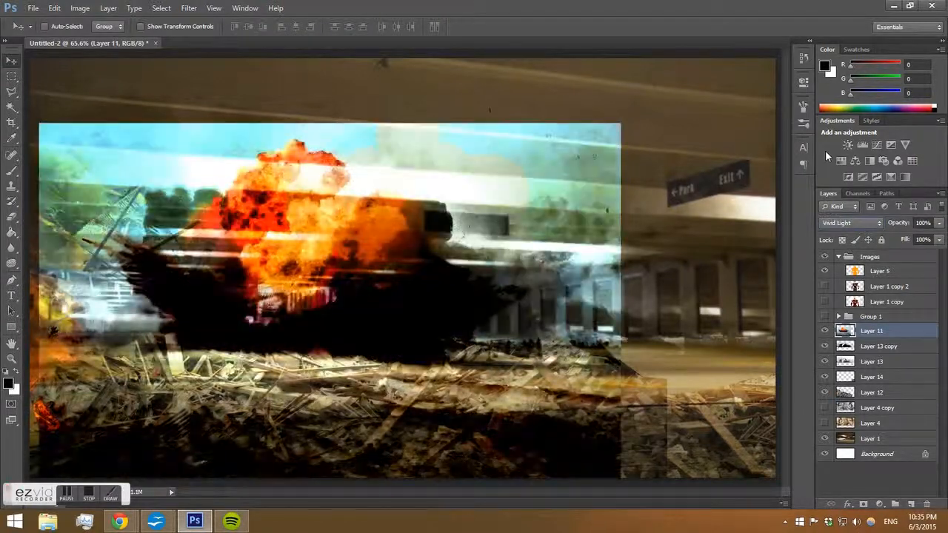
key(Down)
key(Down)
key(Down)
key(Up)
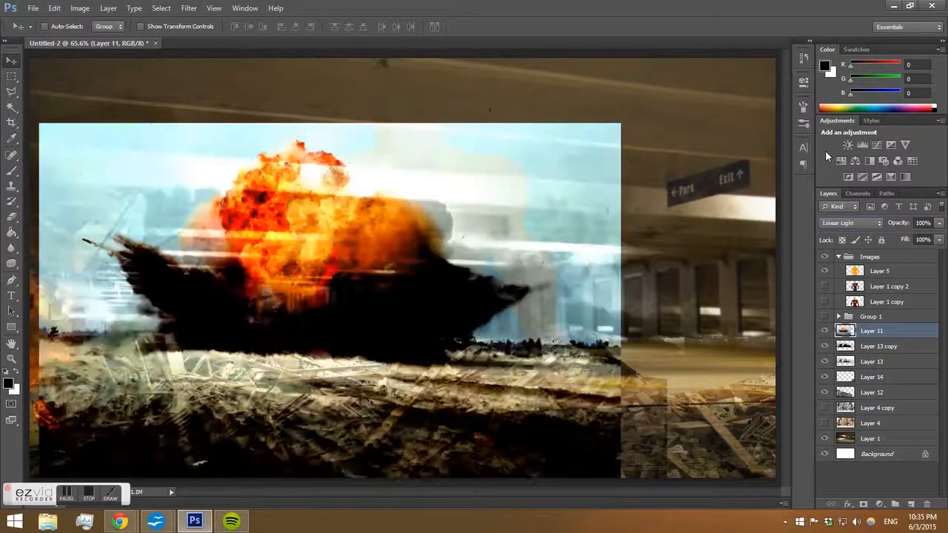
key(Down)
key(Down)
key(Up)
key(Down)
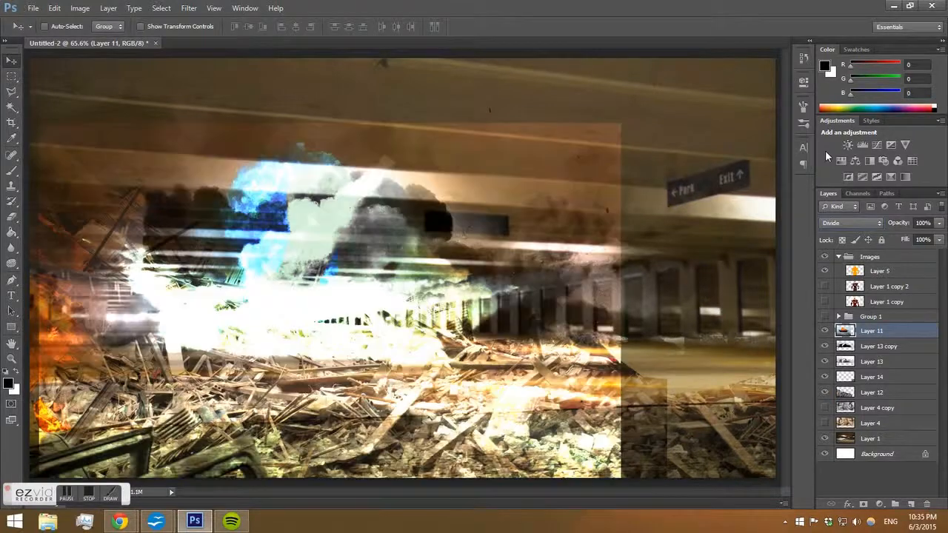
key(Down)
key(Down)
key(Up)
key(Down)
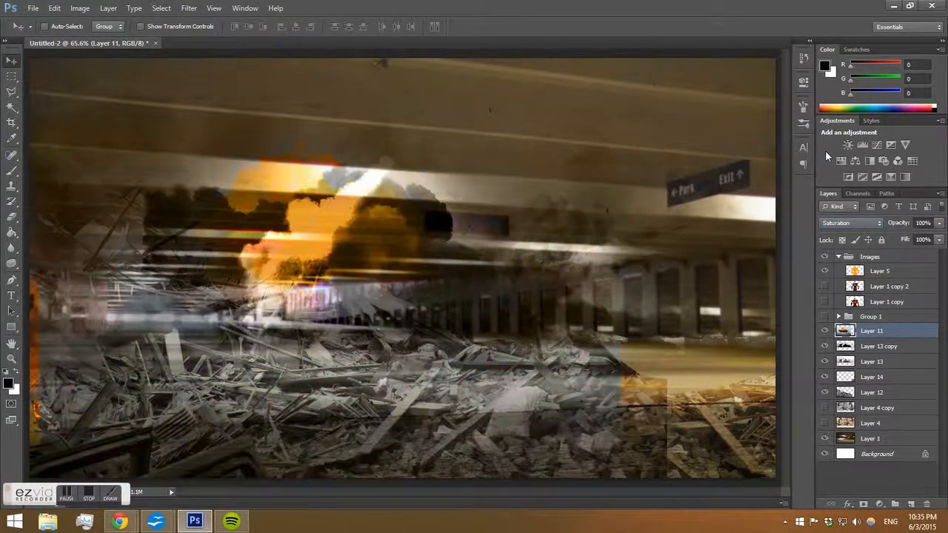
key(Up)
key(Up)
key(Up)
key(Up)
key(Up)
key(Up)
key(Up)
key(Up)
key(Up)
key(Up)
key(Up)
key(Up)
key(Up)
key(Up)
key(Up)
key(Up)
key(Up)
key(Up)
key(Up)
key(Up)
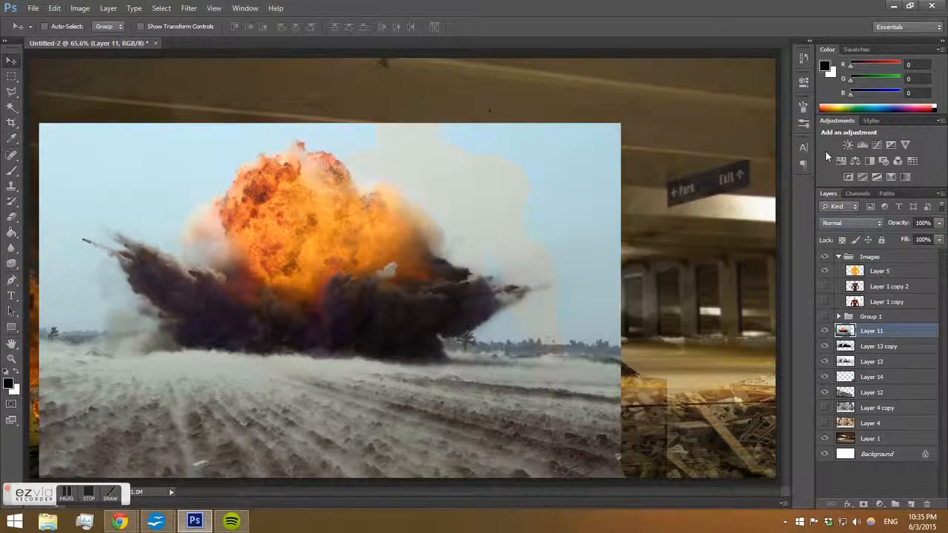
Desaturate Layer 11 completely with Hue/Saturation at saturation -100.
key(ctrl+u)
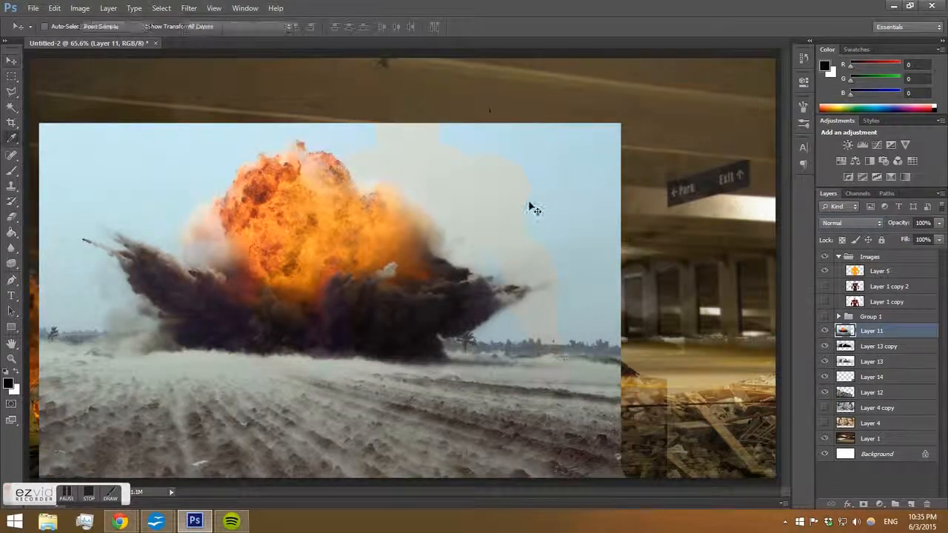
drag(769, 146, 692, 150)
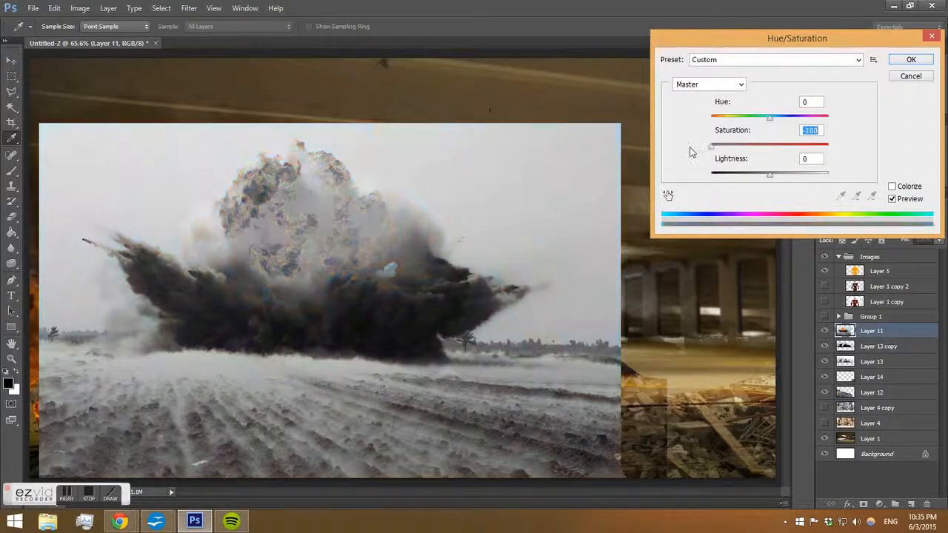
click(912, 59)
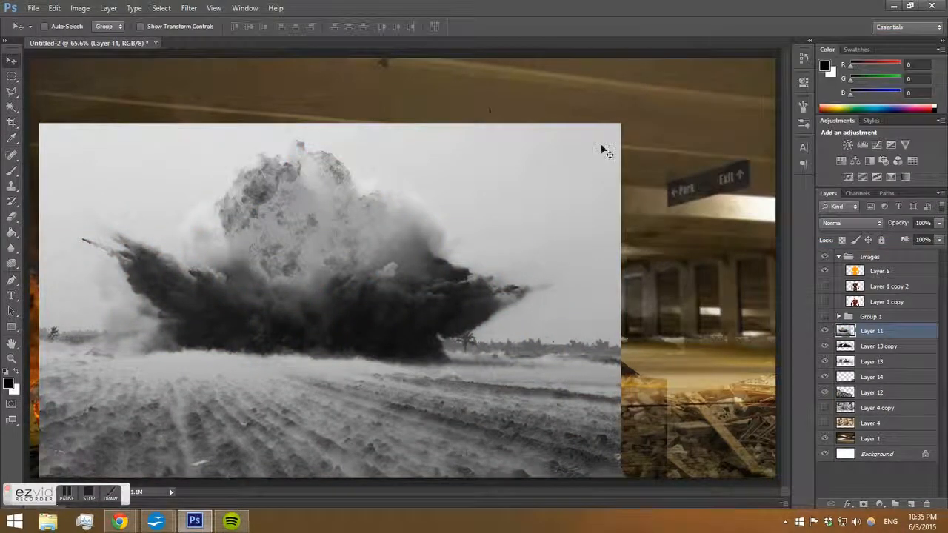
Set Layer 11's blend mode to Overlay after previewing several modes.
click(843, 223)
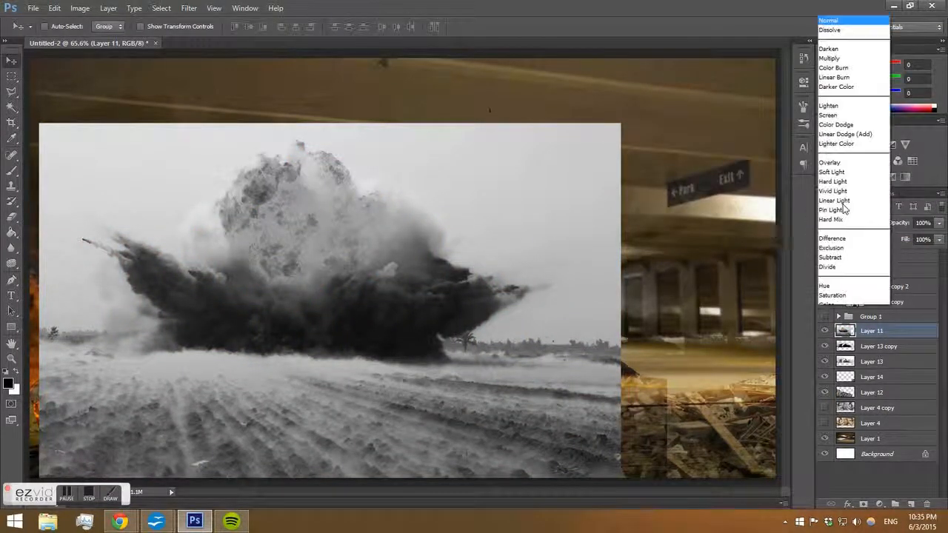
click(844, 48)
key(Down)
key(Down)
key(Down)
key(Down)
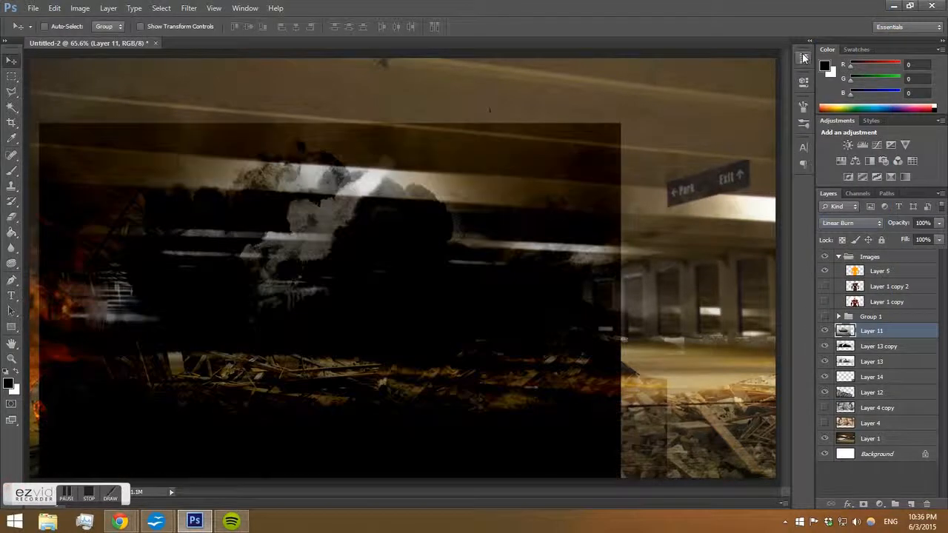
key(Up)
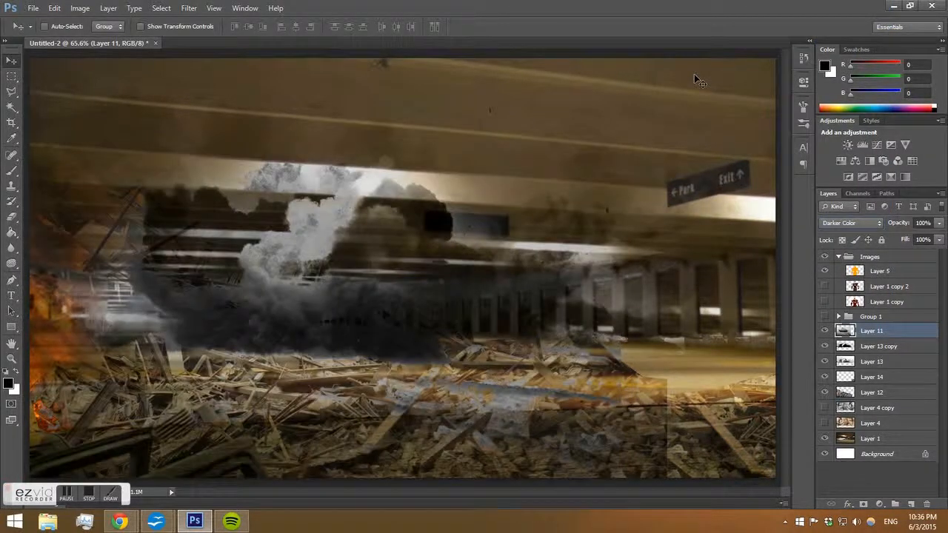
key(Down)
key(Down)
key(Down)
key(Down)
key(Down)
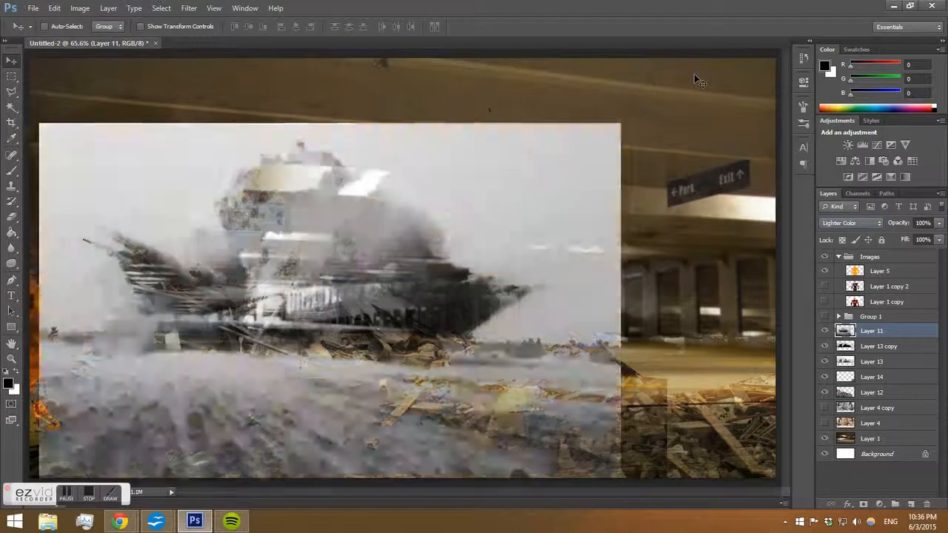
key(Down)
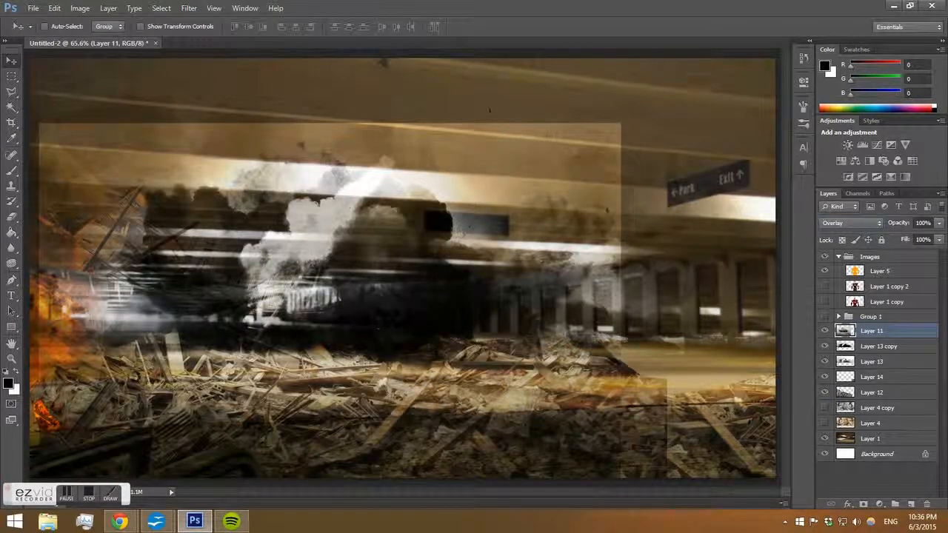
Erase the upper and right edges of Layer 11 with a 110 px soft eraser.
key(e)
click(124, 141)
drag(111, 197, 111, 303)
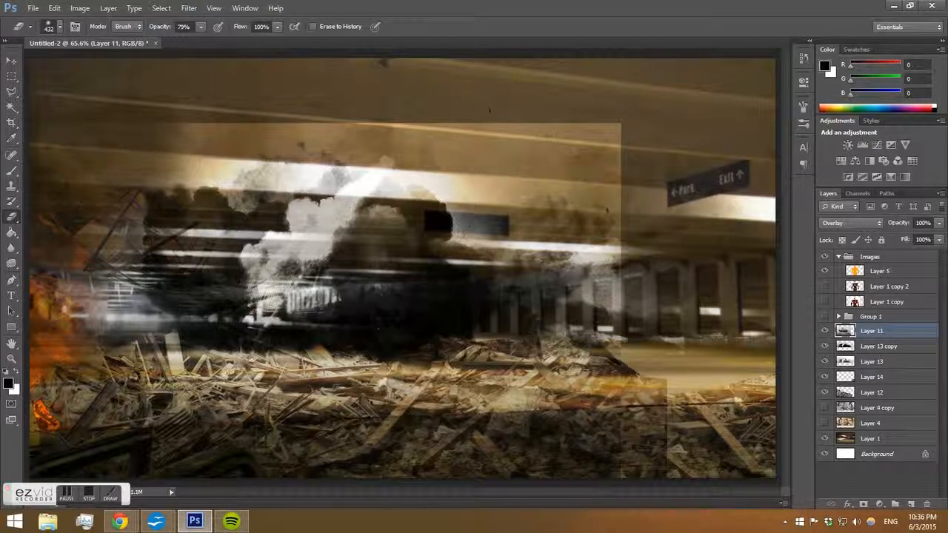
right_click(208, 120)
drag(319, 150, 276, 148)
key(Return)
mouse_move(63, 110)
mouse_down()
mouse_move(590, 112)
mouse_move(353, 112)
mouse_up()
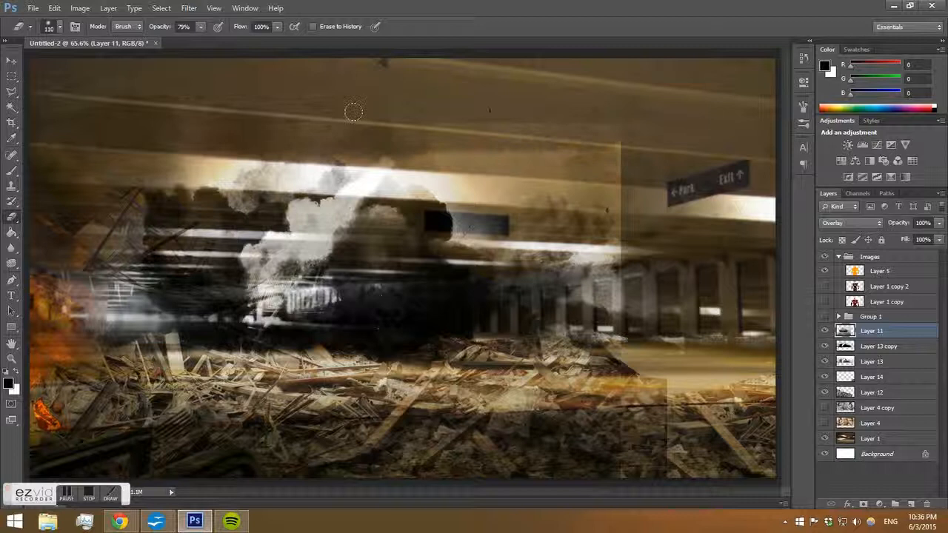
mouse_move(177, 118)
mouse_down()
mouse_move(327, 110)
mouse_move(581, 121)
mouse_move(555, 166)
mouse_move(451, 166)
mouse_up()
mouse_move(637, 157)
mouse_down()
mouse_move(597, 197)
mouse_move(627, 161)
mouse_move(602, 129)
mouse_move(544, 198)
mouse_move(542, 238)
mouse_move(517, 191)
mouse_up()
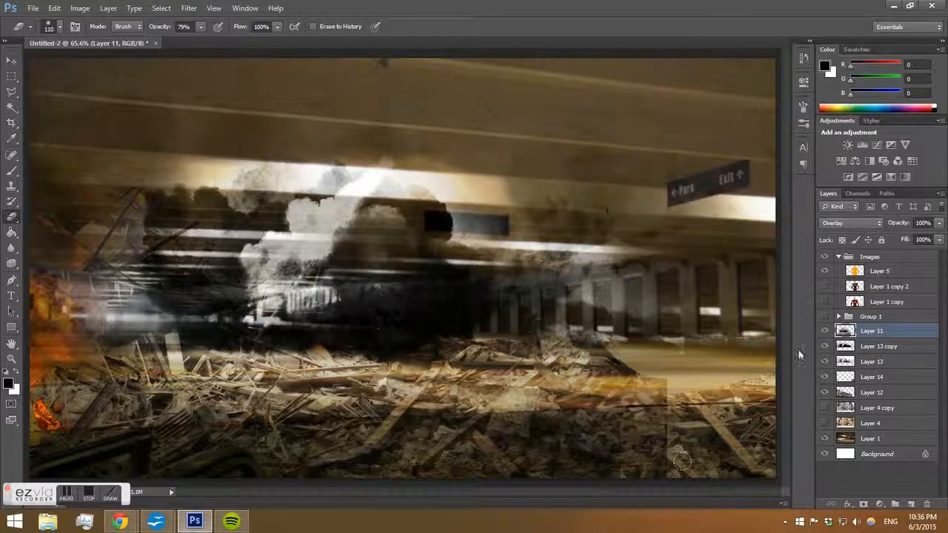
Erase a small patch of Layer 12 near the right-side rubble.
click(866, 362)
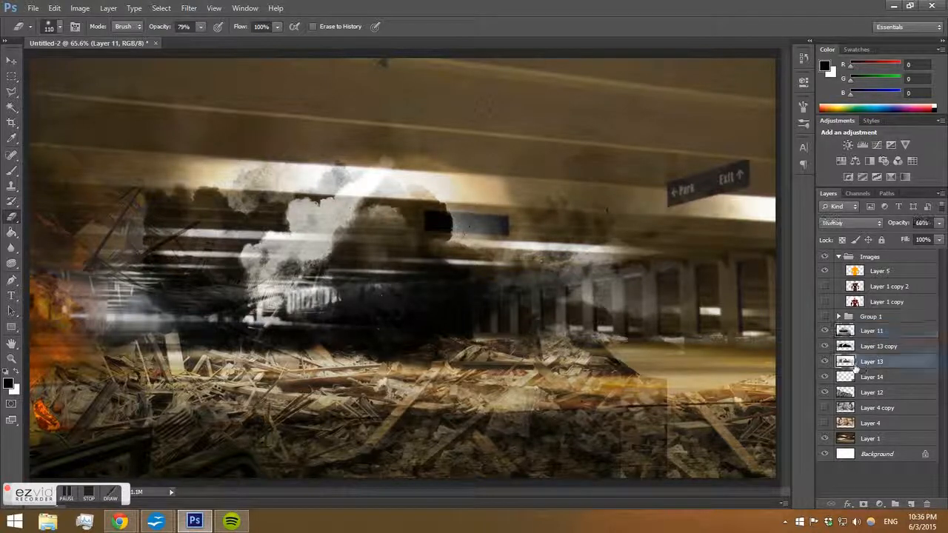
click(824, 362)
click(824, 362)
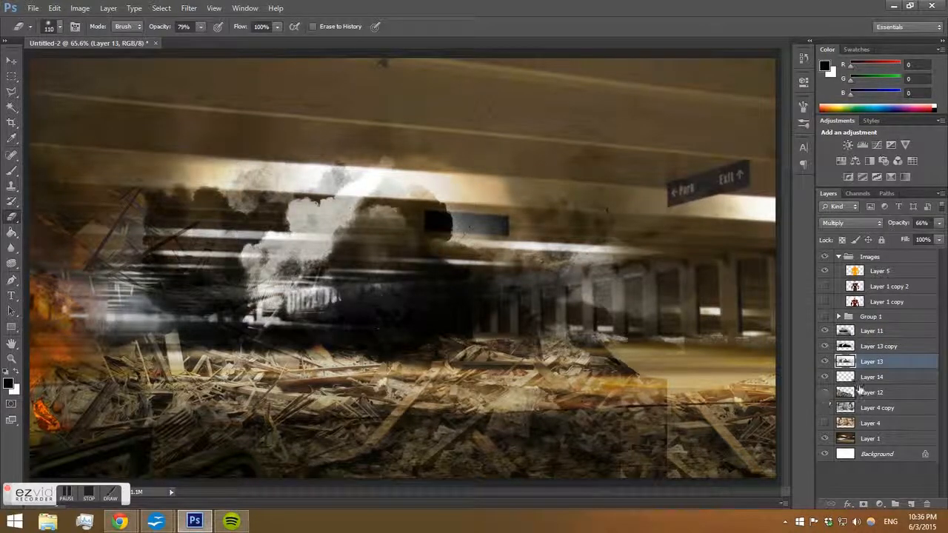
click(856, 392)
drag(643, 375, 624, 370)
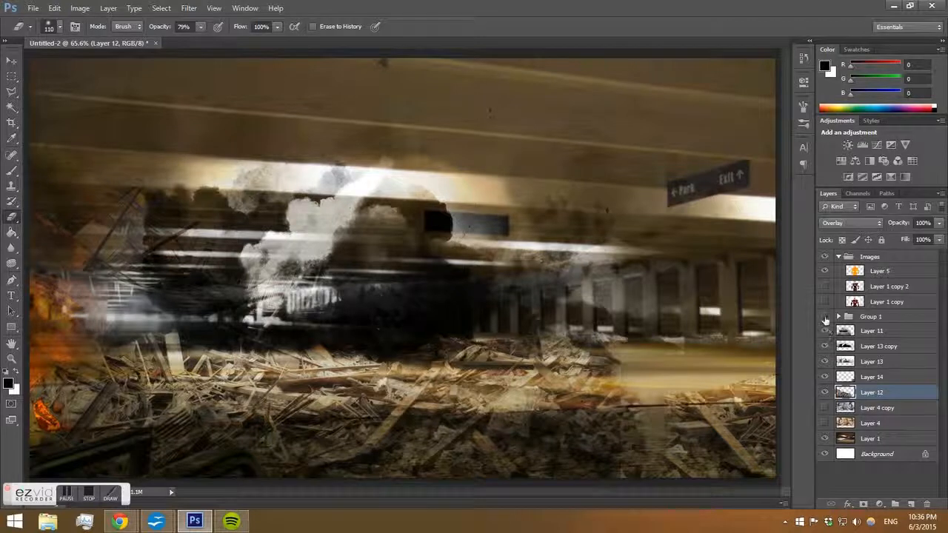
Show Group 1 and toggle Layer 13 copy and Layer 11 visibility to compare.
click(825, 317)
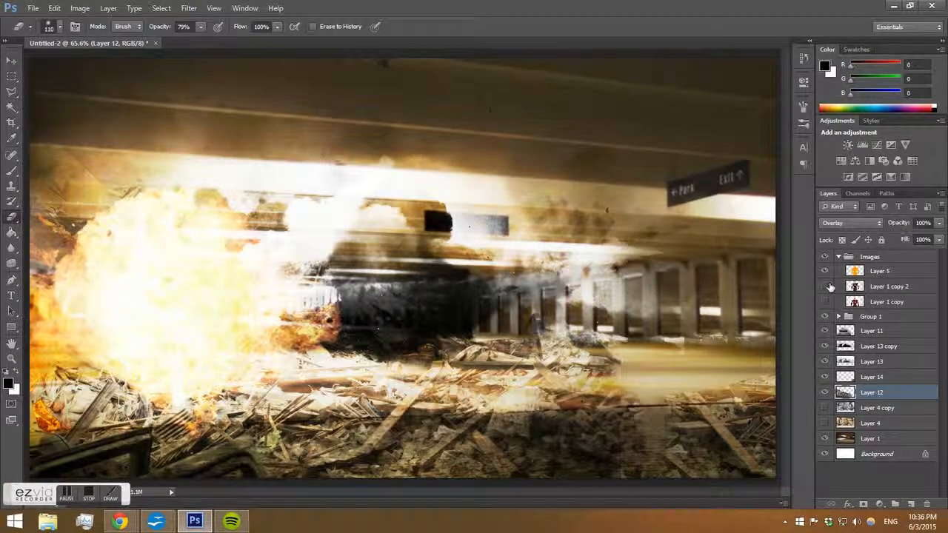
click(824, 346)
click(825, 346)
click(824, 331)
click(825, 331)
Try Layer 11 above Group 1 in Hard Light mode, shifted left.
drag(851, 334, 885, 317)
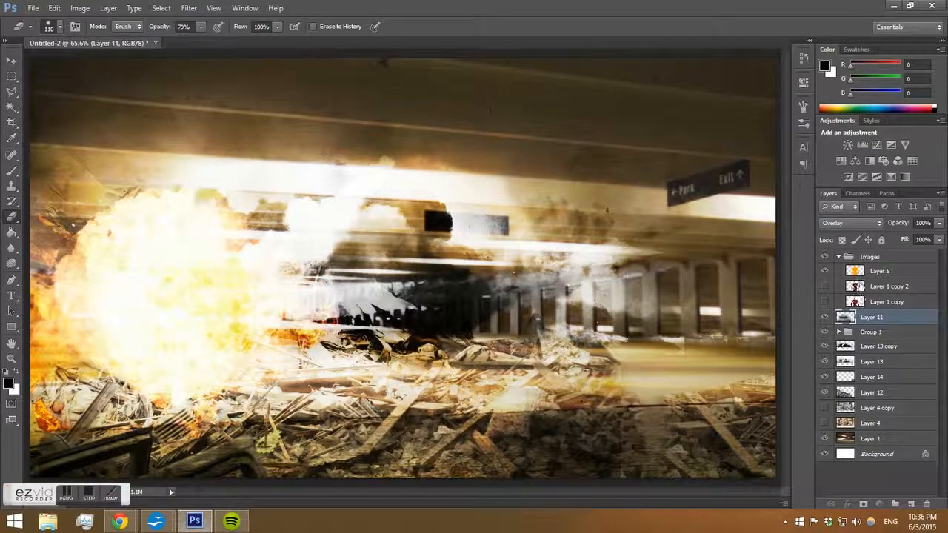
click(848, 223)
click(852, 166)
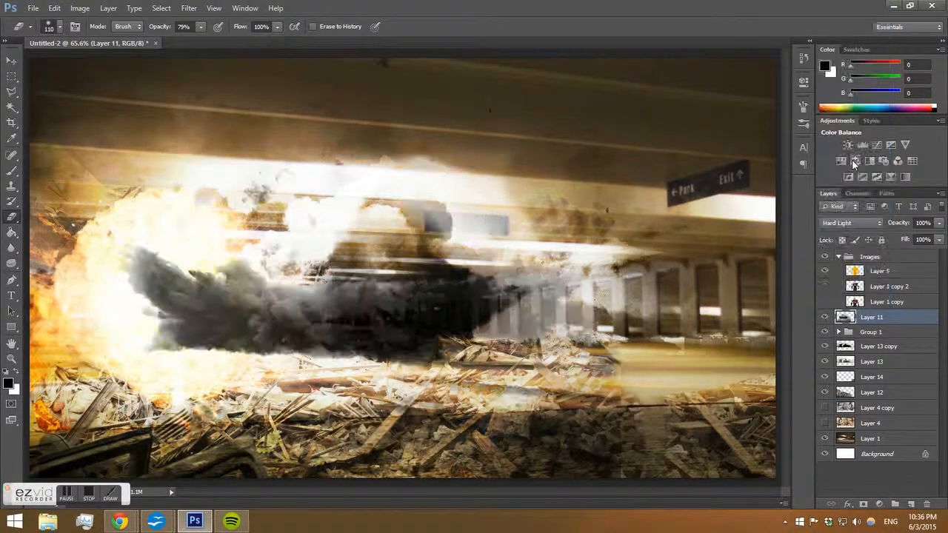
click(11, 60)
mouse_move(359, 315)
mouse_down()
mouse_move(366, 316)
mouse_move(273, 330)
mouse_up()
Put Layer 11 back below Group 1 in Overlay mode and shift it back right.
drag(877, 321, 871, 348)
click(851, 222)
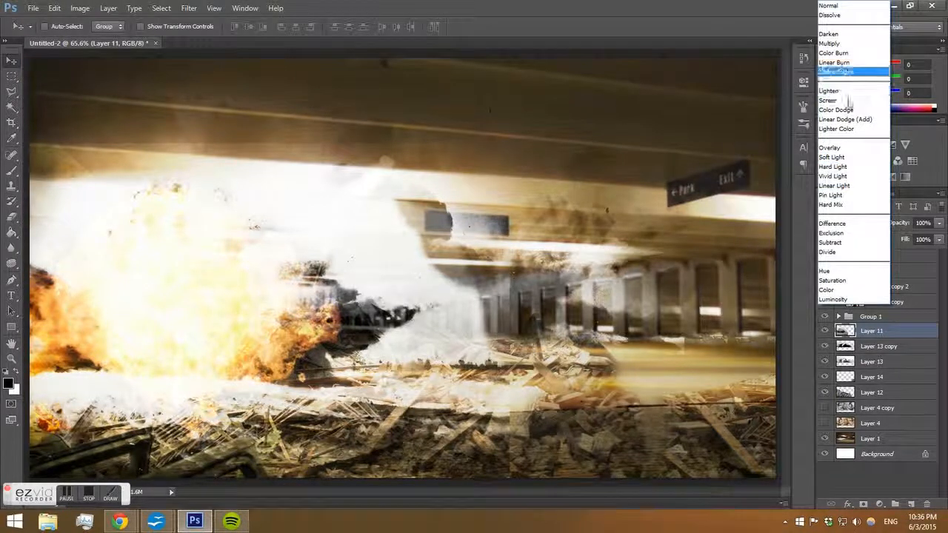
click(829, 147)
drag(484, 237, 566, 234)
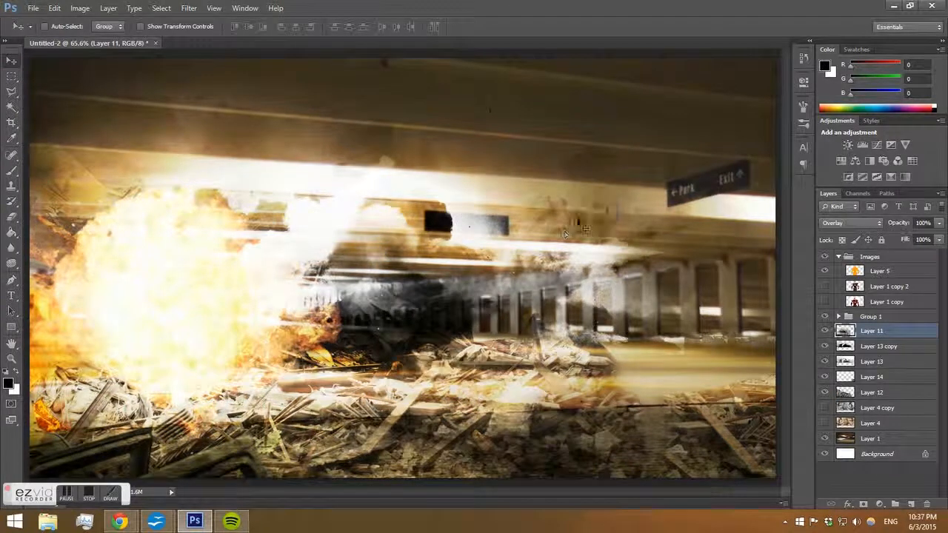
Show the Iron Man layer Layer 1 copy 2 and select Group 1.
click(824, 287)
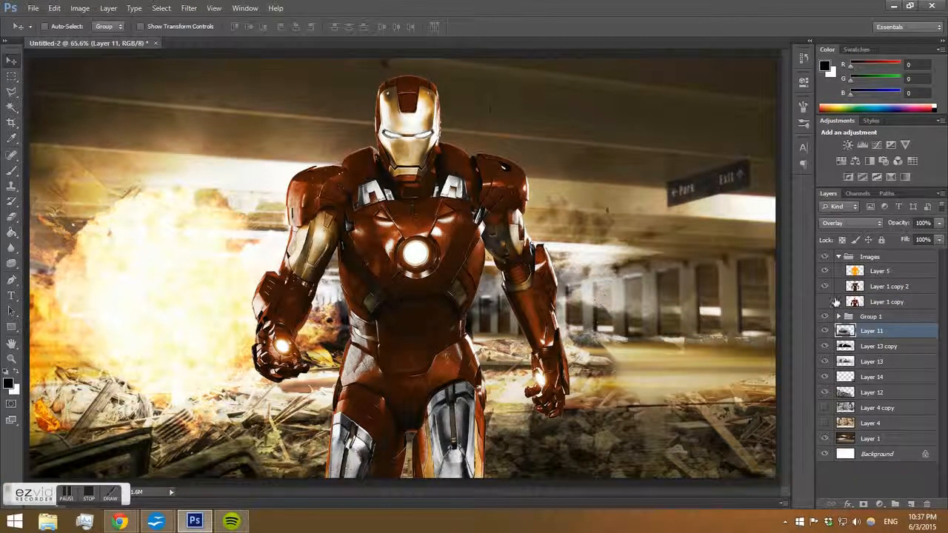
click(892, 319)
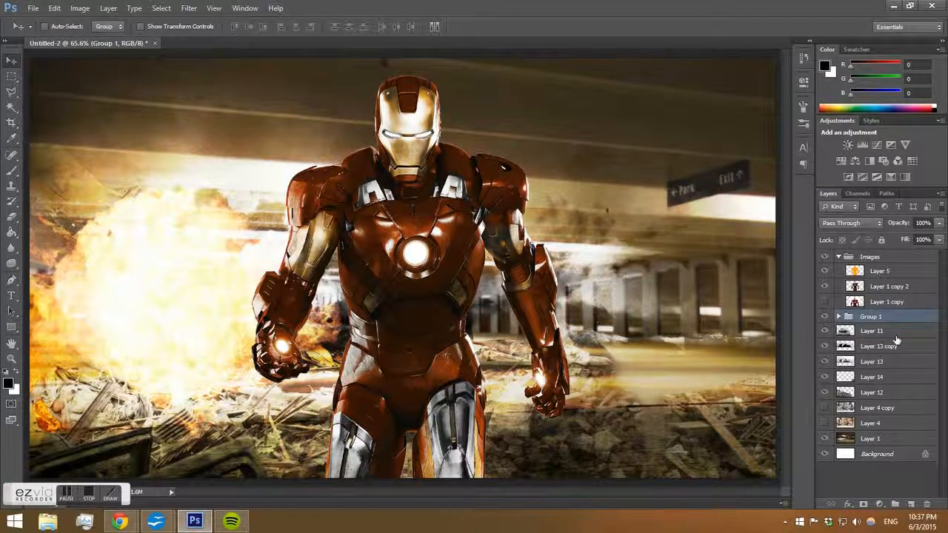
Add a Hue/Saturation adjustment layer above Group 1 with saturation set to -41.
click(881, 504)
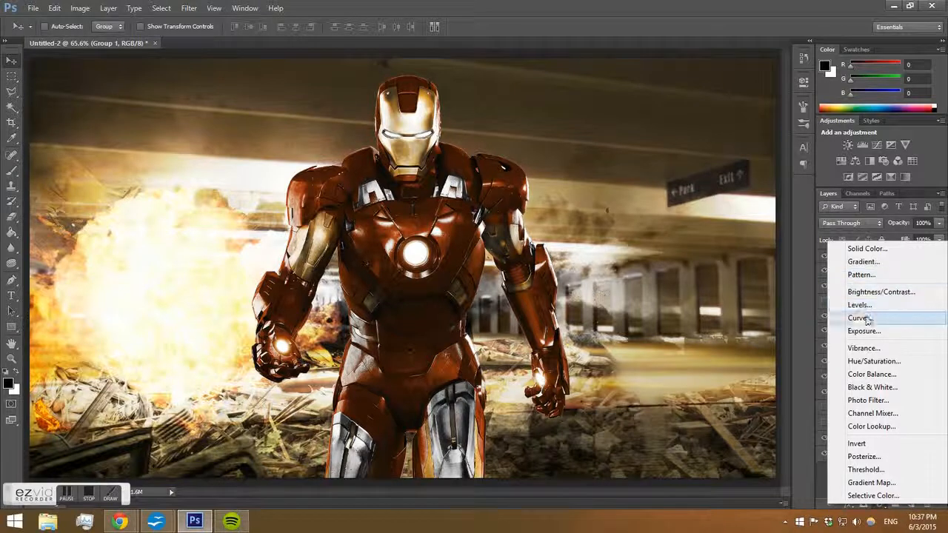
click(875, 361)
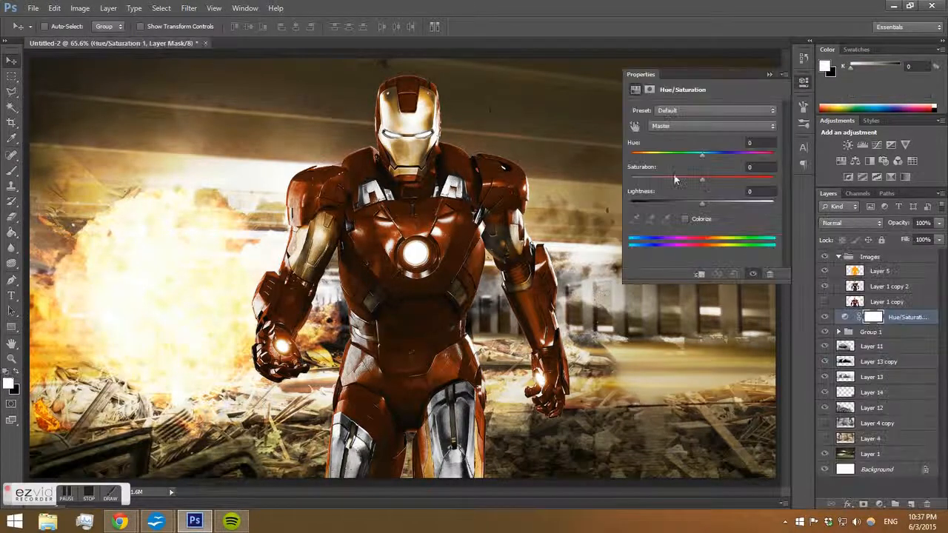
drag(702, 179, 672, 180)
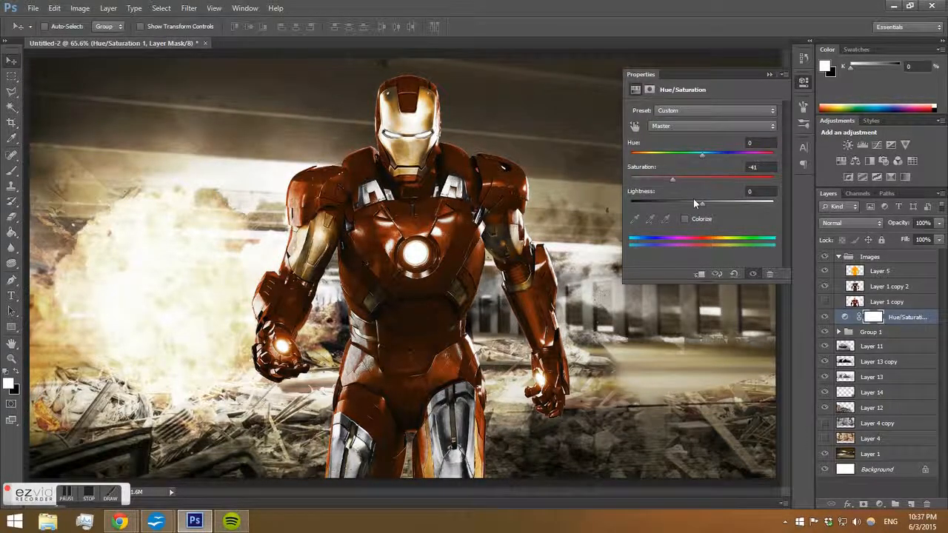
Load the Iron Man layer Layer 1 copy 2's outline as a selection and add a new empty layer above it.
click(909, 323)
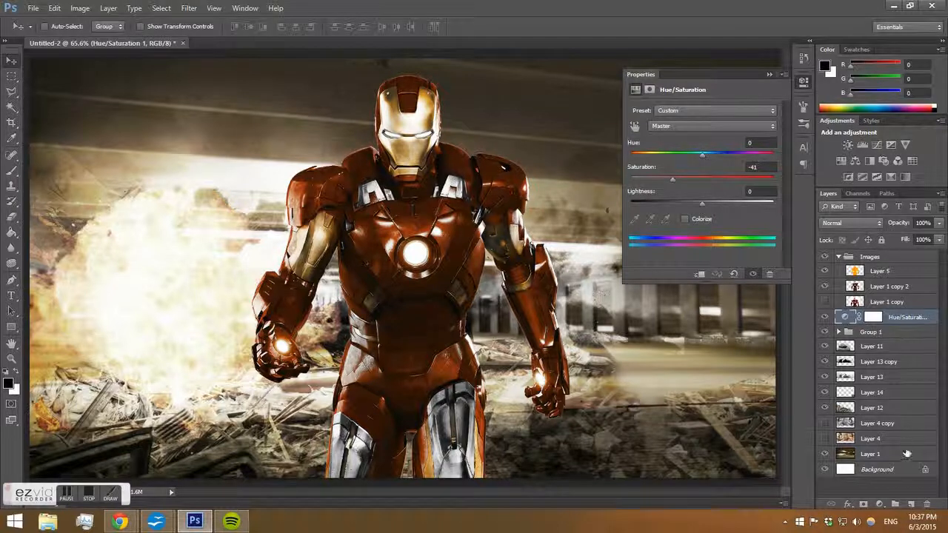
click(880, 299)
click(885, 287)
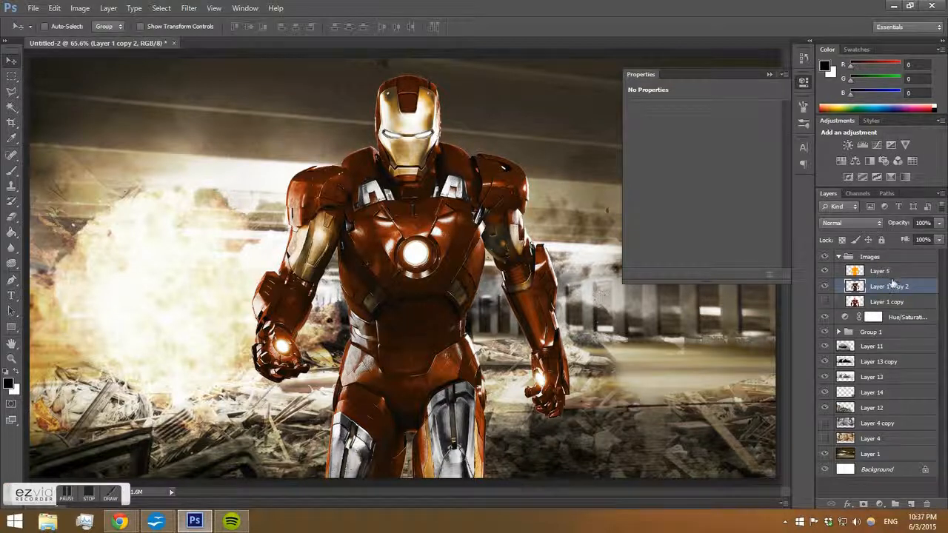
ctrl+click(855, 286)
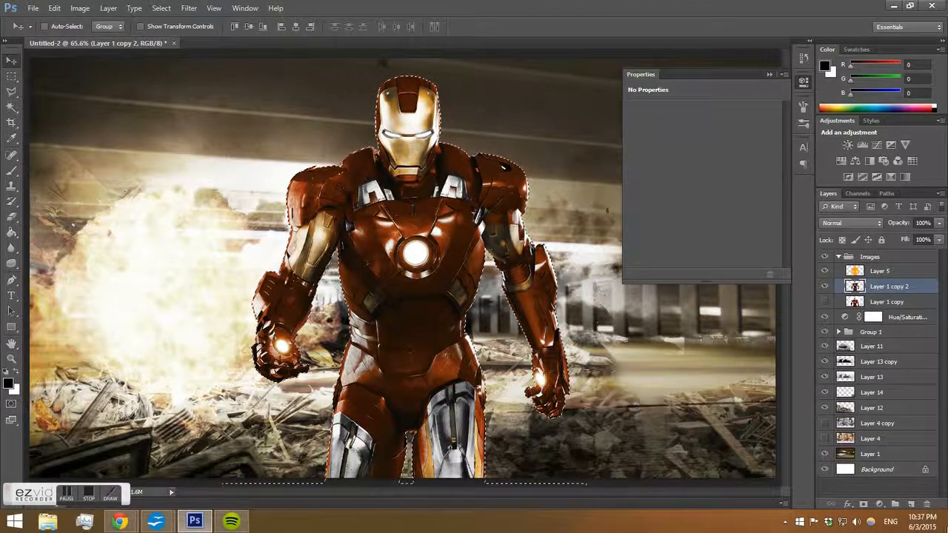
click(912, 504)
Expand the selection by 4 pixels.
click(160, 8)
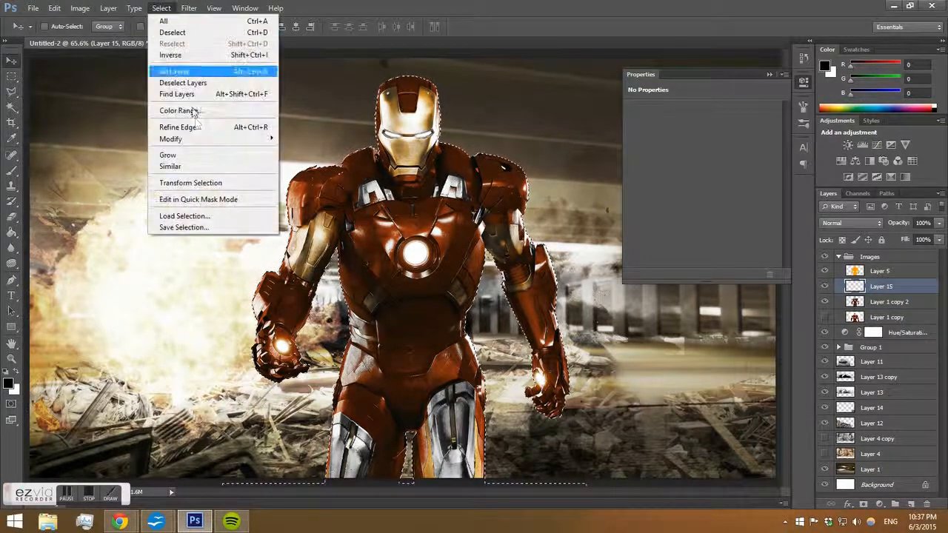
mouse_move(203, 140)
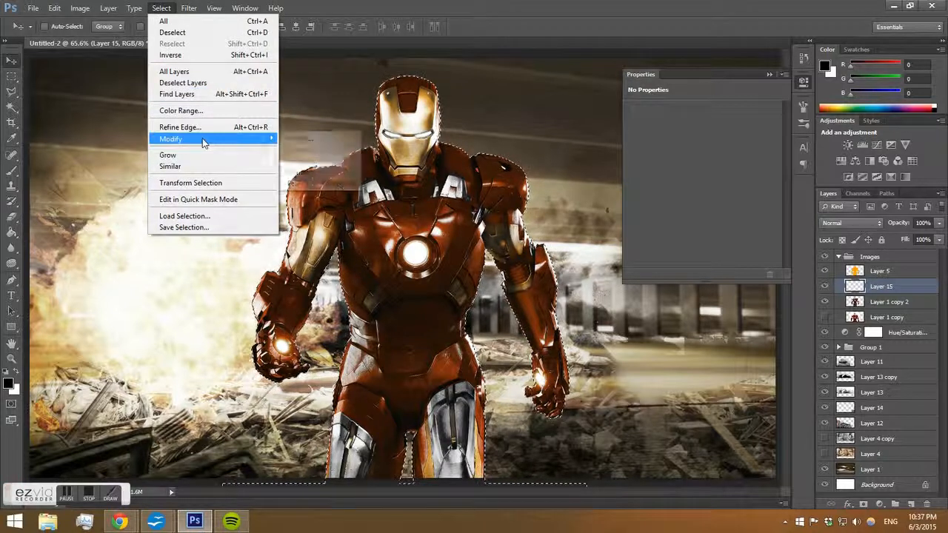
click(300, 162)
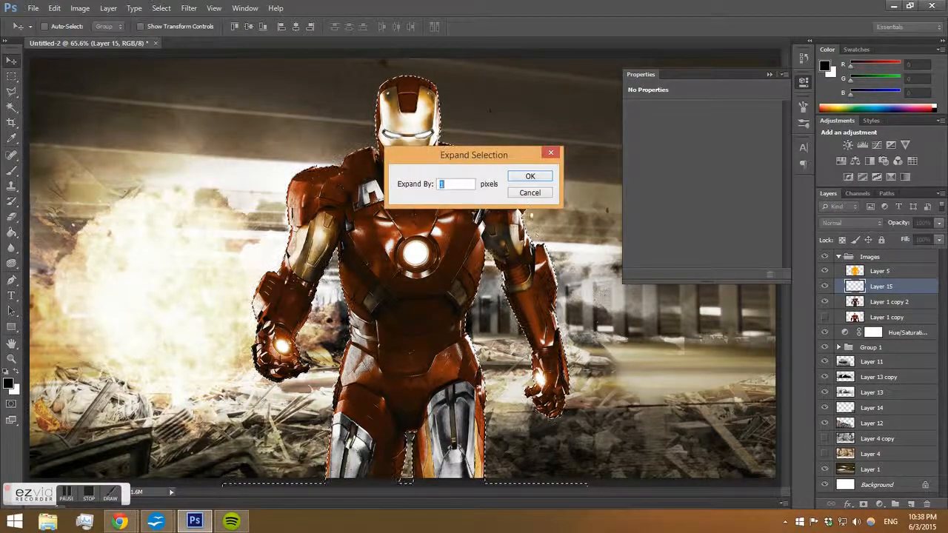
text(4)
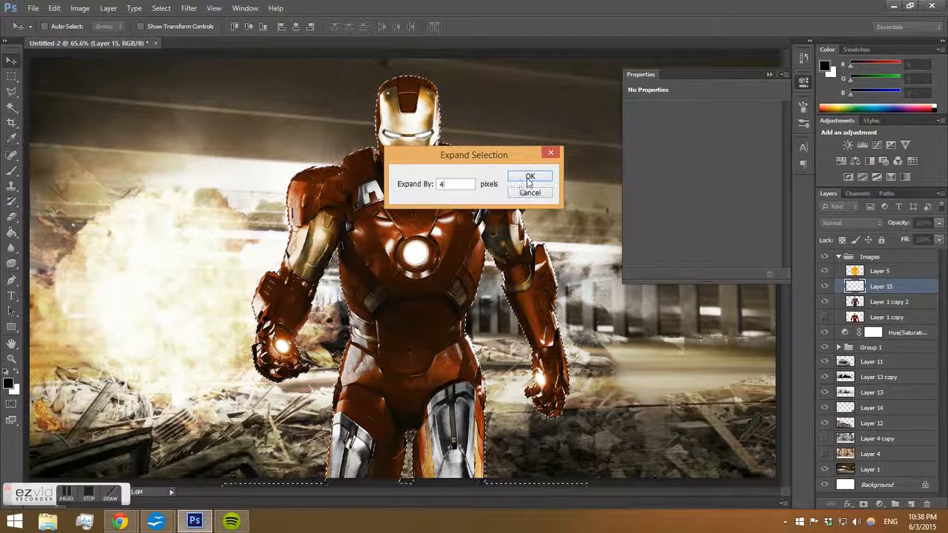
double_click(460, 185)
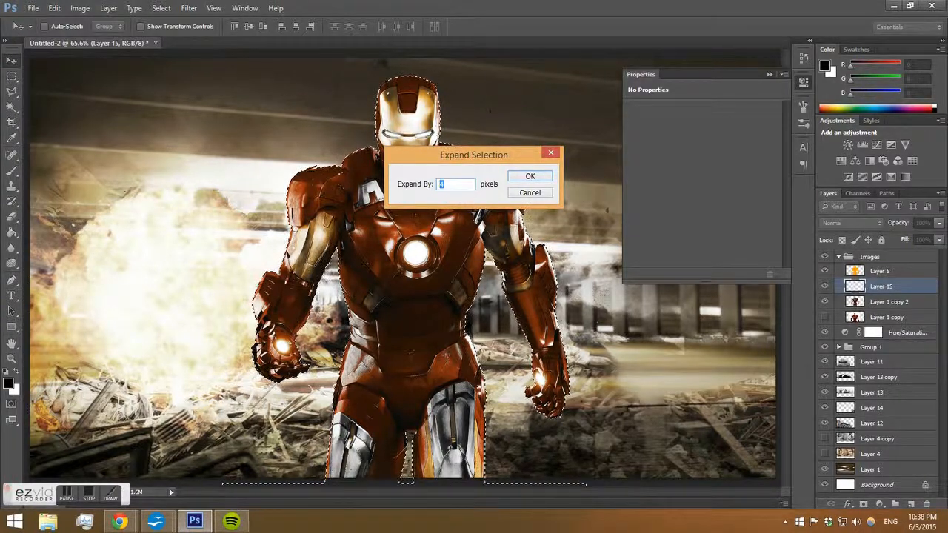
click(528, 176)
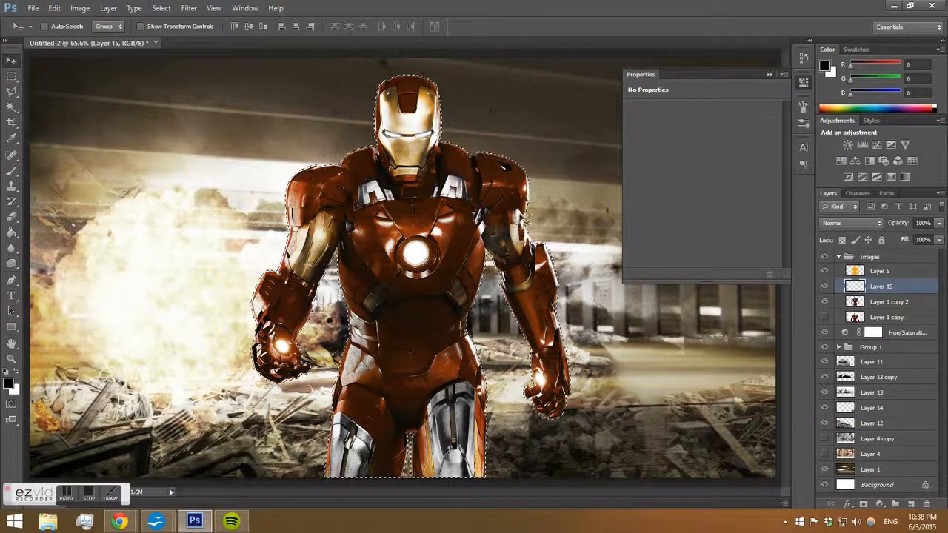
Fill the expanded selection with white on the new layer using the Paint Bucket.
click(11, 231)
click(63, 245)
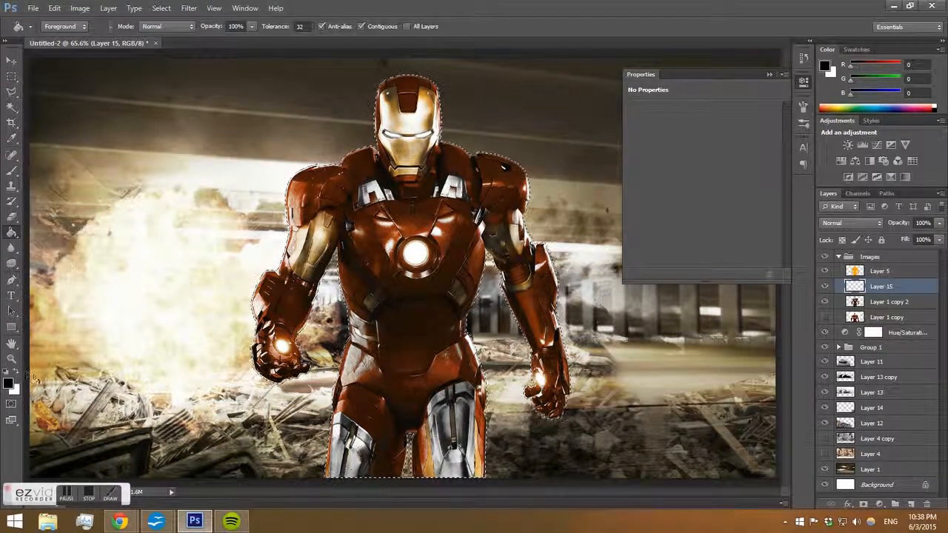
click(16, 372)
click(518, 159)
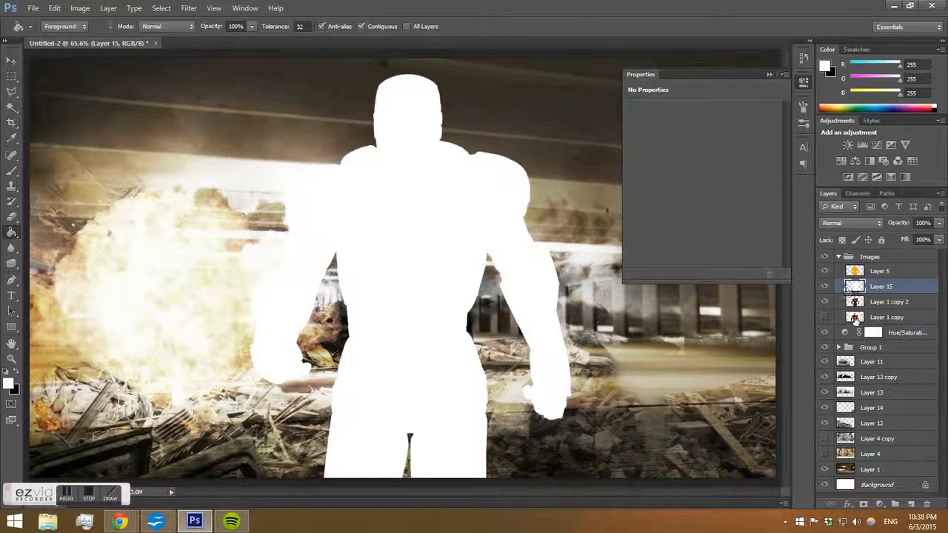
Reload the white layer's selection and contract it by 4 pixels.
ctrl+click(854, 287)
click(161, 8)
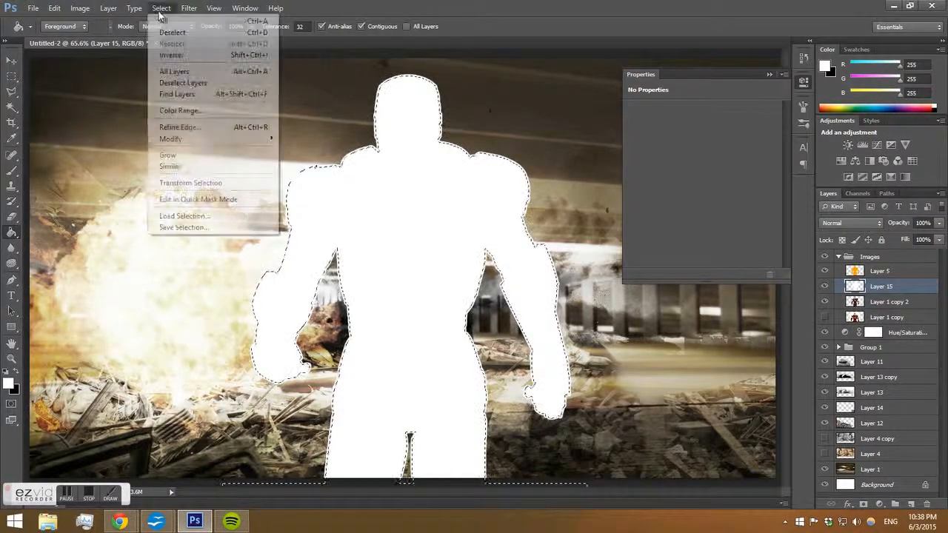
mouse_move(194, 139)
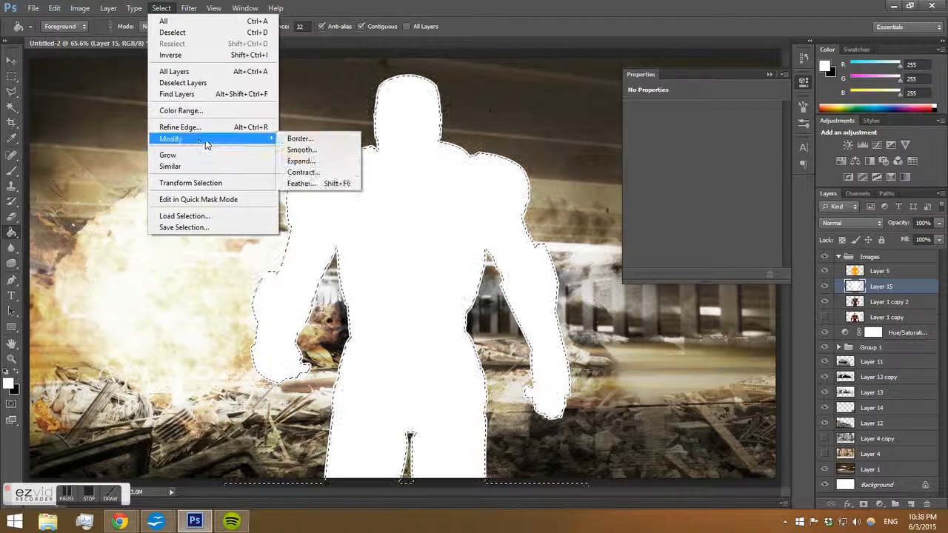
click(318, 174)
text(4)
click(528, 176)
Feather the selection by 10 pixels, delete its contents from Layer 15, and deselect.
click(161, 8)
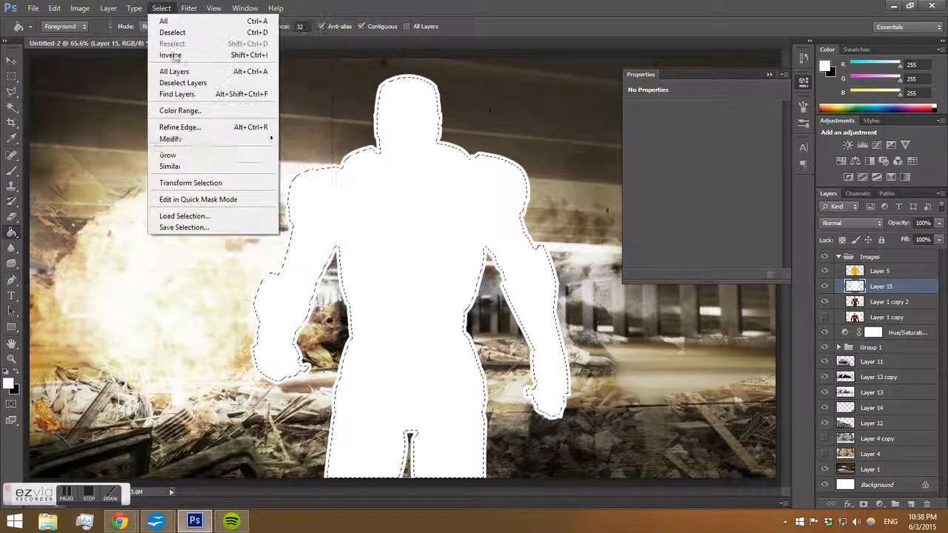
mouse_move(244, 139)
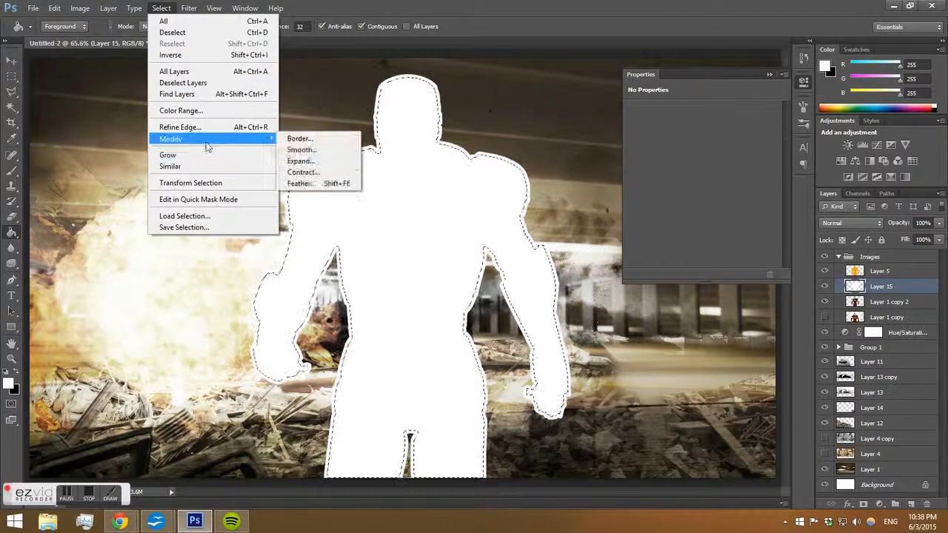
click(301, 183)
text(10)
click(526, 178)
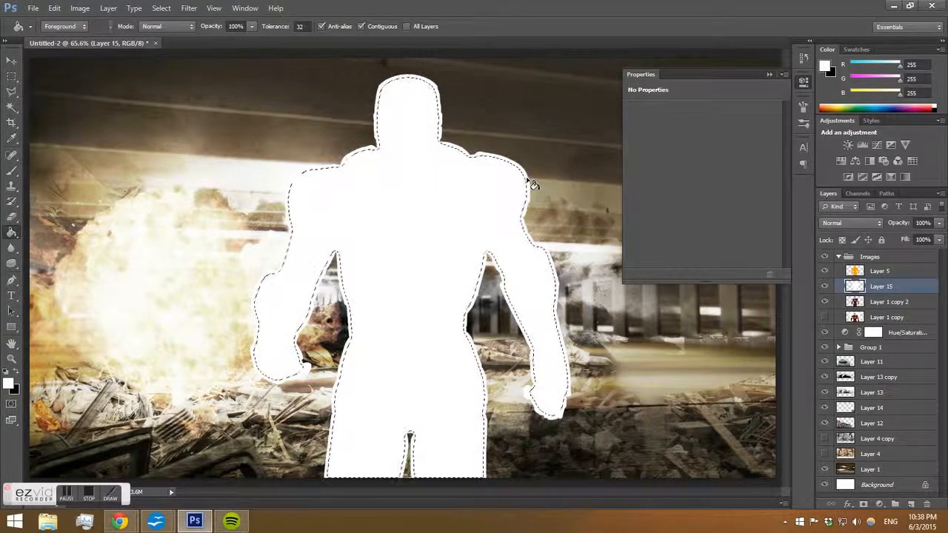
key(Delete)
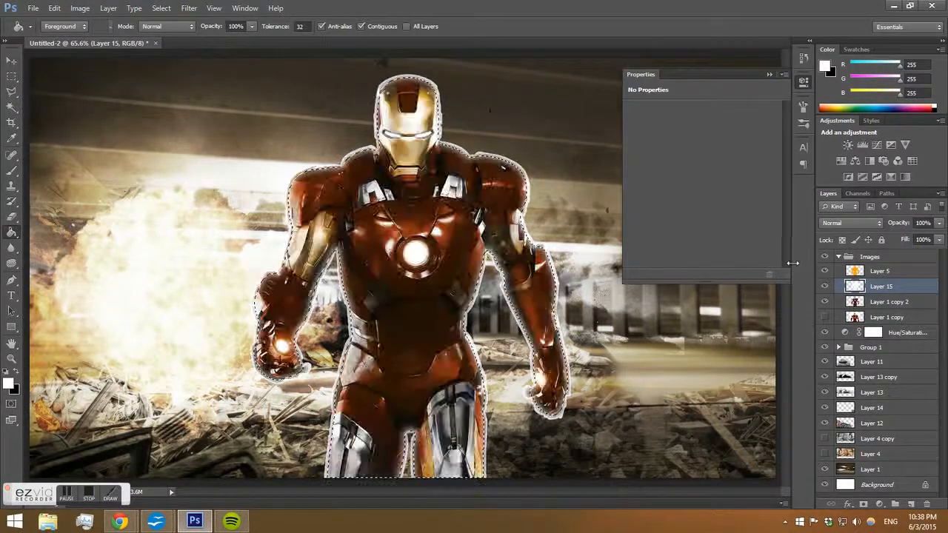
key(ctrl+d)
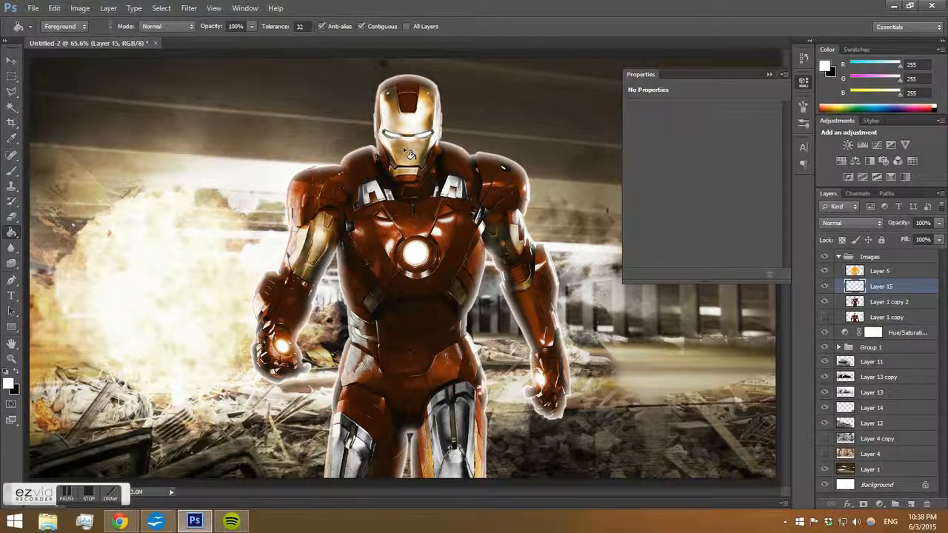
Erase part of the white rim along Iron Man's right side with a 308 px soft eraser at 0% hardness.
key(e)
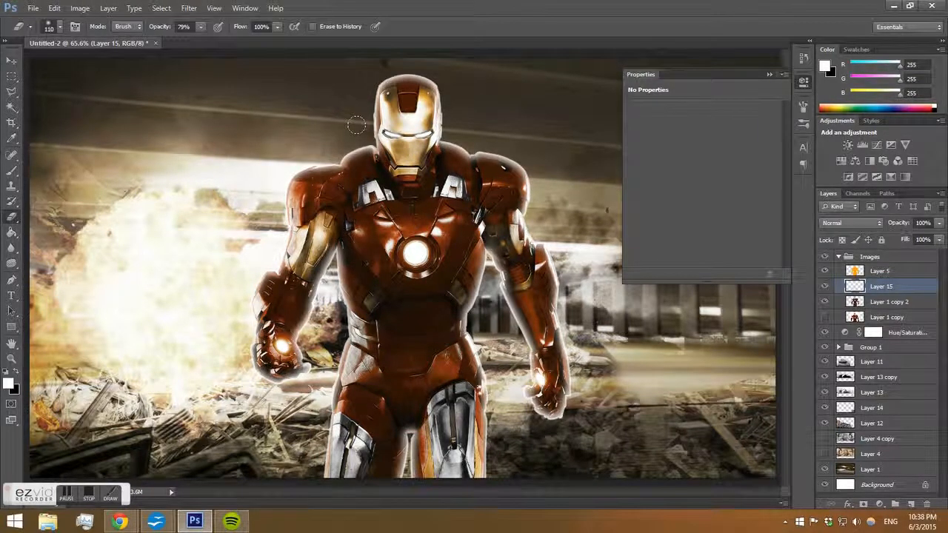
right_click(463, 130)
click(427, 74)
right_click(463, 84)
click(578, 119)
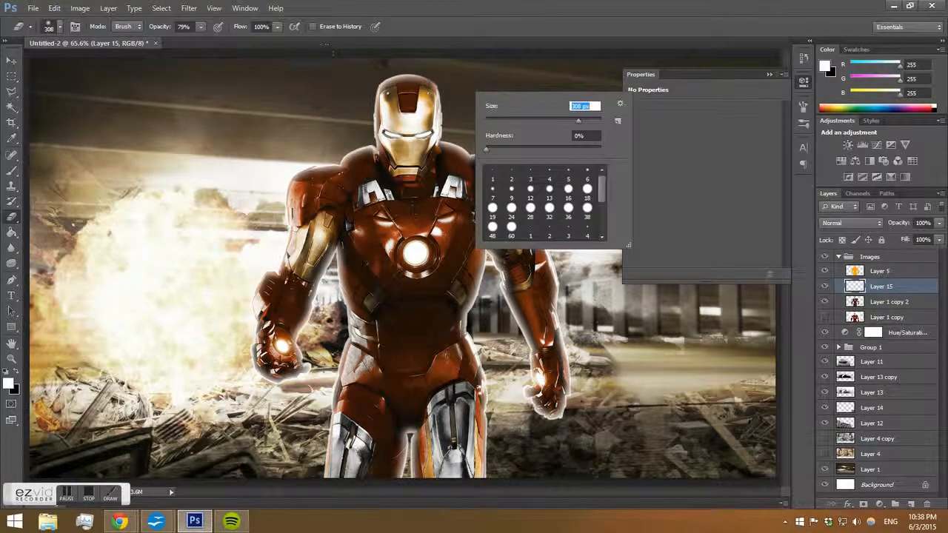
mouse_move(453, 87)
mouse_down()
mouse_move(449, 110)
mouse_move(535, 228)
mouse_move(546, 298)
mouse_up()
key(ctrl+z)
mouse_move(453, 83)
mouse_down()
mouse_move(454, 96)
mouse_move(535, 172)
mouse_move(559, 403)
mouse_up()
Set the eraser to 78 px and erase more of the white rim around the legs and left arm.
right_click(586, 306)
text(78)
key(Return)
drag(469, 282, 489, 467)
mouse_move(423, 449)
mouse_down()
mouse_move(412, 428)
mouse_move(388, 449)
mouse_move(388, 480)
mouse_up()
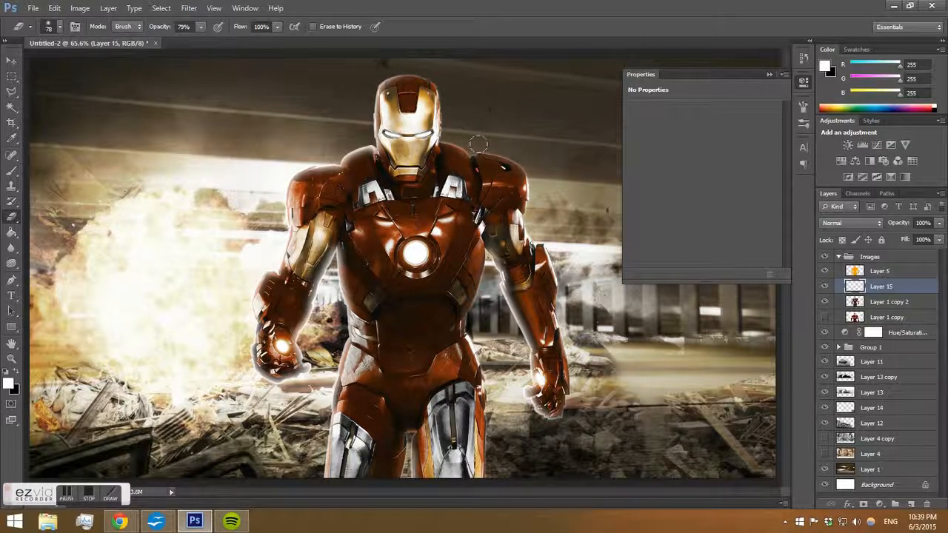
mouse_move(332, 250)
mouse_down()
mouse_move(302, 342)
mouse_move(305, 365)
mouse_move(290, 357)
mouse_move(306, 374)
mouse_up()
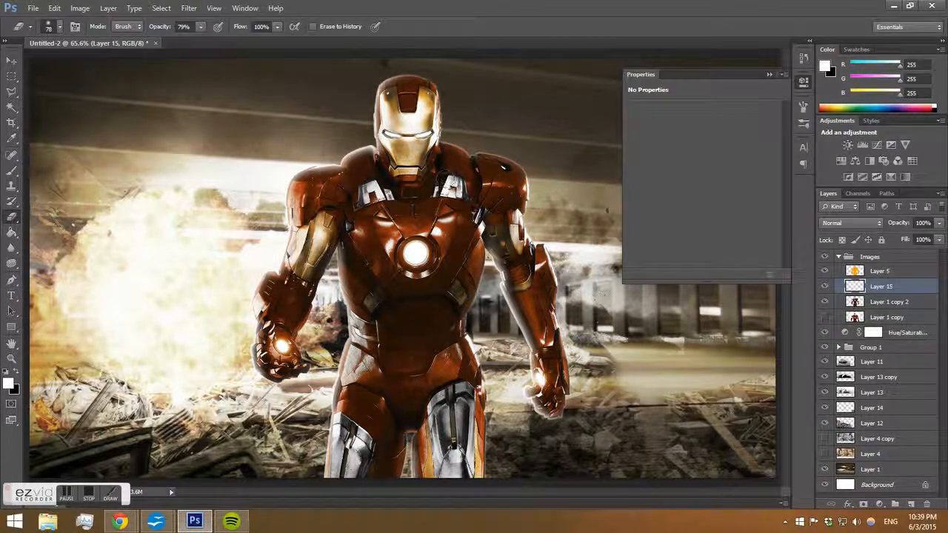
Duplicate the white rim layer and apply a Gaussian Blur to the copy.
key(ctrl+j)
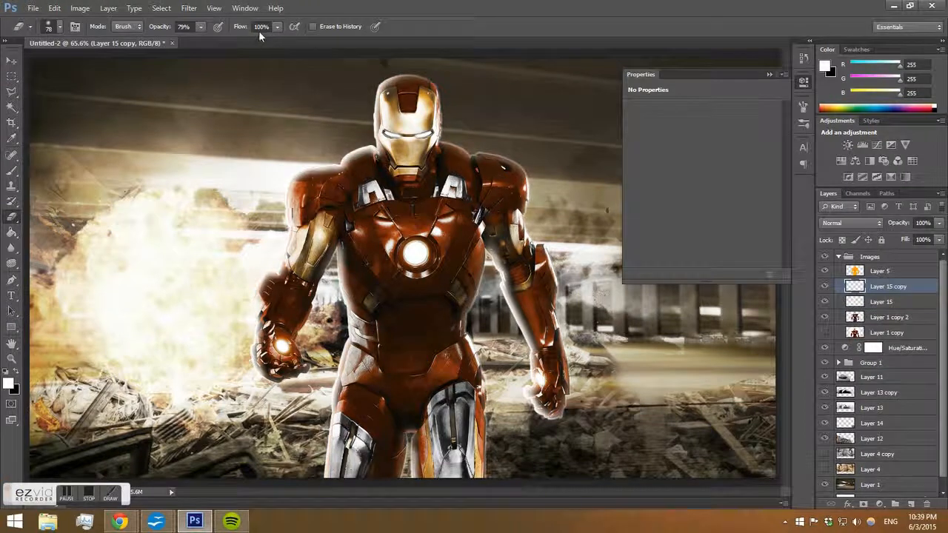
click(161, 9)
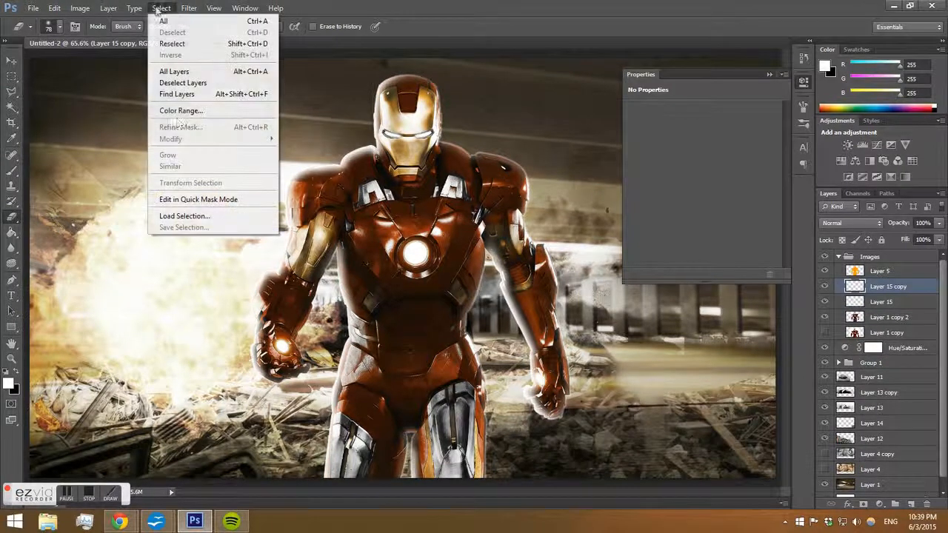
click(189, 8)
mouse_move(208, 128)
click(354, 211)
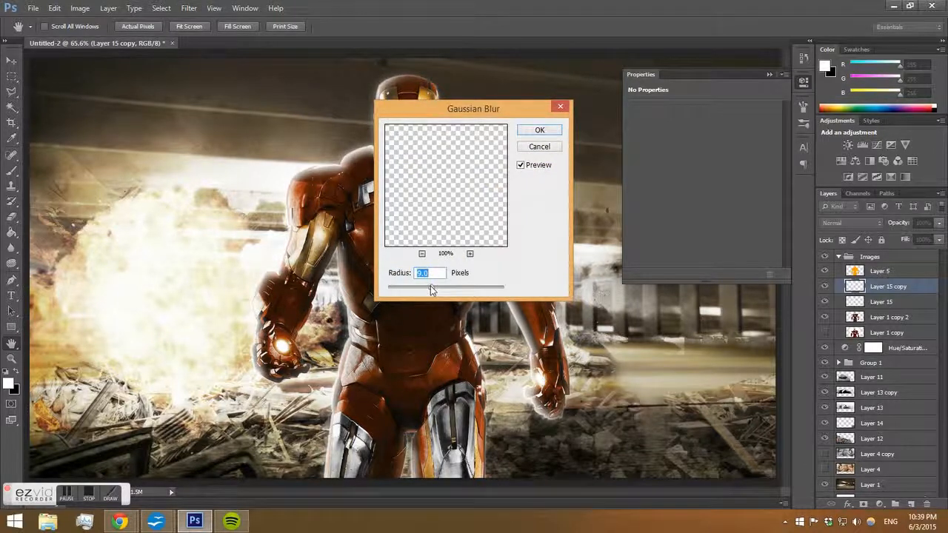
drag(427, 289, 394, 289)
click(543, 129)
Set both Layer 15 copy and Layer 15 to Overlay blend mode.
key(e)
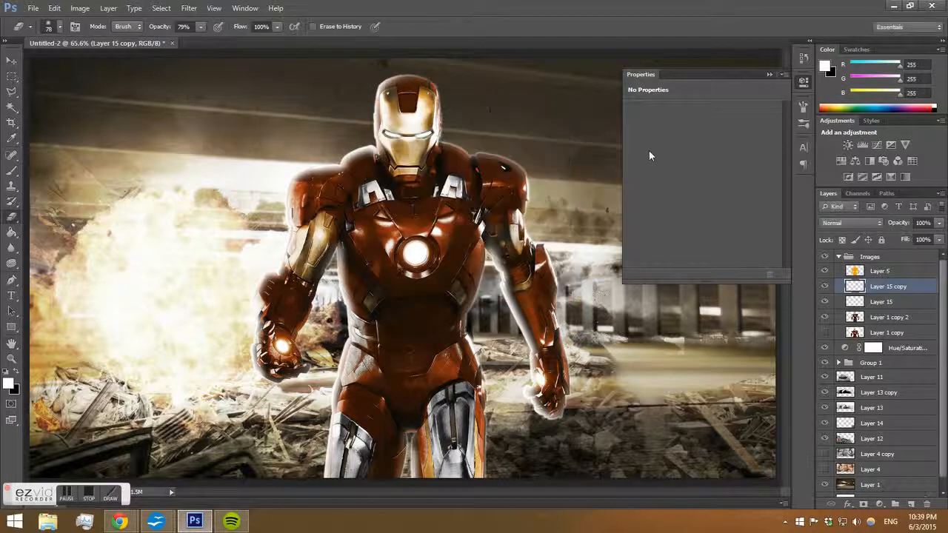
click(855, 223)
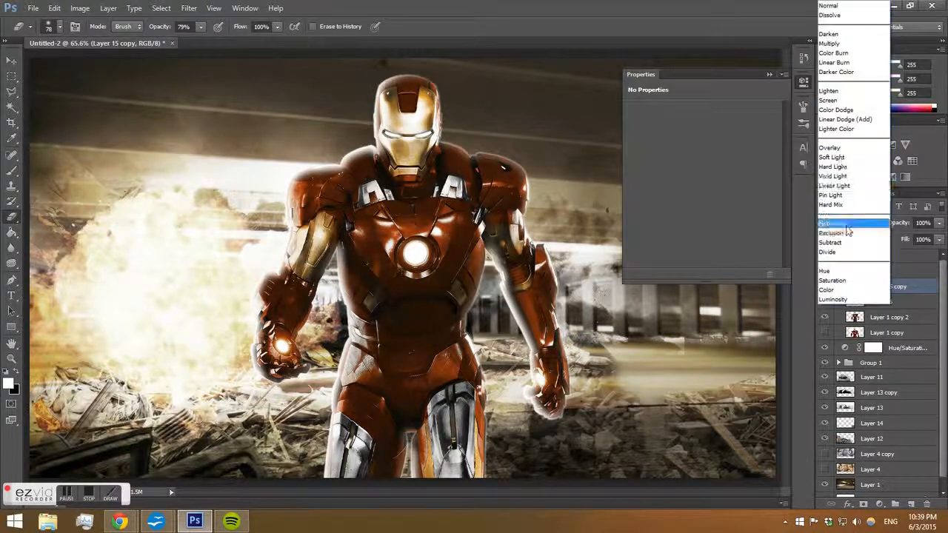
click(841, 154)
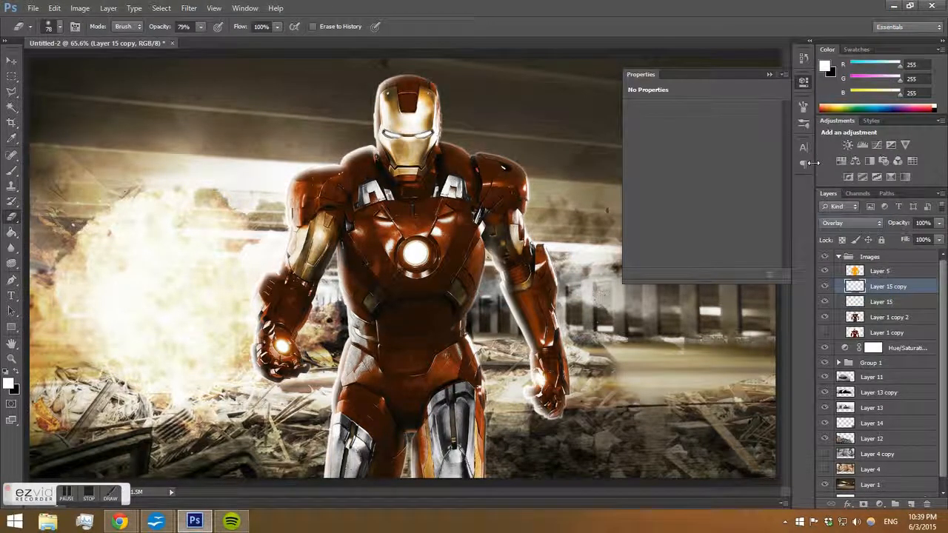
click(877, 301)
click(851, 222)
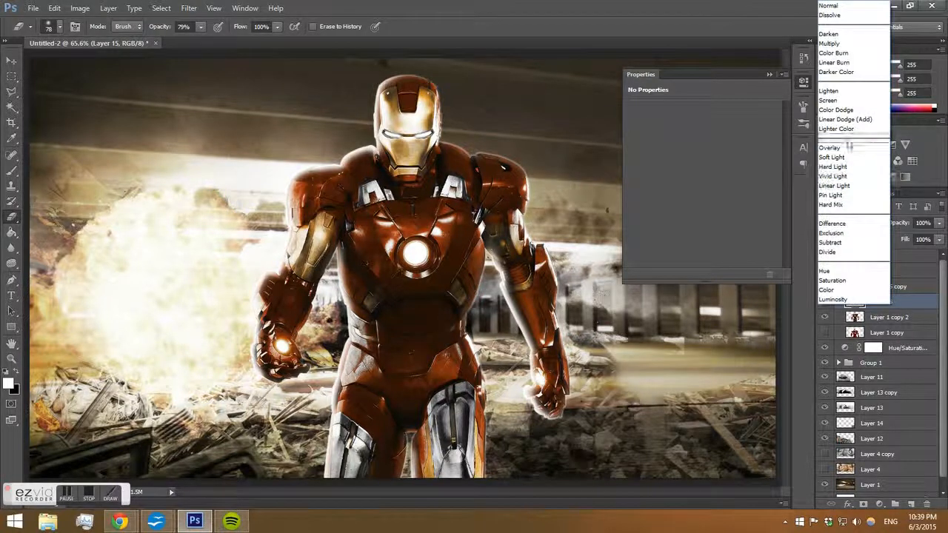
click(839, 148)
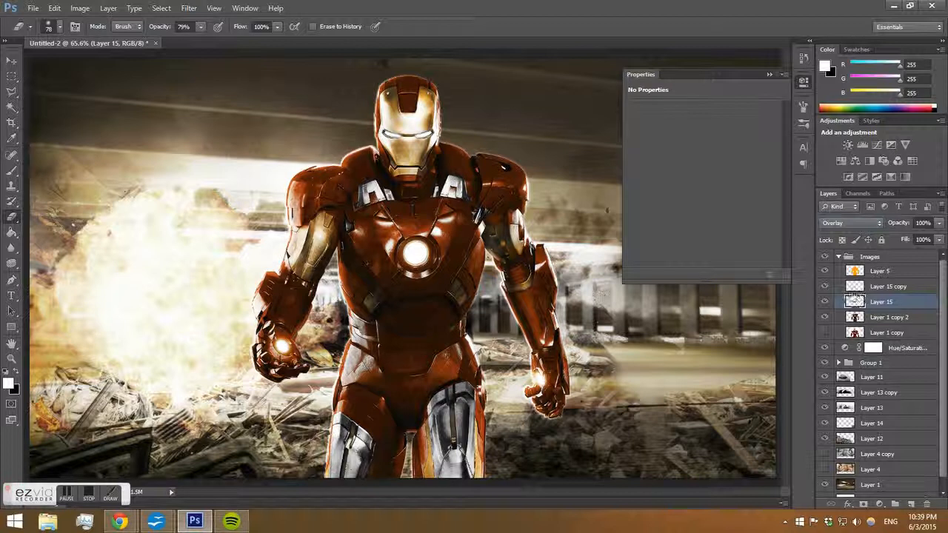
Duplicate the Layer 15 white rim layer and set the copy's fill to 0%.
key(ctrl+j)
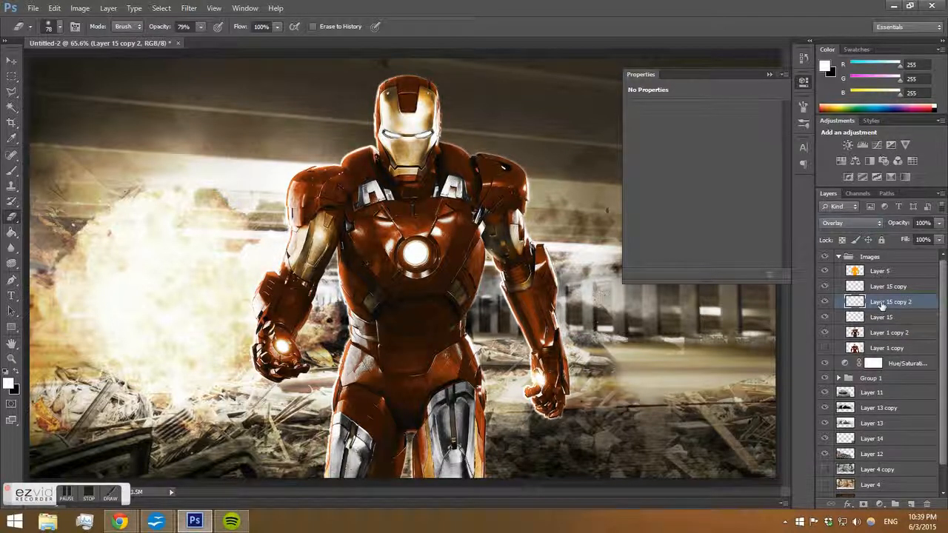
right_click(895, 304)
click(939, 244)
click(938, 243)
drag(938, 253, 878, 268)
Give Layer 15 copy 2 a Color Overlay in color ffba00 sampled from the image, using Color Dodge blend mode.
right_click(910, 304)
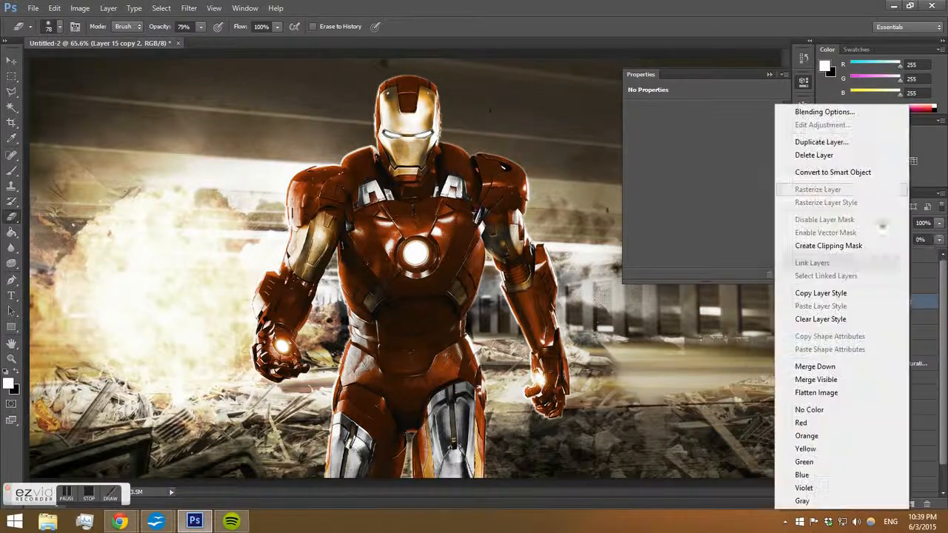
click(823, 112)
click(506, 269)
click(506, 255)
click(529, 255)
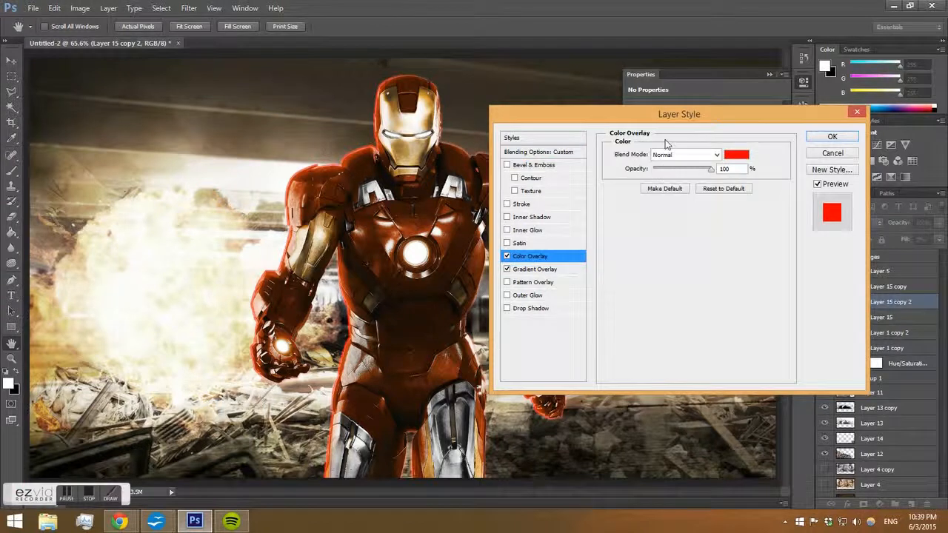
click(736, 154)
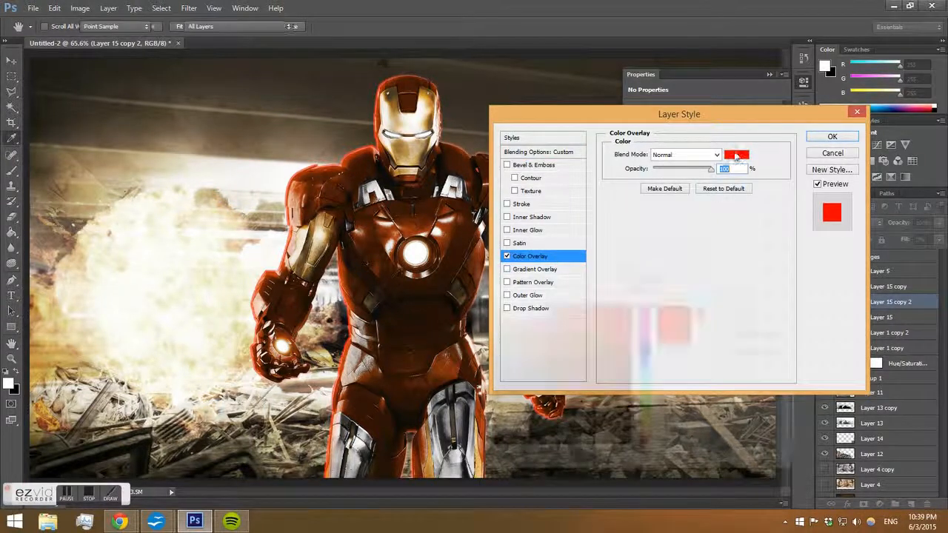
click(647, 437)
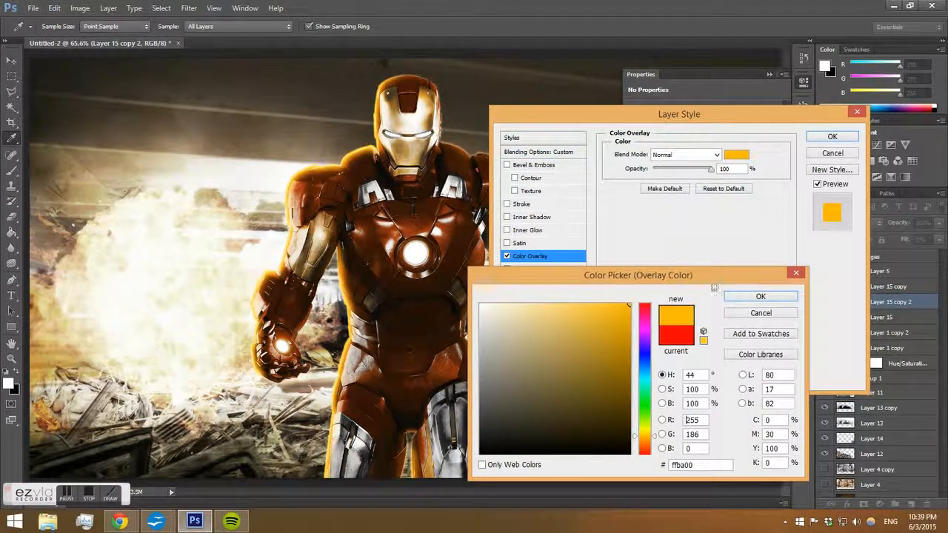
click(731, 296)
click(673, 154)
click(670, 271)
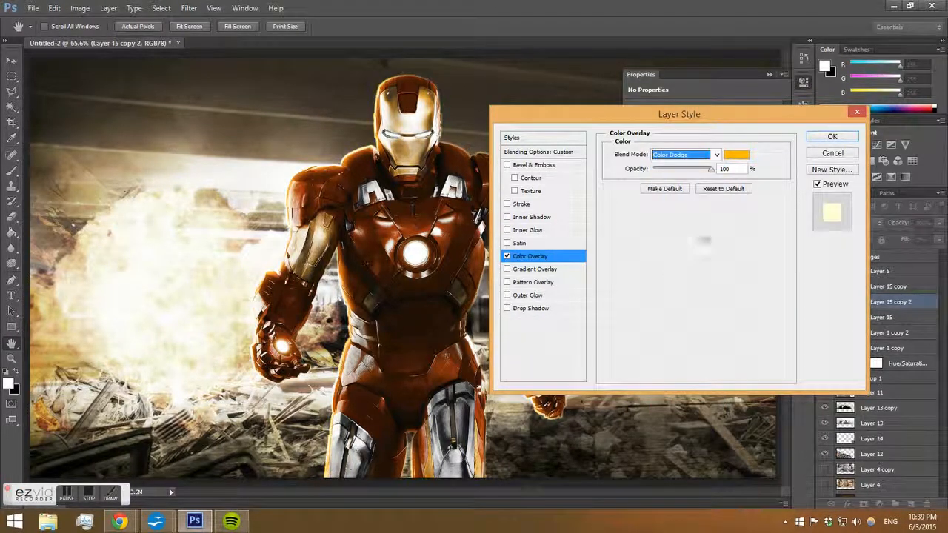
click(828, 137)
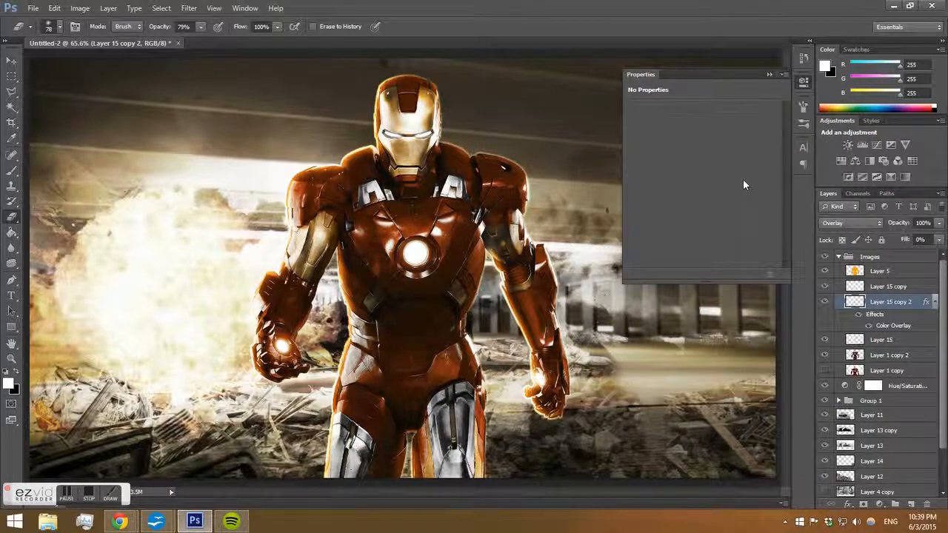
Add a new layer at the top of the Images group and try a black gradient down from the top edge, then undo it.
click(770, 75)
click(866, 257)
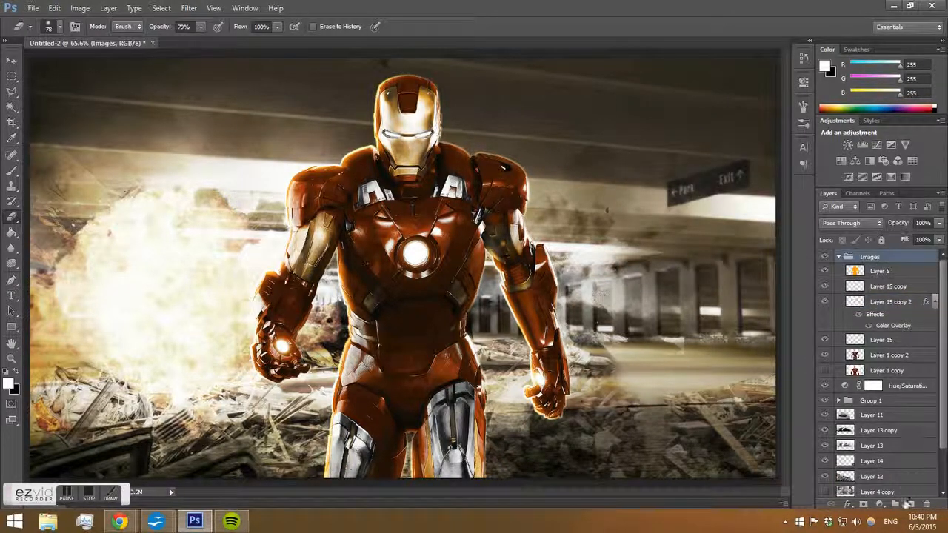
click(911, 504)
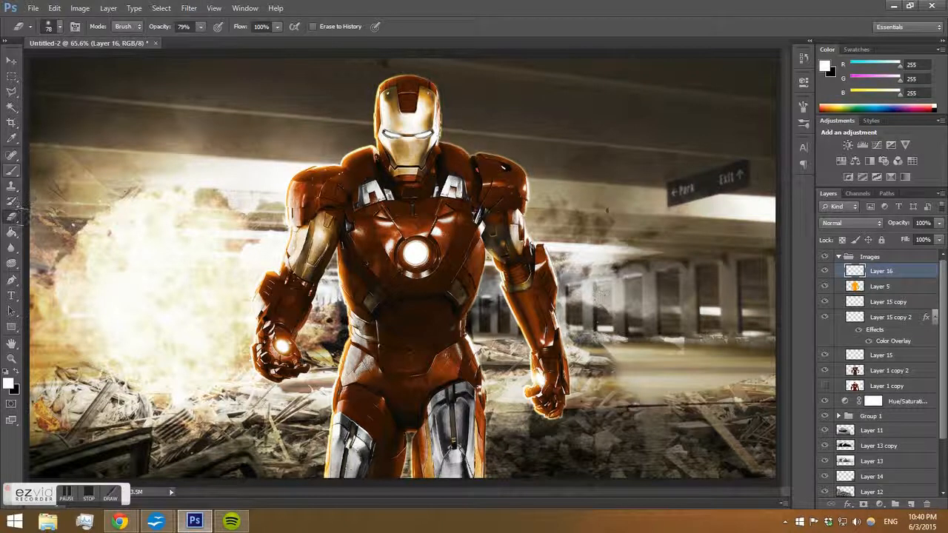
right_click(15, 216)
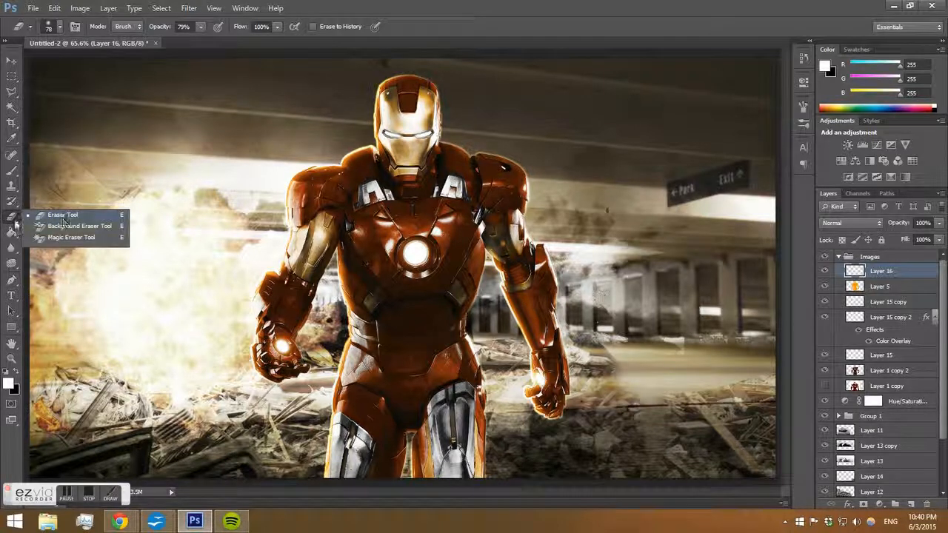
click(12, 231)
right_click(11, 232)
click(65, 230)
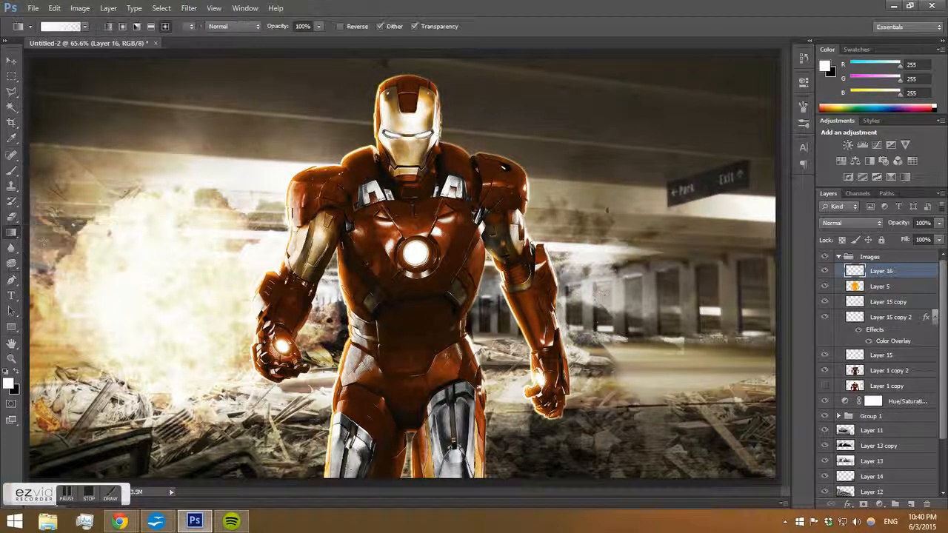
click(18, 373)
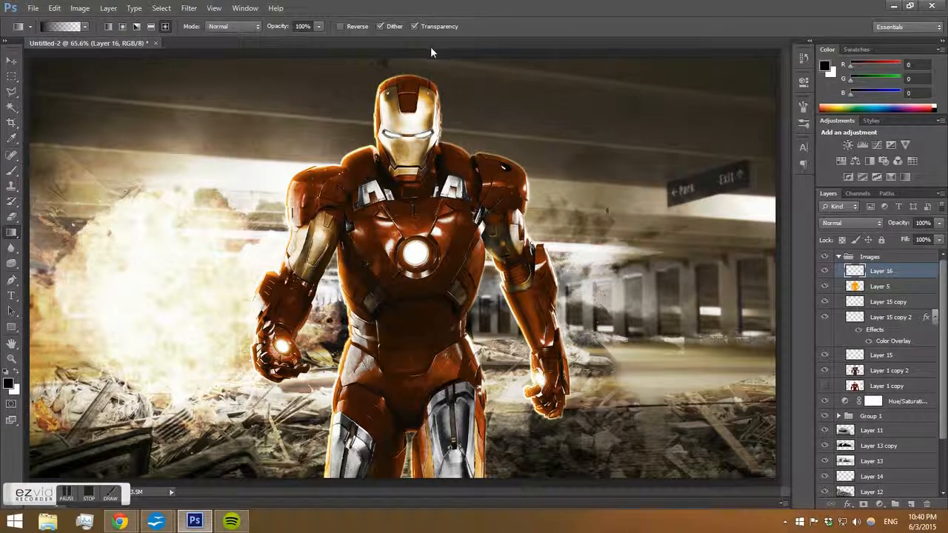
drag(428, 62, 434, 207)
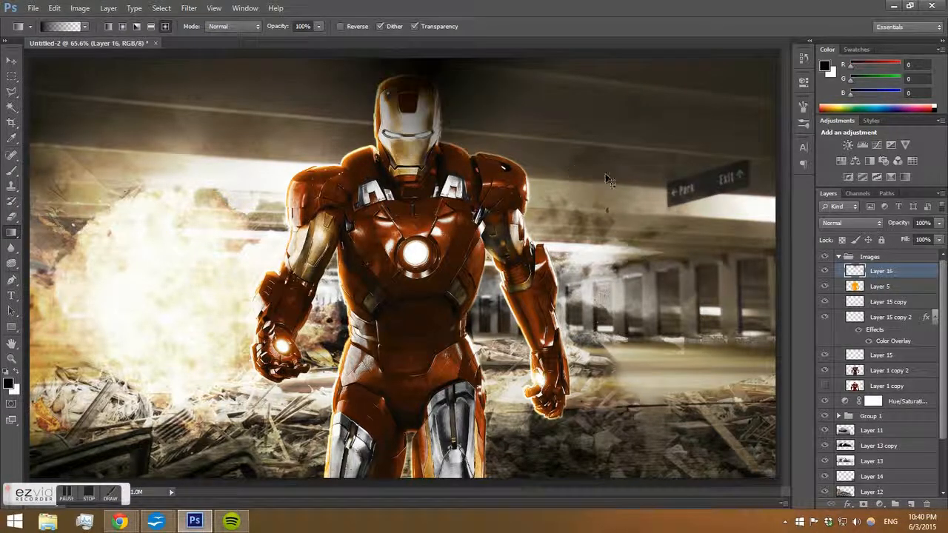
key(ctrl+z)
Add a new layer above the Hue/Saturation layer, draw black linear gradients inward from the top, right and bottom edges, and set its opacity to 37%.
click(108, 26)
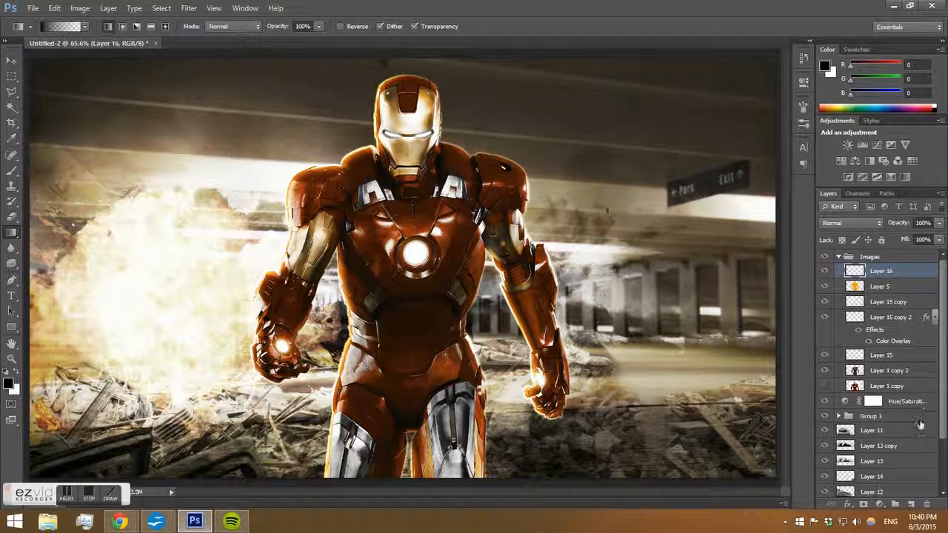
click(916, 419)
click(911, 504)
drag(888, 415, 881, 393)
drag(418, 52, 417, 177)
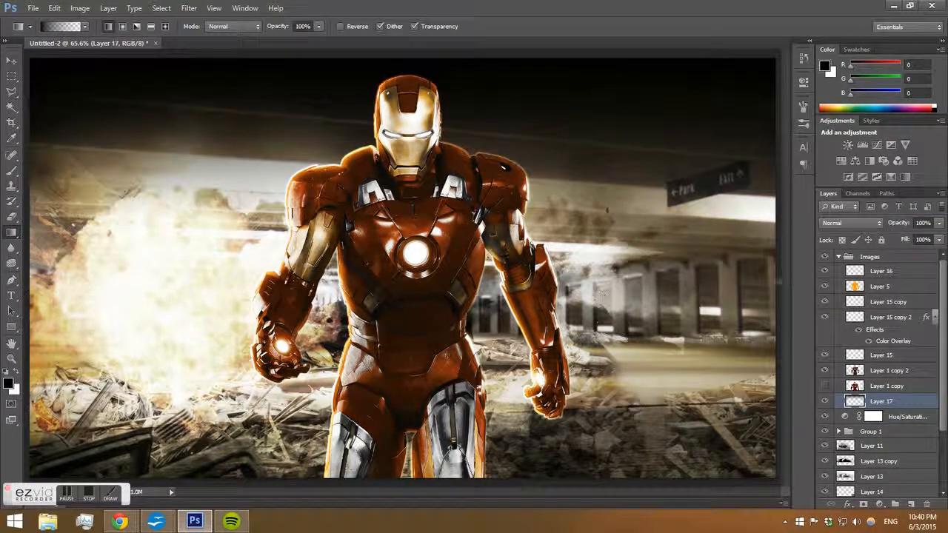
drag(778, 282, 629, 285)
drag(424, 494, 420, 408)
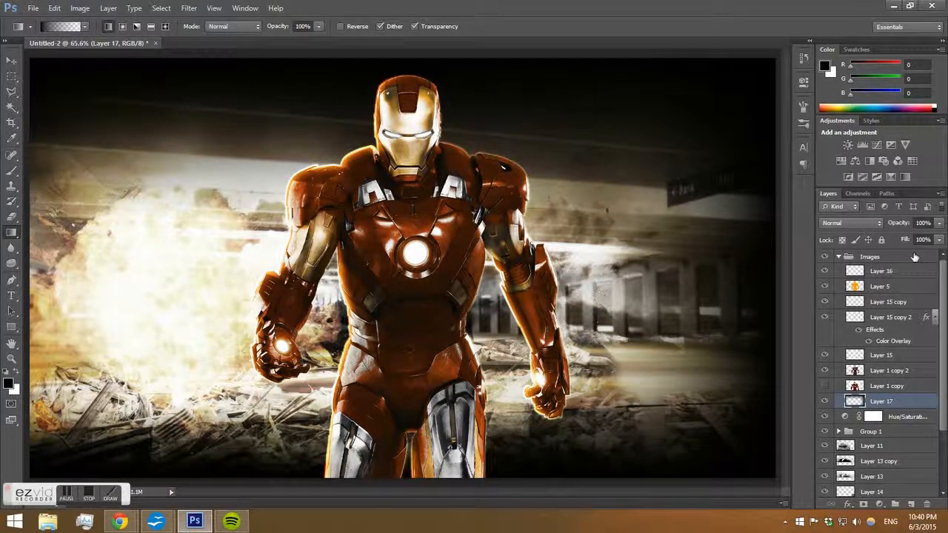
drag(938, 222, 910, 239)
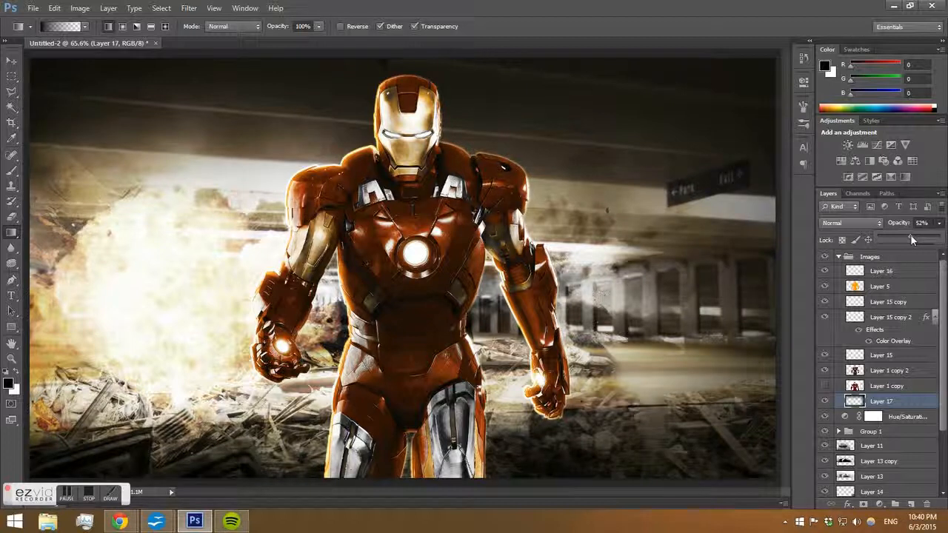
drag(911, 236, 899, 235)
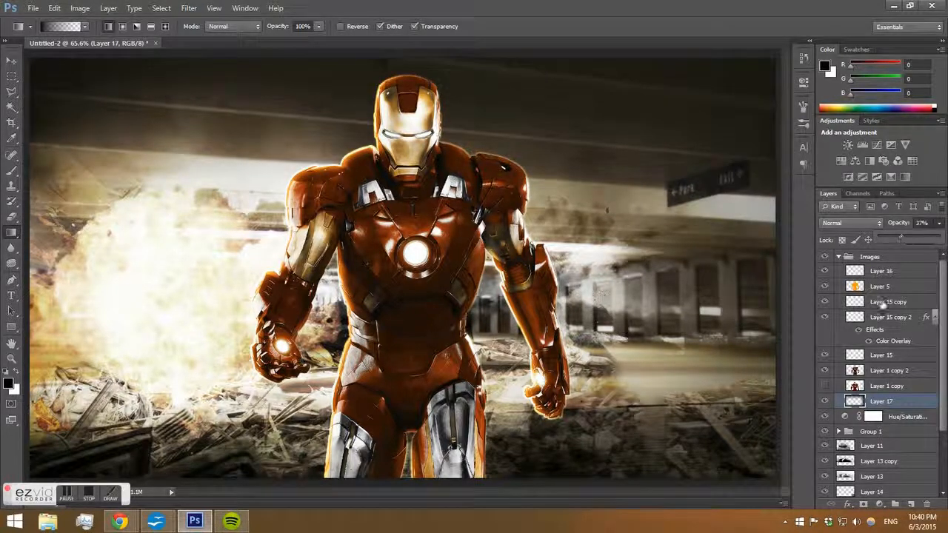
Add another layer at the top of the Images group, draw black gradients in from the right and top edges, and set its opacity to 55%.
click(894, 277)
click(895, 276)
click(910, 505)
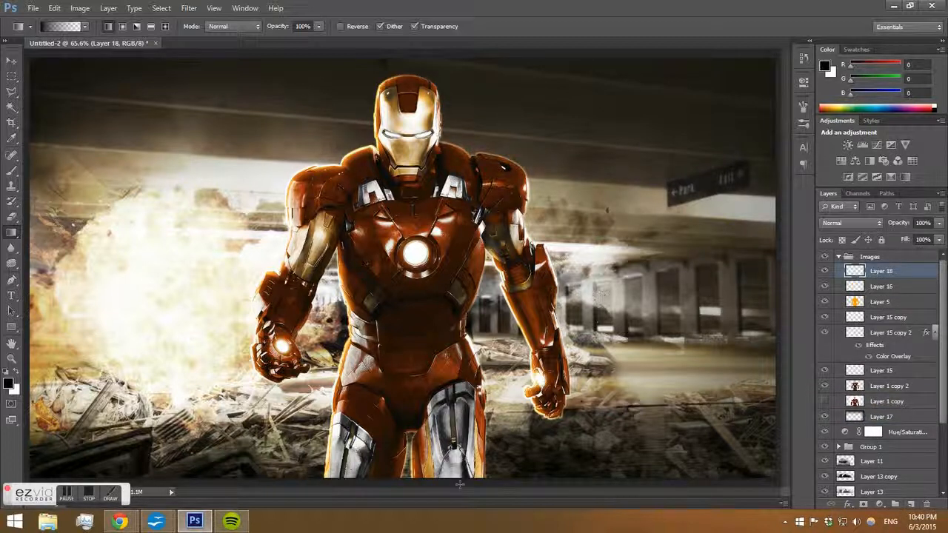
drag(460, 485, 460, 486)
drag(785, 251, 690, 252)
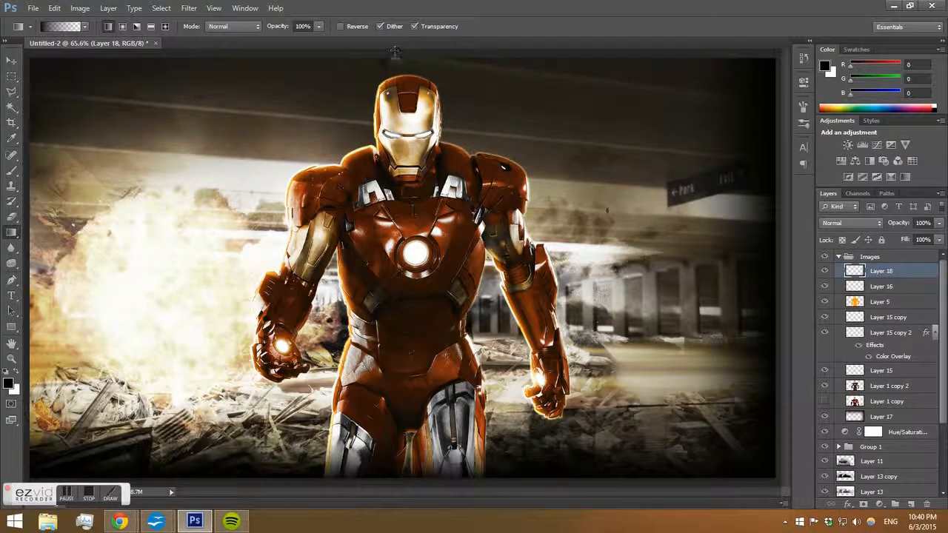
drag(394, 51, 396, 71)
drag(934, 237, 912, 239)
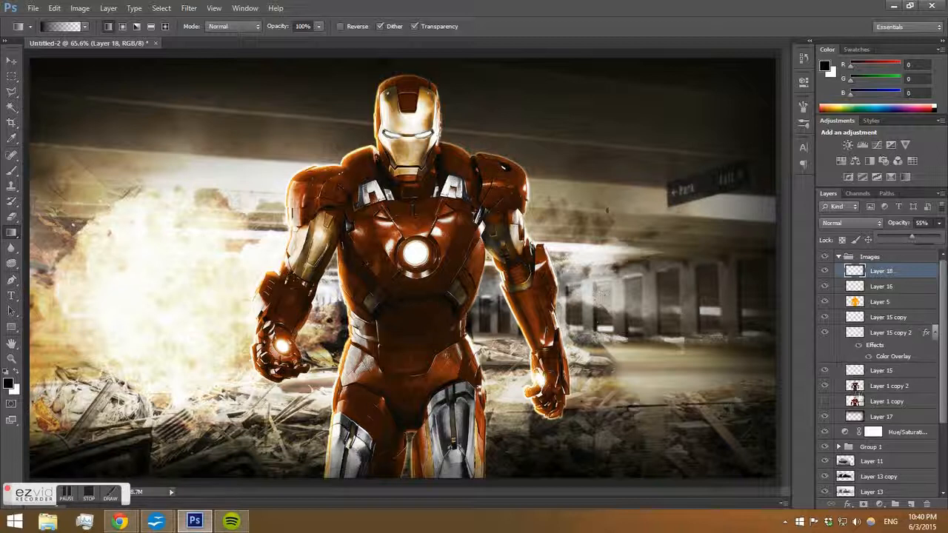
Load Iron Man's selection and add an Exposure adjustment with exposure -0.77 and gamma correction 1.15.
click(874, 400)
click(886, 272)
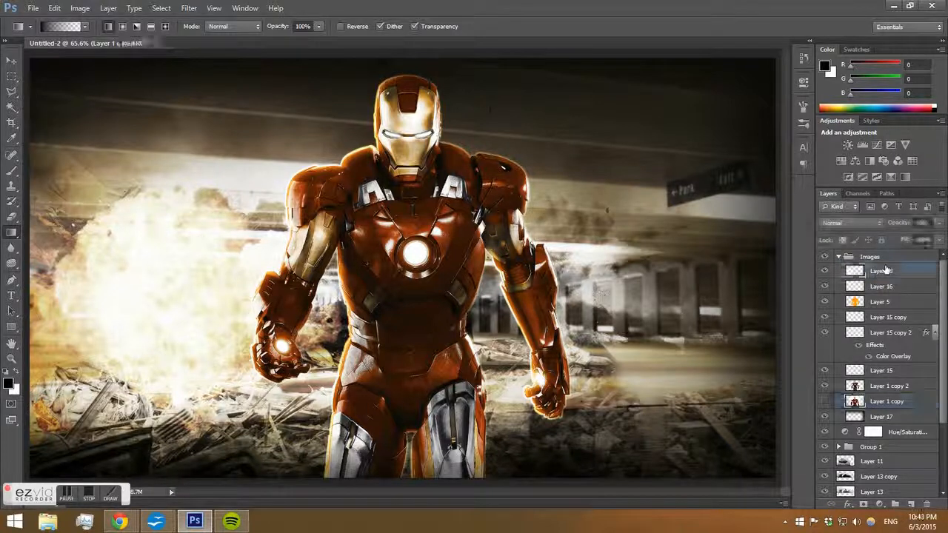
click(874, 400)
ctrl+click(855, 400)
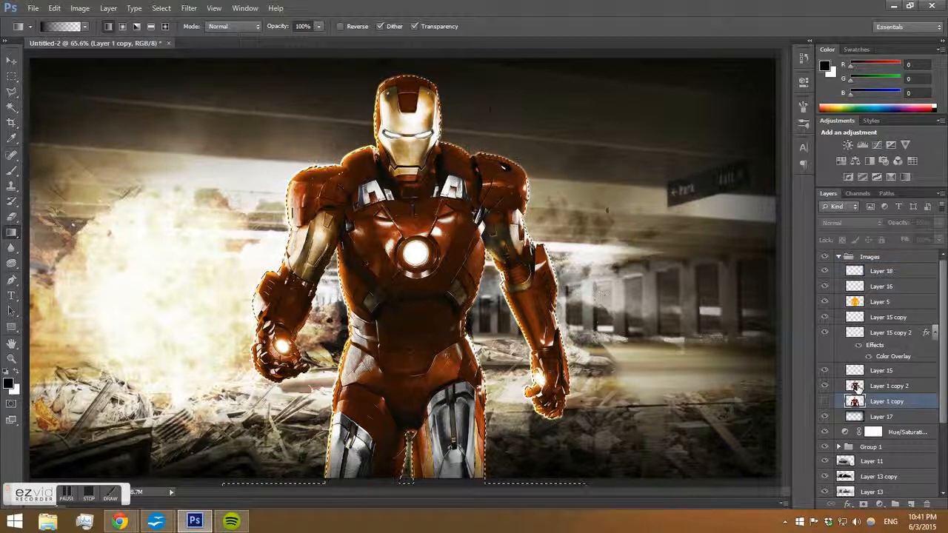
click(888, 386)
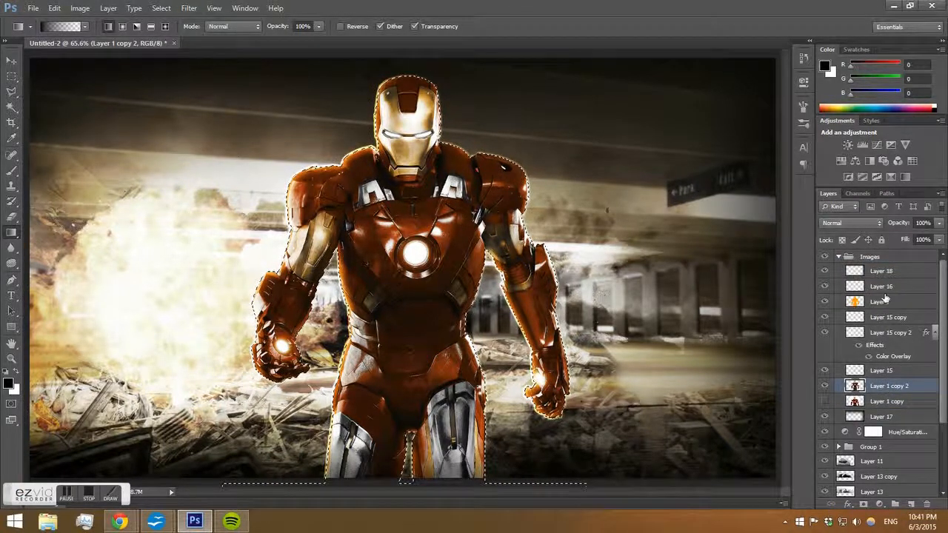
click(898, 275)
click(879, 504)
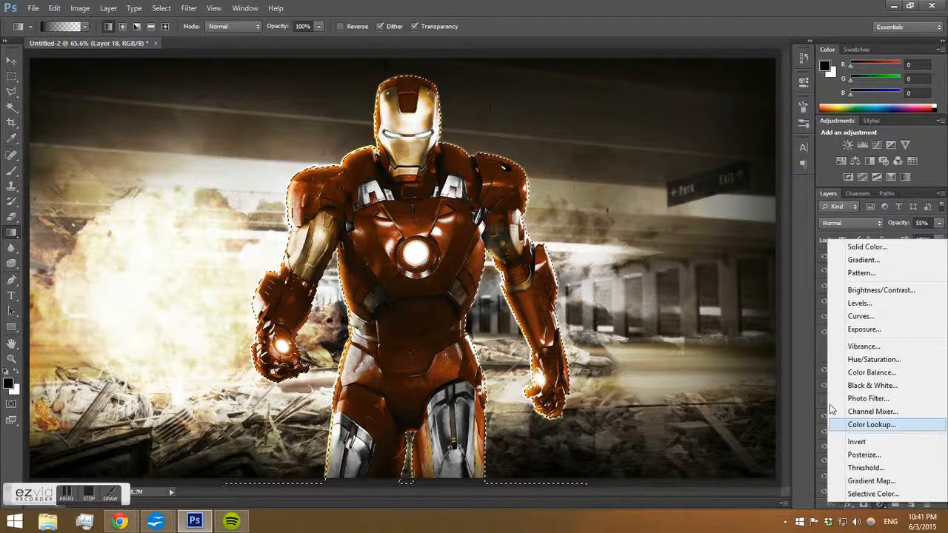
click(880, 330)
drag(704, 141, 702, 166)
mouse_move(702, 190)
mouse_down()
mouse_move(721, 188)
mouse_move(696, 188)
mouse_up()
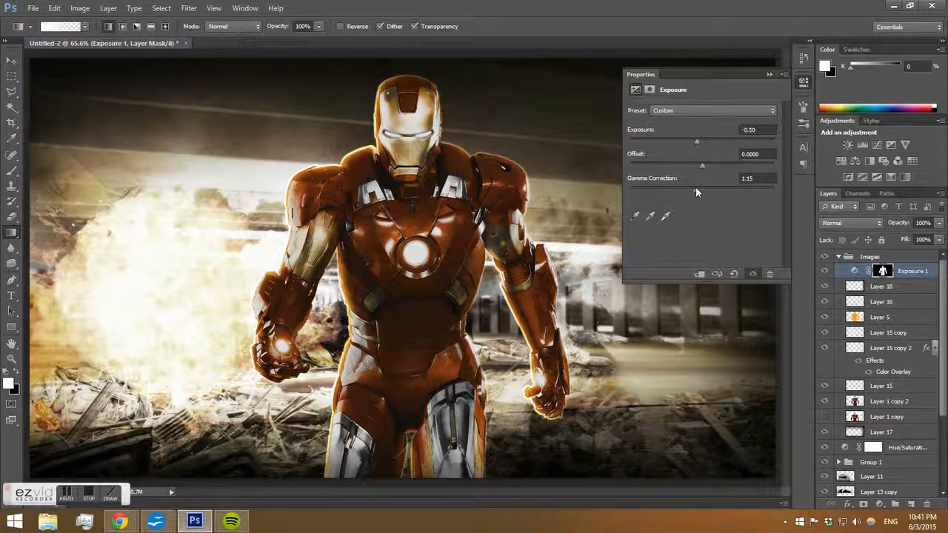
drag(697, 143, 693, 142)
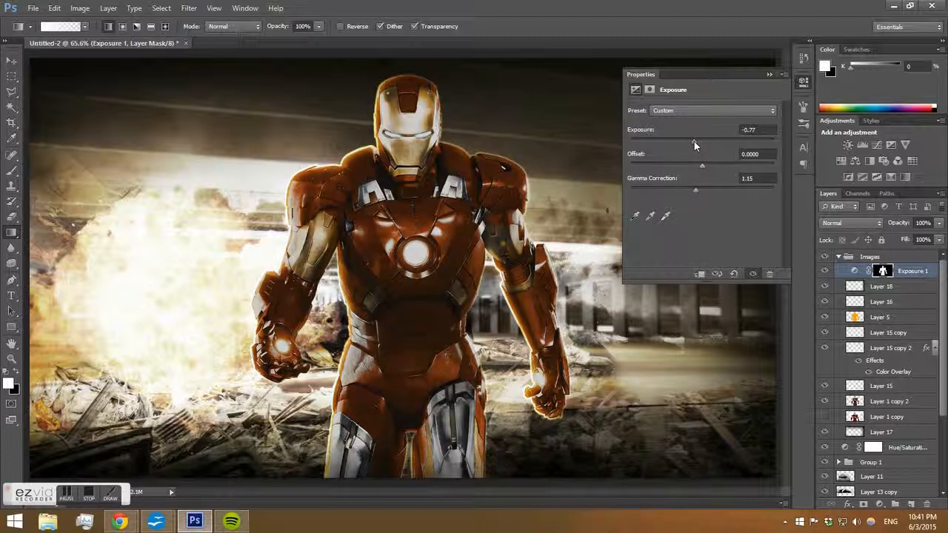
Nudge the Exposure offset to -0.0023, then delete the Exposure adjustment layer.
drag(760, 155, 663, 161)
key(Down)
key(Down)
key(Down)
key(Down)
key(Down)
key(Down)
key(Down)
key(Down)
key(Down)
key(Down)
key(Down)
key(Down)
key(Down)
key(Down)
key(Down)
key(Down)
key(Down)
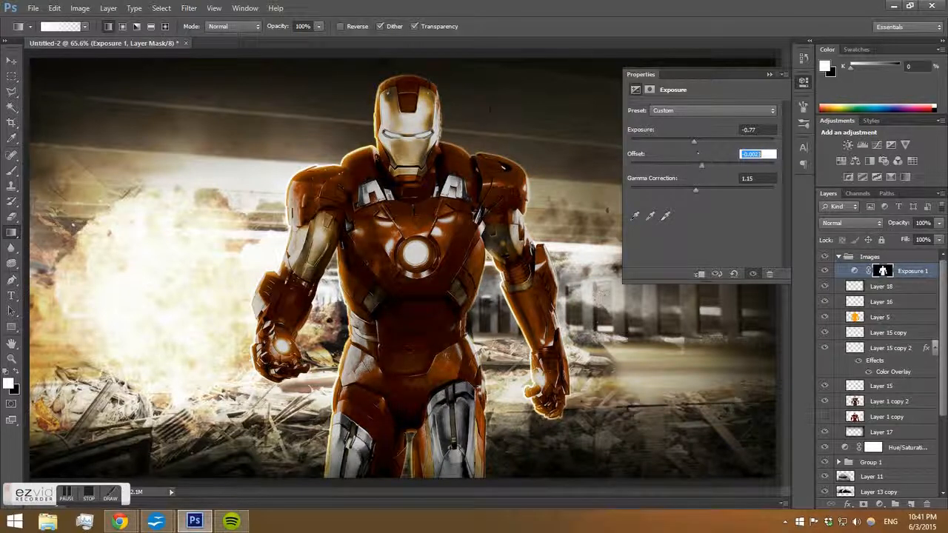
drag(761, 131, 686, 130)
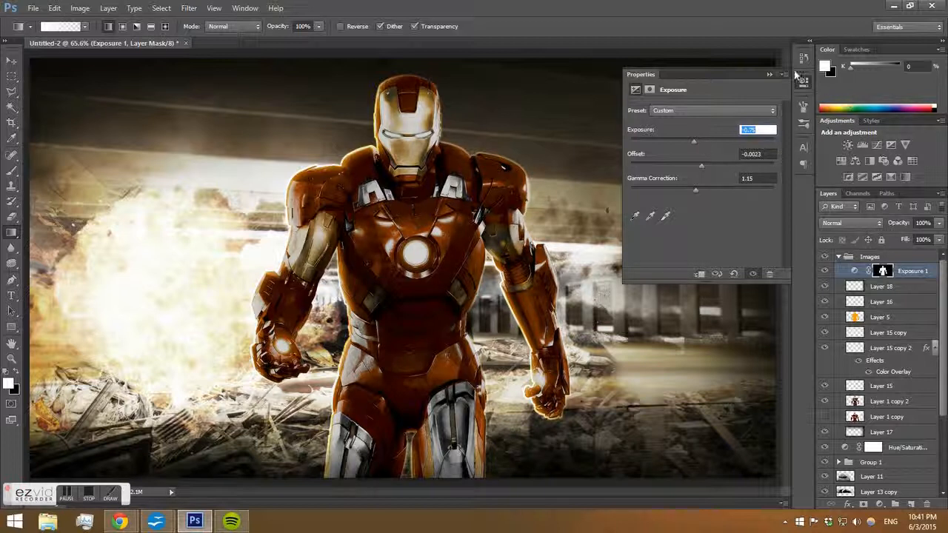
click(770, 74)
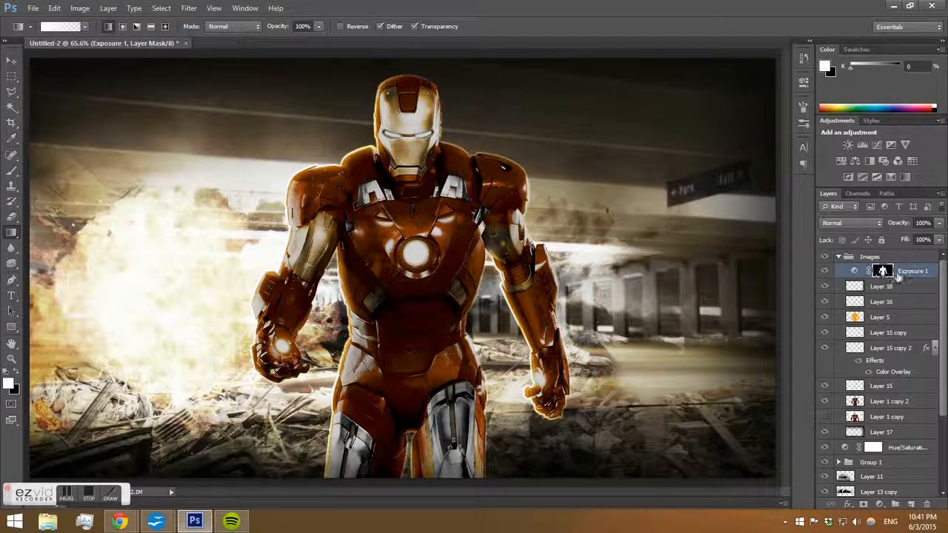
key(Delete)
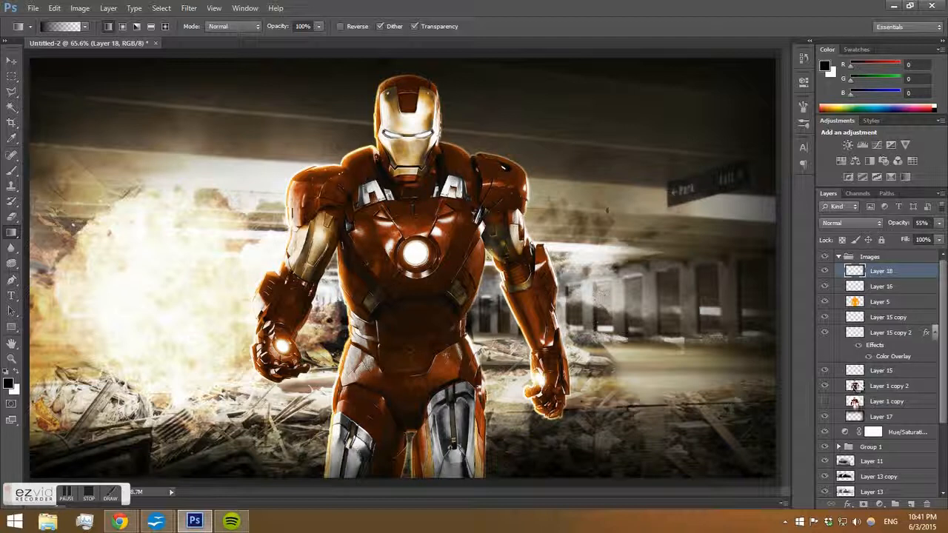
Load Iron Man's selection again and add a Curves adjustment, lowering the midtones slightly and pulling the white point inward.
ctrl+click(854, 401)
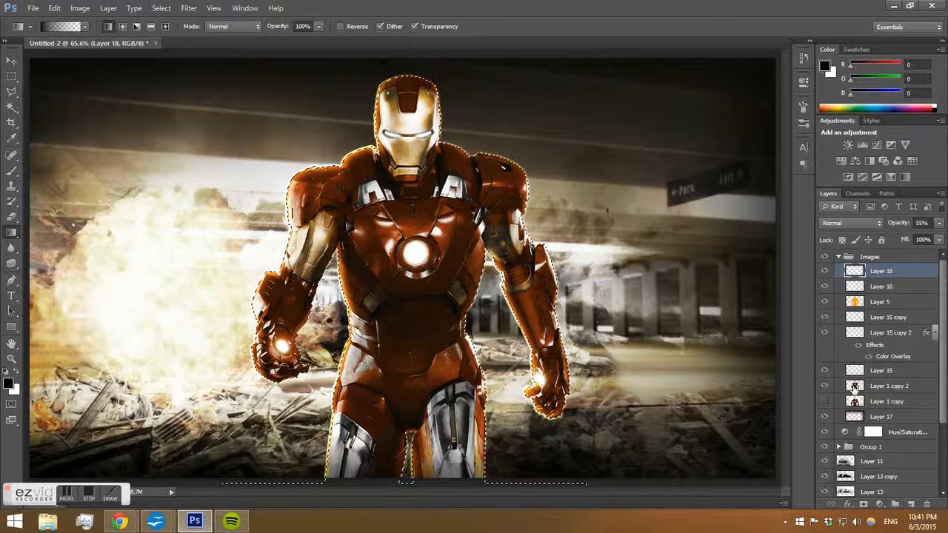
click(880, 506)
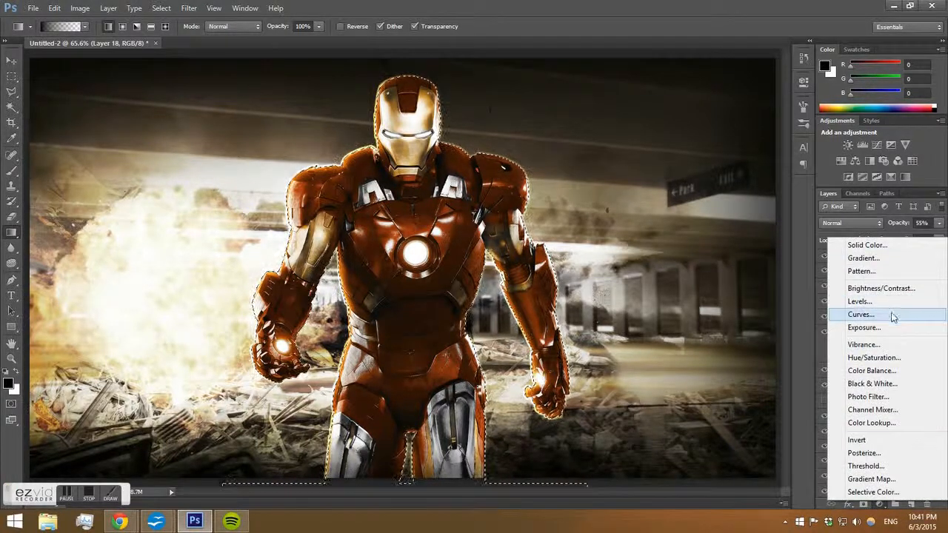
click(894, 315)
drag(679, 231, 679, 235)
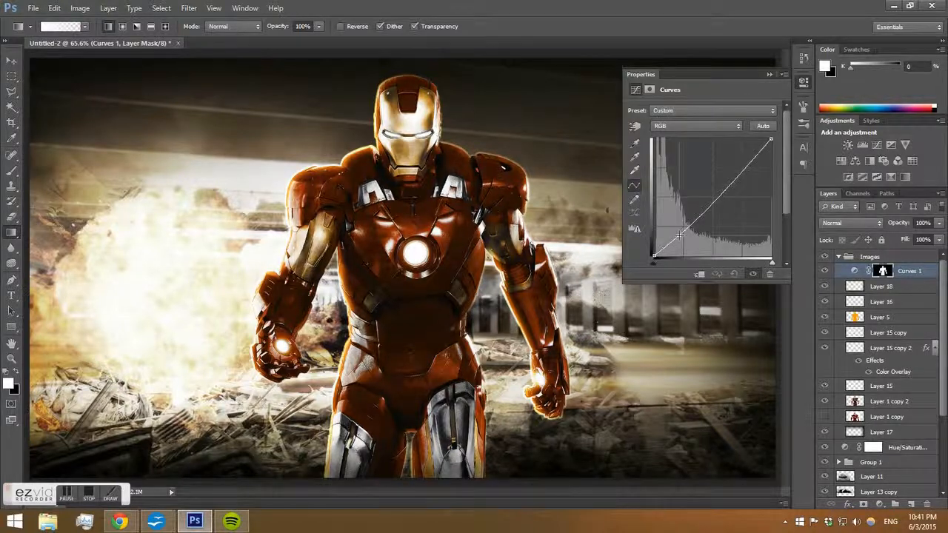
drag(772, 138, 765, 139)
drag(654, 254, 654, 254)
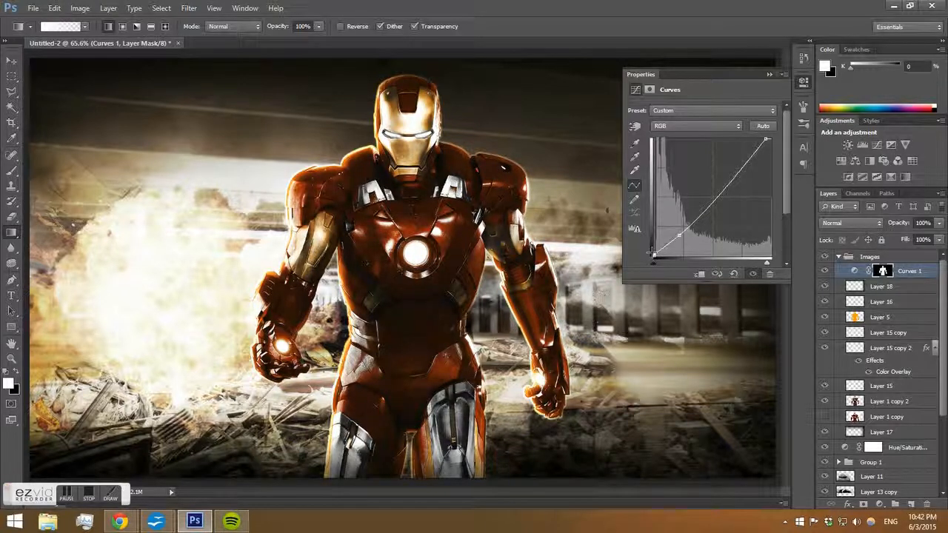
Lower the Curves midtone point slightly more and close the Properties panel.
drag(651, 252, 680, 239)
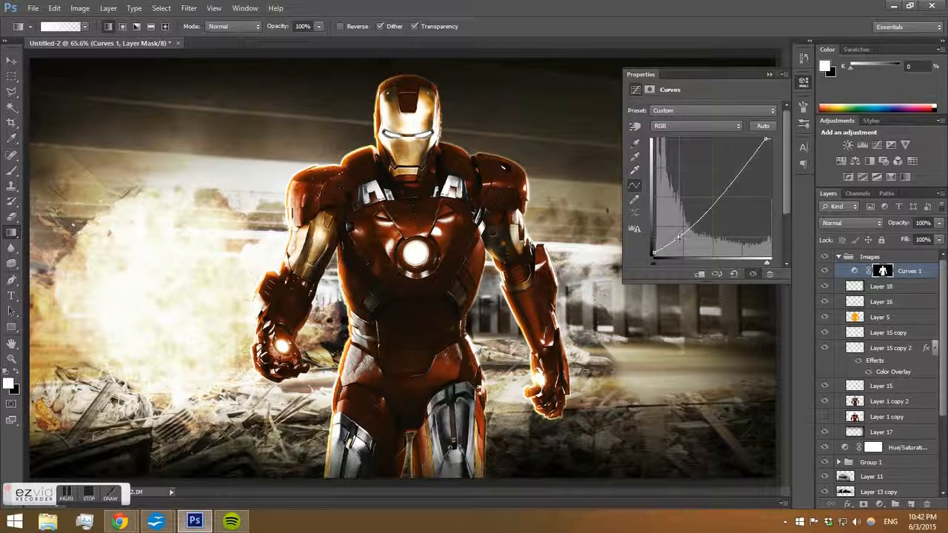
click(768, 75)
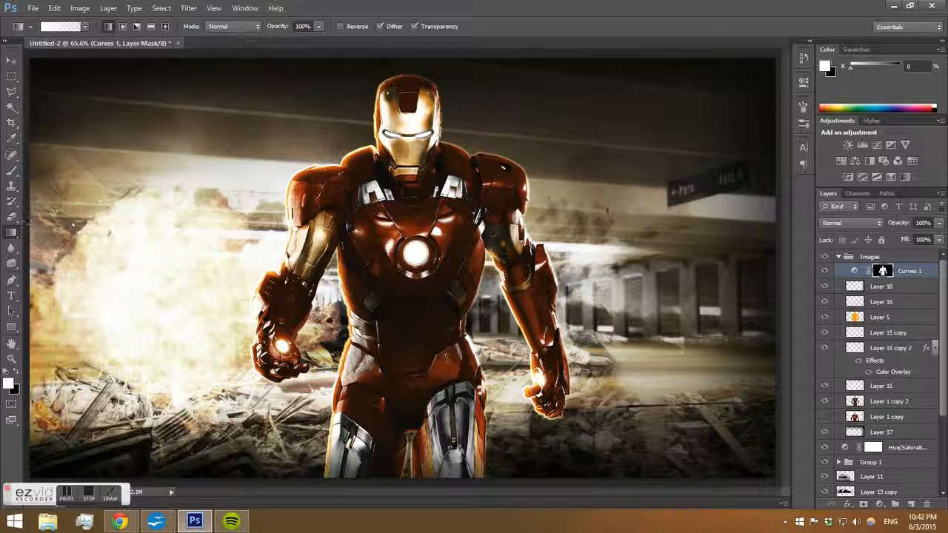
Collapse the Images group, add a new top layer, and select a horizontal band across the lower canvas.
click(12, 76)
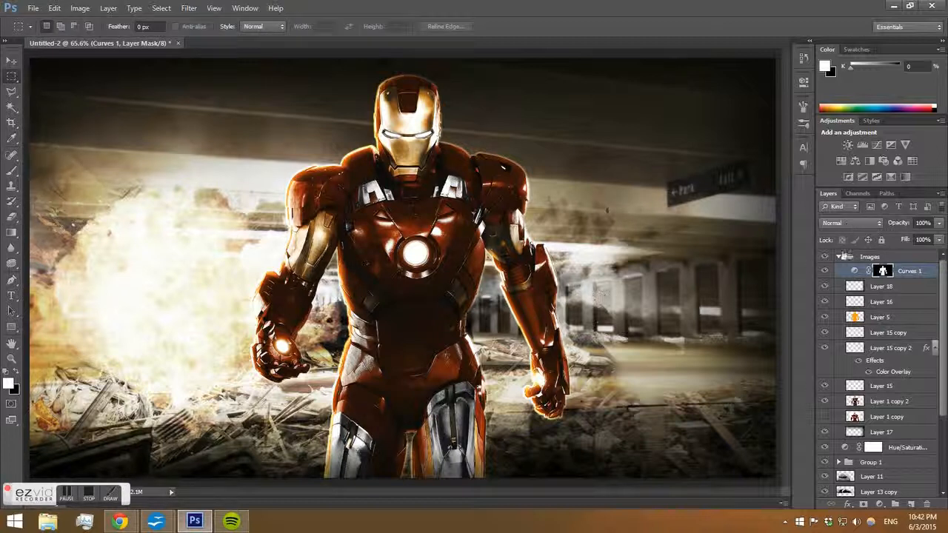
click(841, 256)
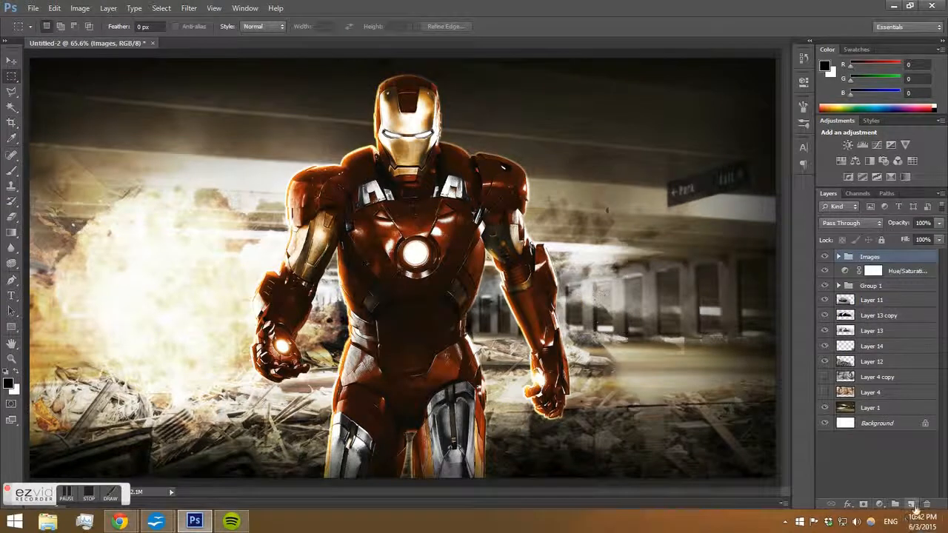
click(911, 504)
drag(30, 351, 804, 420)
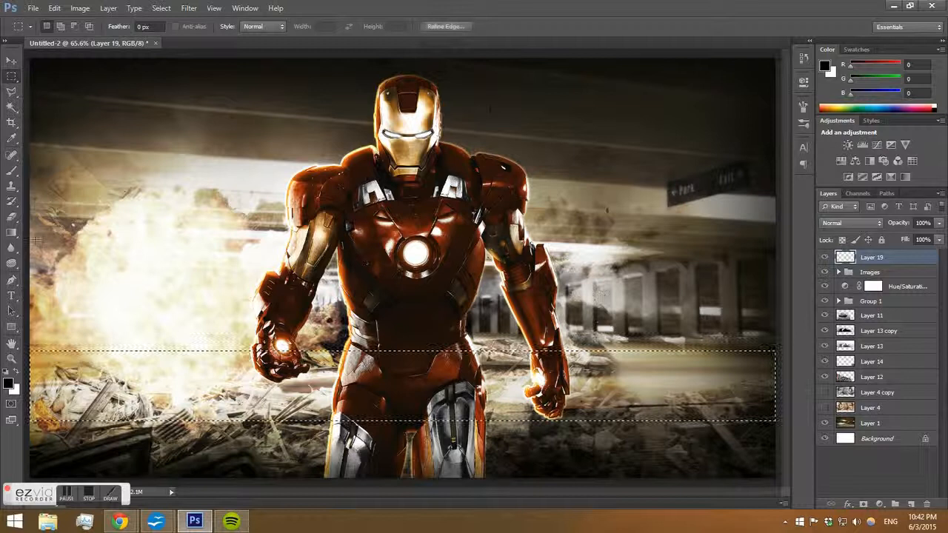
Fill the band selection with orange ff9200 using the Paint Bucket, then deselect.
drag(11, 232, 59, 245)
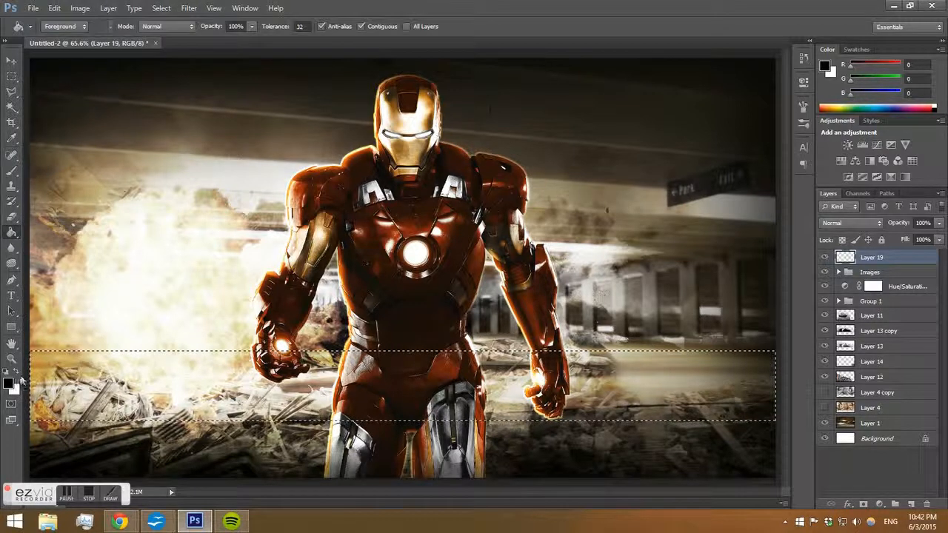
click(17, 375)
click(9, 382)
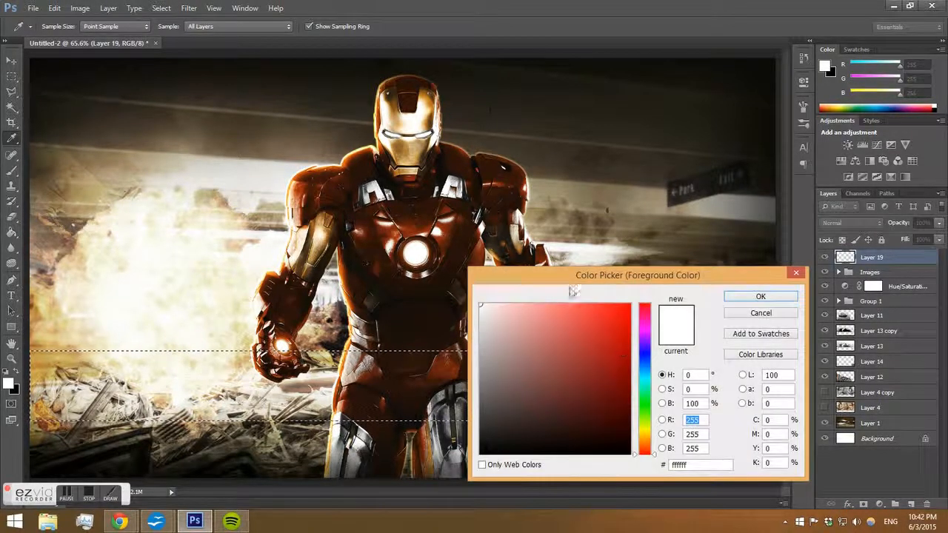
click(510, 185)
click(508, 185)
click(405, 105)
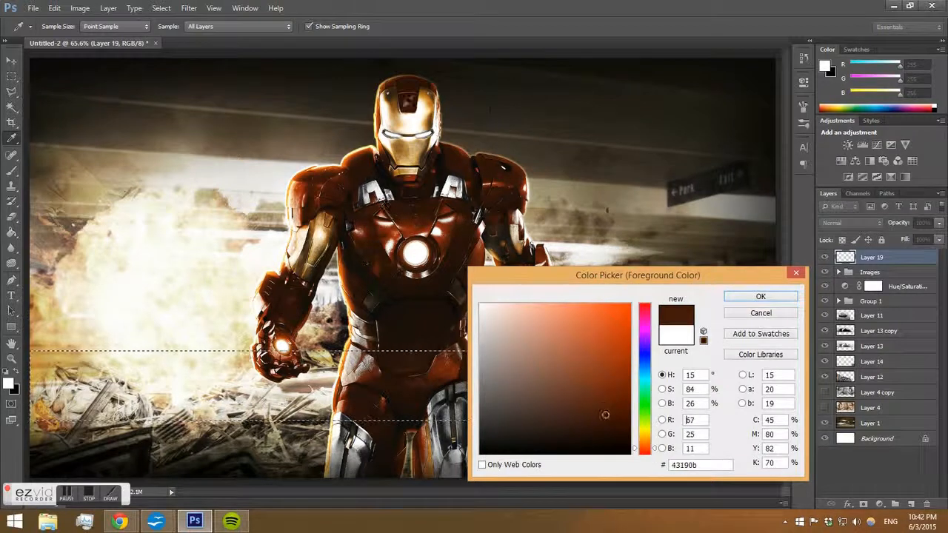
click(417, 152)
click(418, 150)
drag(620, 314, 632, 302)
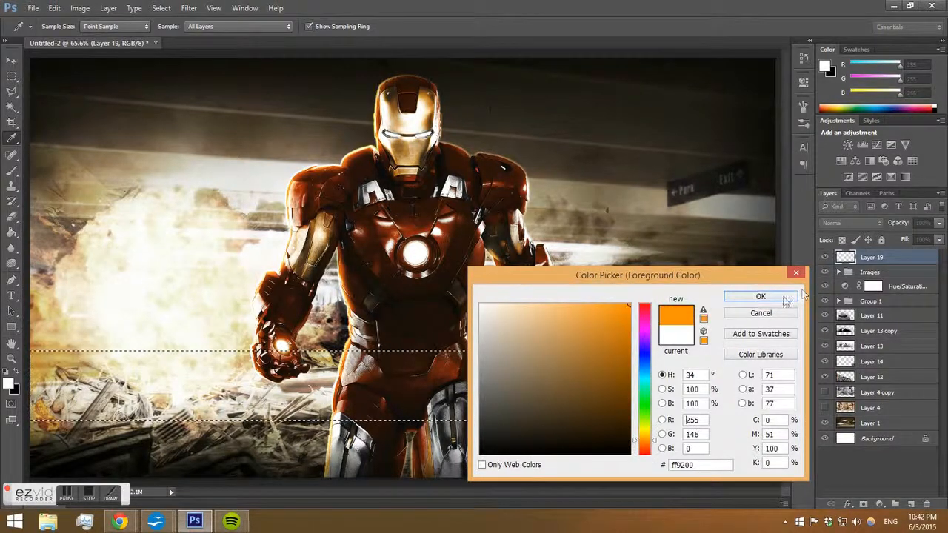
click(785, 298)
click(469, 384)
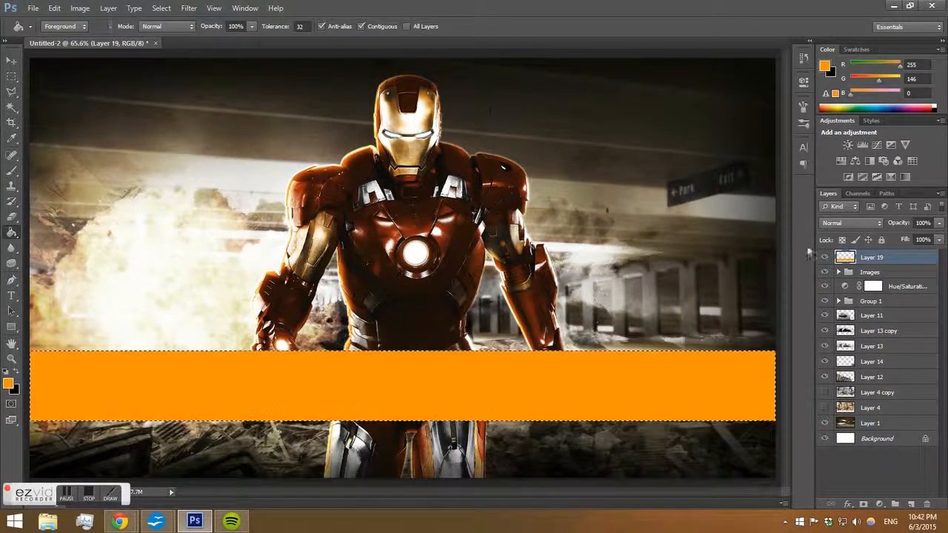
key(ctrl+d)
Set the orange band layer to Overlay and add a white Color Overlay style with reduced opacity.
click(852, 223)
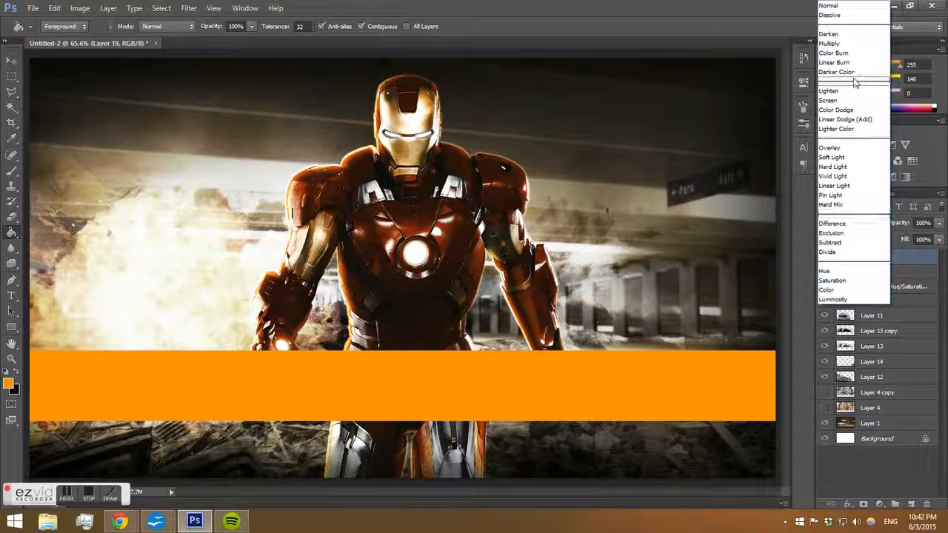
click(828, 148)
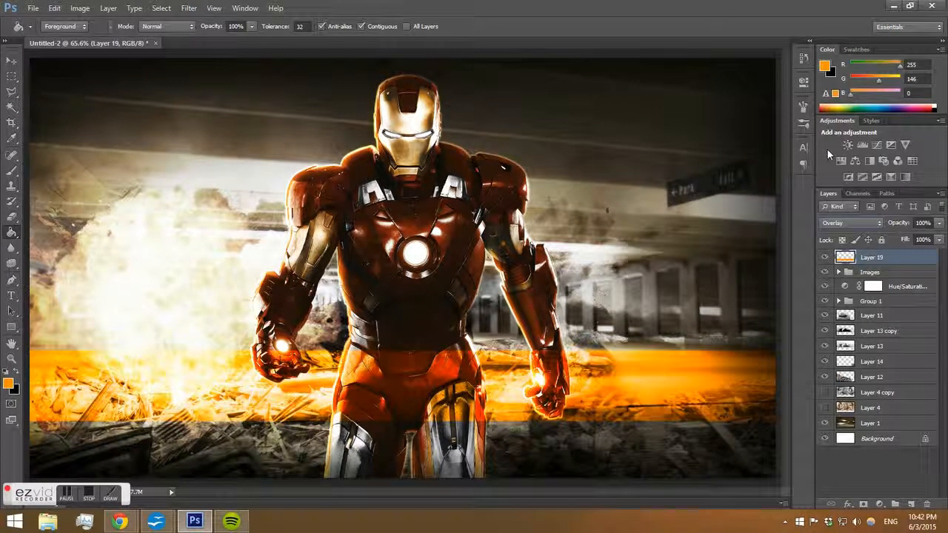
right_click(889, 262)
click(785, 110)
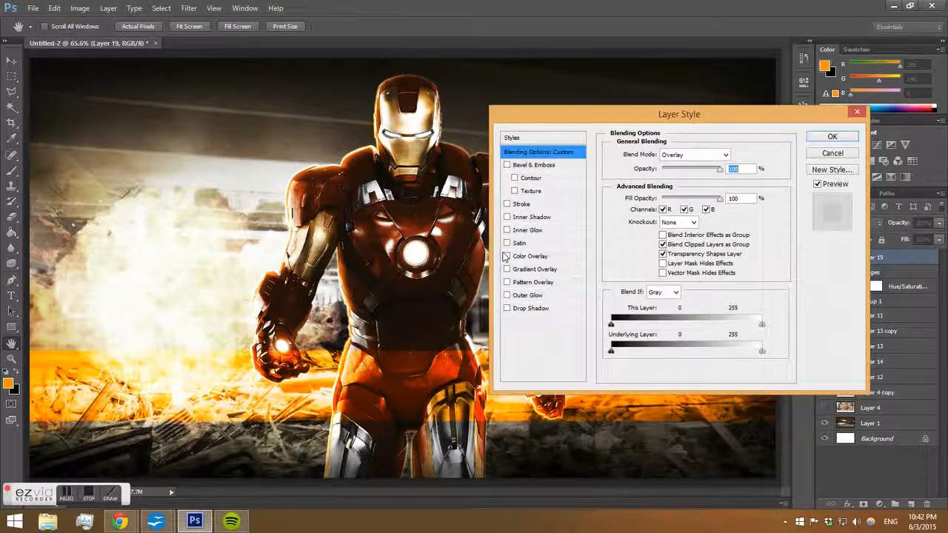
click(520, 256)
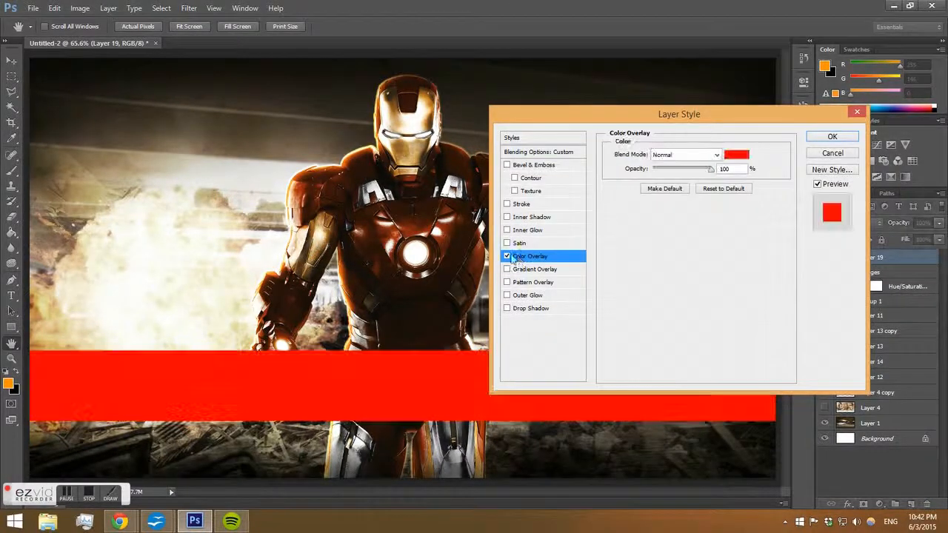
click(736, 154)
drag(549, 337, 478, 302)
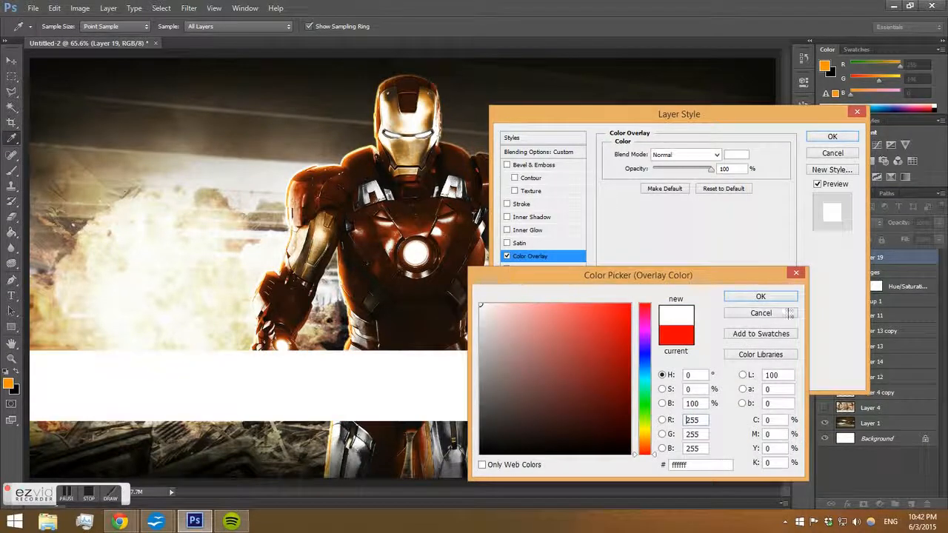
click(787, 298)
drag(698, 171, 666, 171)
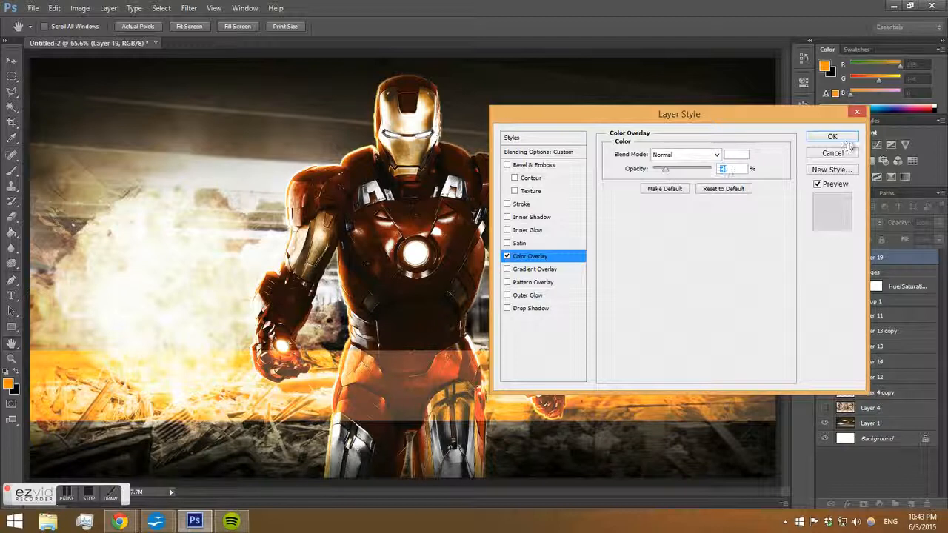
click(837, 138)
Add a text layer reading IronMan on the left of the orange band.
click(11, 295)
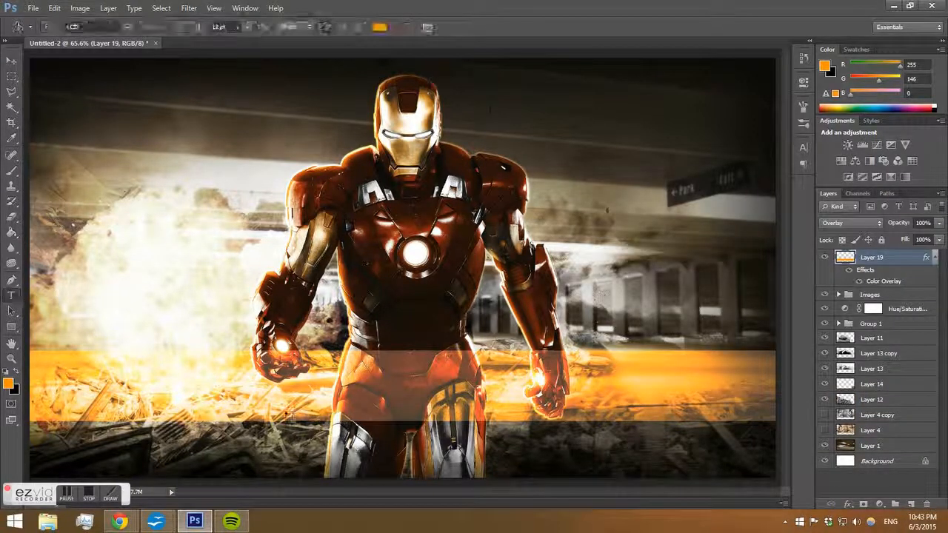
click(274, 386)
text(IRON MAN)
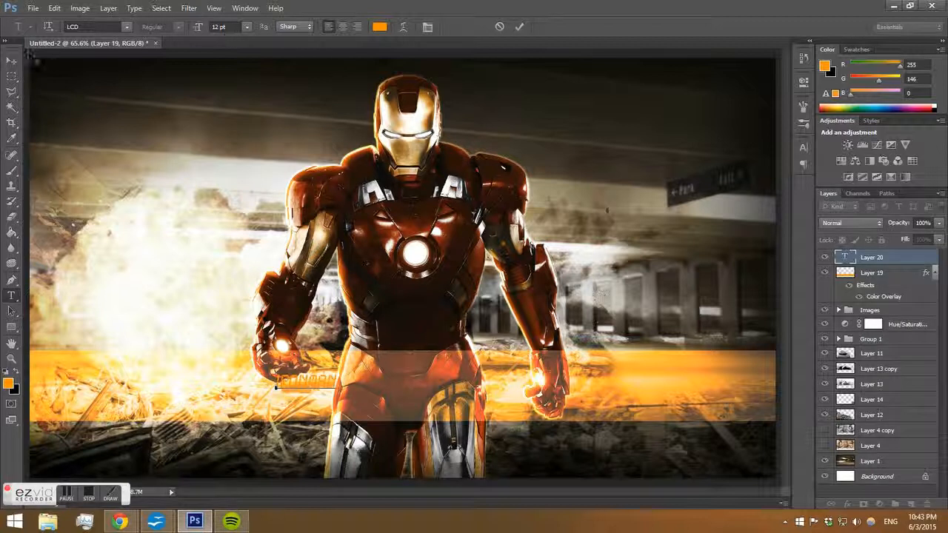
click(11, 59)
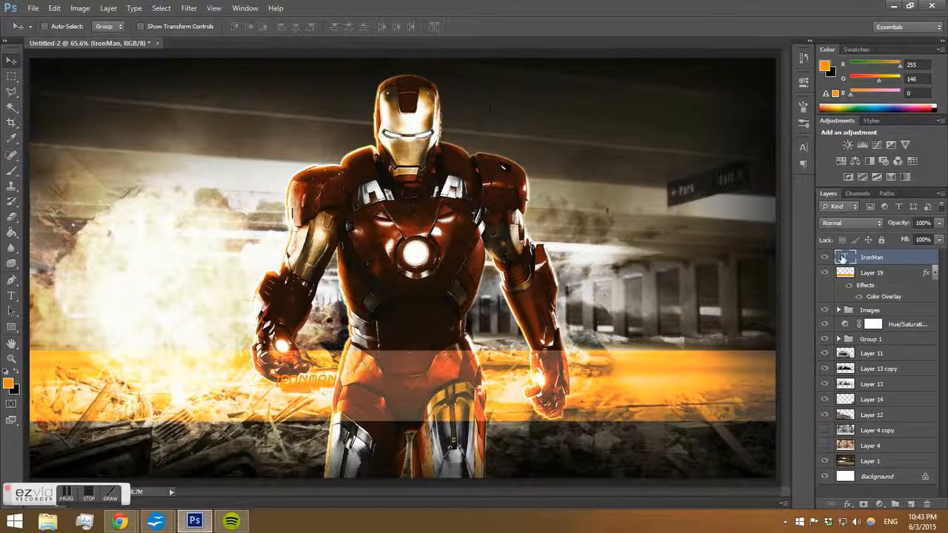
Change the title text's font to Impact.
double_click(842, 257)
click(381, 28)
drag(569, 385, 631, 455)
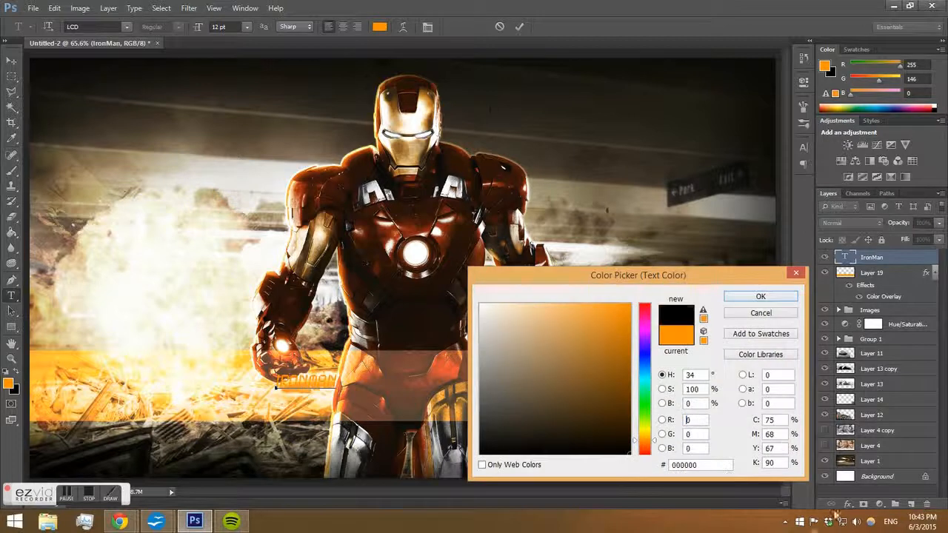
click(787, 314)
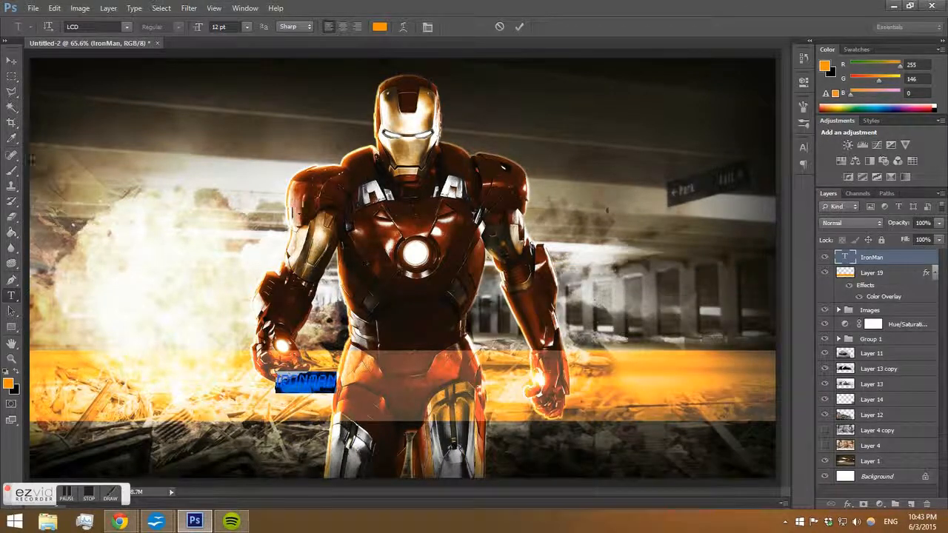
key(ctrl+t)
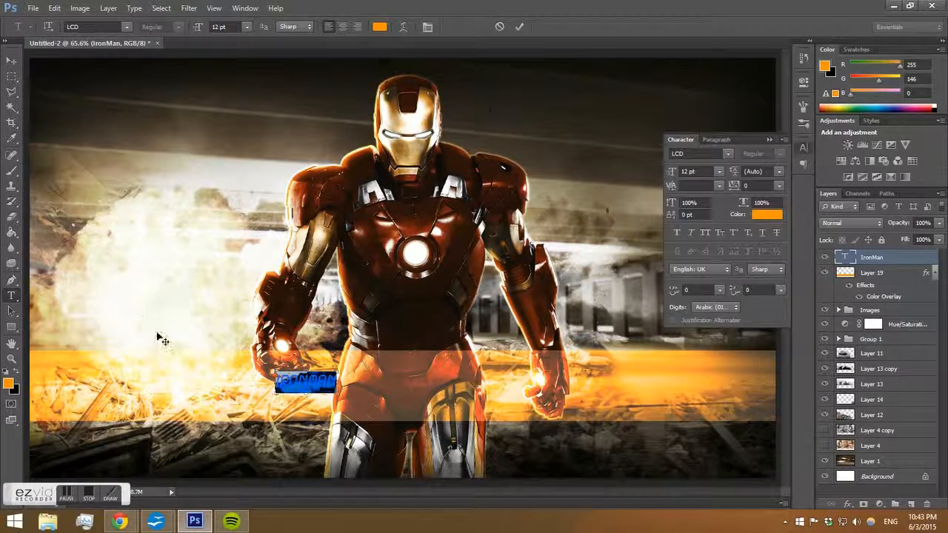
click(728, 154)
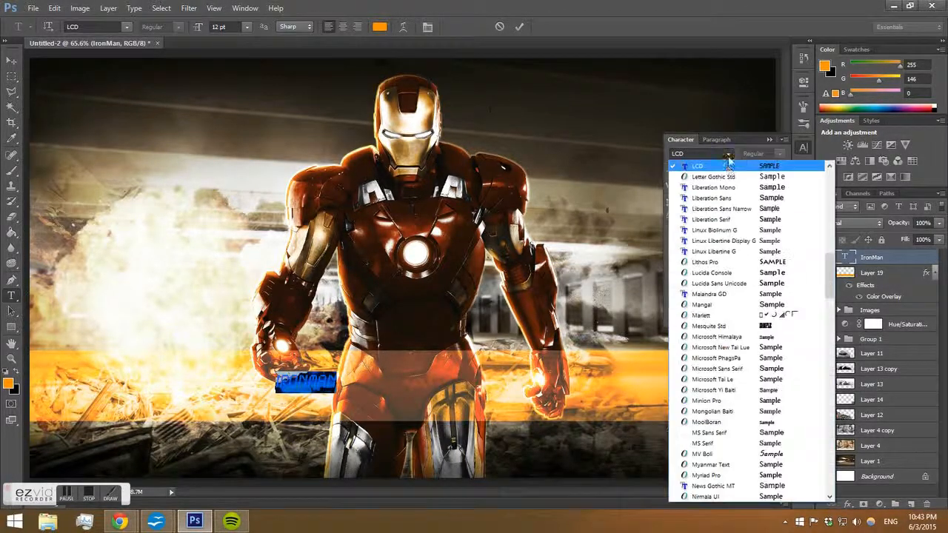
click(783, 220)
click(727, 153)
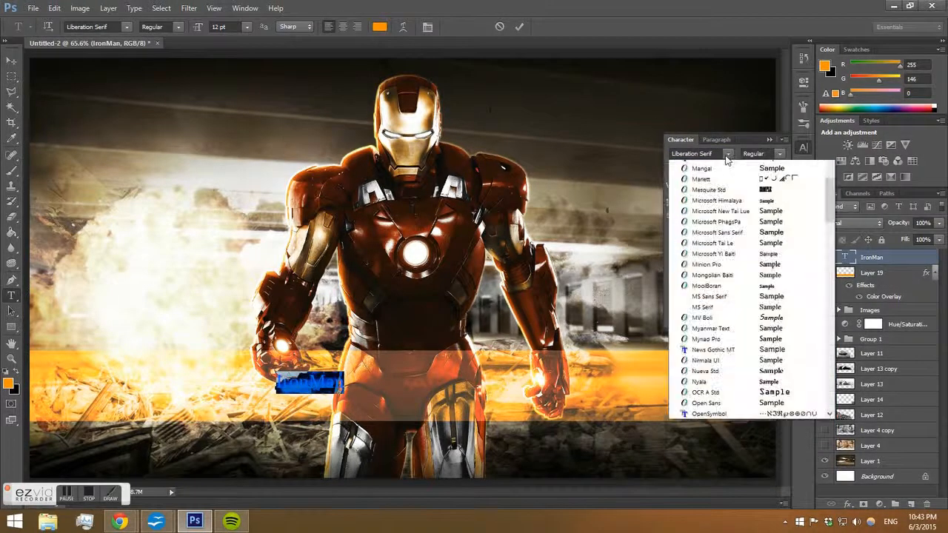
drag(829, 268, 831, 199)
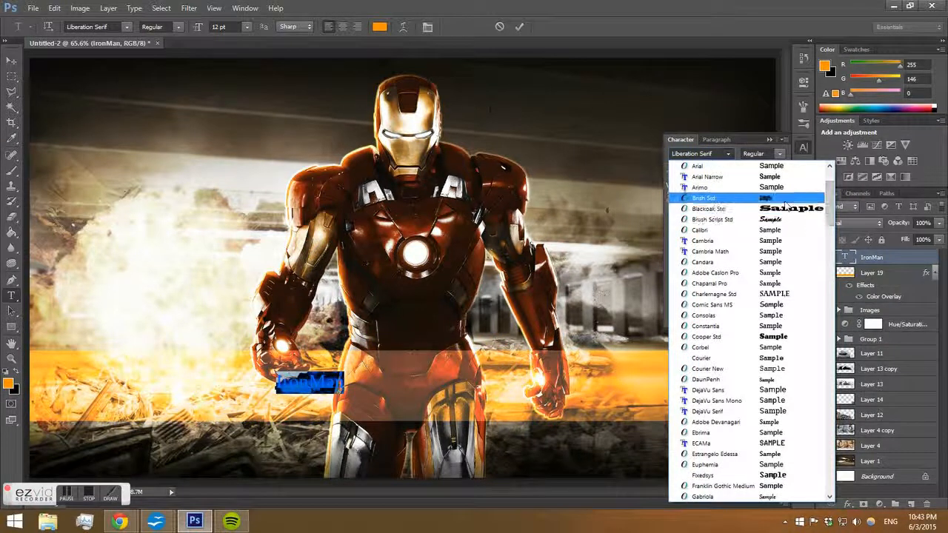
scroll(786, 237, up, 3)
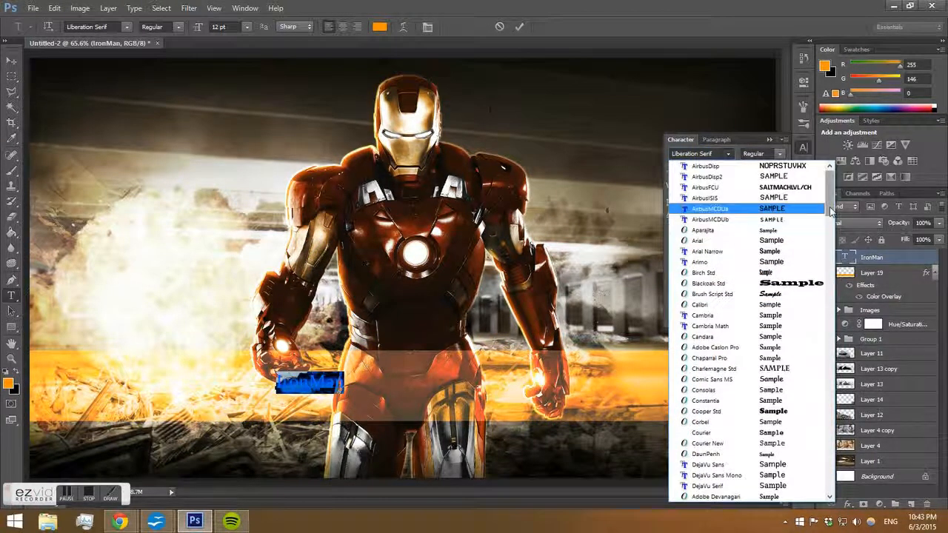
drag(831, 182, 831, 269)
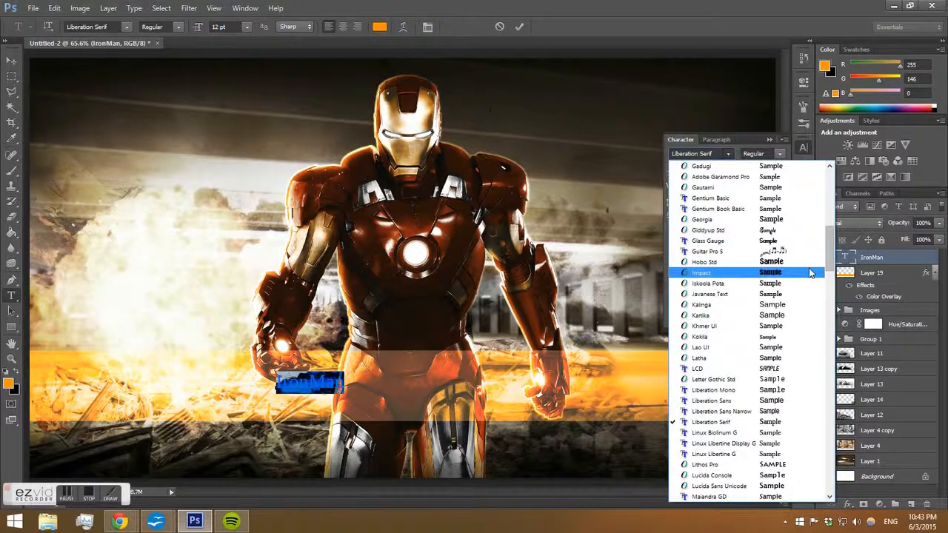
click(813, 273)
click(11, 60)
Scale the title text up to about 527% across the centre of the image.
key(ctrl+t)
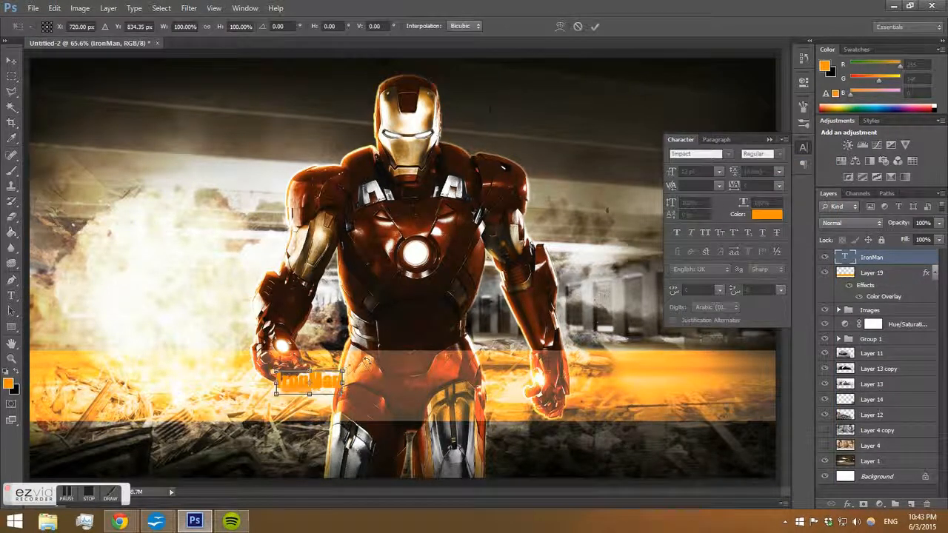
drag(342, 369, 625, 269)
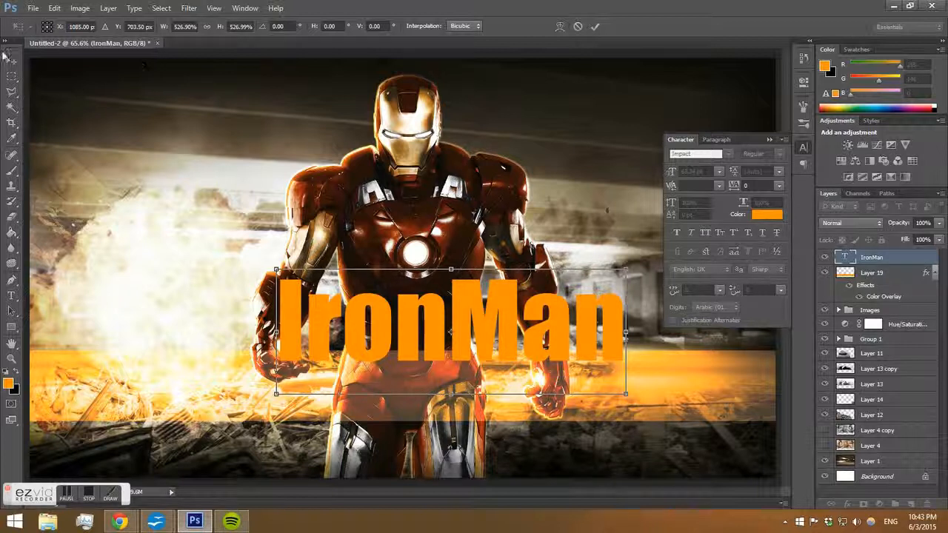
click(20, 65)
key(Return)
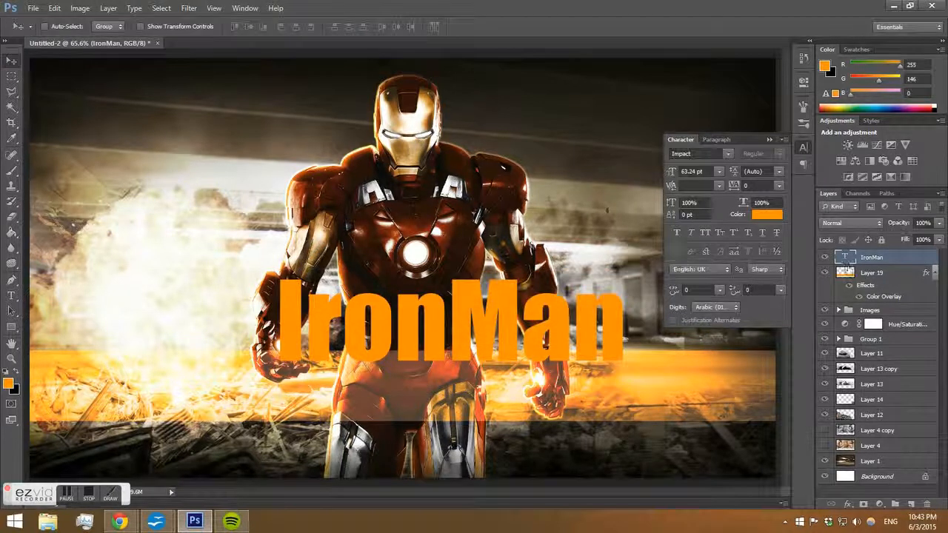
Retype the title as IRONMAN and move it down onto the orange band.
double_click(846, 257)
text(ARONMA)
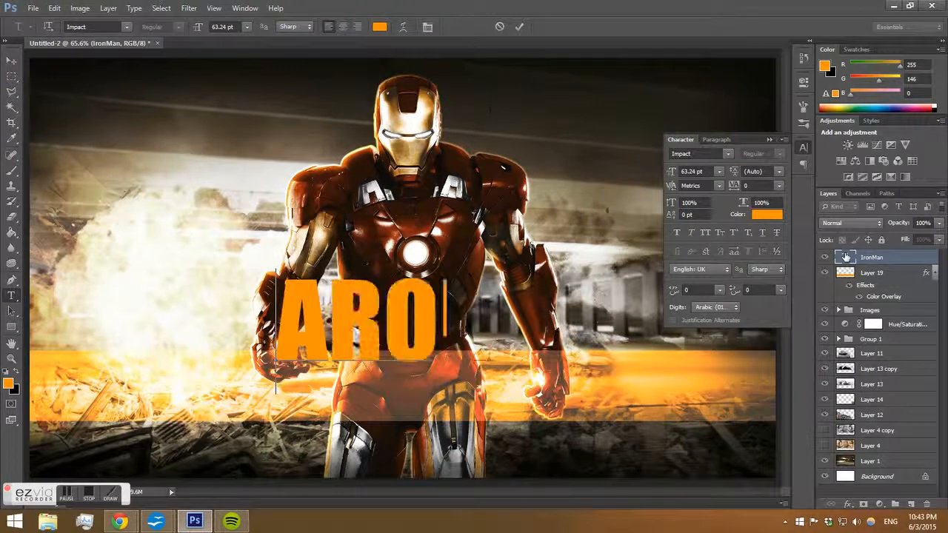
key(BackSpace)
key(BackSpace)
key(BackSpace)
key(BackSpace)
key(BackSpace)
key(BackSpace)
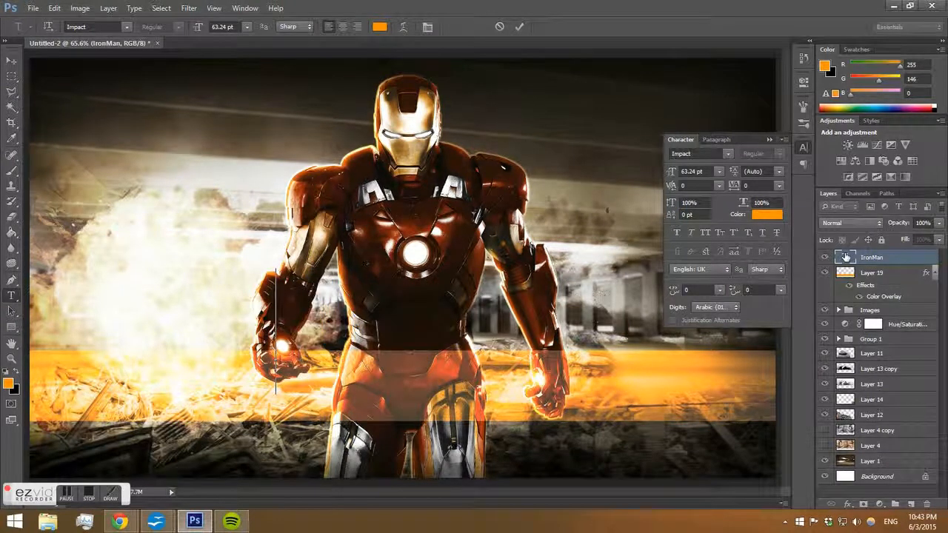
text(IRONMAN)
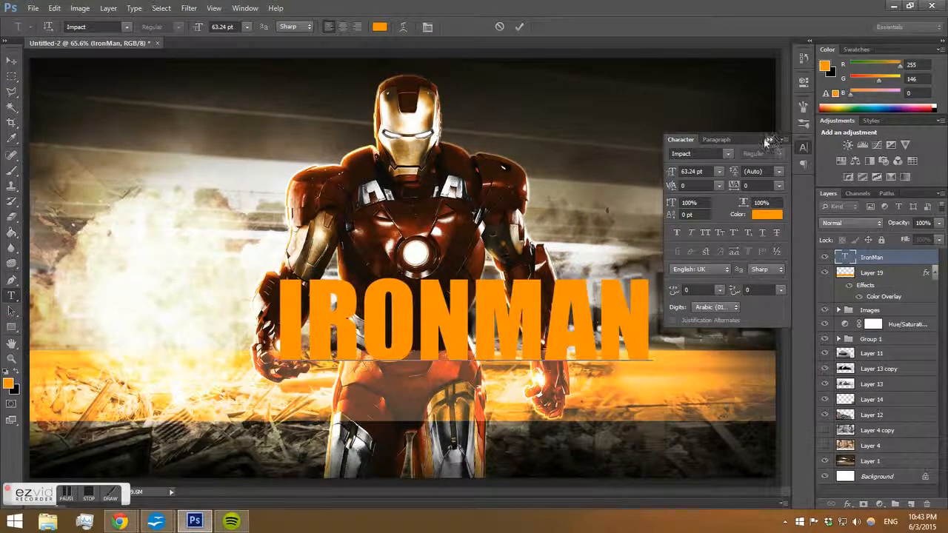
click(11, 61)
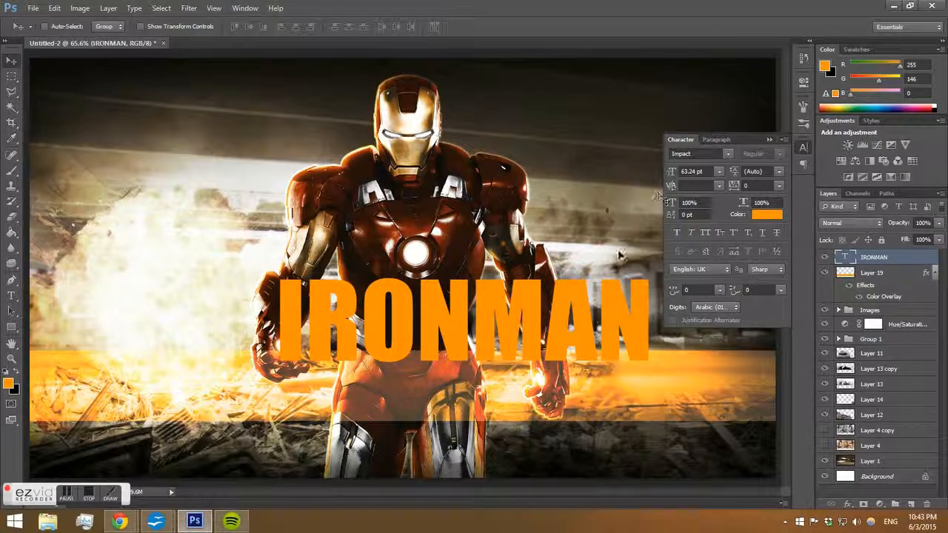
drag(470, 294, 418, 360)
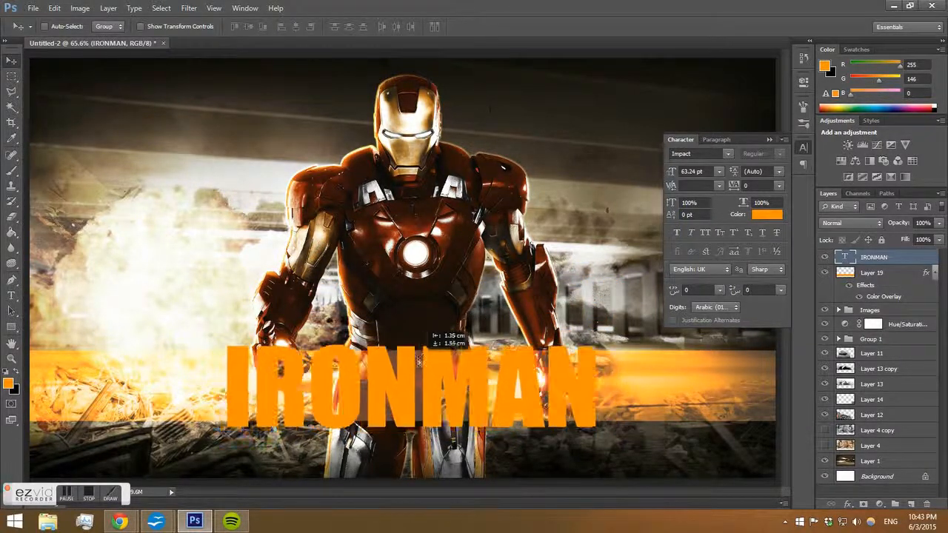
Scale the IRONMAN title up to span most of the orange band and apply the transformation.
key(ctrl+t)
drag(600, 336, 646, 304)
click(11, 61)
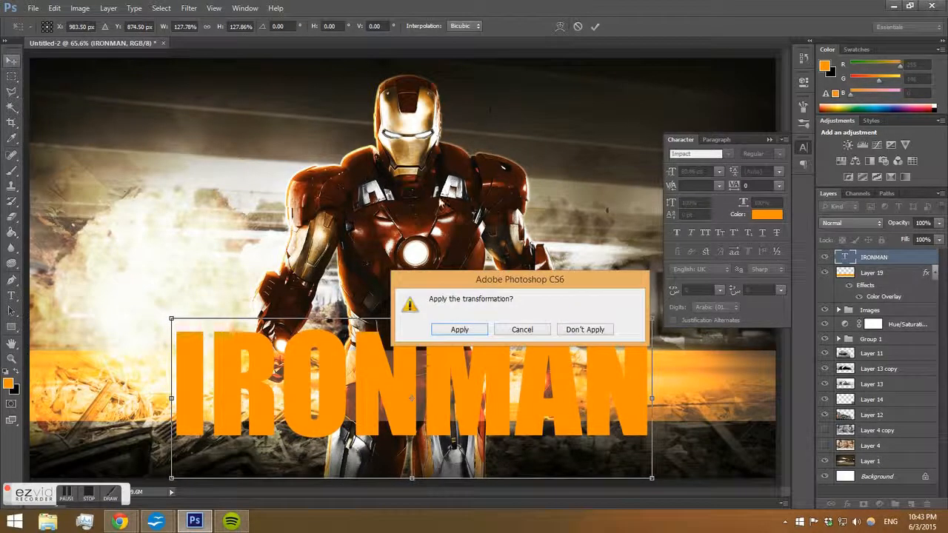
key(Return)
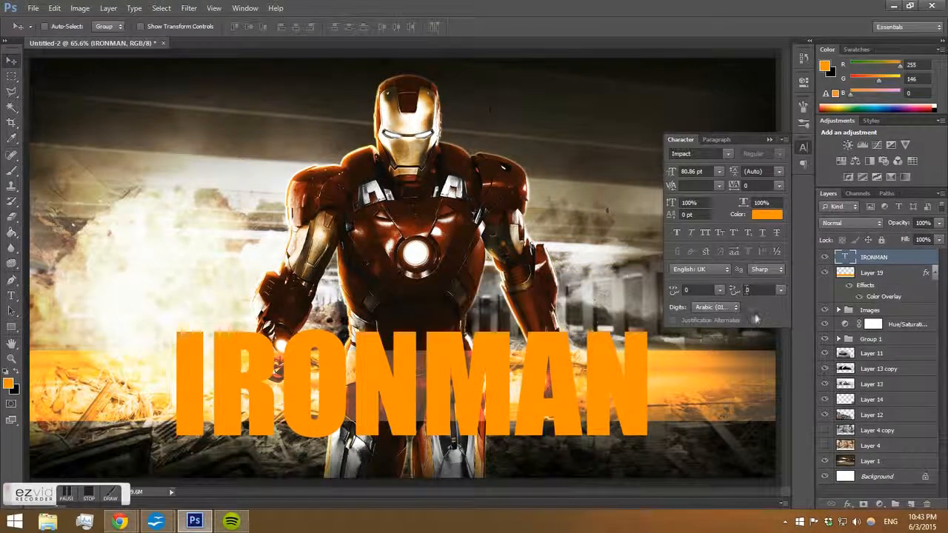
Open the title layer's blending options and set its fill opacity to 0%.
right_click(875, 273)
click(818, 80)
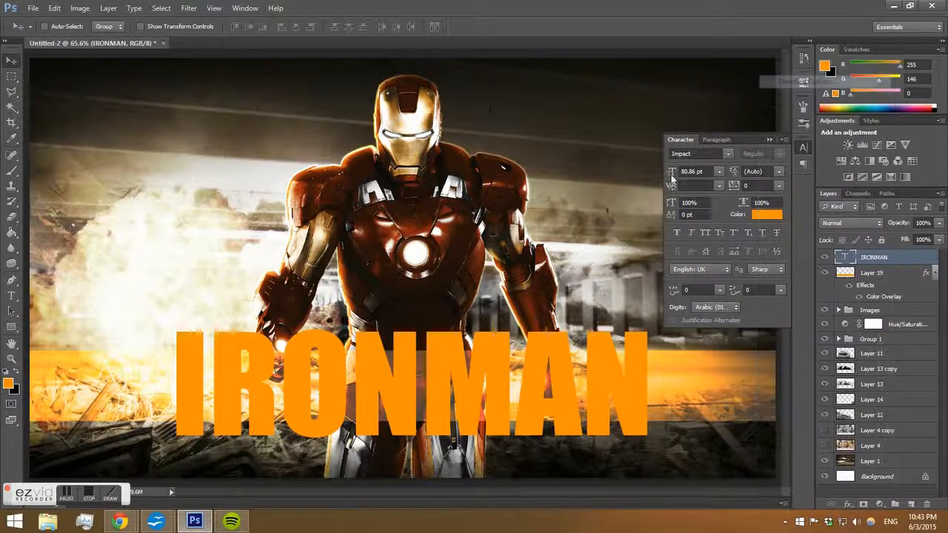
drag(718, 199, 609, 199)
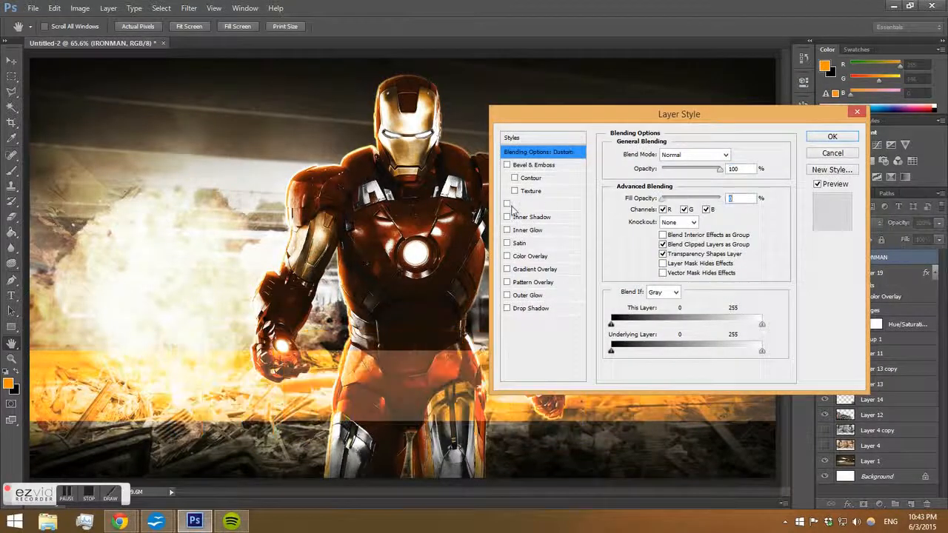
Add a Color Overlay to the title using dark brown 2c130a sampled from the image.
click(527, 256)
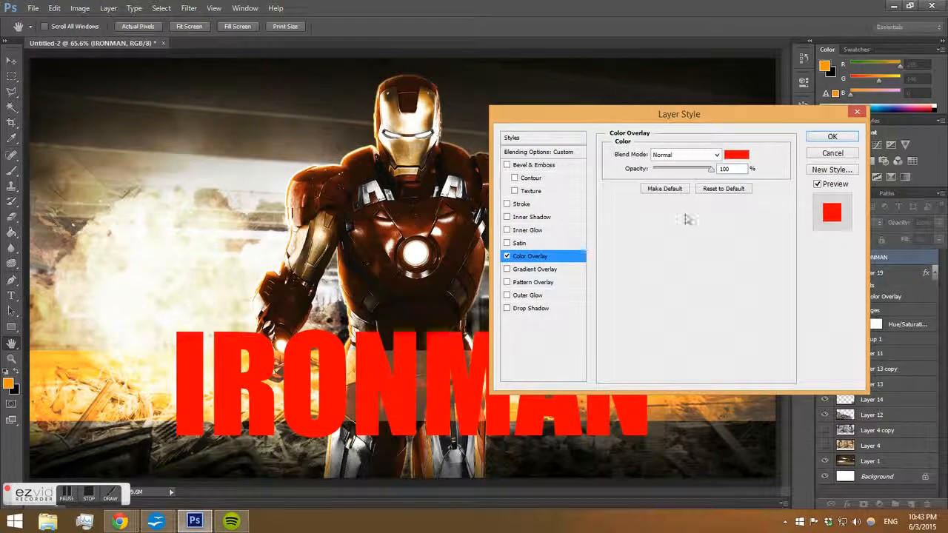
click(736, 154)
click(434, 197)
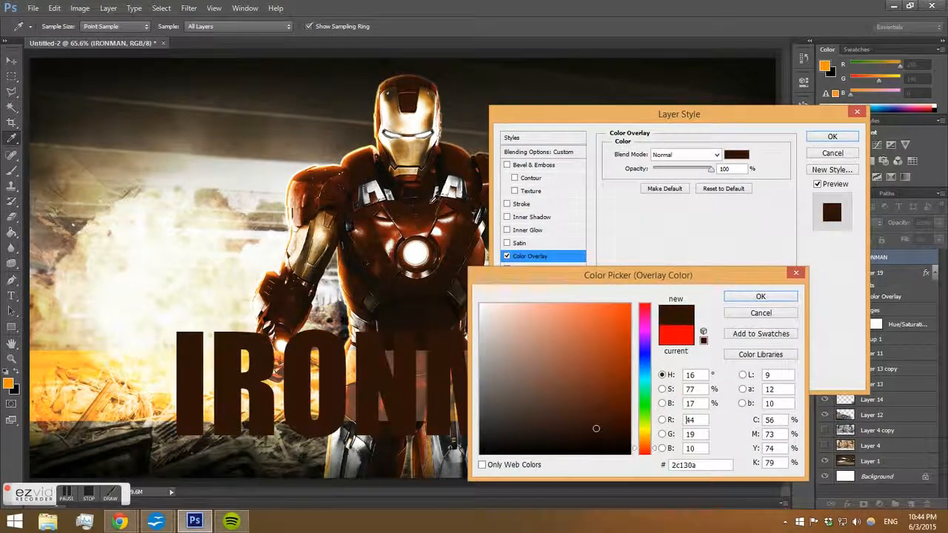
click(757, 297)
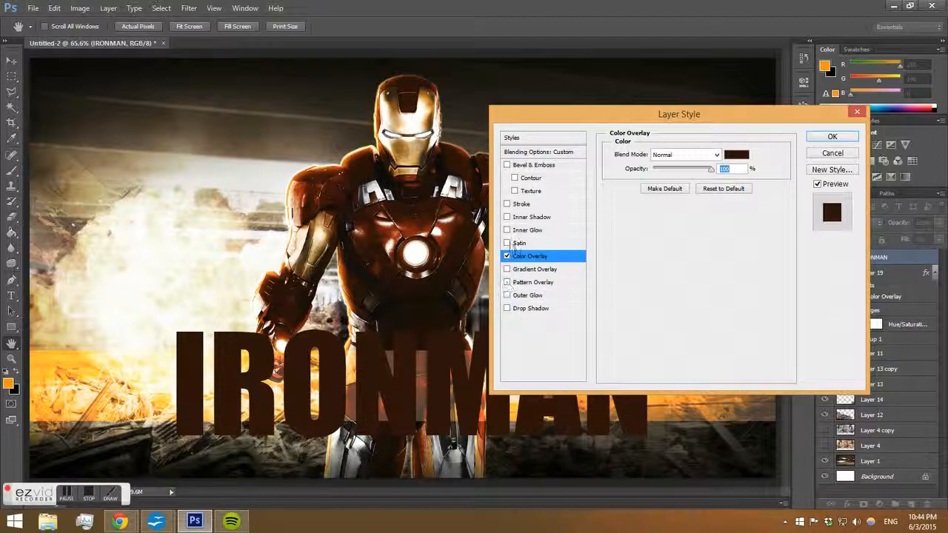
Add an orange ff9300 Stroke to the title and set its size to 11 px.
click(520, 204)
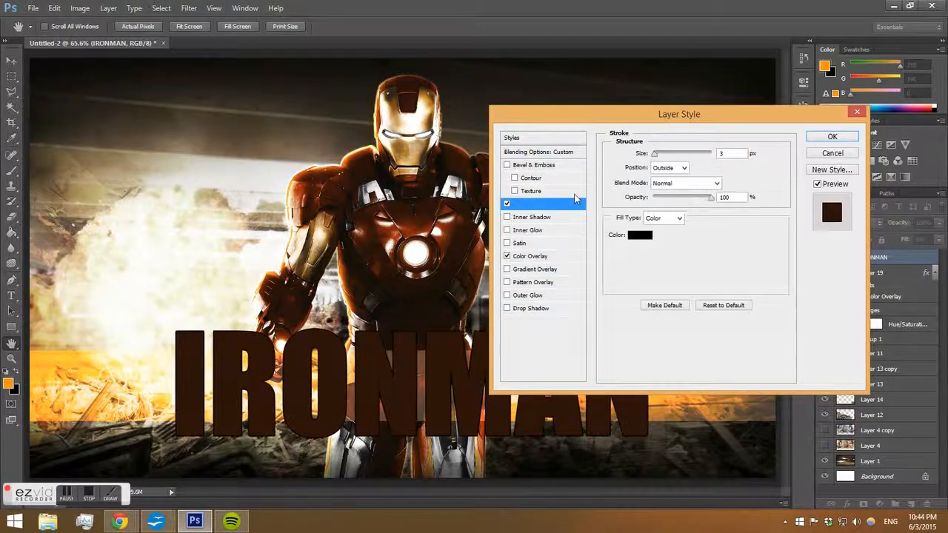
click(640, 235)
click(429, 97)
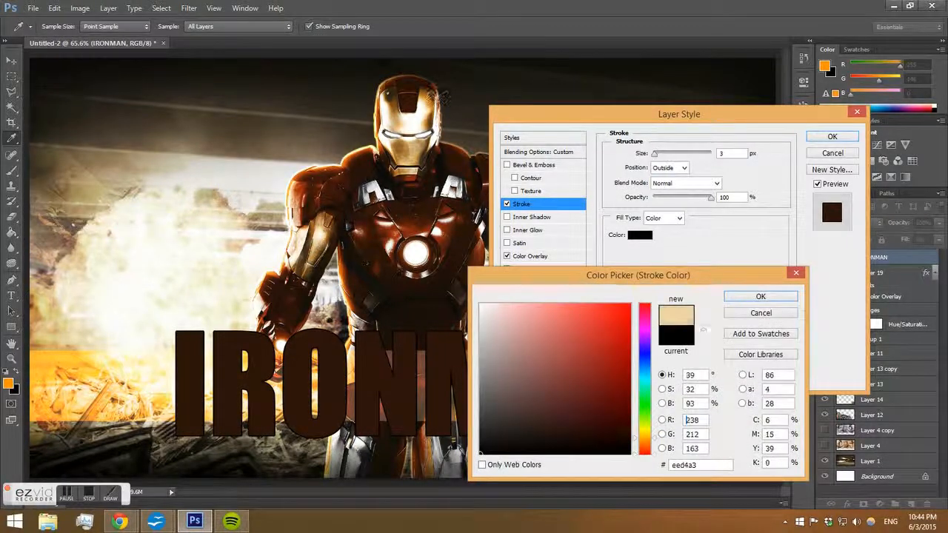
click(425, 97)
drag(624, 307, 634, 300)
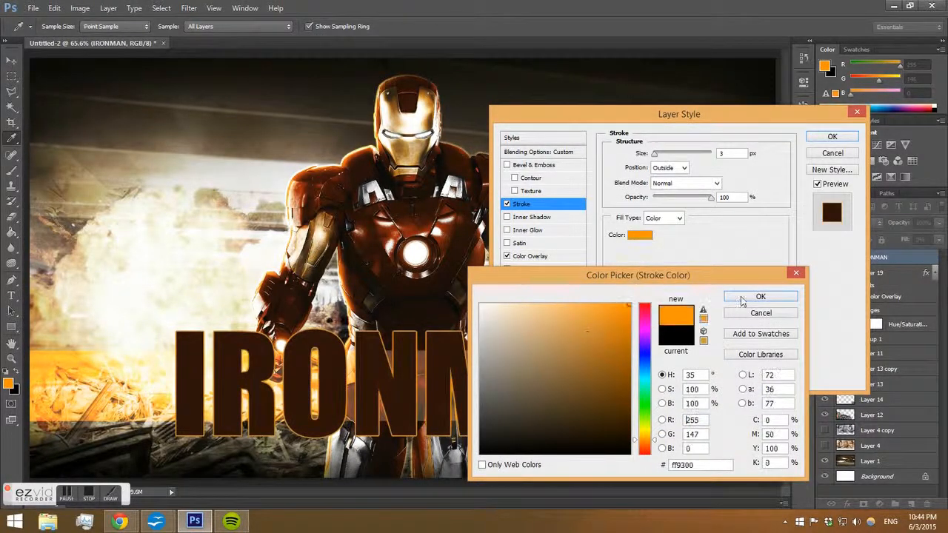
click(742, 300)
key(shift+Up)
key(shift+Up)
key(shift+Down)
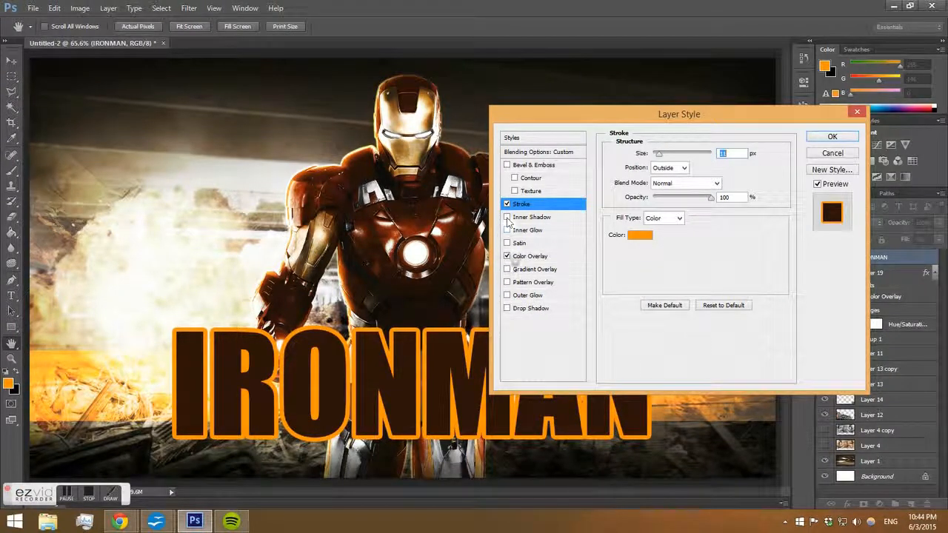
Add a Bevel & Emboss in Stroke Emboss style and choose a different gloss contour.
click(507, 164)
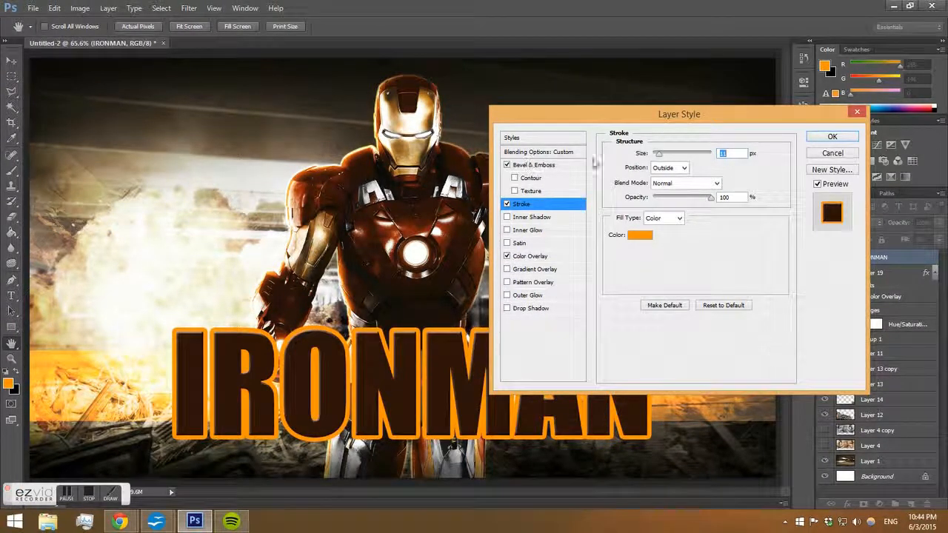
click(533, 164)
click(681, 154)
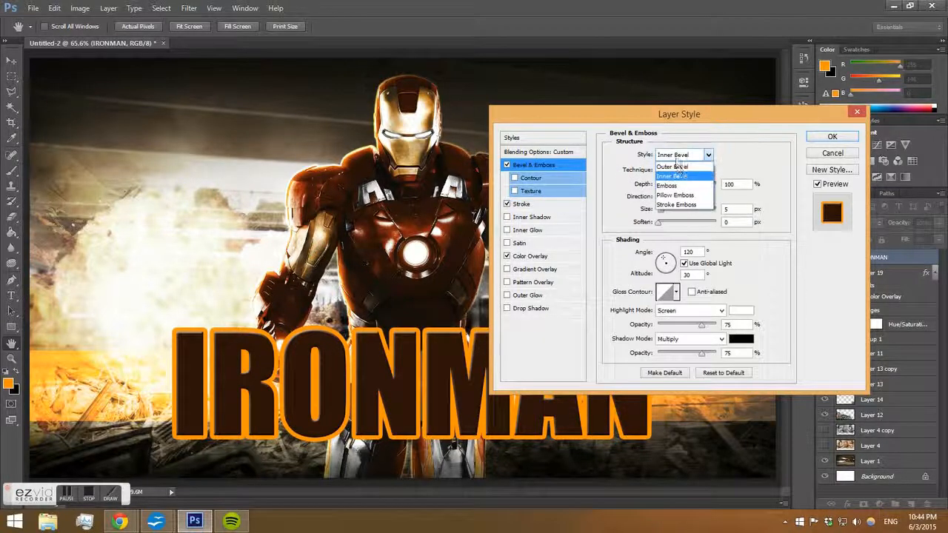
click(674, 205)
click(675, 291)
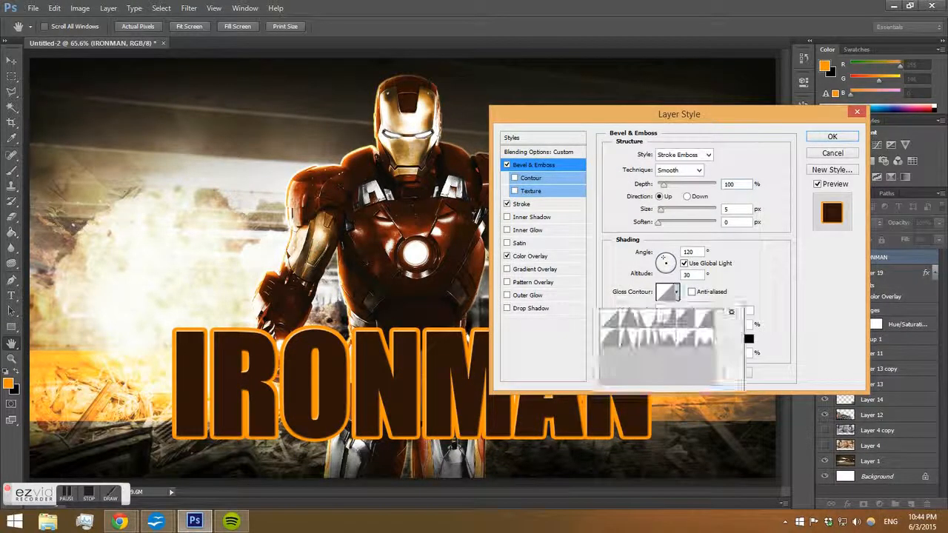
click(628, 338)
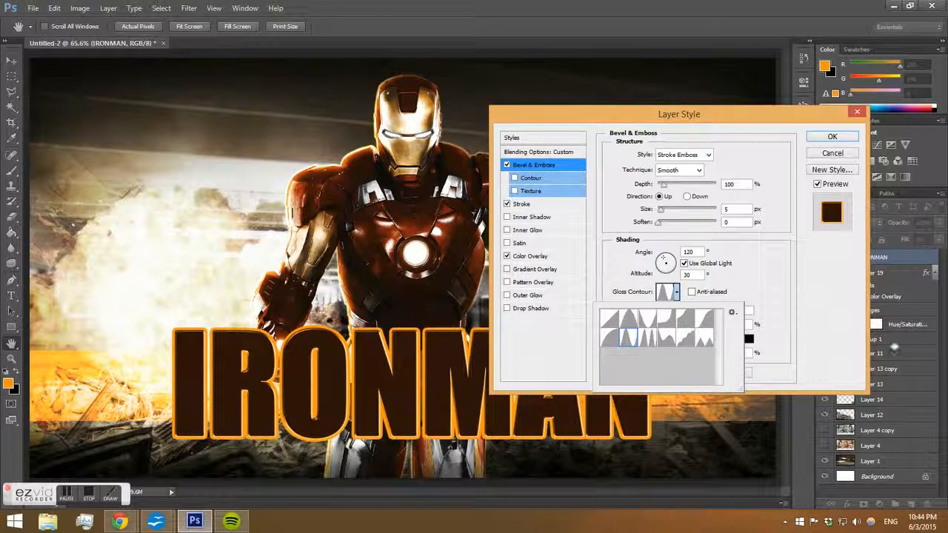
click(836, 311)
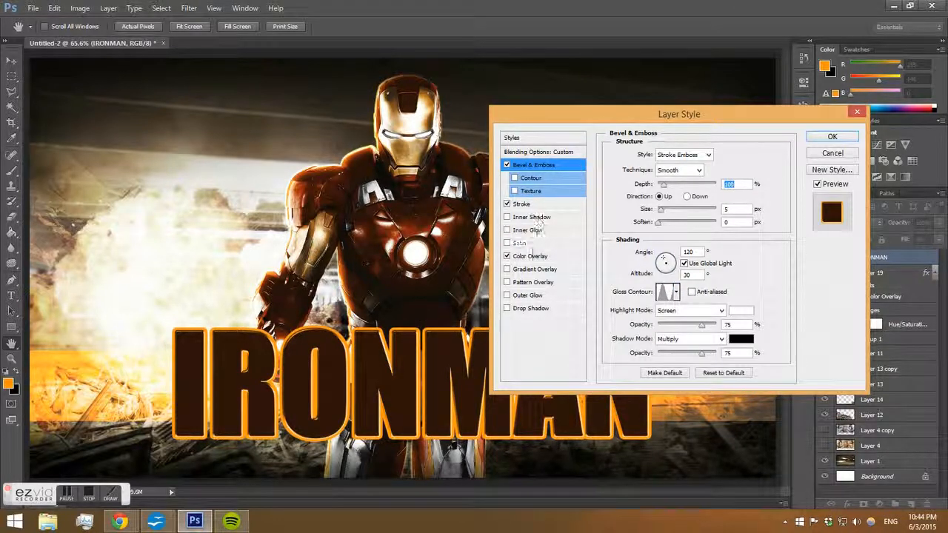
Change the title stroke's colour to be883f and lower the stroke's opacity.
click(530, 255)
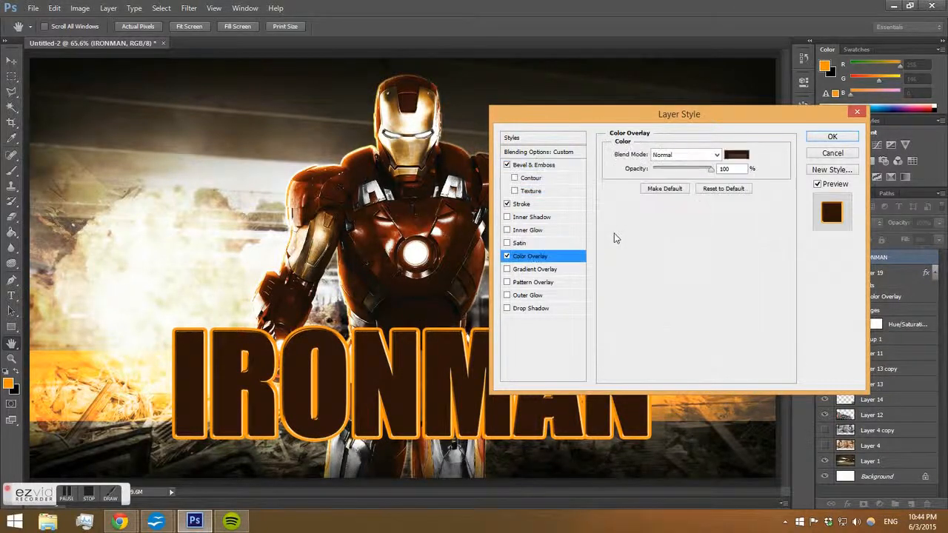
click(525, 205)
click(635, 235)
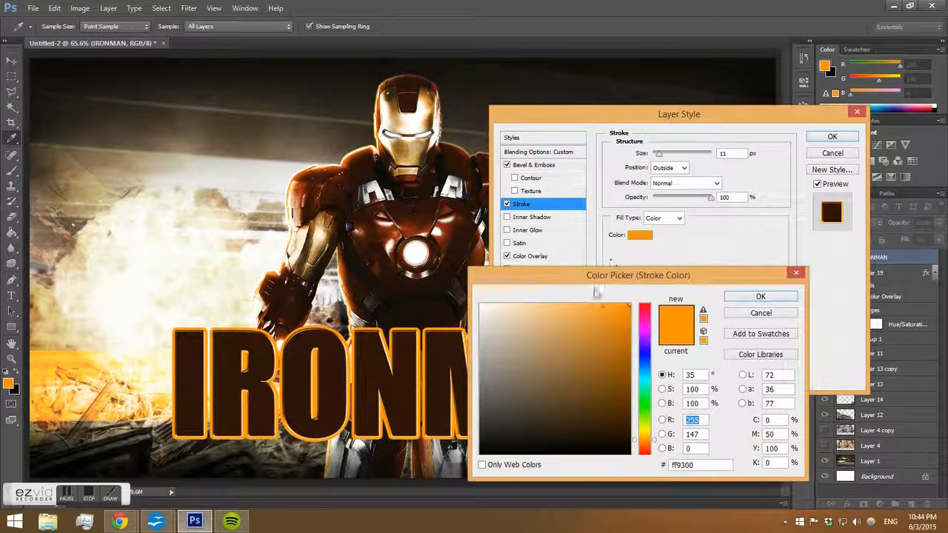
click(581, 342)
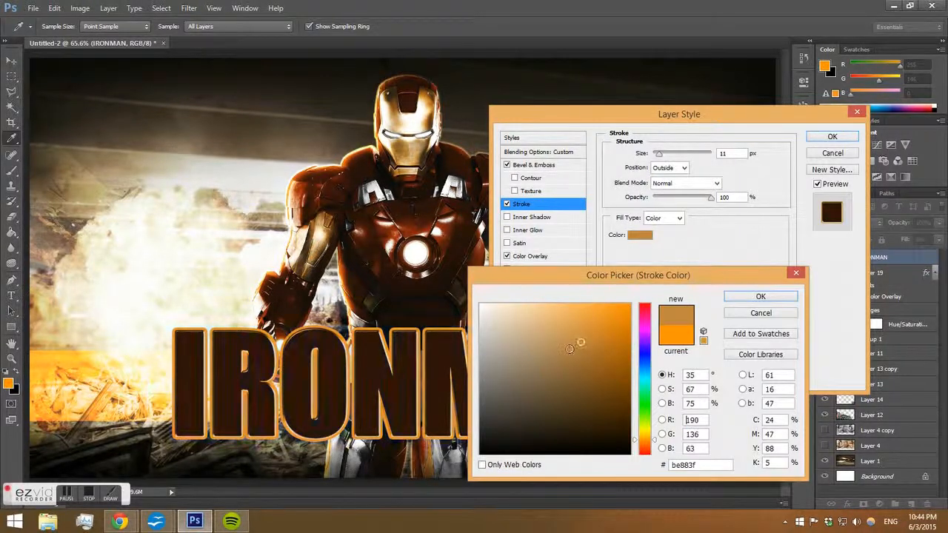
click(755, 297)
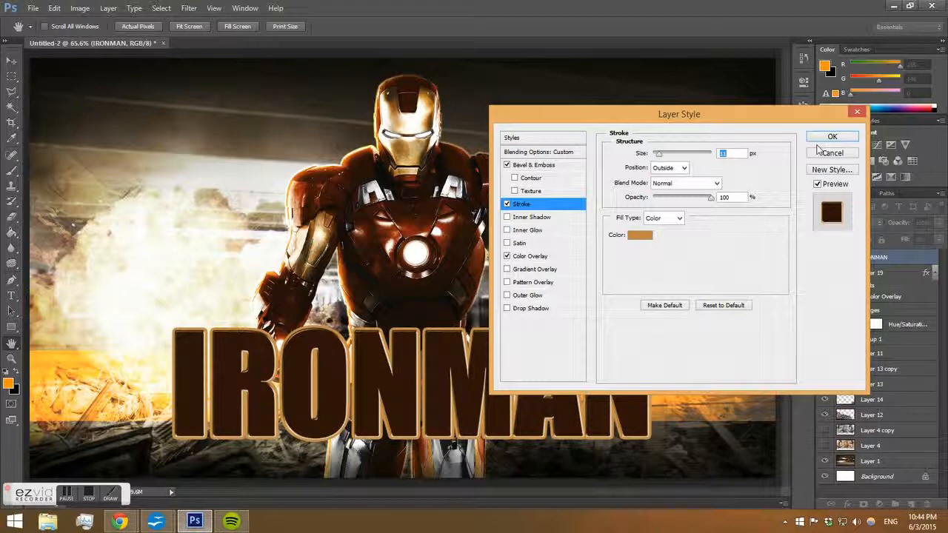
drag(709, 198, 690, 201)
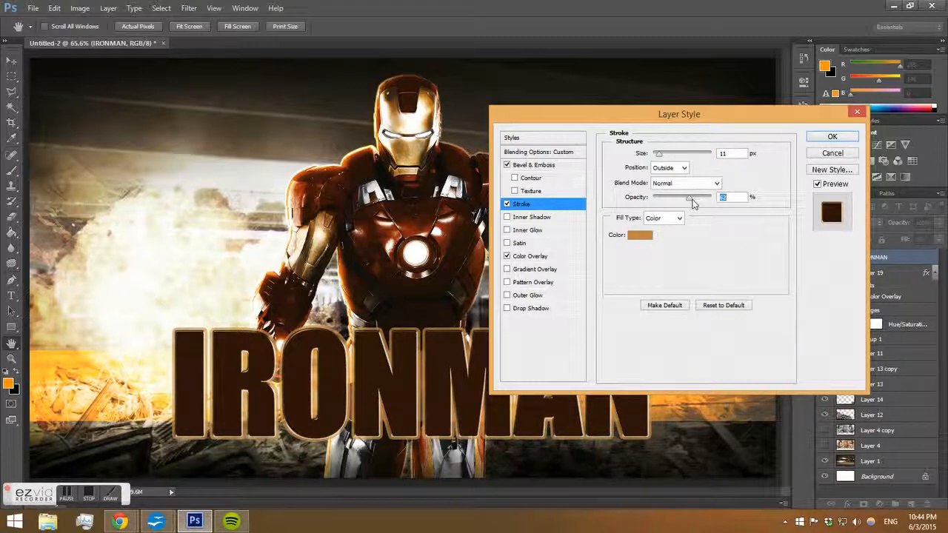
Add a Gradient Overlay, reduce the Color Overlay's opacity, and apply the layer style.
click(529, 269)
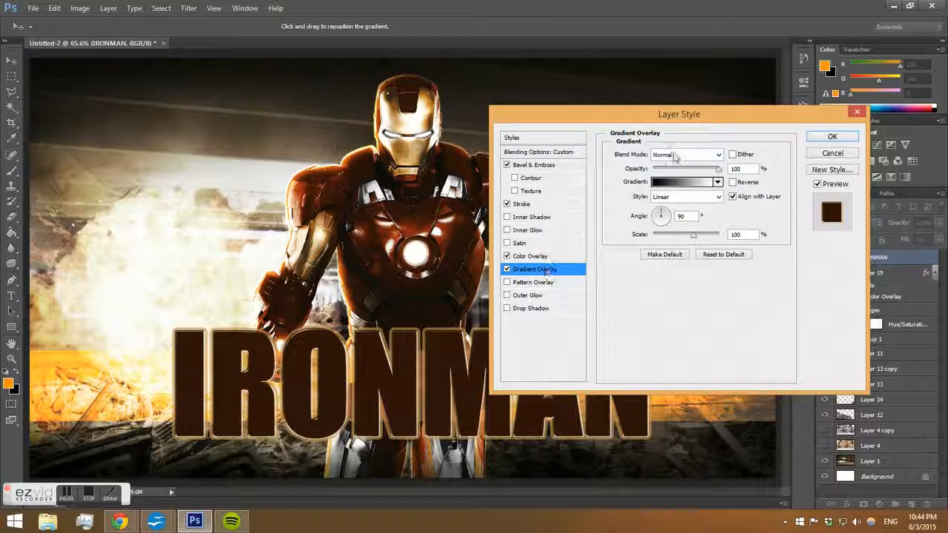
click(575, 255)
drag(700, 173, 696, 171)
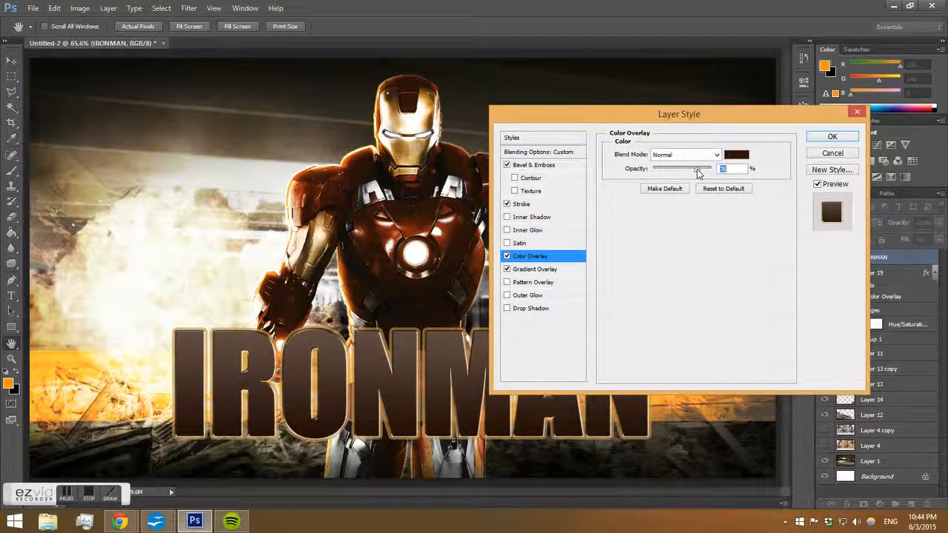
drag(695, 112, 670, 151)
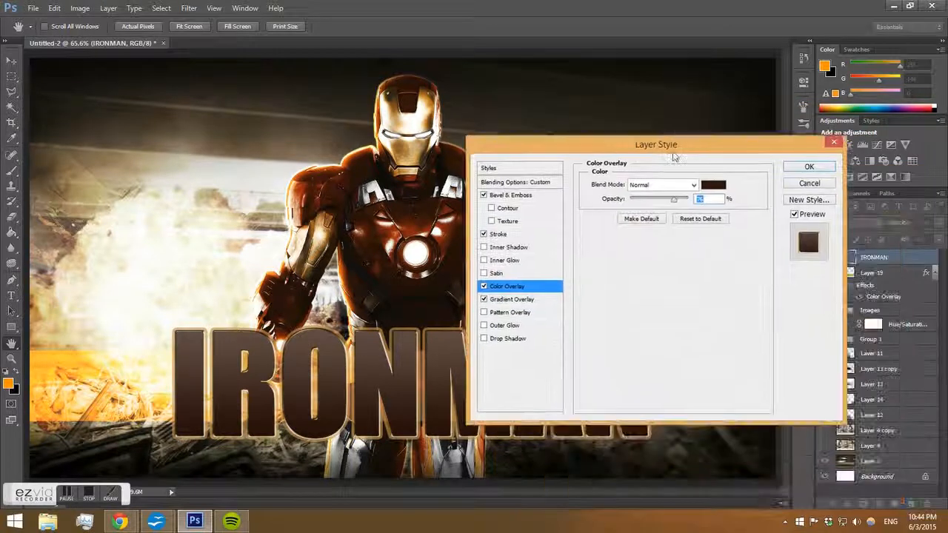
click(805, 164)
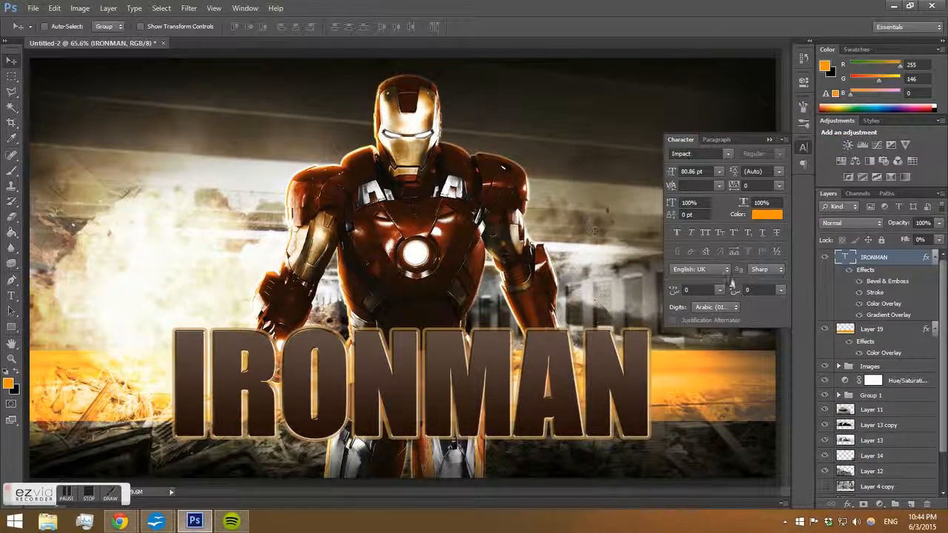
Create a new layer above the title and fill it with gray 818181.
click(910, 503)
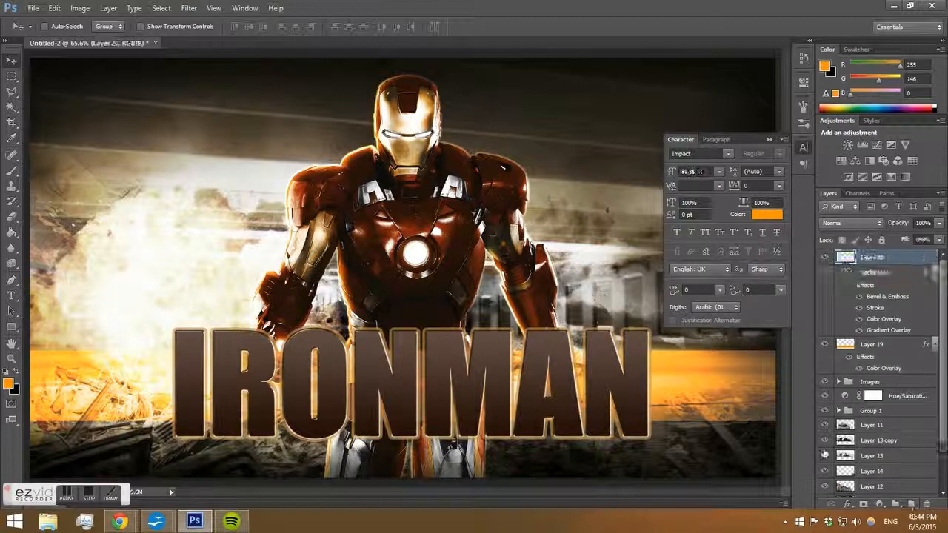
click(189, 8)
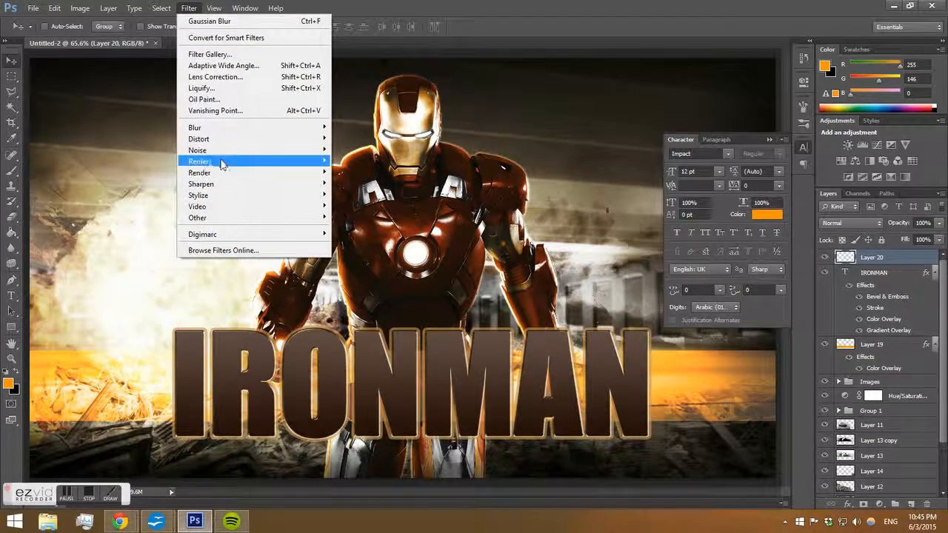
click(11, 232)
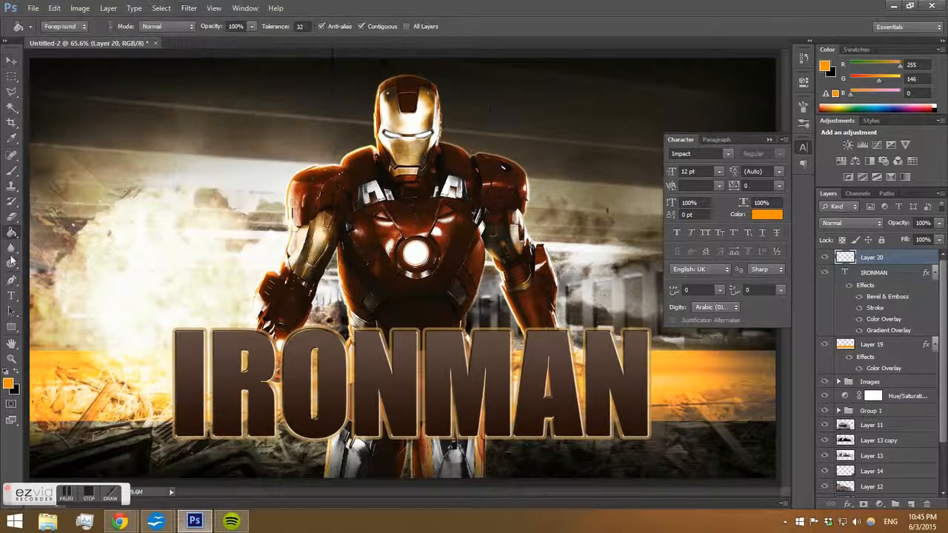
click(8, 383)
drag(485, 380, 518, 352)
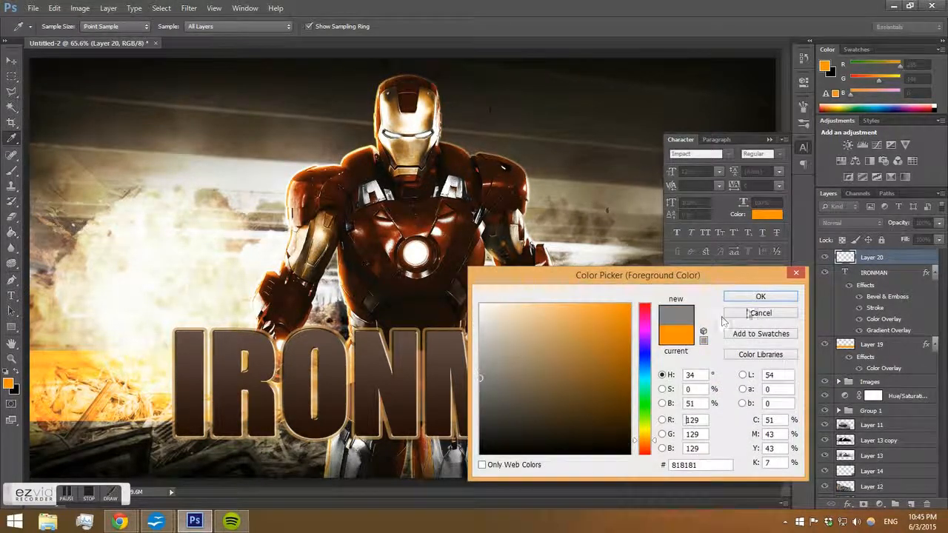
click(761, 296)
click(207, 195)
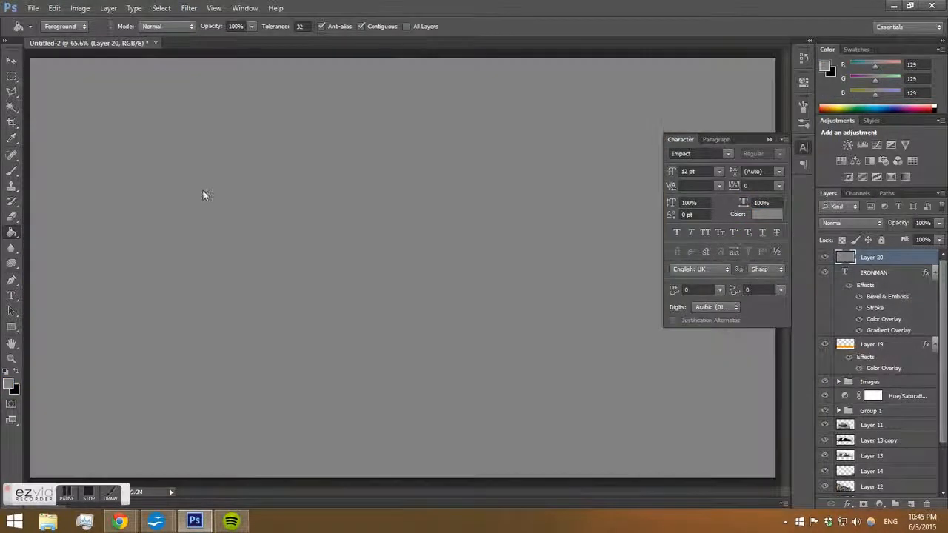
Refill the new layer with dark gray 4a4a4a and apply a filter from the Render submenu.
click(8, 383)
click(480, 410)
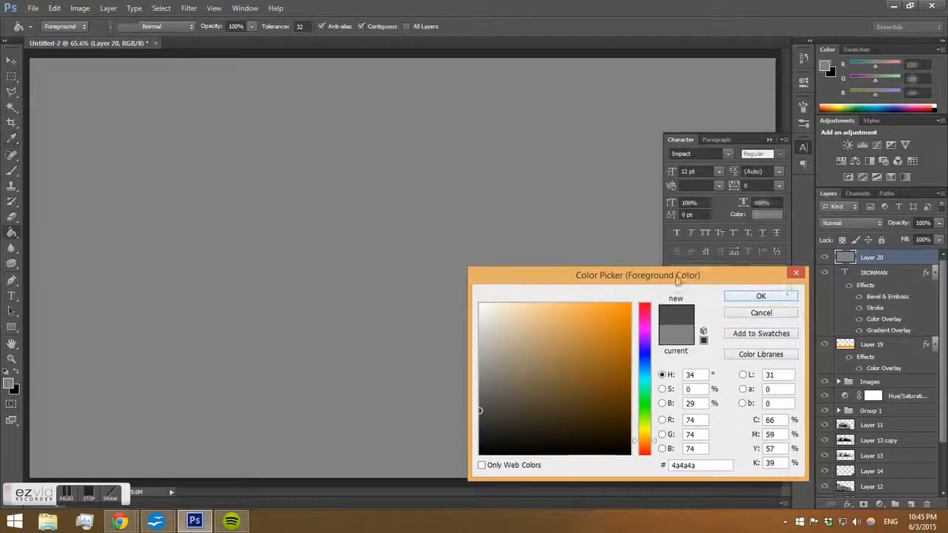
click(761, 296)
click(374, 197)
click(189, 8)
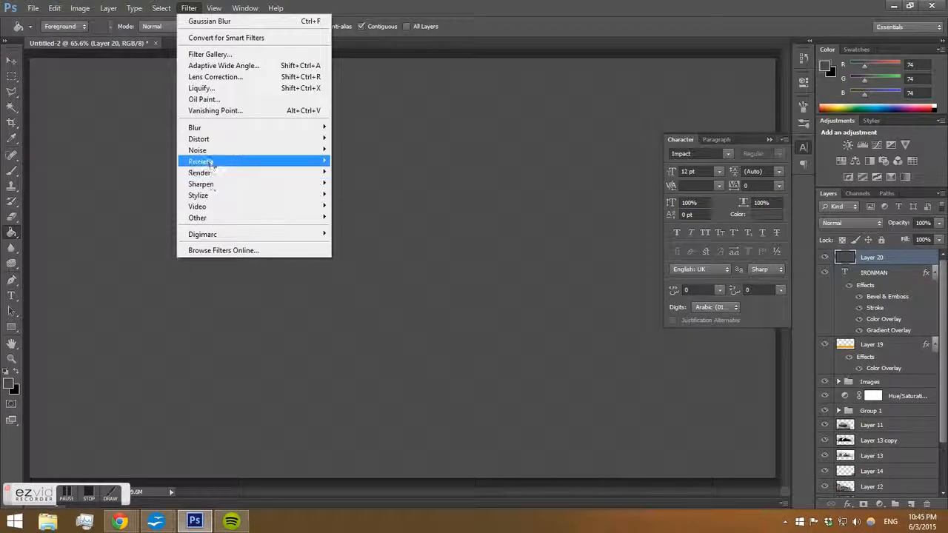
mouse_move(213, 173)
click(363, 206)
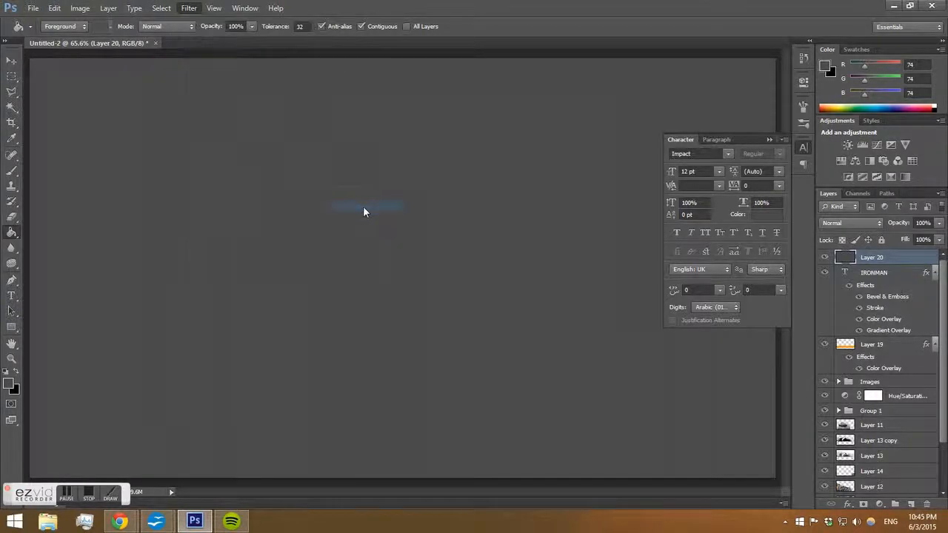
key(Return)
Clear the new layer's contents by selecting all, deleting and deselecting.
key(ctrl+a)
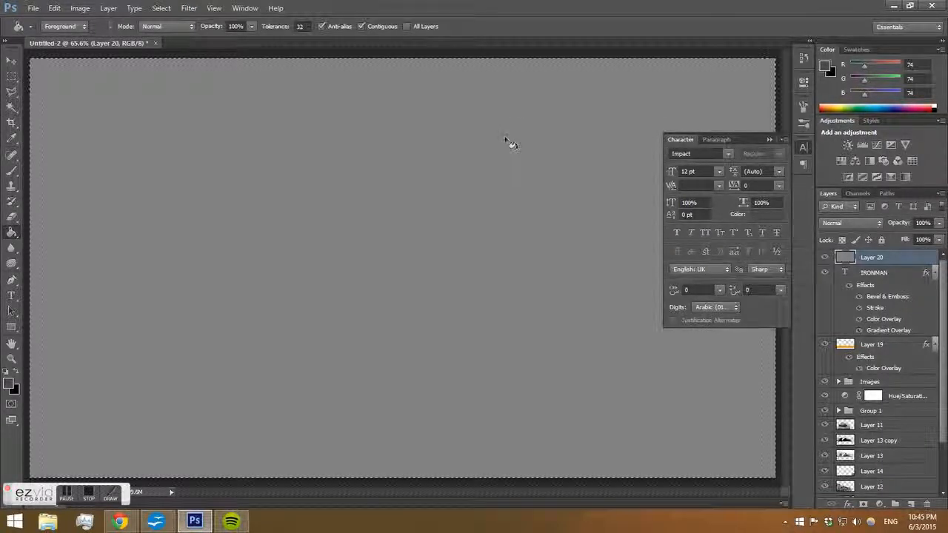
key(Delete)
key(ctrl+d)
click(183, 7)
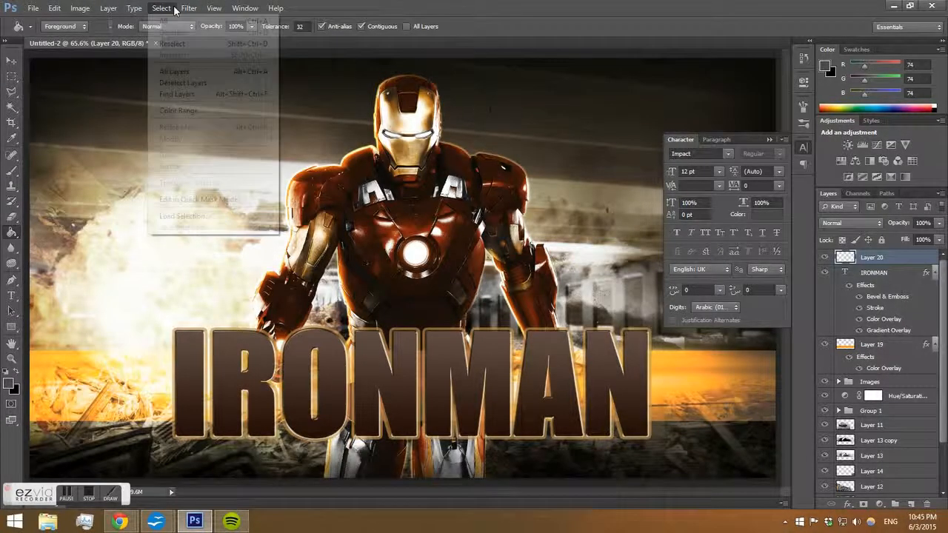
Try to apply a Lens Flare filter to the empty new layer.
mouse_move(226, 176)
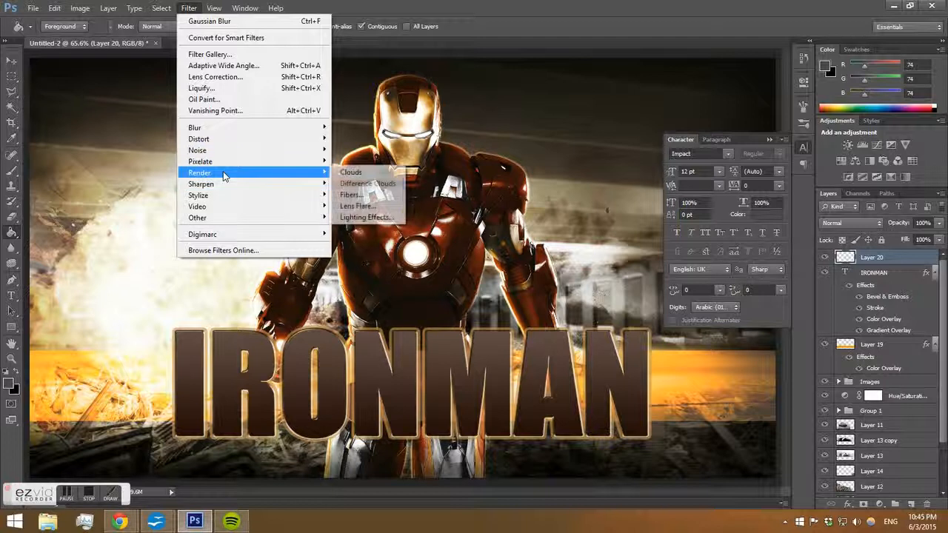
click(370, 206)
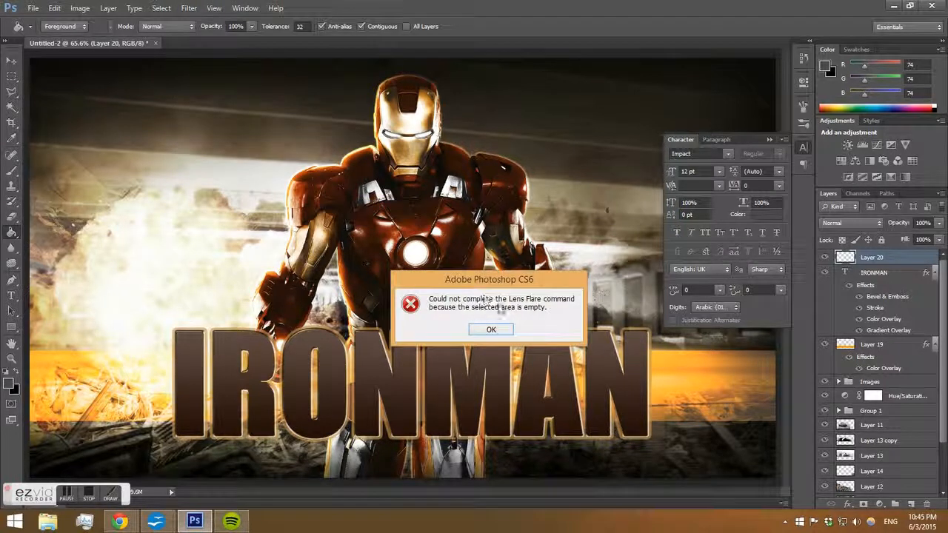
click(490, 329)
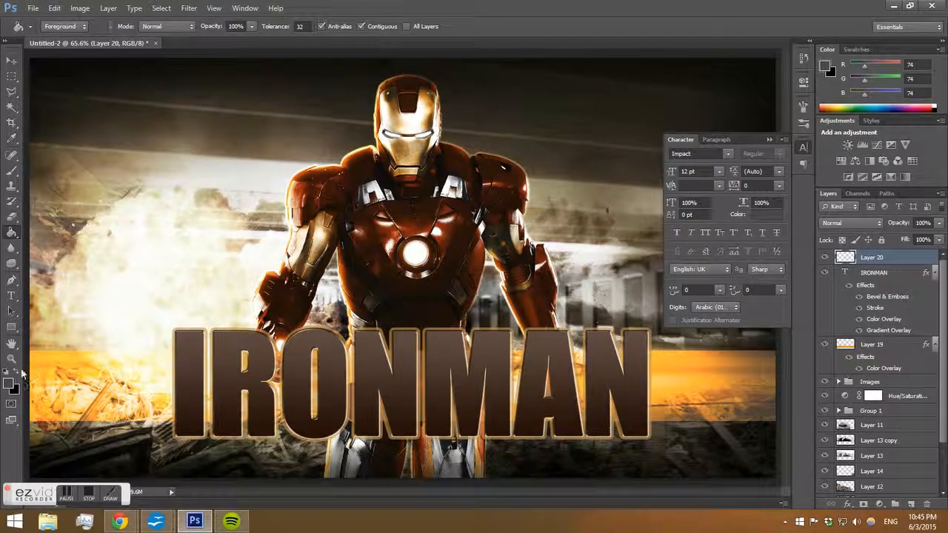
Fill the new layer with black and render a 105mm Prime Lens Flare at 100% brightness near its left side.
key(d)
click(167, 333)
click(194, 9)
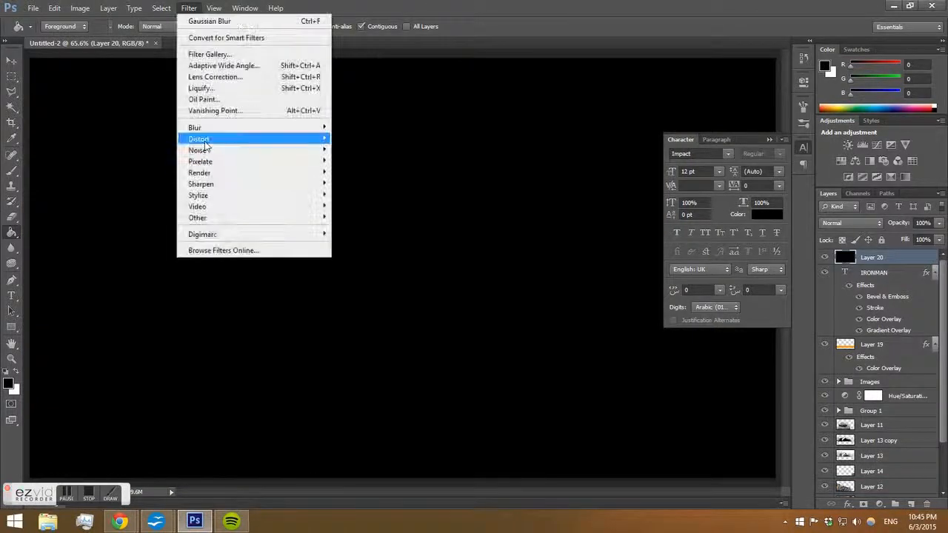
mouse_move(222, 172)
click(362, 206)
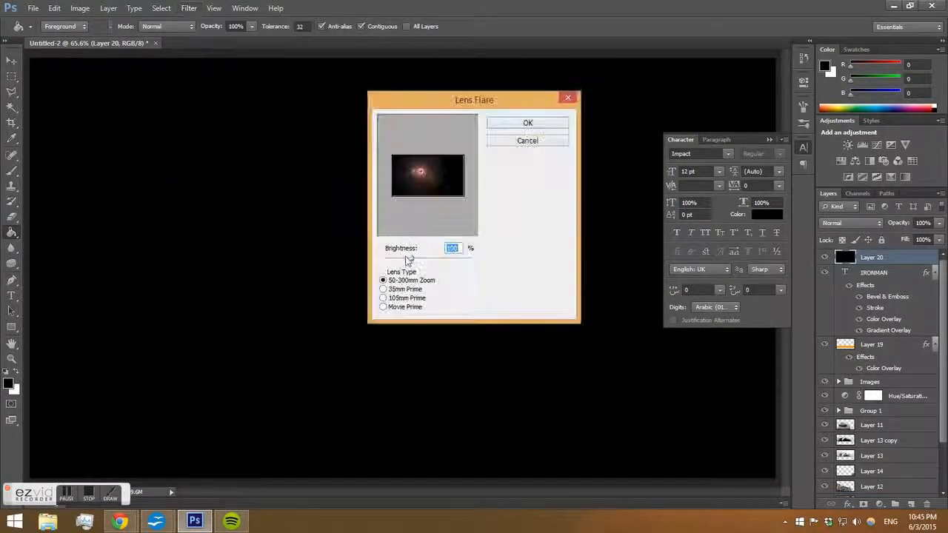
click(387, 298)
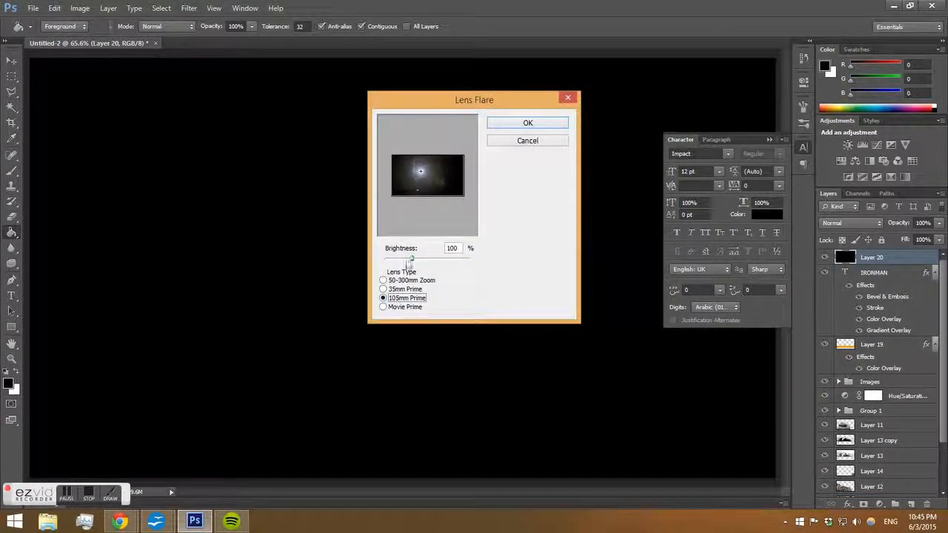
click(406, 181)
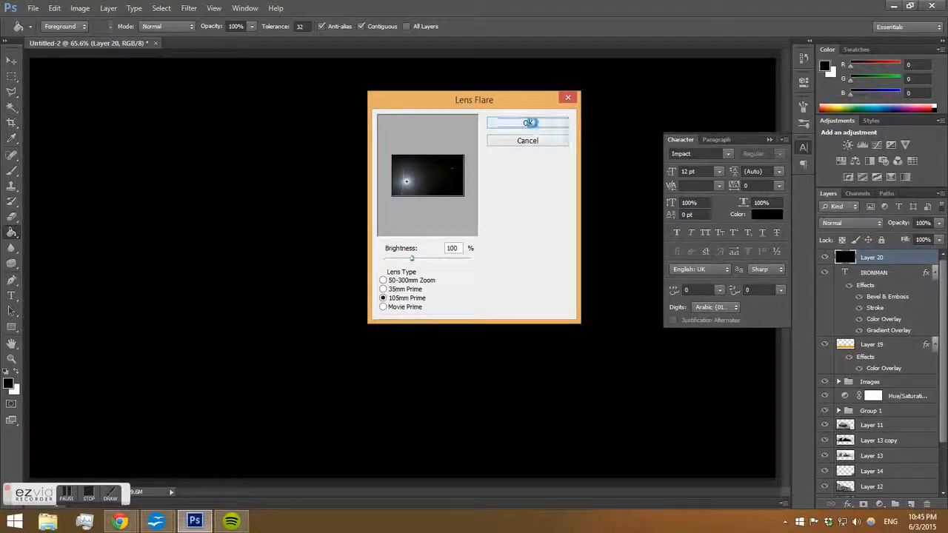
click(527, 123)
Set the flare layer's blend mode to Screen and lower its opacity to 50%.
click(842, 223)
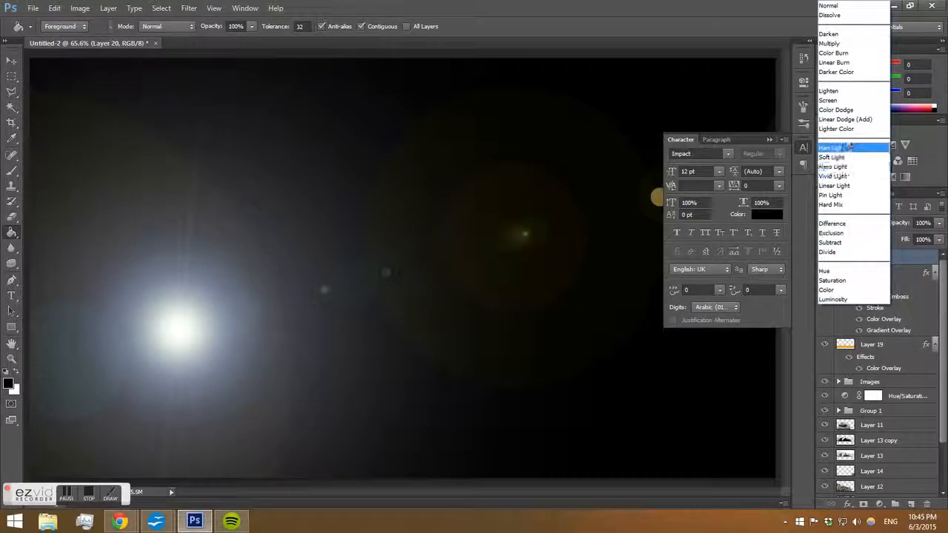
click(835, 101)
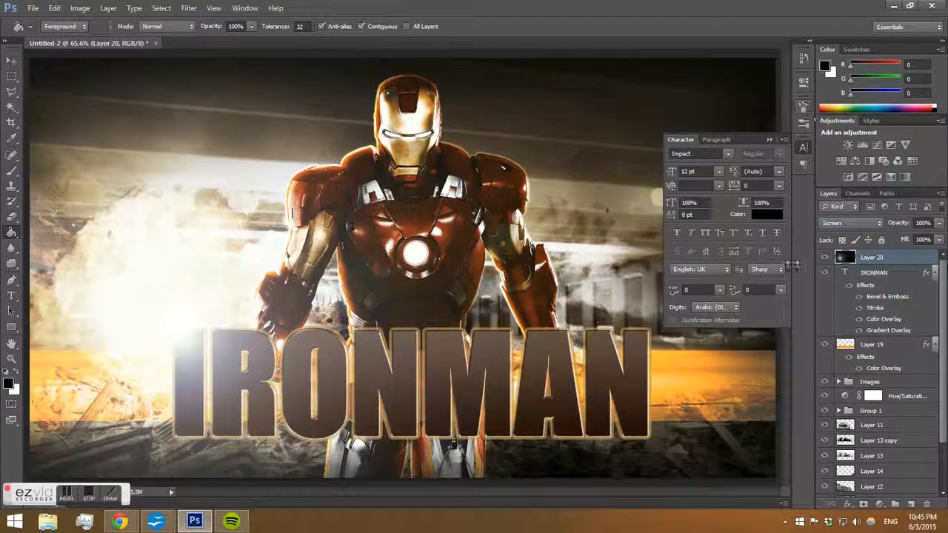
click(939, 223)
drag(935, 241, 909, 241)
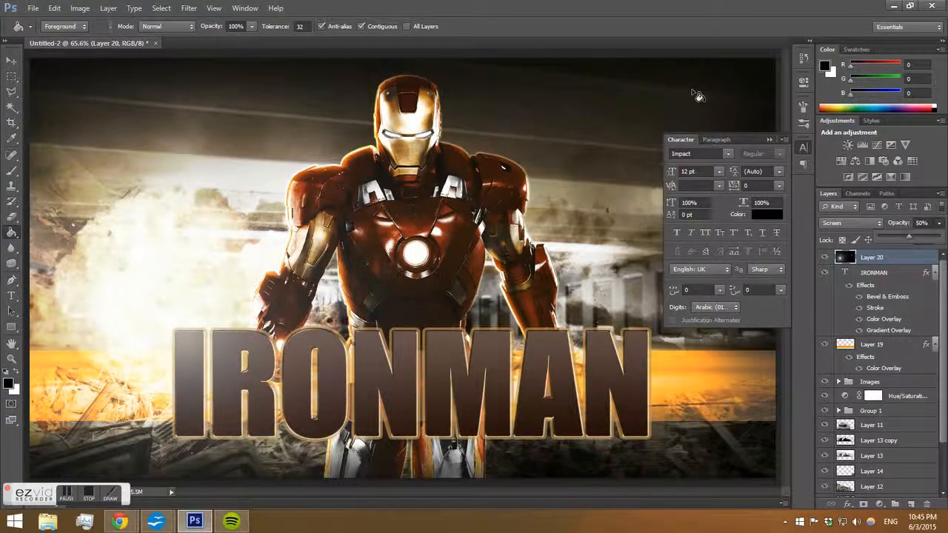
Switch to the Move tool and collapse the Character panel.
click(11, 61)
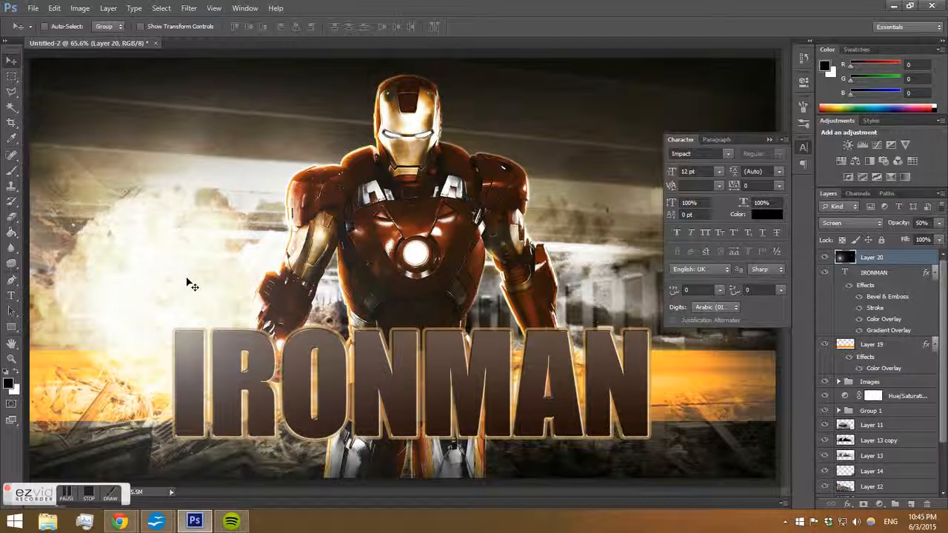
click(771, 140)
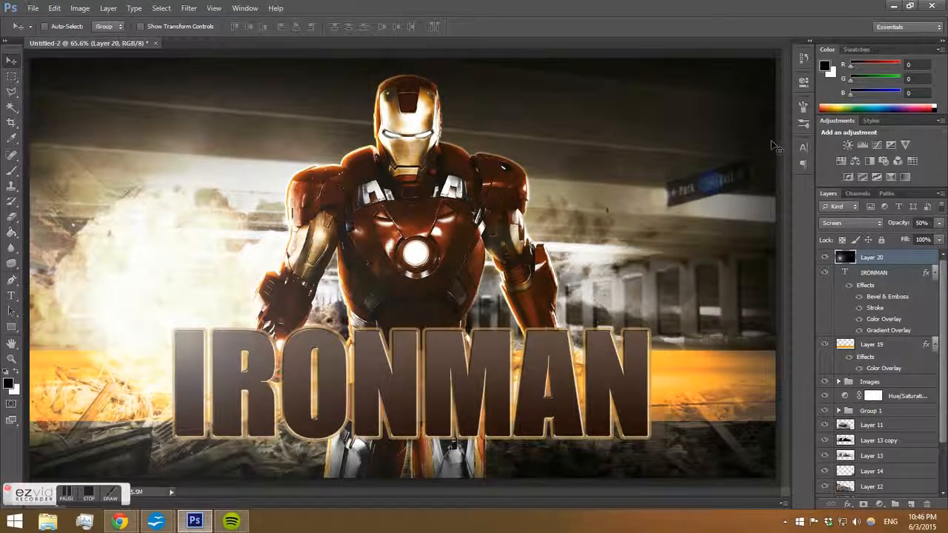